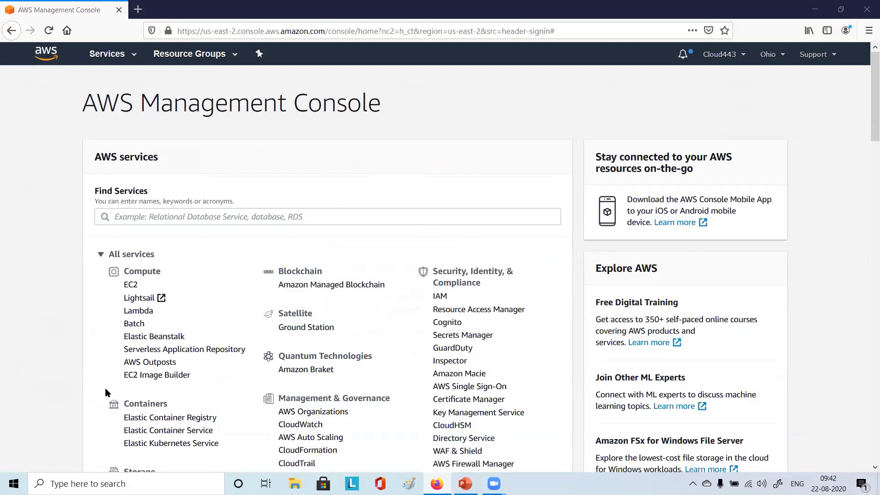
Open the EC2 service and list its instances
left_click(130, 285)
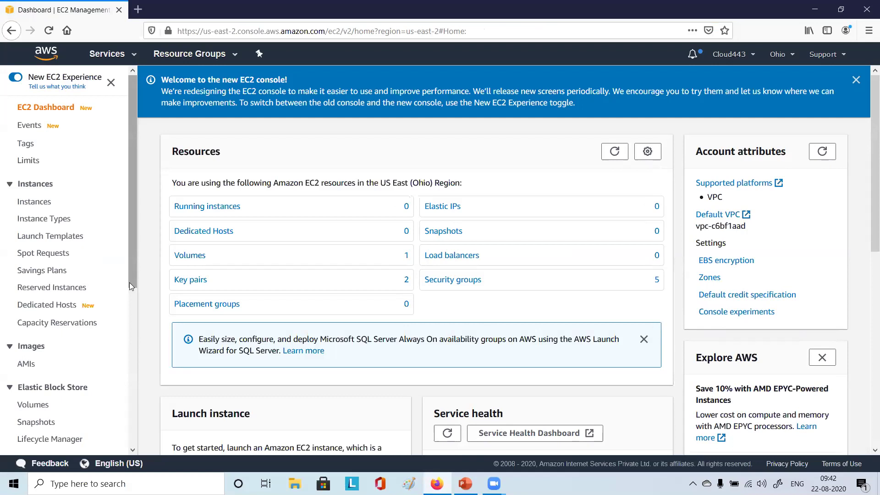
left_click(215, 209)
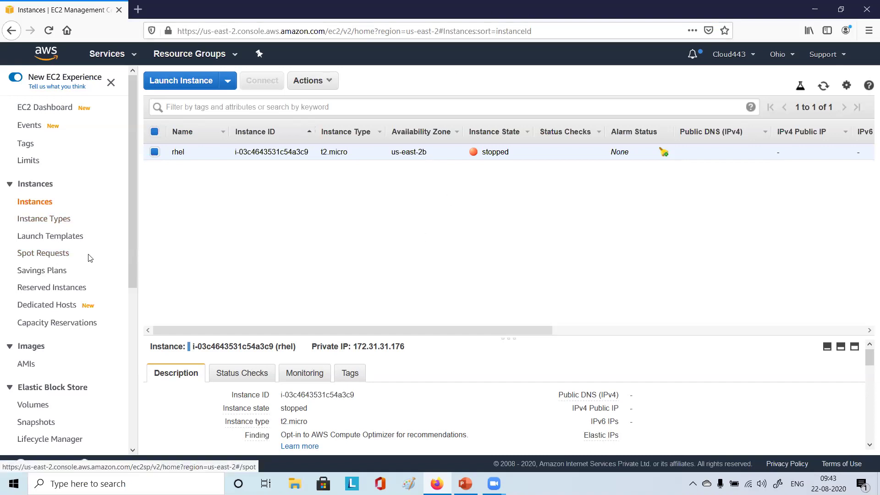
Check the account's own AMIs and return to the instances list
scroll(83, 278, "down", 3)
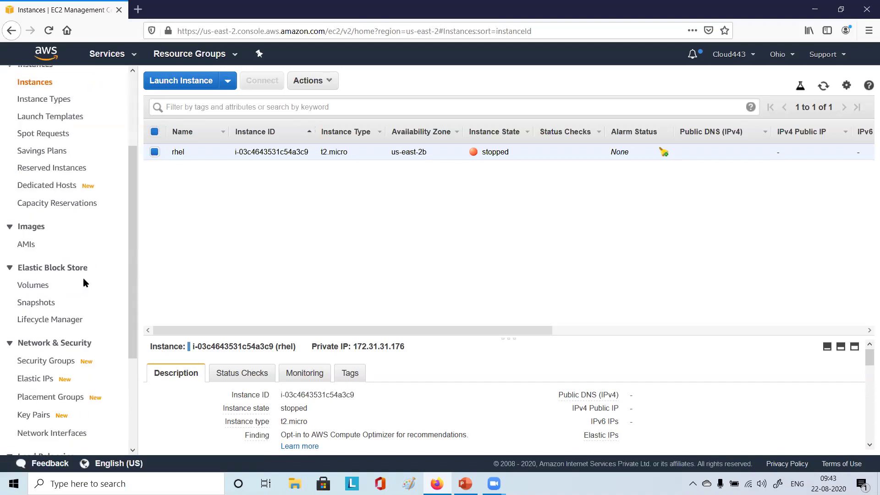
scroll(83, 277, "up", 3)
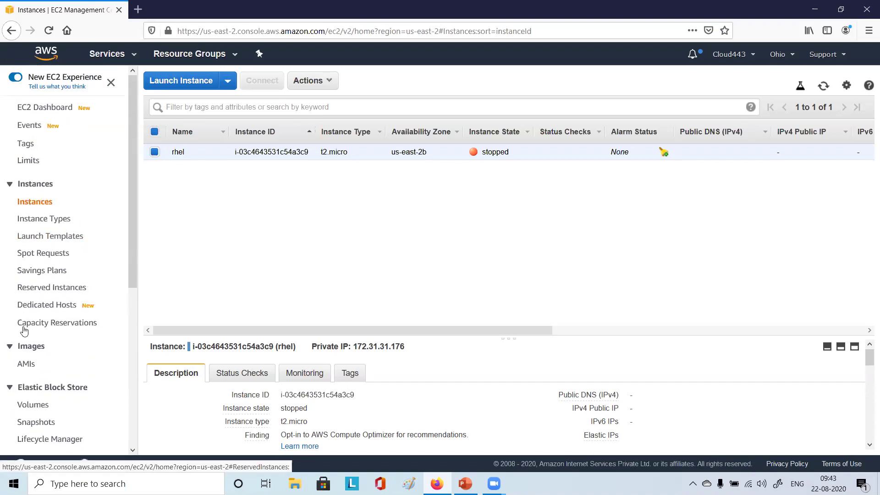
left_click(27, 364)
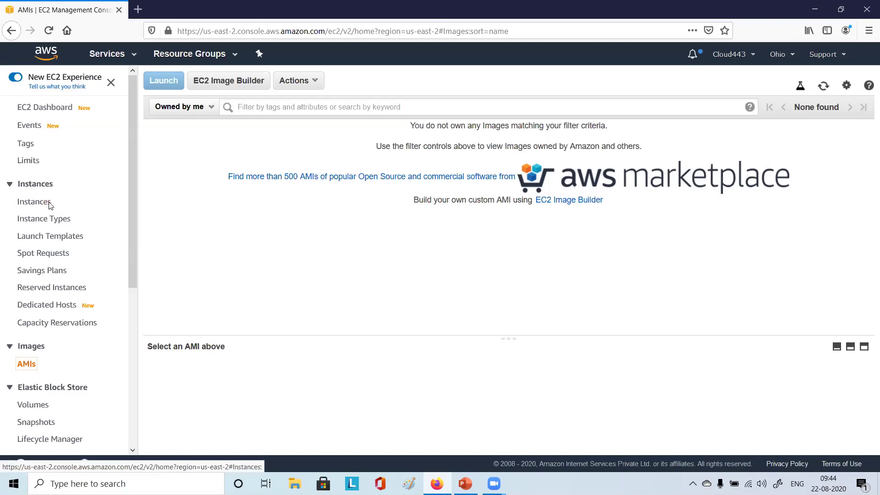
left_click(35, 204)
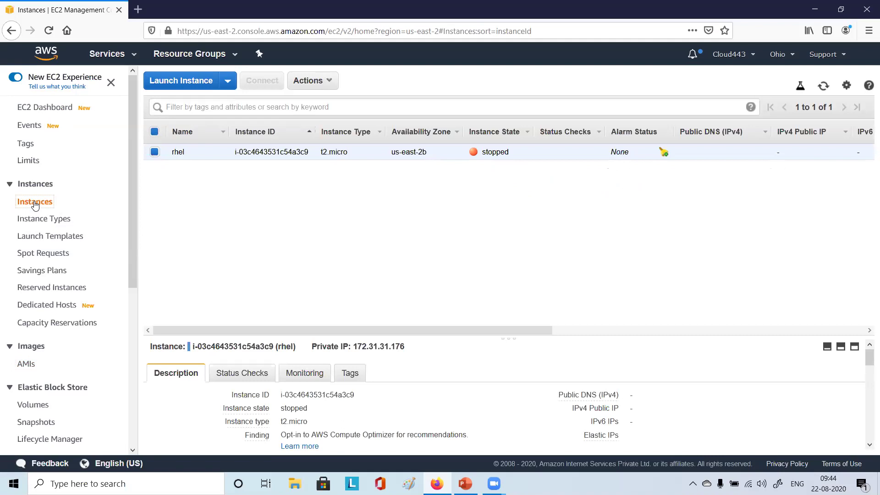
Select the rhel instance, enlarge its details area and read through its description
key("XF86AudioMicMute")
key("XF86AudioMicMute")
left_click(155, 153)
left_click_drag(433, 338, 437, 224)
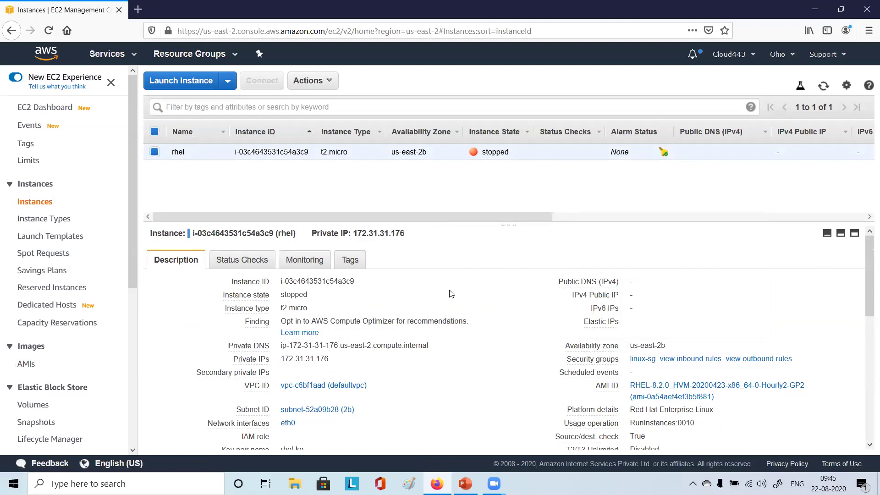
scroll(451, 296, "down", 5)
scroll(449, 296, "up", 5)
left_click(330, 83)
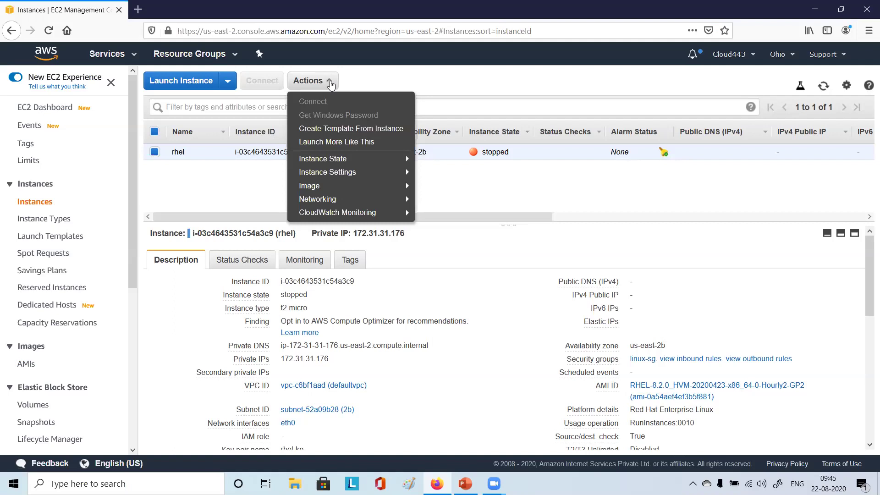
mouse_move(328, 190)
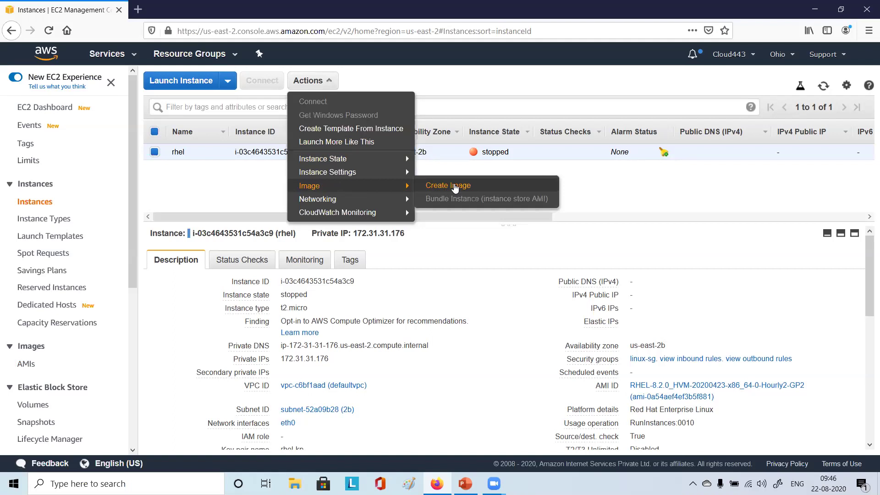
left_click(454, 187)
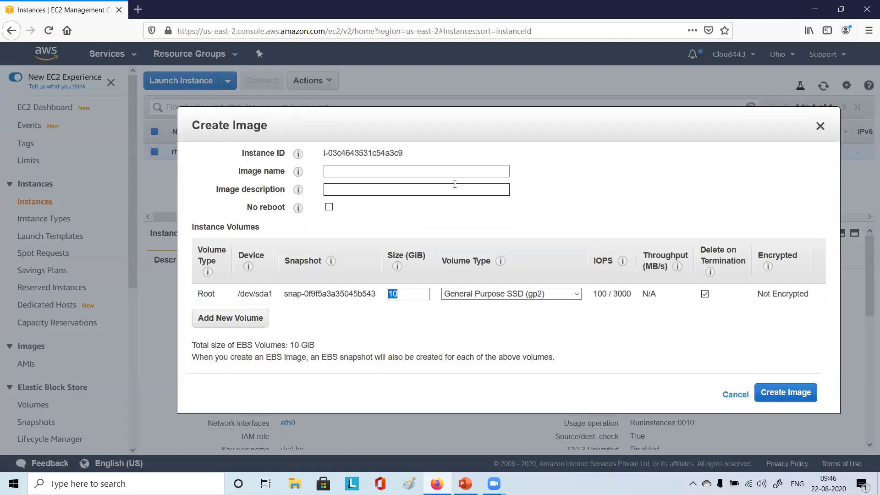
mouse_move(298, 174)
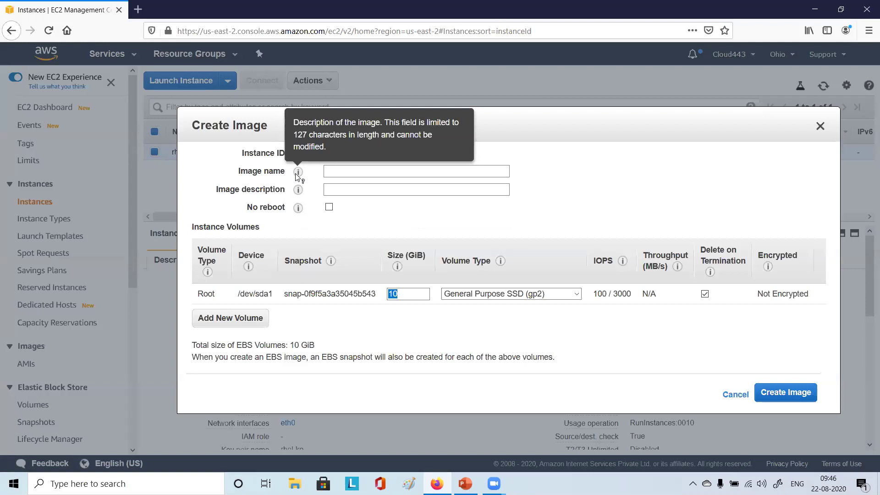
left_click(330, 171)
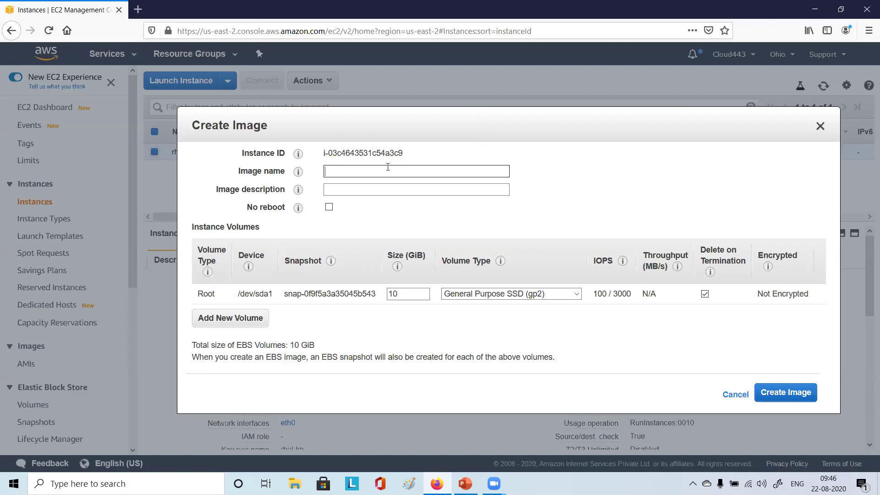
left_click(401, 65)
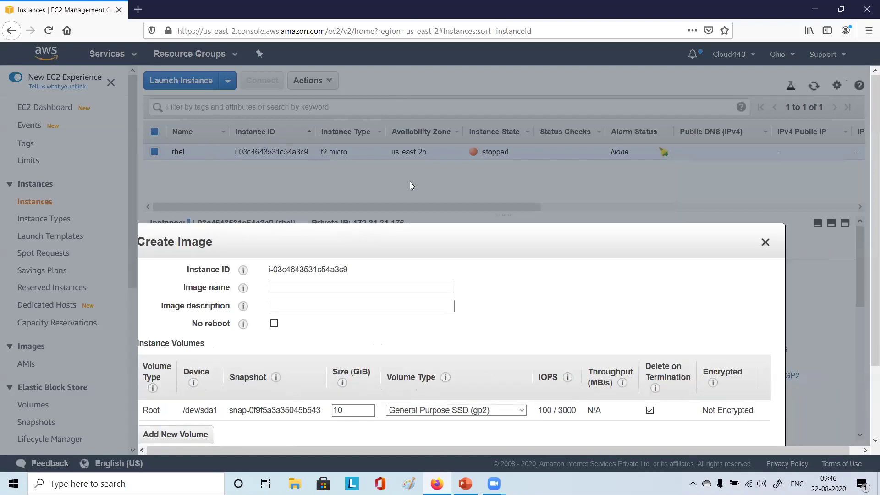
key("Escape")
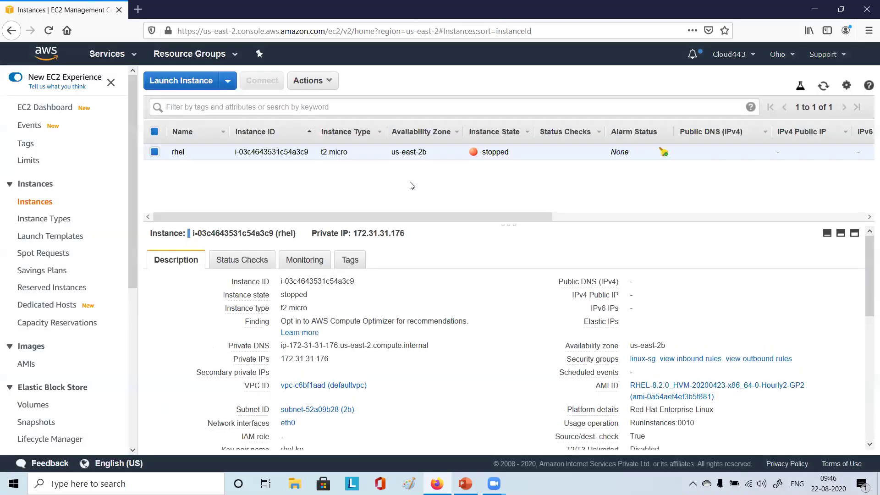
Start an image of the rhel instance named rhel8-ami with the description "Red Hat Linux 8 AMI"
left_click(334, 80)
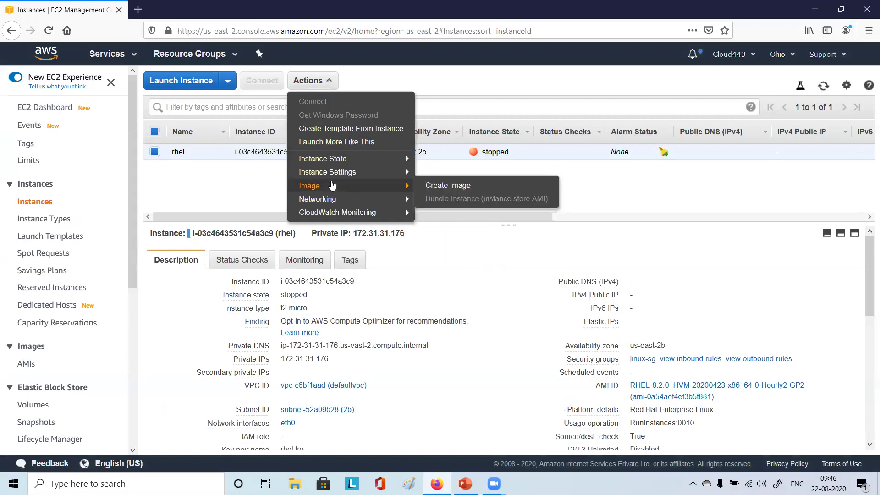
left_click(472, 185)
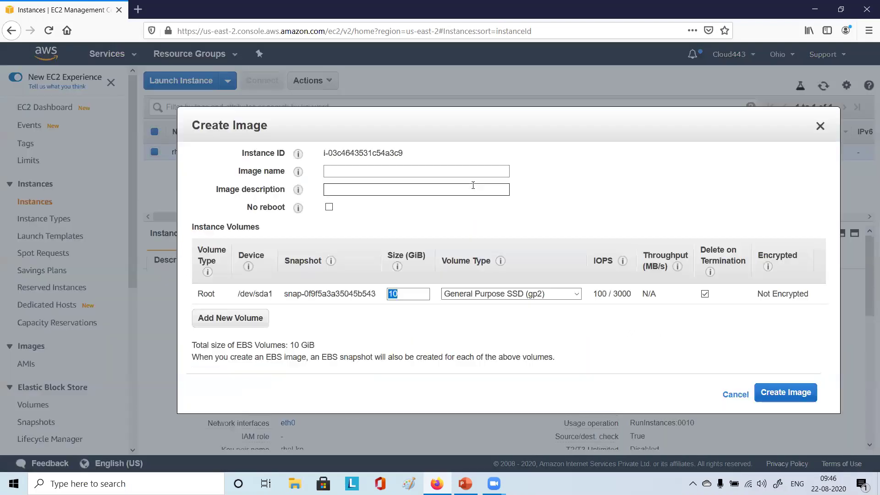
left_click(339, 169)
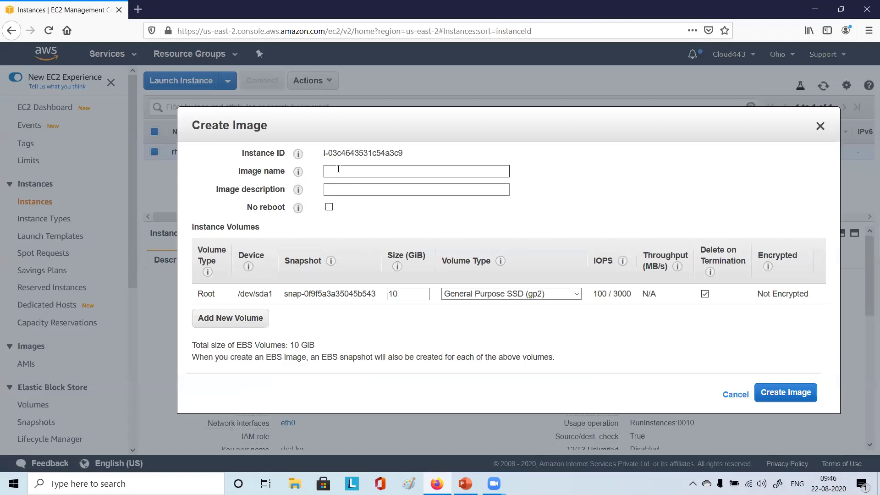
type("rhel8-ami")
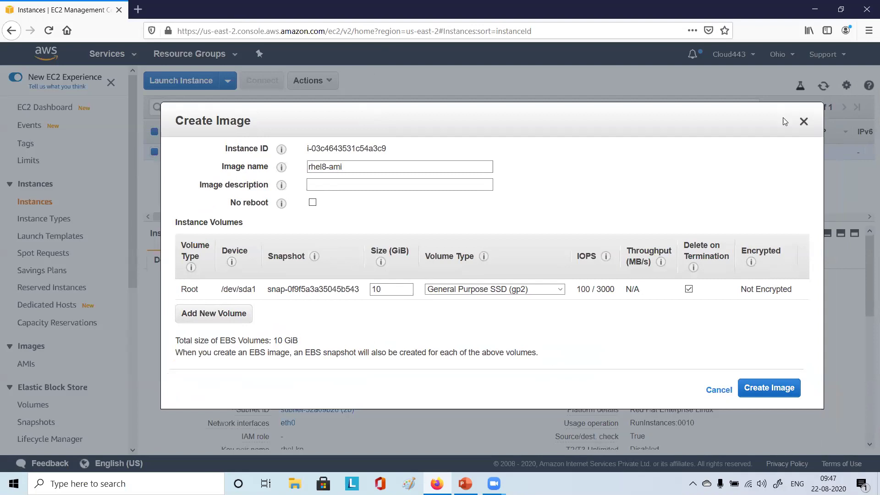
left_click(341, 184)
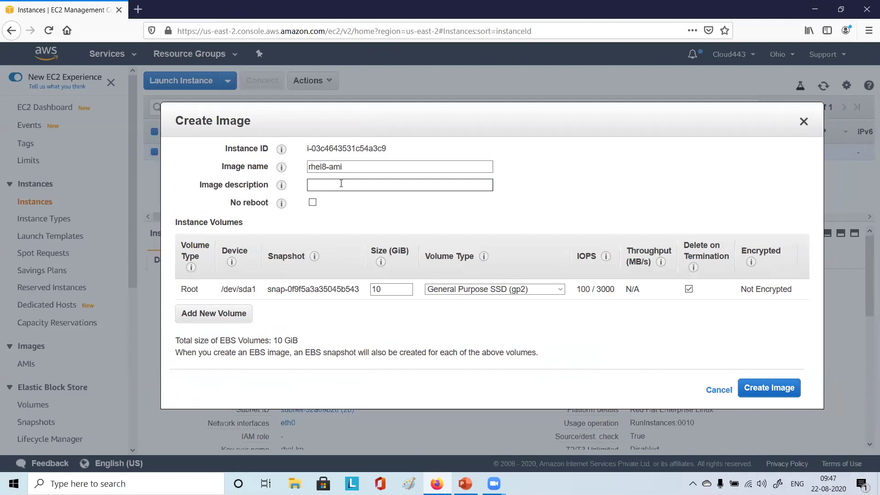
type("Red Hat Linux 8 AMI")
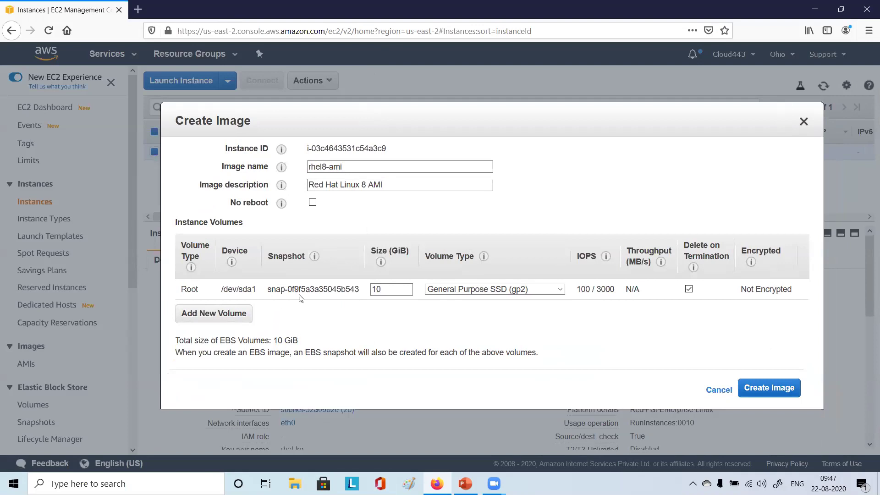
Toggle Delete on Termination for the root volume, then submit the image creation request and dismiss its confirmation
mouse_move(281, 203)
mouse_move(191, 267)
left_click(688, 289)
left_click(767, 388)
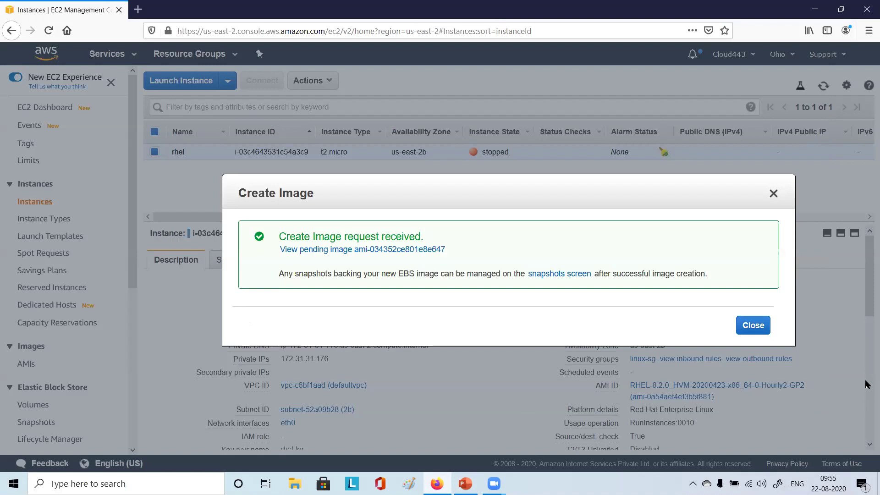
left_click(753, 325)
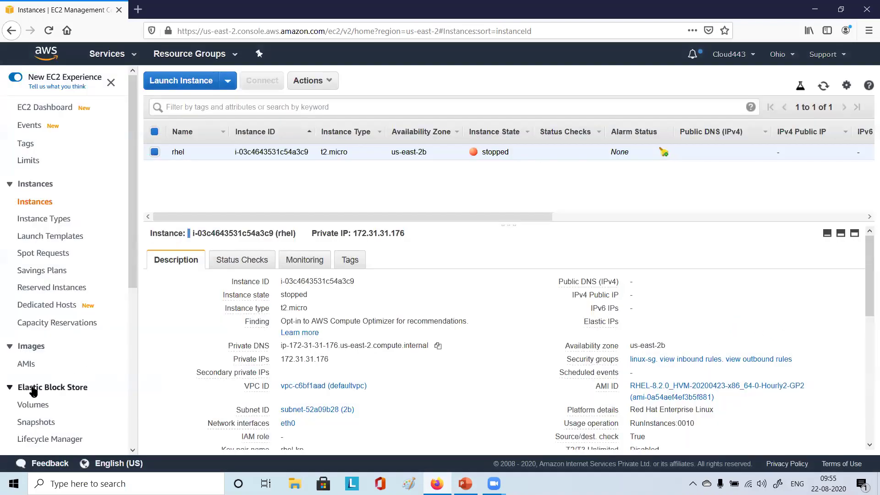
Check rhel8-ami in the AMIs list and open the instance to which the rhelvol volume is attached
left_click(31, 364)
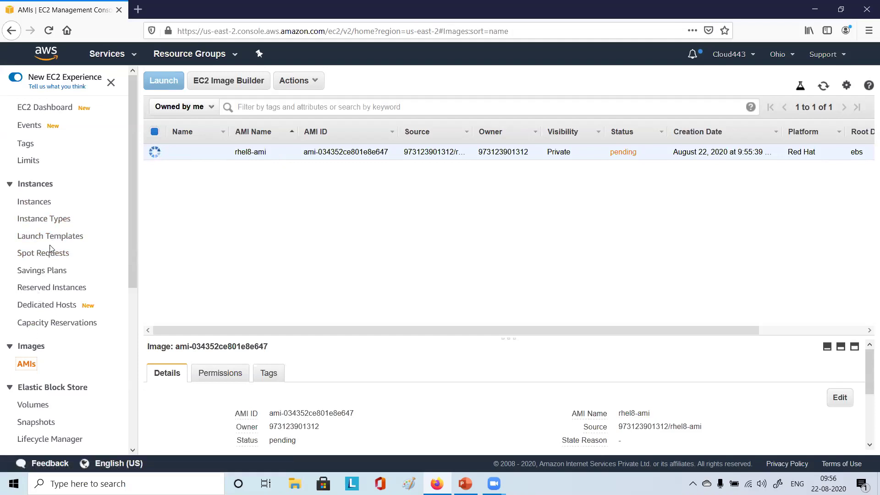
scroll(46, 257, "down", 5)
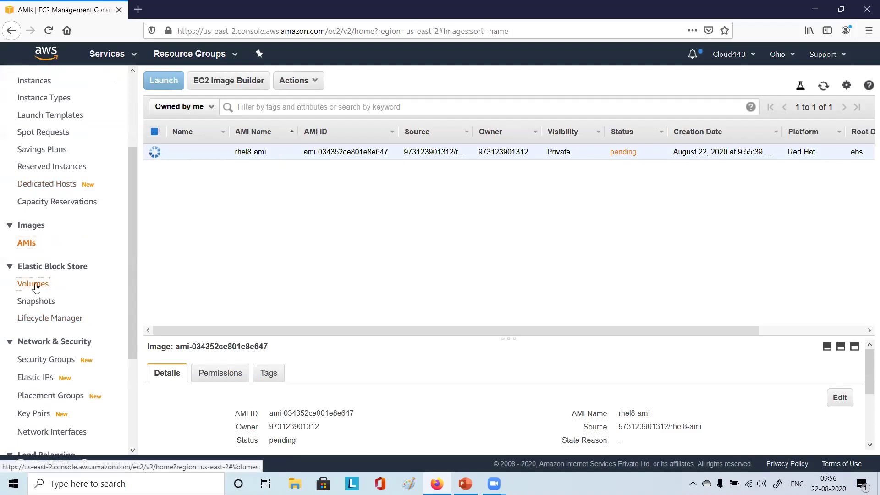
left_click(36, 285)
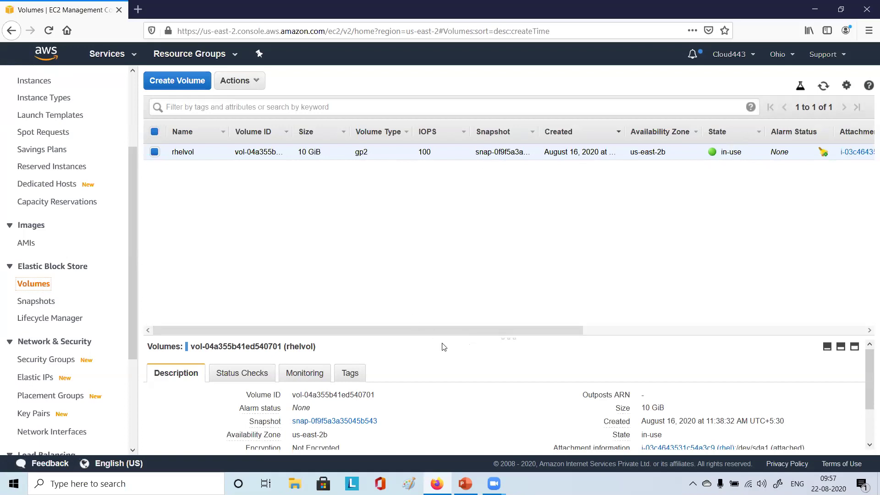
left_click_drag(452, 328, 739, 333)
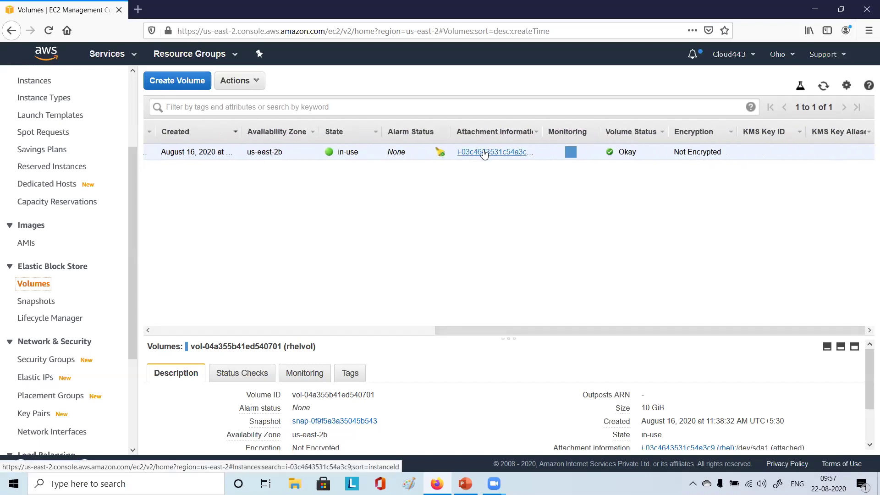
left_click(485, 153)
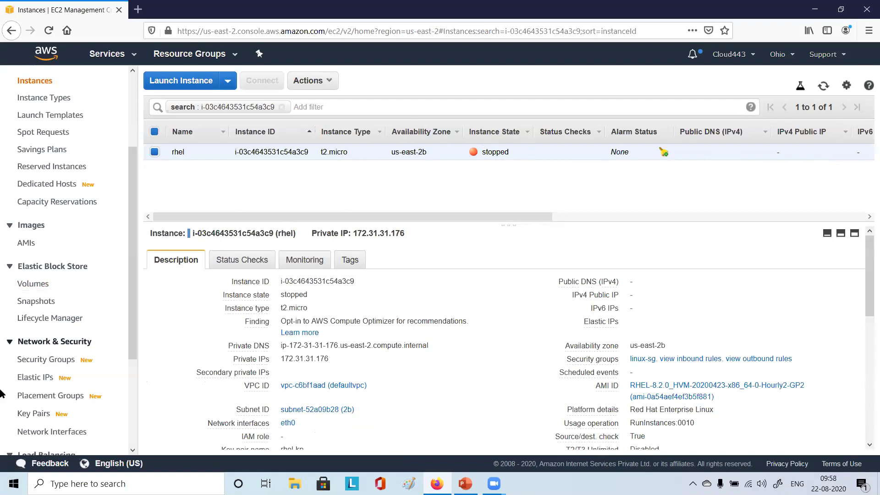
Return through the volumes list to the AMIs list and review the actions available for rhel8-ami
scroll(69, 298, "down", 3)
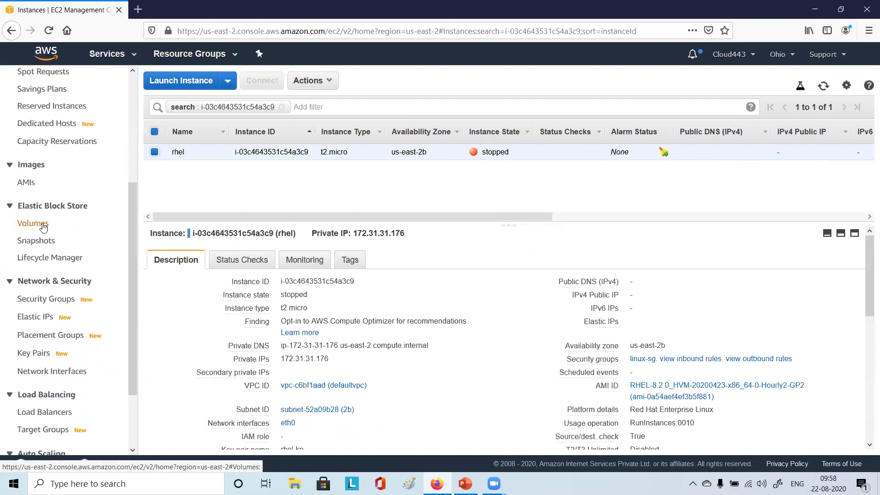
left_click(43, 226)
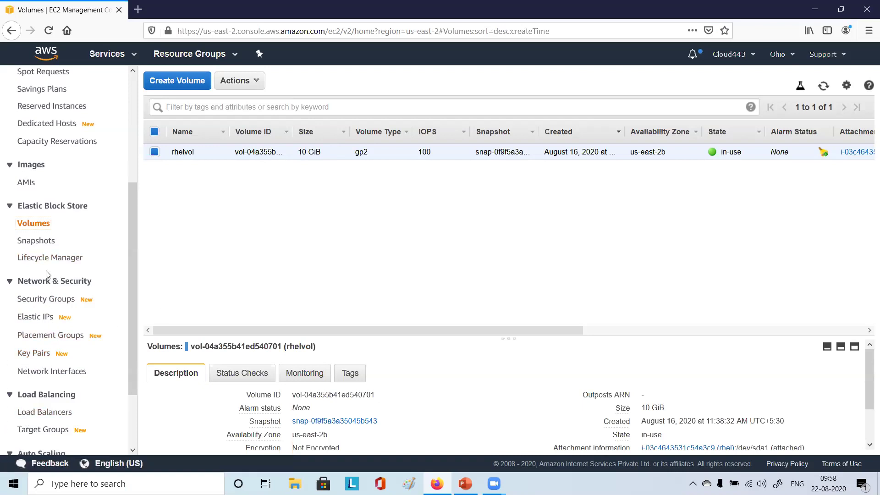
scroll(39, 349, "down", 3)
scroll(37, 274, "up", 5)
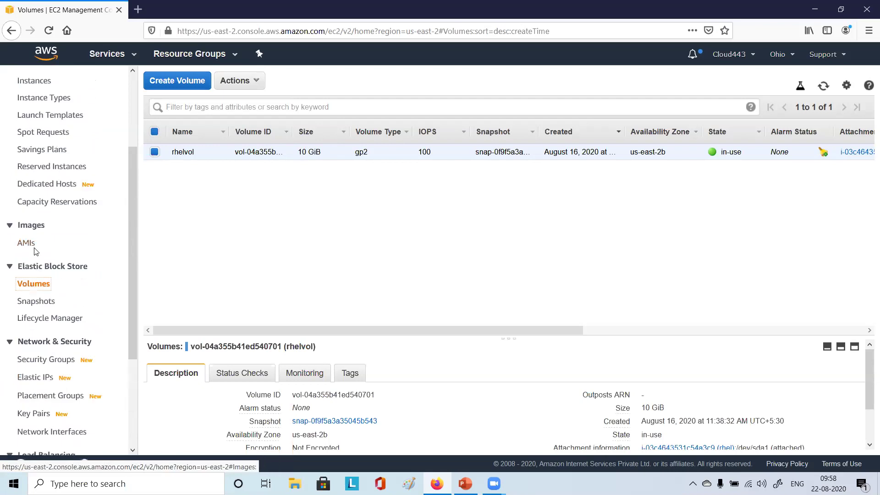
left_click(28, 244)
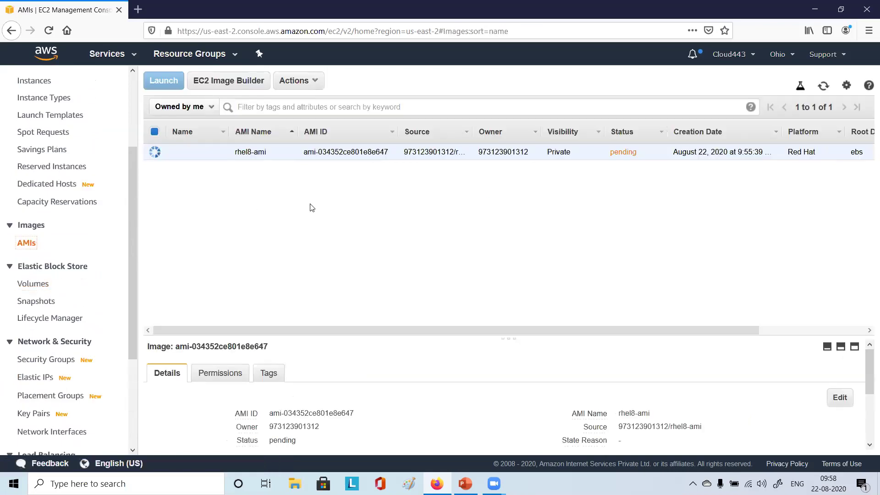
left_click(315, 83)
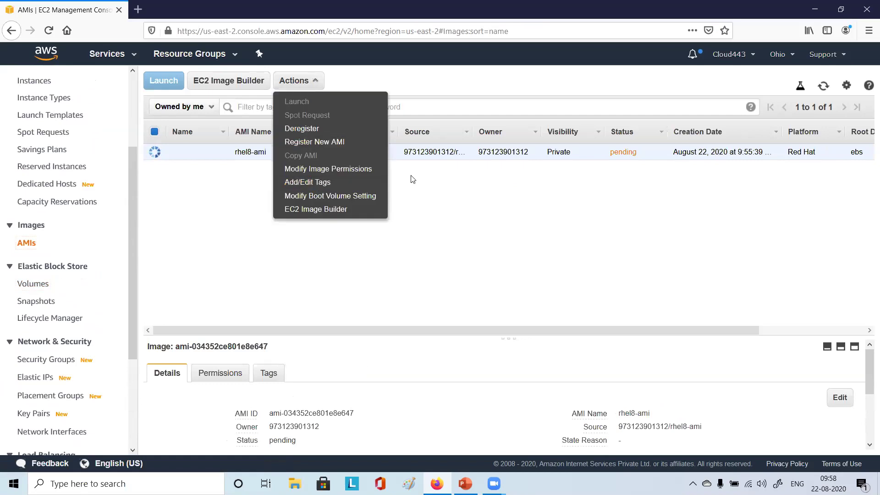
left_click(459, 213)
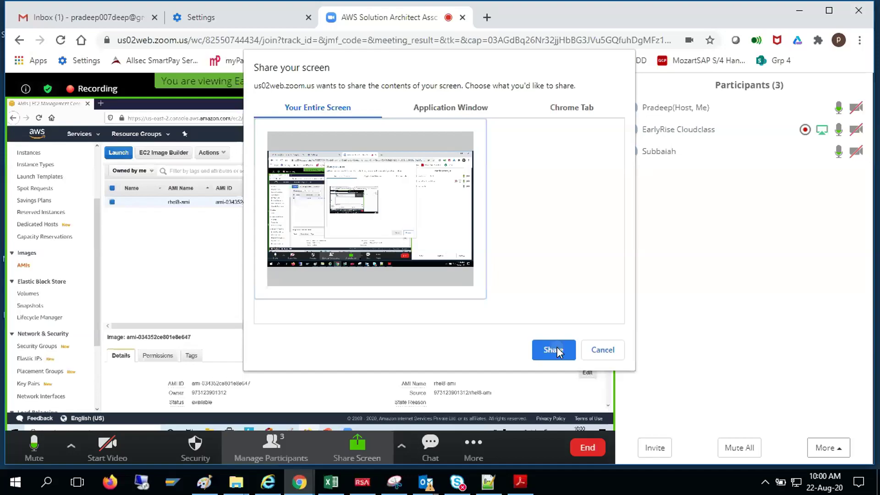
Share the entire screen in the Zoom meeting and switch to the Chrome window showing the RHEL-AMI image form to examine its volume error
left_click(552, 350)
mouse_move(299, 488)
left_click(299, 428)
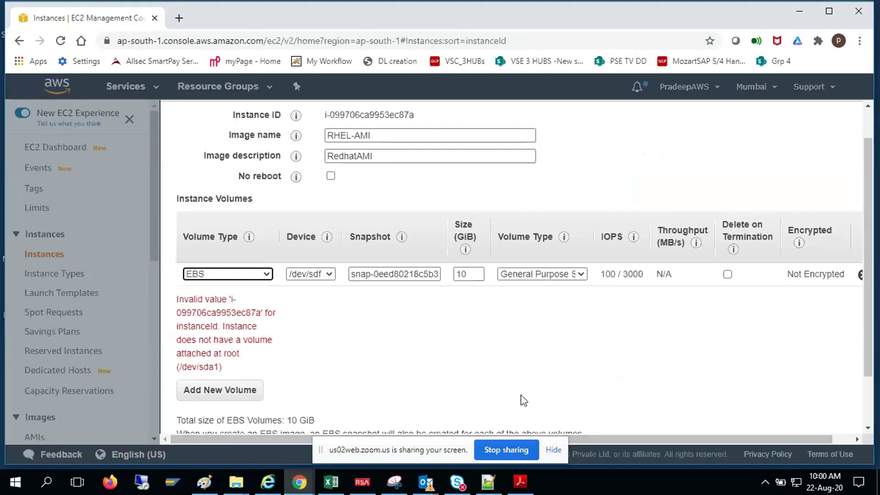
scroll(410, 303, "up", 2)
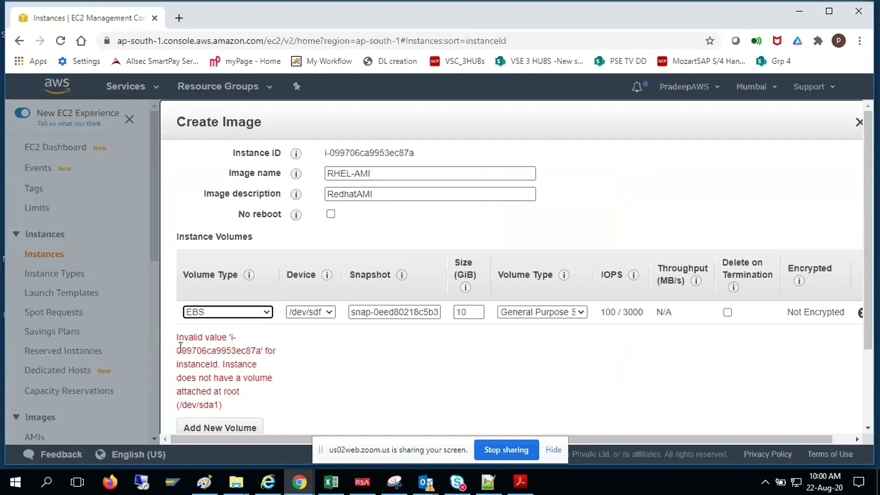
Examine the root volume error below the EBS volume and compare the instance ID it names with the form's Instance ID
left_click_drag(178, 337, 253, 407)
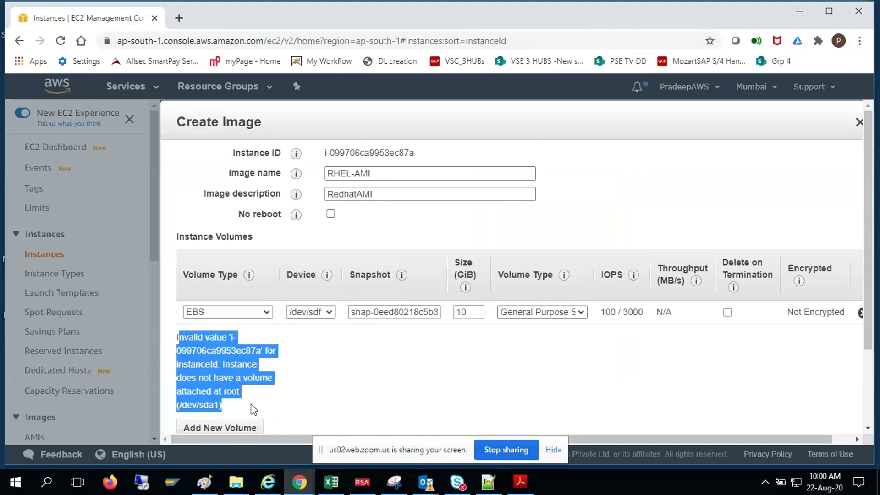
left_click(408, 379)
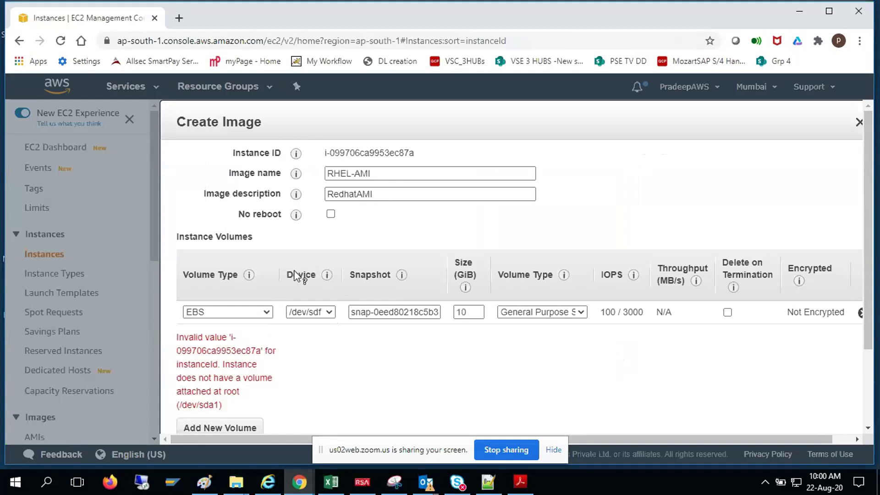
mouse_move(196, 391)
left_mouse_down()
mouse_move(304, 389)
mouse_move(182, 391)
left_mouse_up()
left_click(288, 394)
left_click_drag(335, 153, 427, 157)
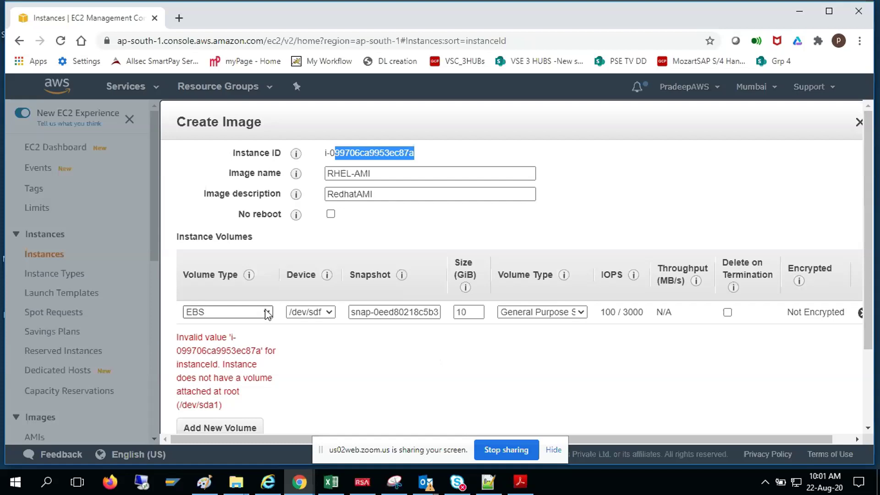
Set the EBS volume's device to /dev/sdd, try to create the RHEL-AMI image, and leave the form
left_click(330, 313)
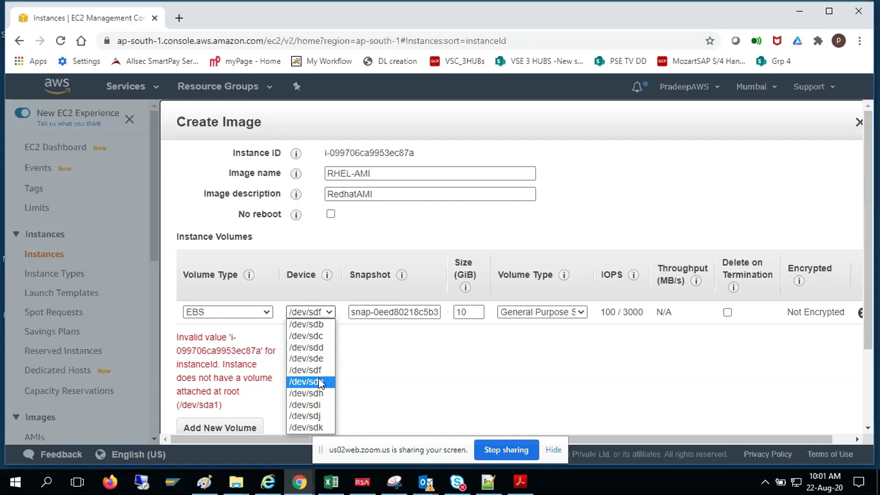
left_click(323, 313)
left_click(322, 312)
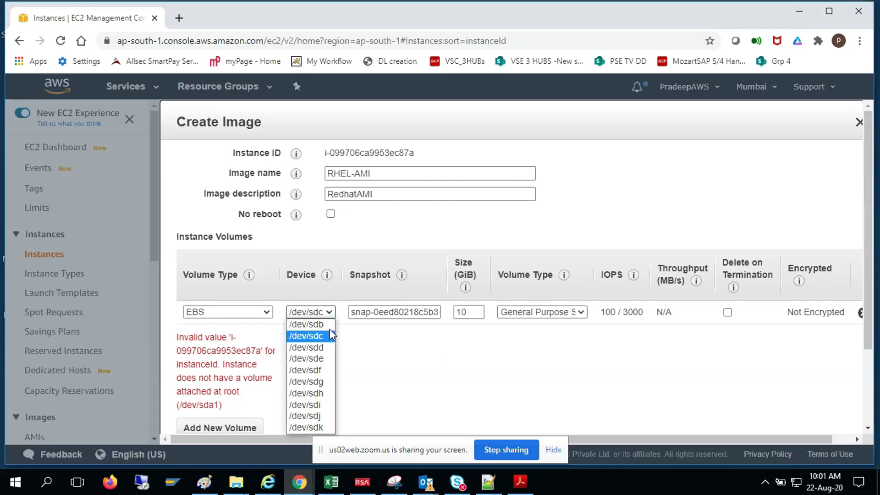
key("Down")
key("Down")
key("Down")
key("Down")
key("Down")
key("Down")
key("Down")
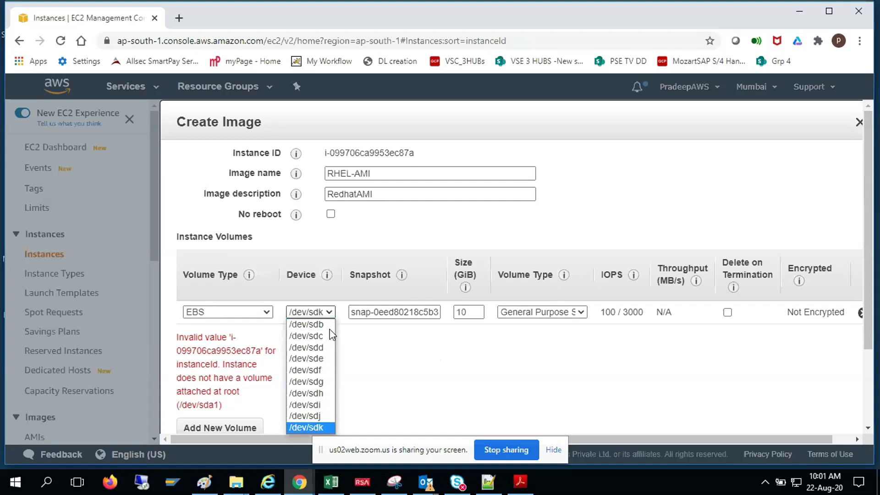
key("Up")
key("Up")
key("Up")
key("Up")
key("Up")
key("Up")
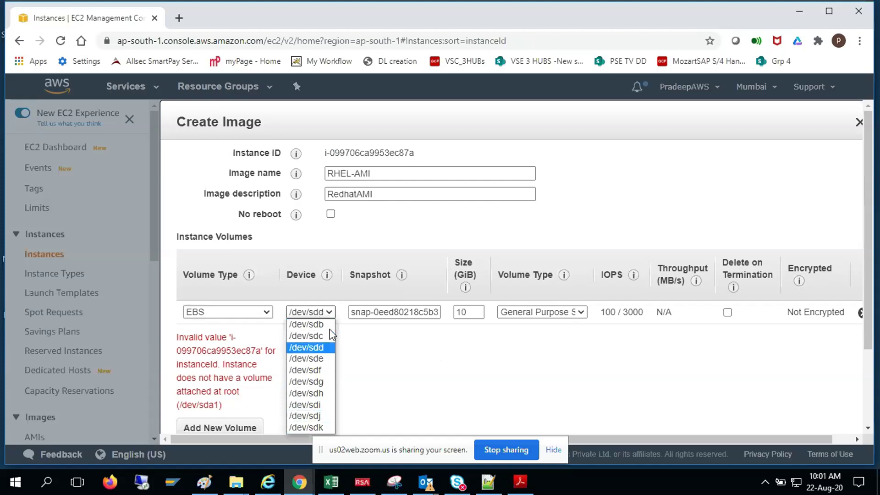
left_click(588, 418)
scroll(611, 418, "down", 3)
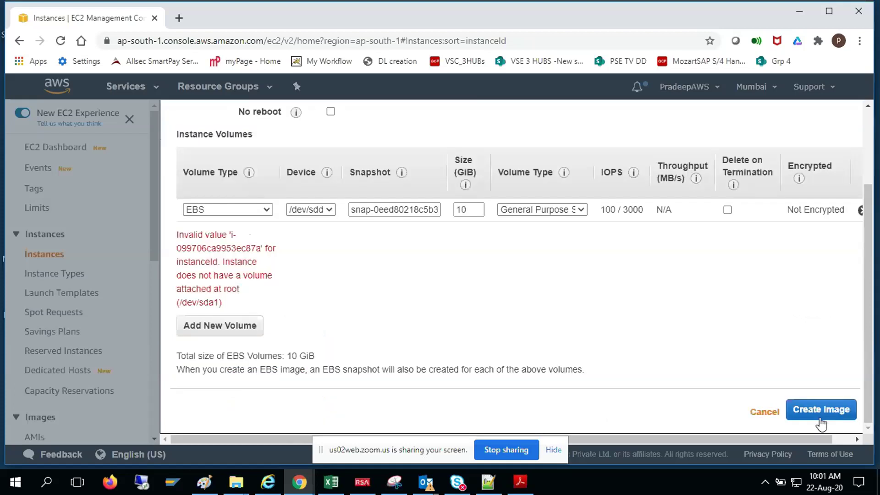
left_click(820, 415)
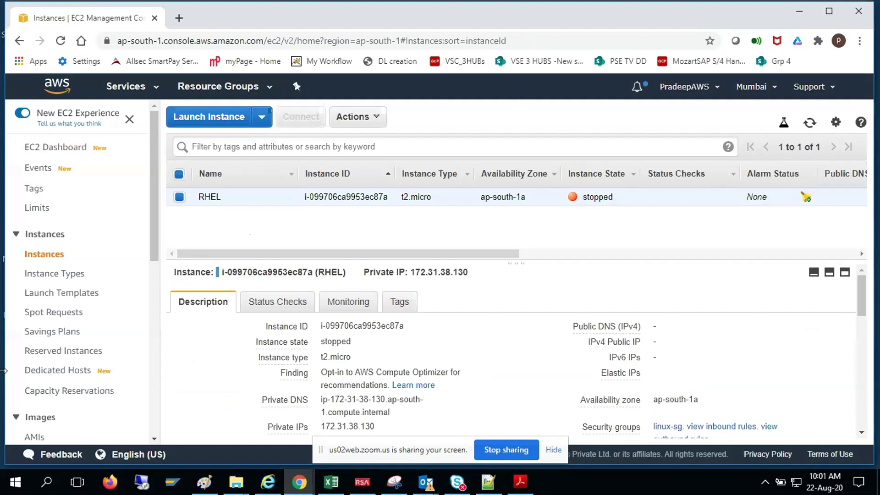
Open the EBS volumes list and check the state and attachment information of both RHELVOL volumes
scroll(78, 369, "down", 4)
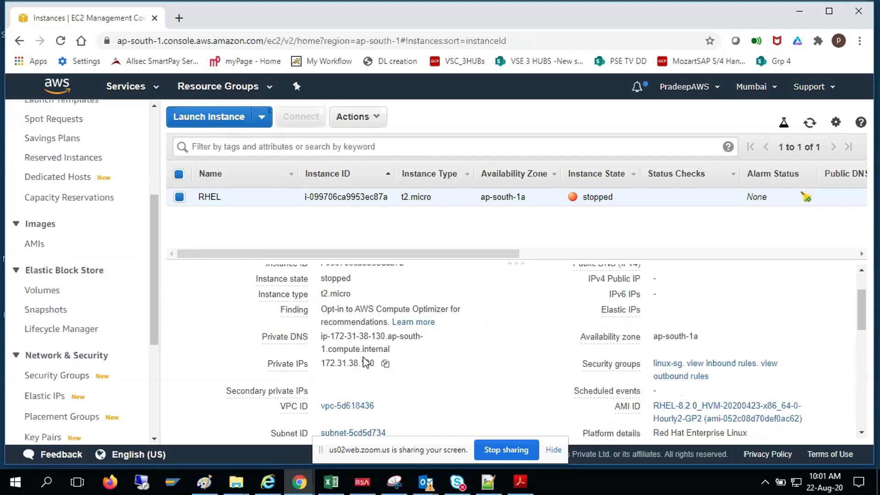
left_click(42, 291)
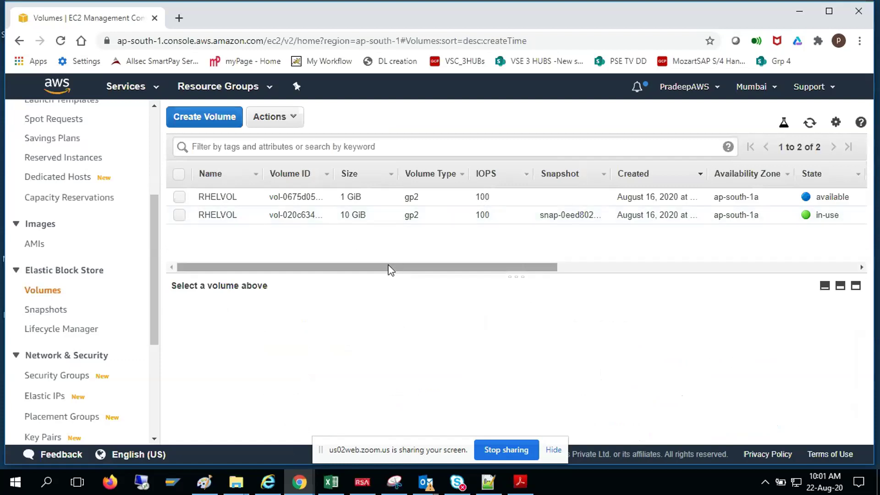
left_click_drag(298, 267, 618, 268)
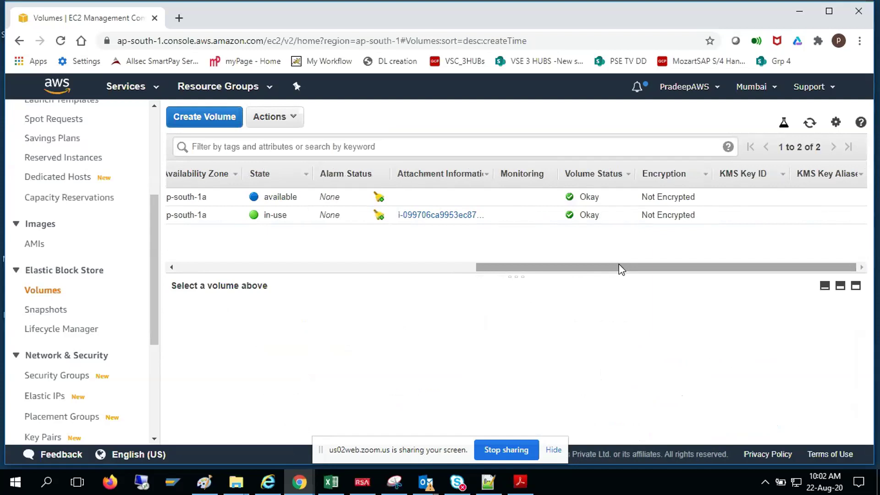
left_click_drag(618, 268, 252, 338)
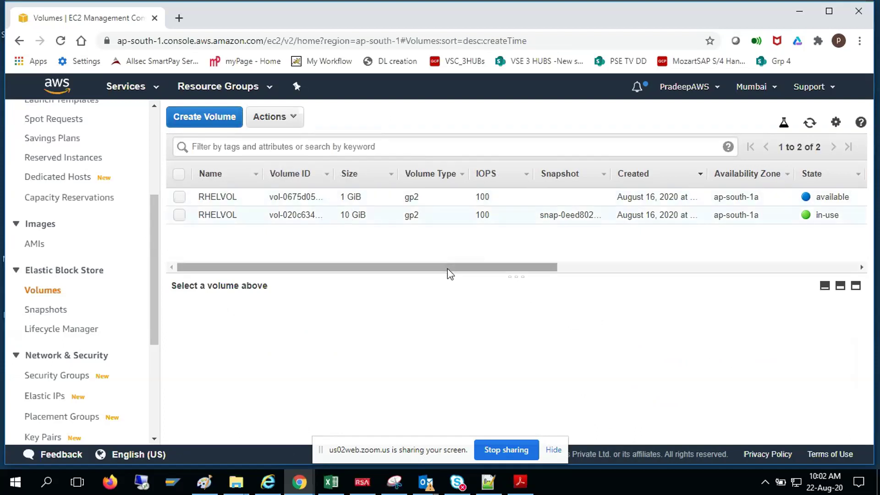
Detach the 10 GiB RHELVOL volume from the RHEL instance and refresh the volumes list
mouse_move(226, 214)
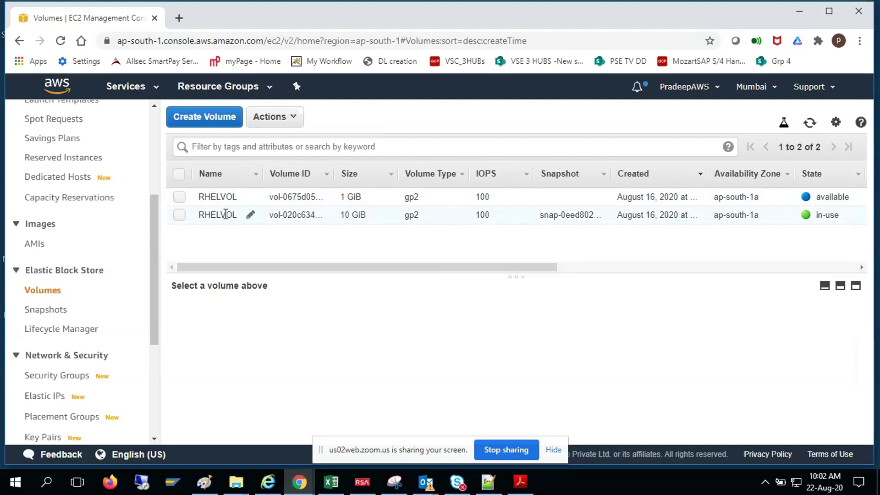
left_click(225, 215)
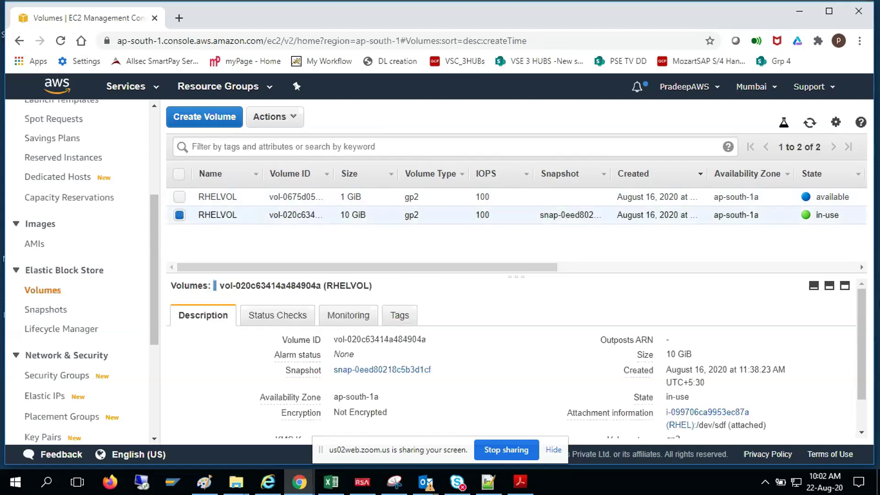
left_click_drag(573, 275, 573, 248)
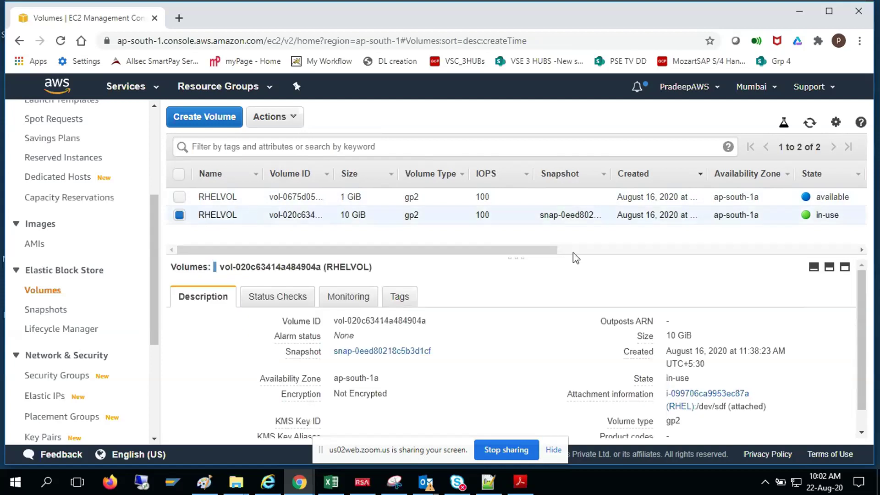
left_click(291, 119)
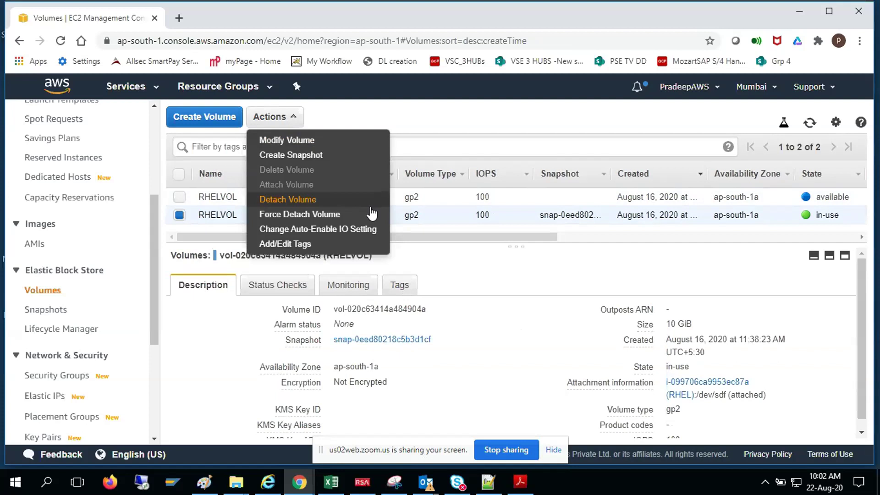
left_click(330, 205)
left_click(628, 326)
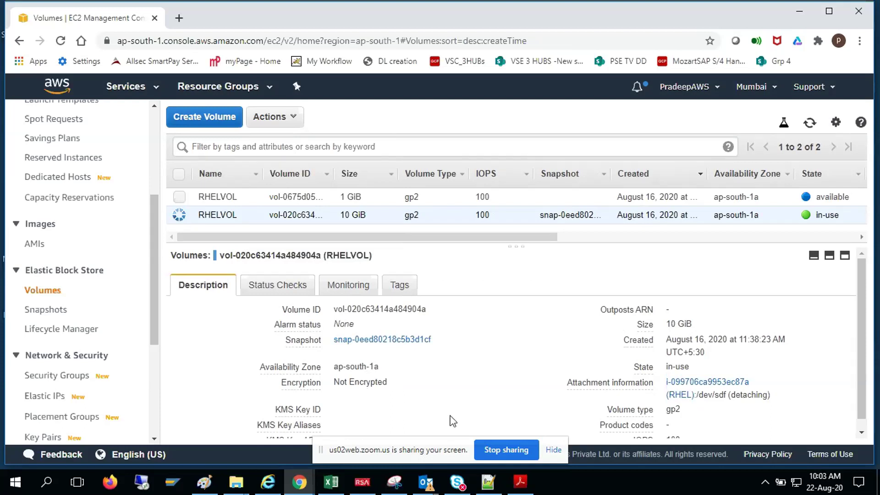
scroll(454, 421, "down", 1)
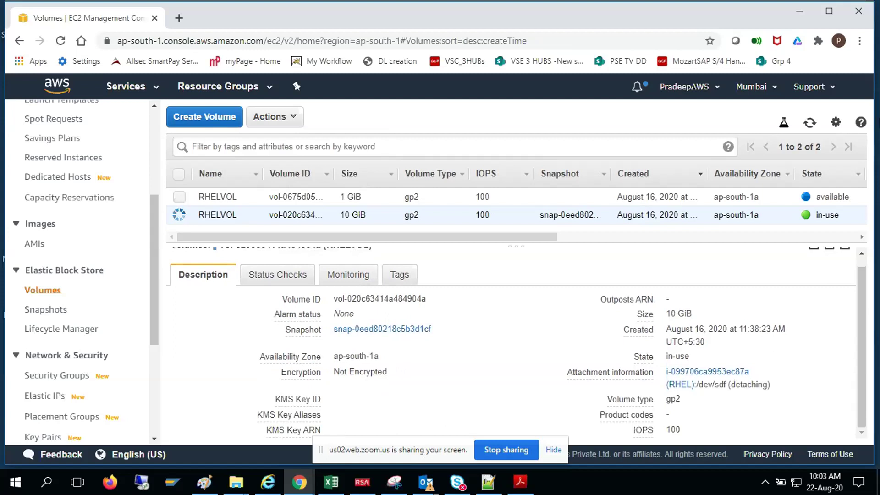
left_click(808, 124)
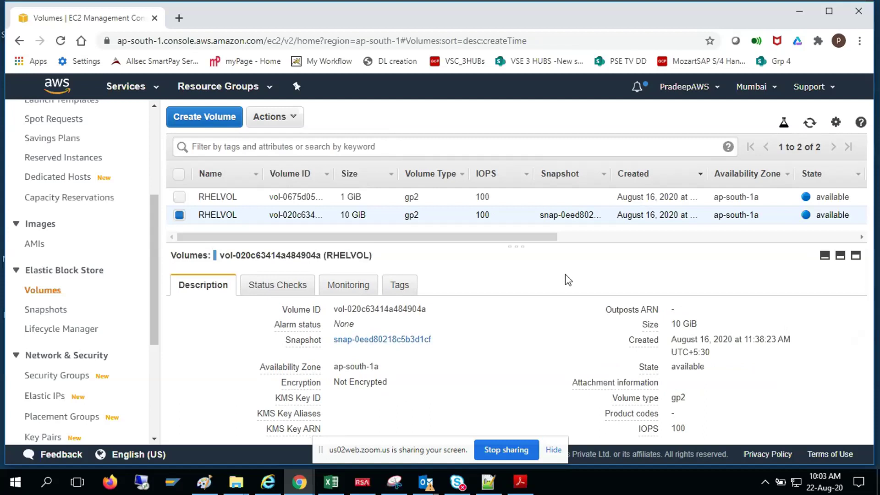
Begin attaching the 10 GiB RHELVOL volume and choose the stopped RHEL instance as its target
left_click_drag(496, 245, 496, 263)
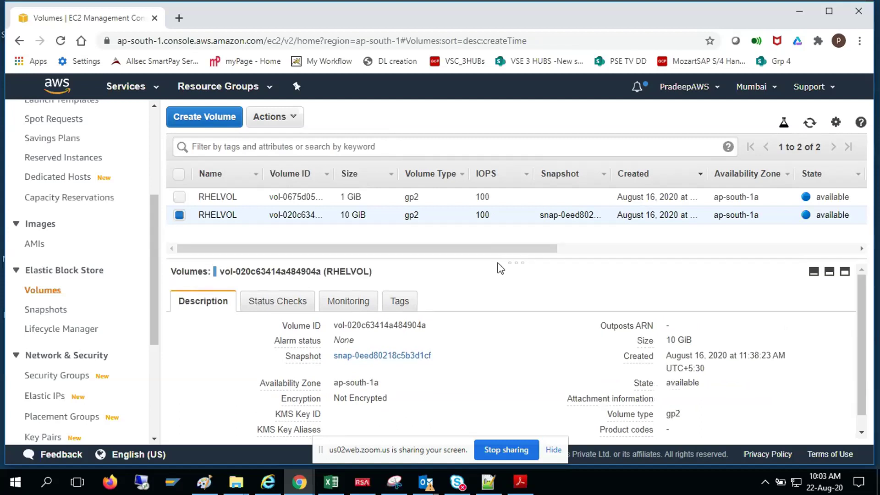
left_click(296, 122)
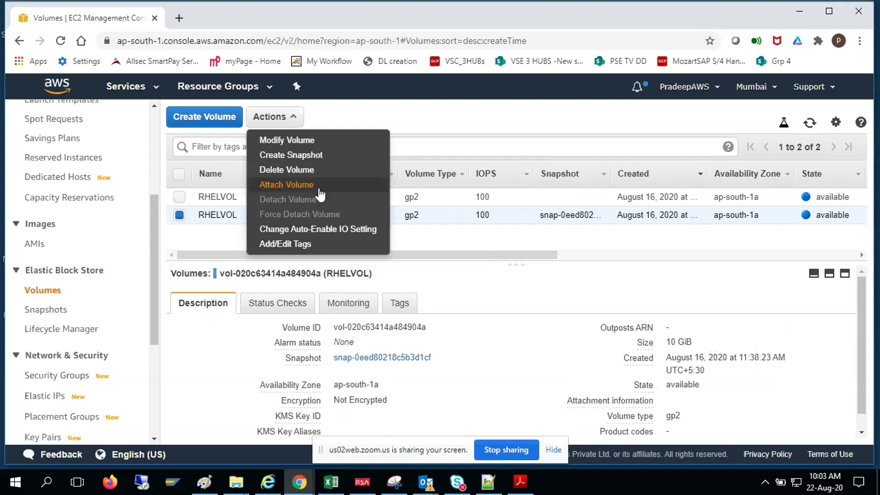
left_click(320, 189)
left_click(596, 267)
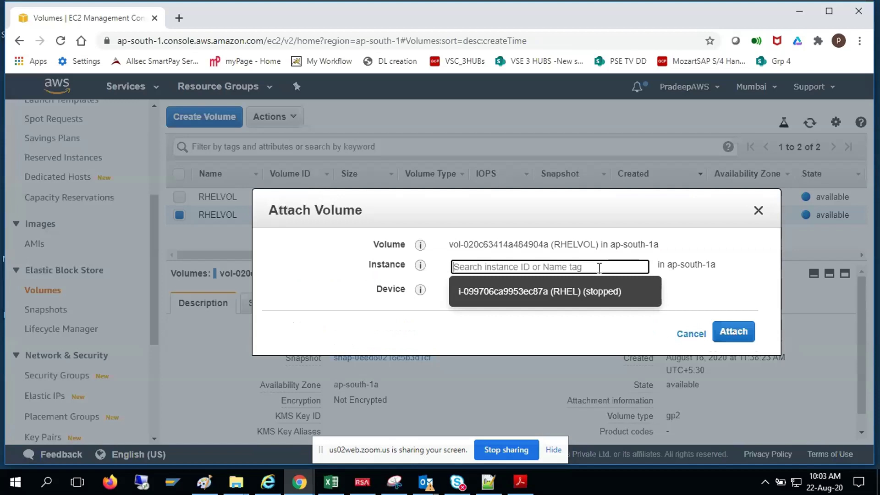
left_click(595, 292)
Try to attach the volume with /dev/sda as its device name
left_click(513, 292)
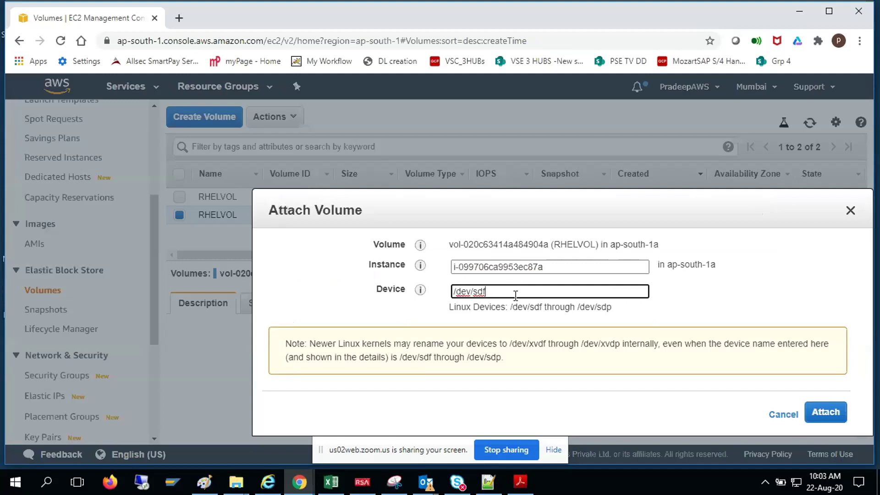
key("BackSpace")
type("a")
mouse_move(420, 289)
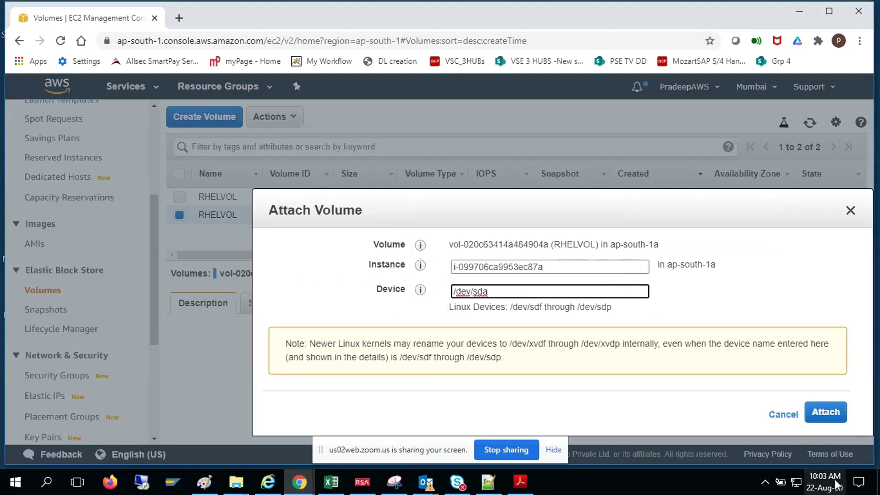
left_click(829, 414)
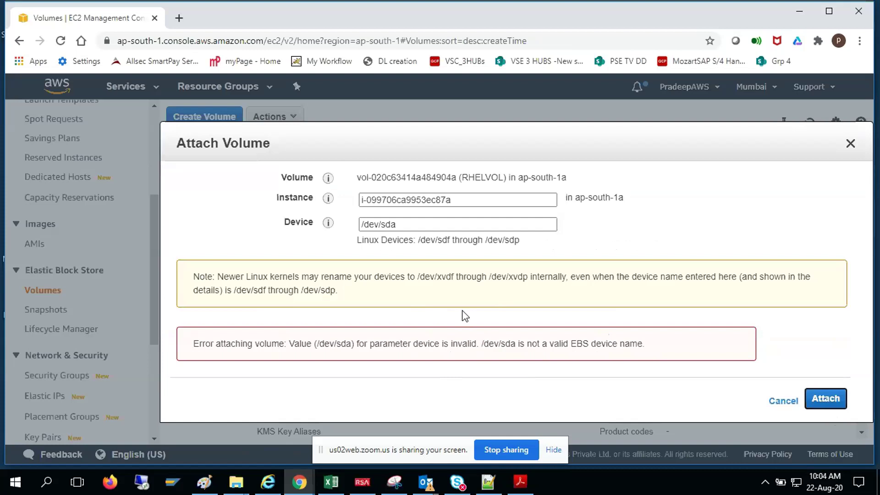
Change the device name to /dev/sdb and attach the volume to the RHEL instance
mouse_move(328, 223)
left_click(448, 224)
key("BackSpace")
type("b")
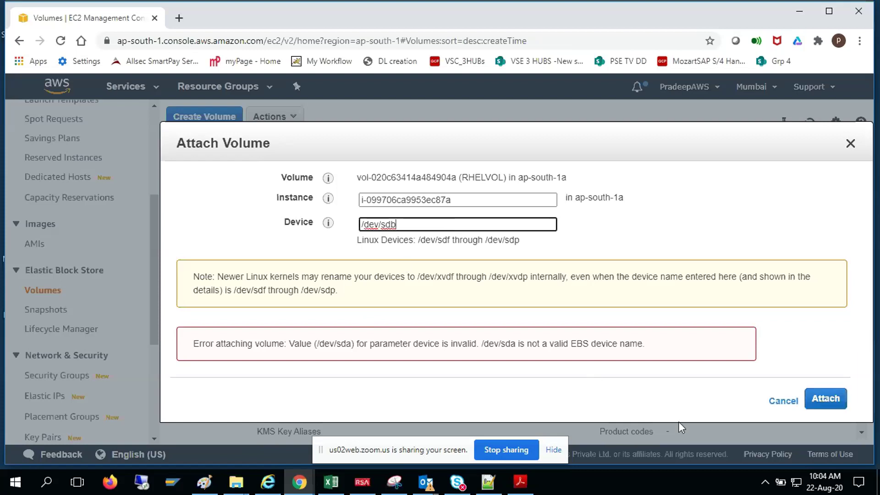
left_click(826, 404)
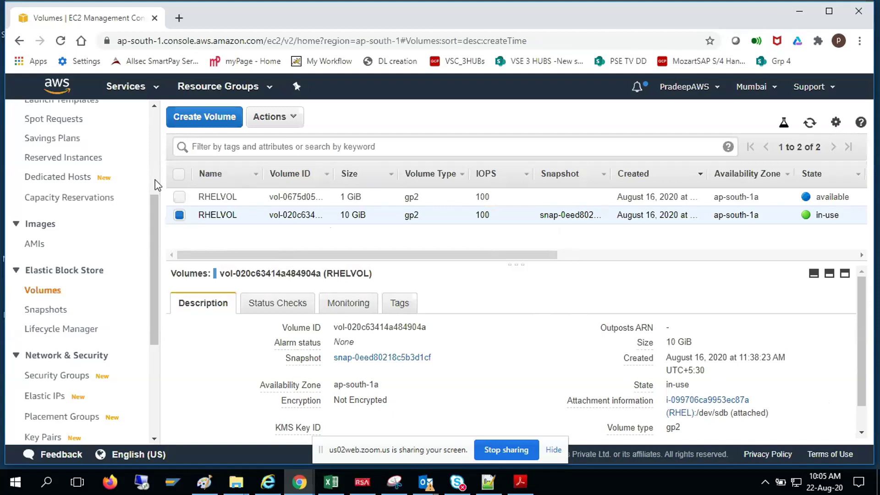
Return to the instances list, try to start the stopped RHEL instance, and dismiss the start dialog
scroll(155, 180, "up", 4)
left_click(44, 255)
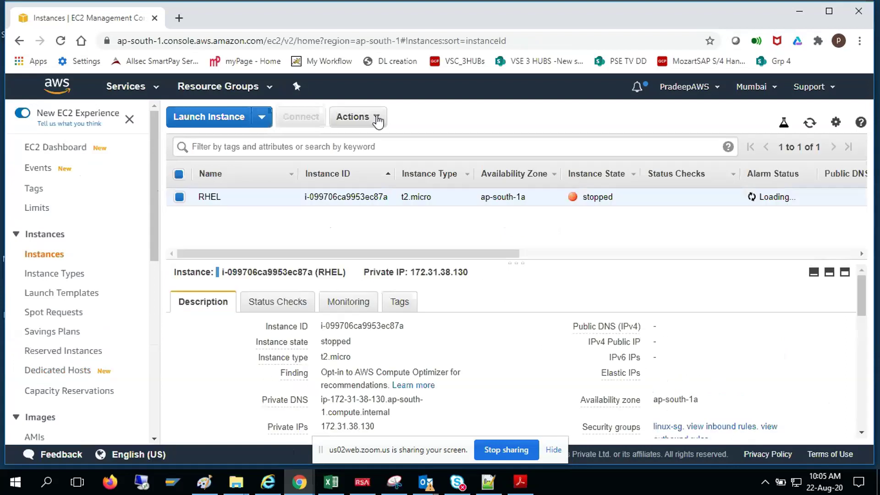
left_click(376, 119)
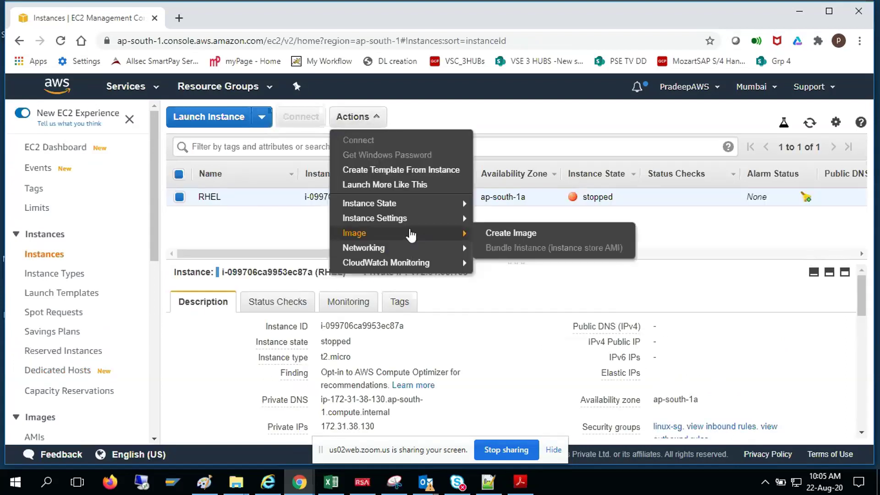
mouse_move(425, 206)
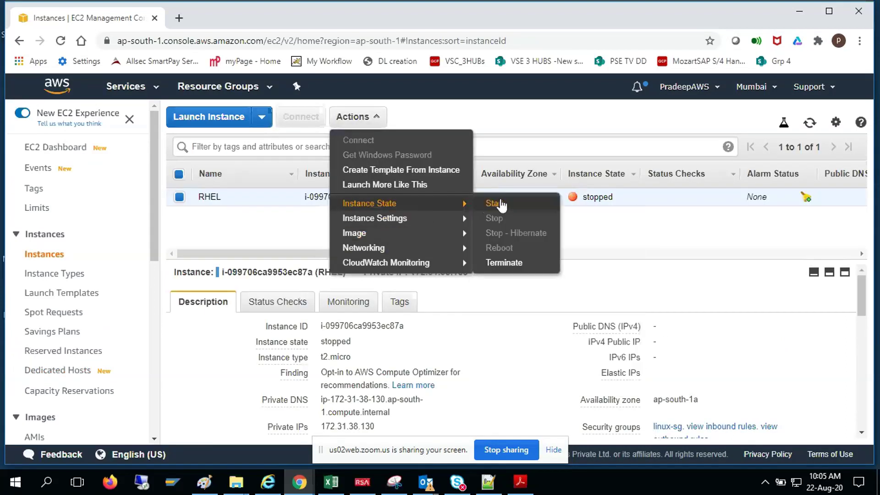
left_click(502, 200)
left_click(619, 317)
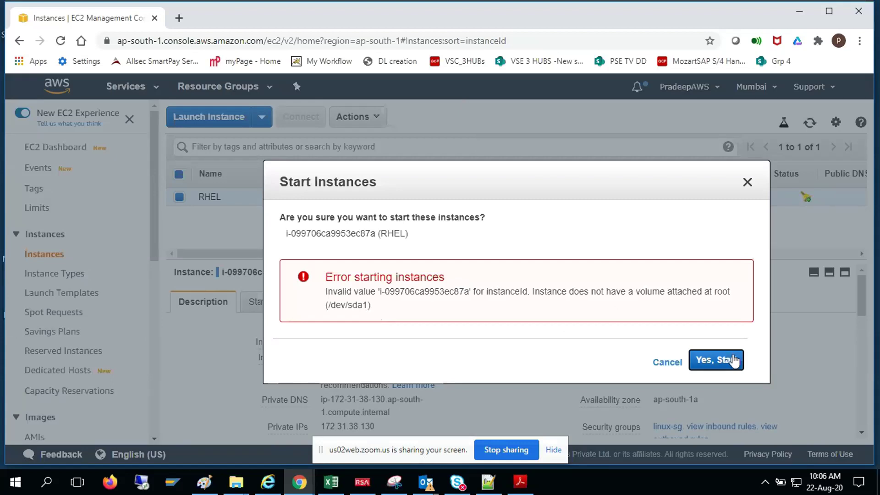
left_click(675, 363)
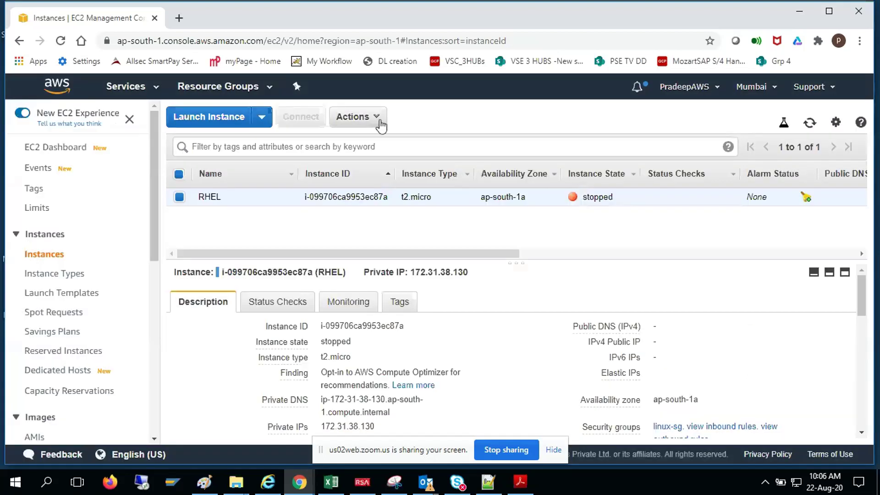
Try to start the stopped RHEL instance, dismiss the start dialog, and refresh the instances list
left_click(380, 119)
mouse_move(417, 204)
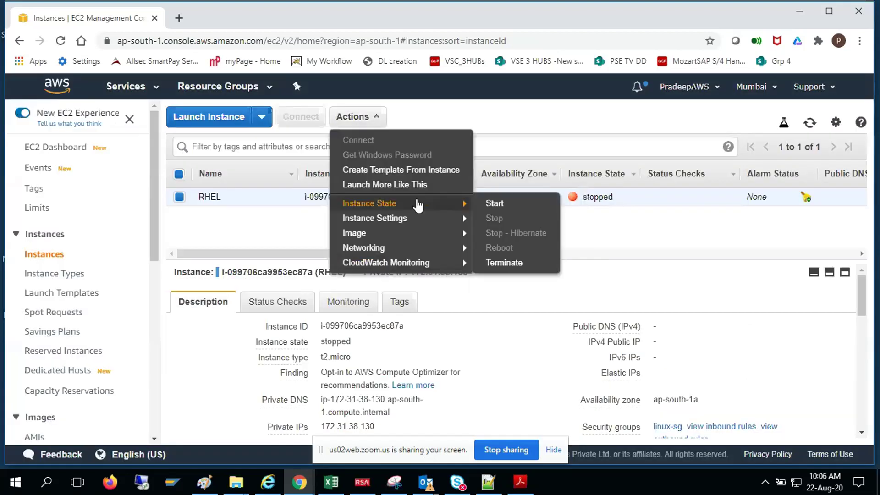
left_click(514, 206)
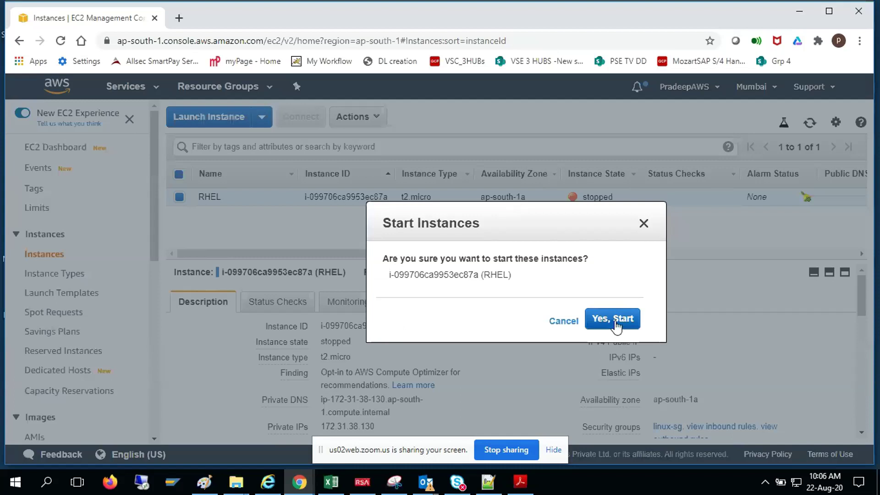
left_click(615, 322)
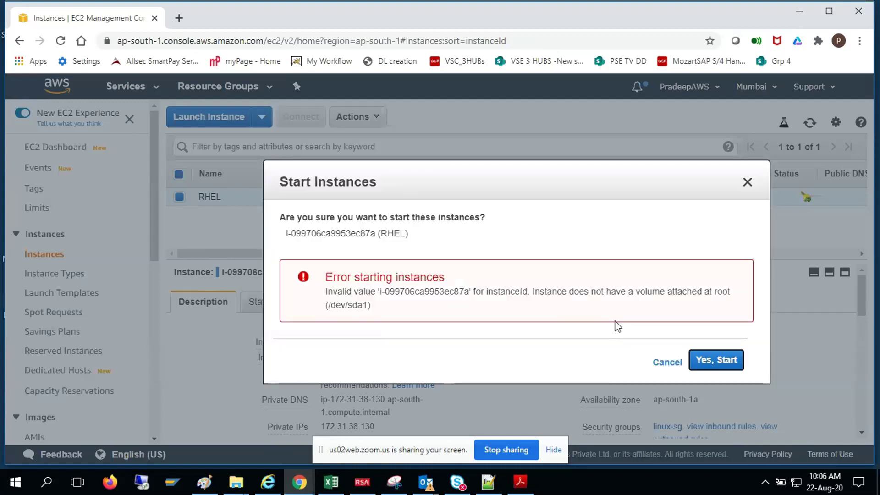
left_click(670, 364)
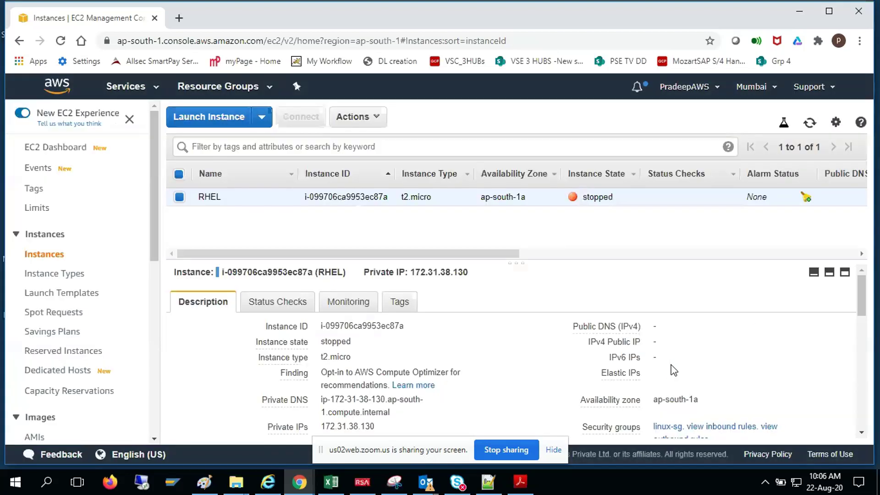
left_click(809, 122)
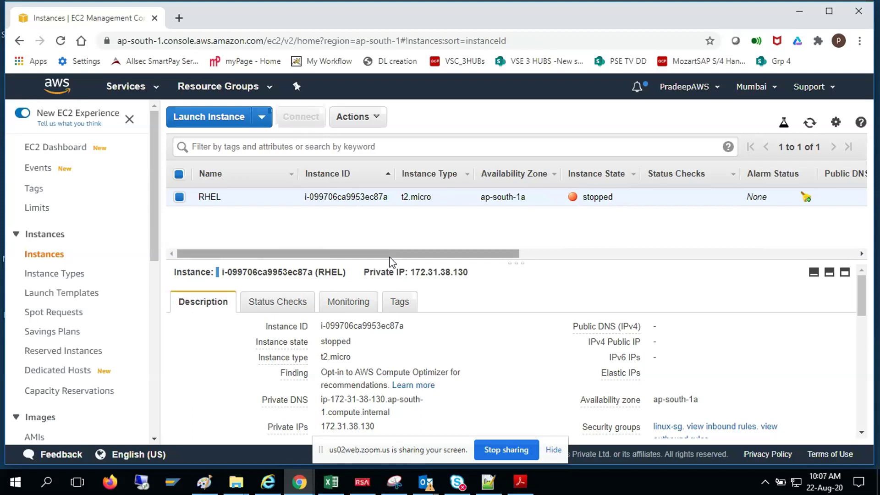
Begin launching a new instance, limit the images to free tier only, and choose Red Hat Enterprise Linux 8 (HVM), 64-bit (x86)
left_click(263, 118)
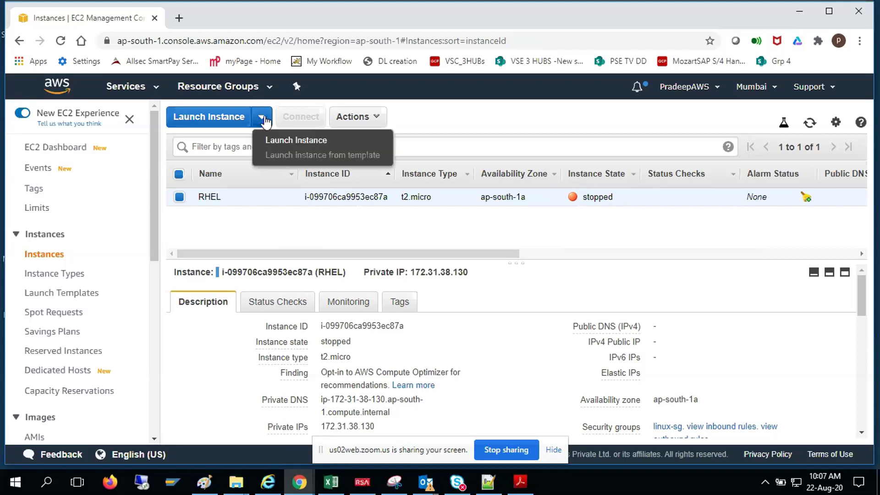
left_click(295, 141)
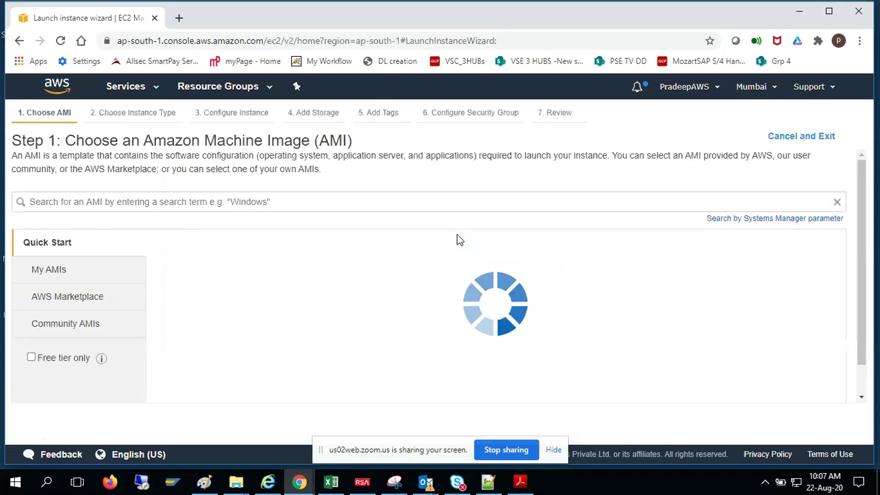
triple_click(69, 361)
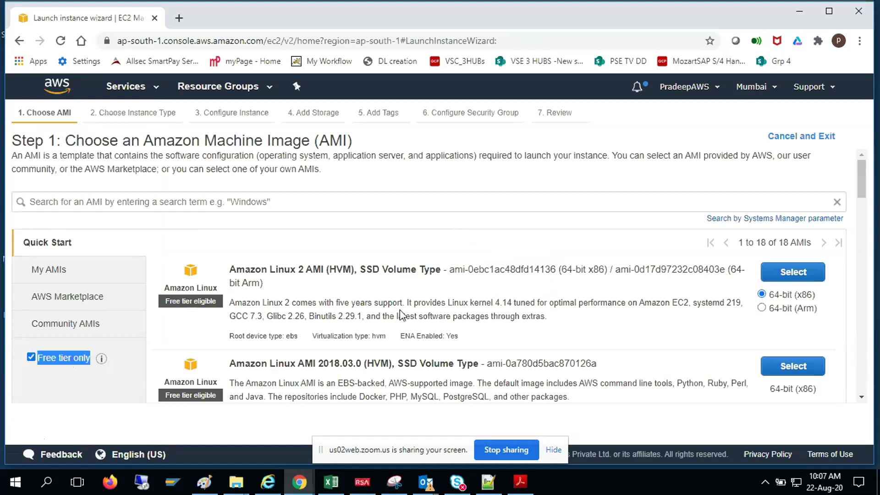
scroll(412, 321, "down", 1)
scroll(426, 326, "down", 1)
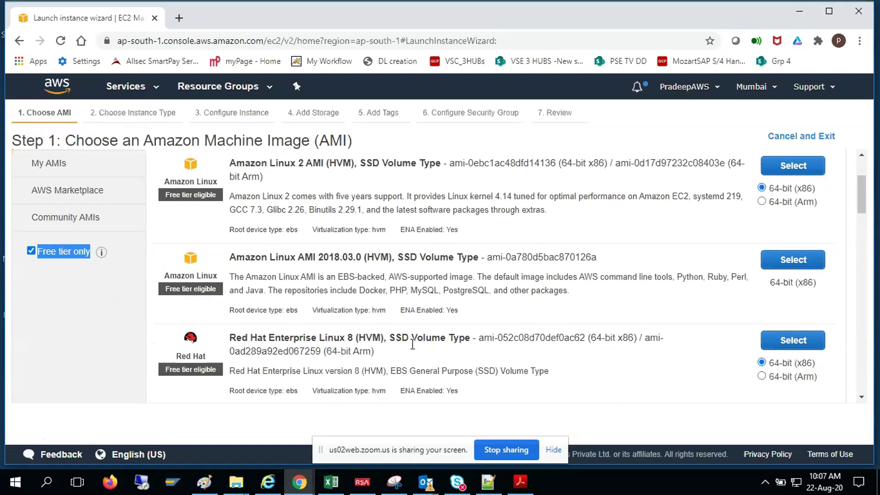
left_click(812, 339)
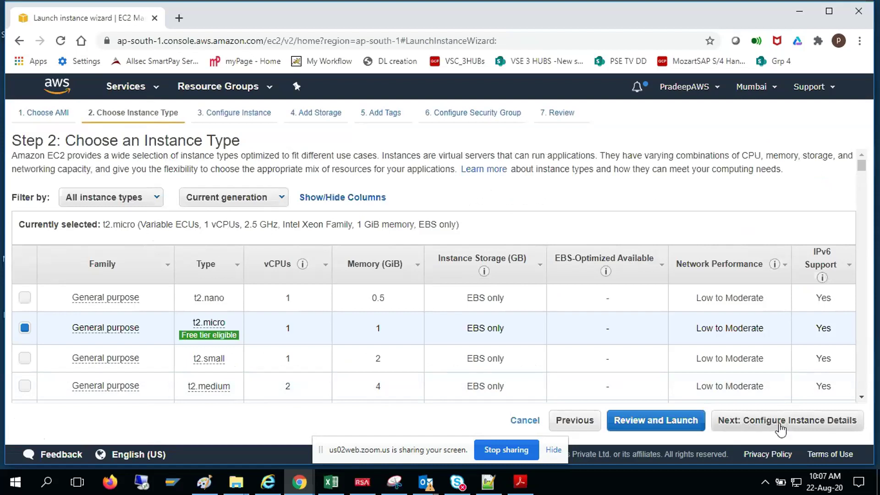
Proceed with the default instance details to the storage settings, examine the root volume's device name, and cancel the launch wizard
left_click(781, 428)
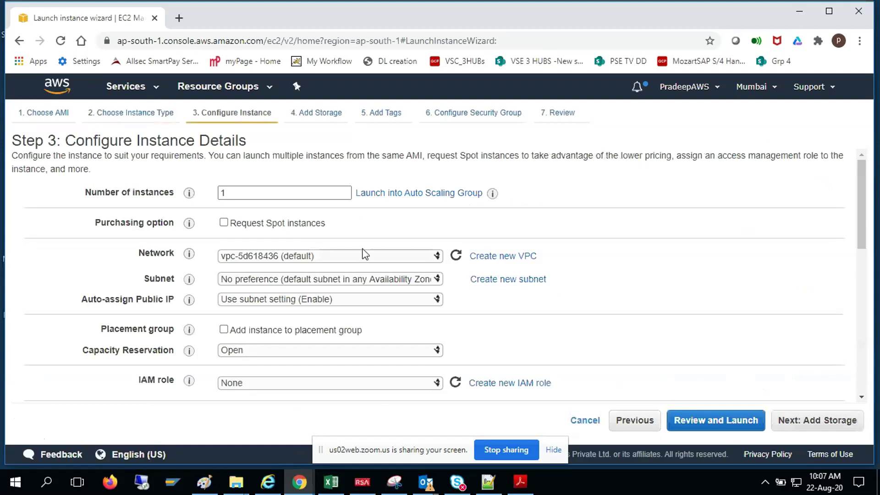
scroll(541, 304, "down", 5)
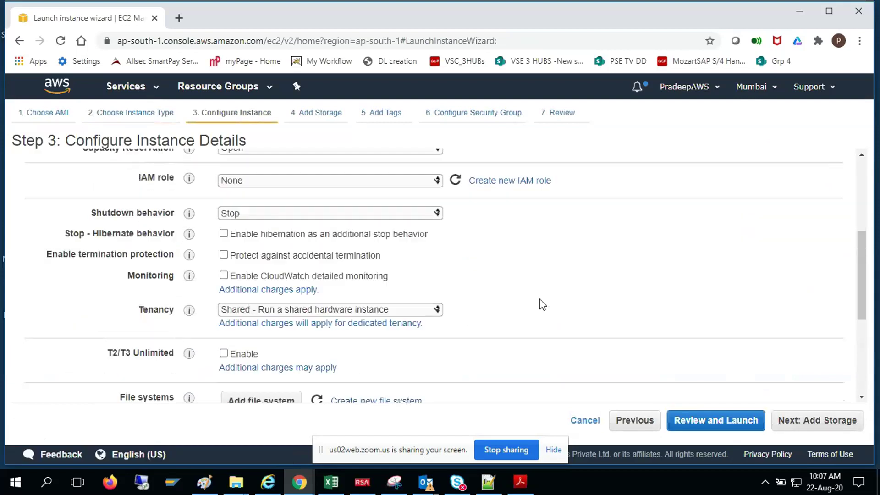
scroll(540, 299, "down", 1)
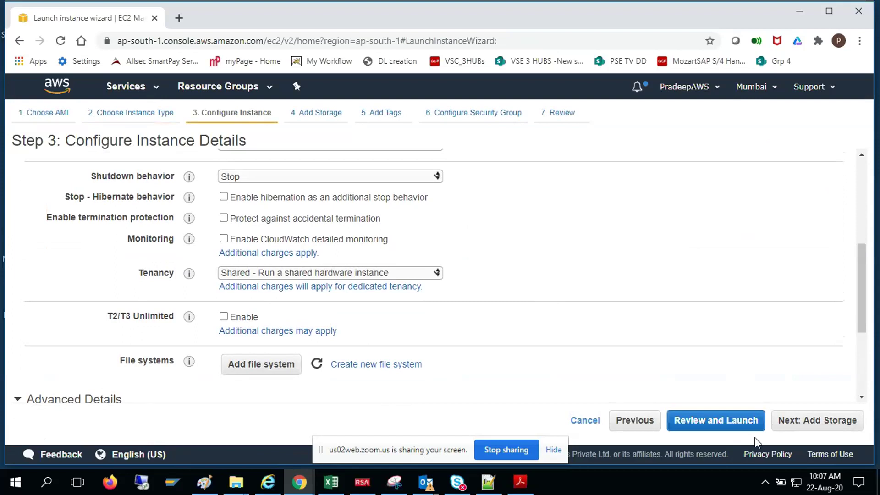
left_click(816, 421)
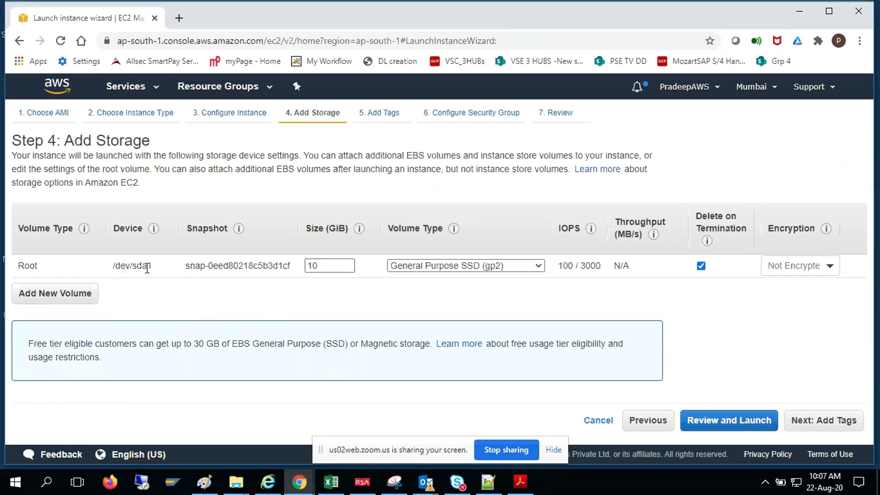
mouse_move(155, 231)
left_click(610, 429)
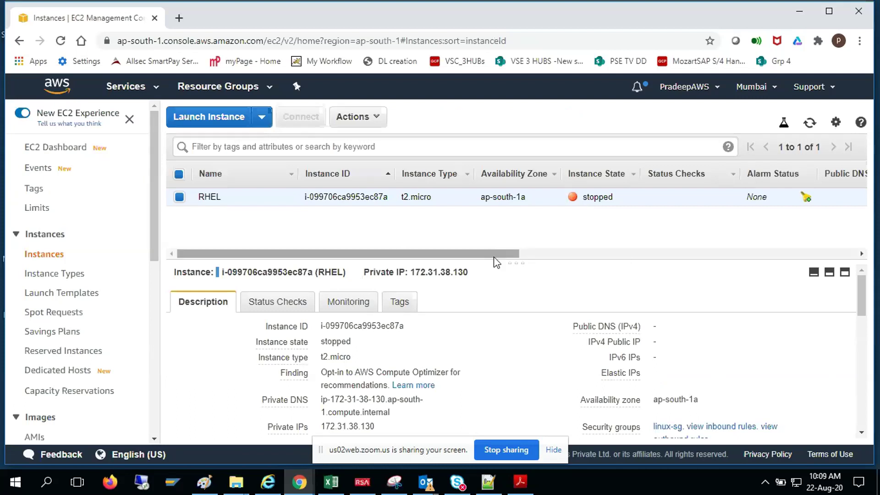
Review the stopped RHEL instance's description details, try starting the instance once more, and dismiss the start dialog
left_click_drag(493, 256, 493, 222)
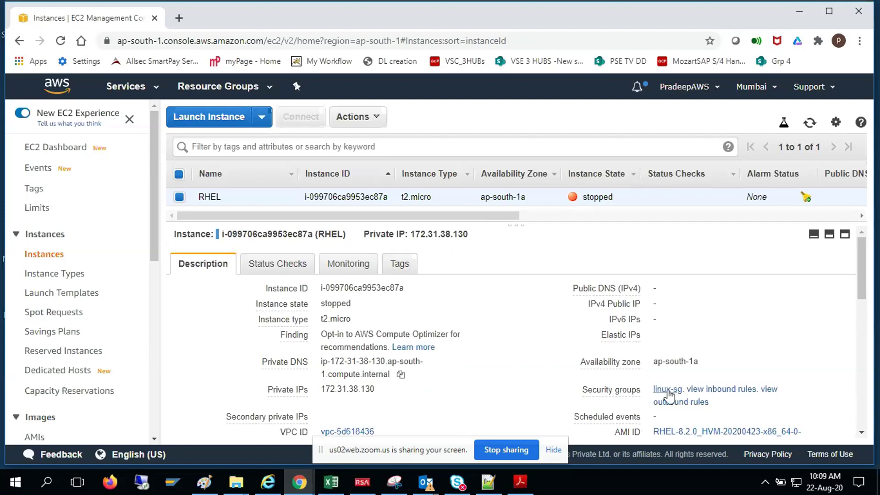
scroll(670, 395, "down", 2)
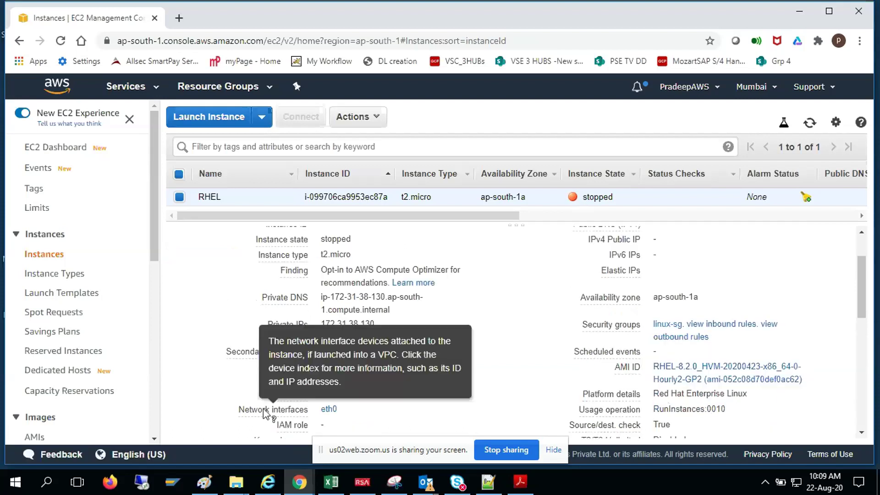
left_click(376, 119)
mouse_move(412, 203)
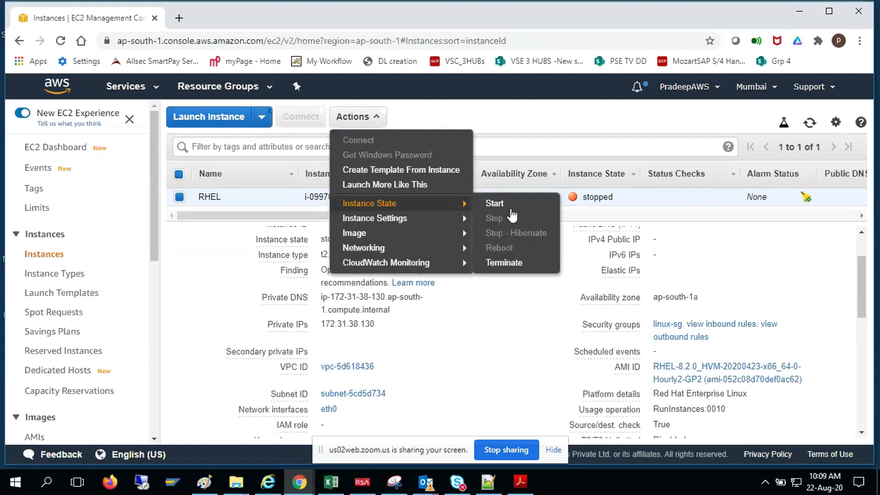
left_click(509, 206)
left_click(603, 318)
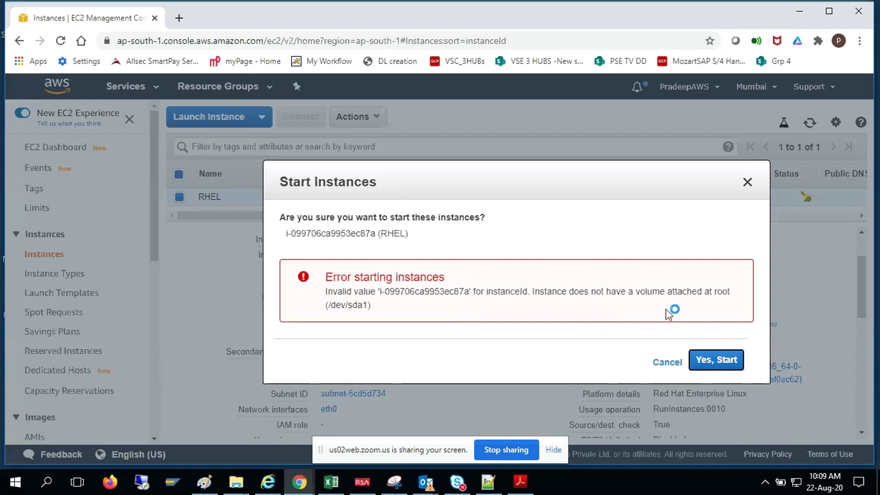
left_click(665, 364)
Go to the Elastic Block Store volumes and select the 10 GiB RHELVOL volume
scroll(108, 393, "down", 6)
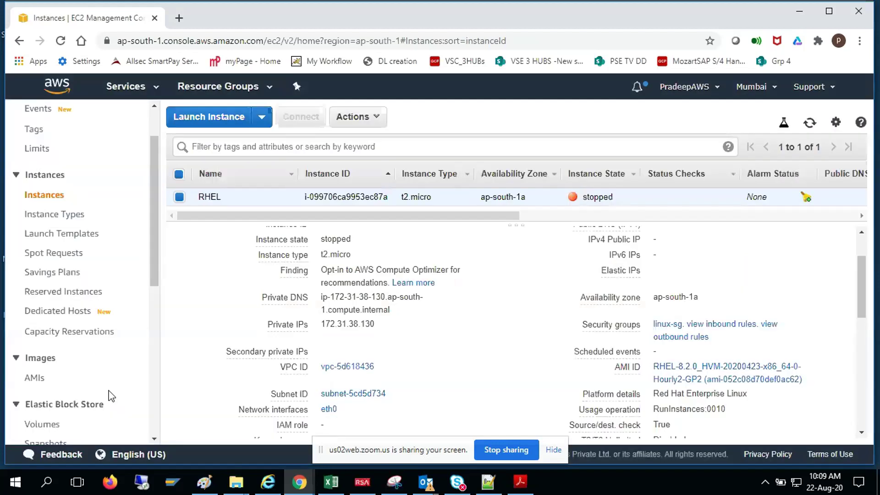
left_click(51, 226)
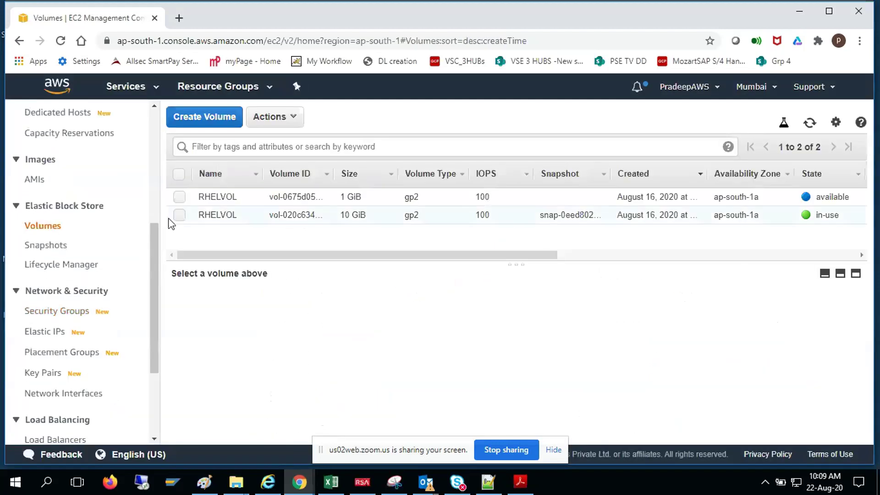
left_click(179, 215)
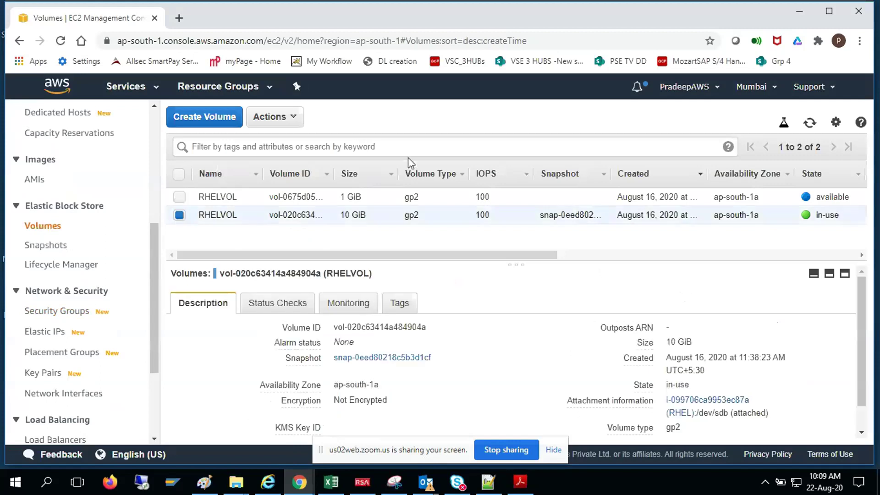
Examine the modification settings offered for the 10 GiB RHELVOL volume and cancel without changing anything
left_click(292, 119)
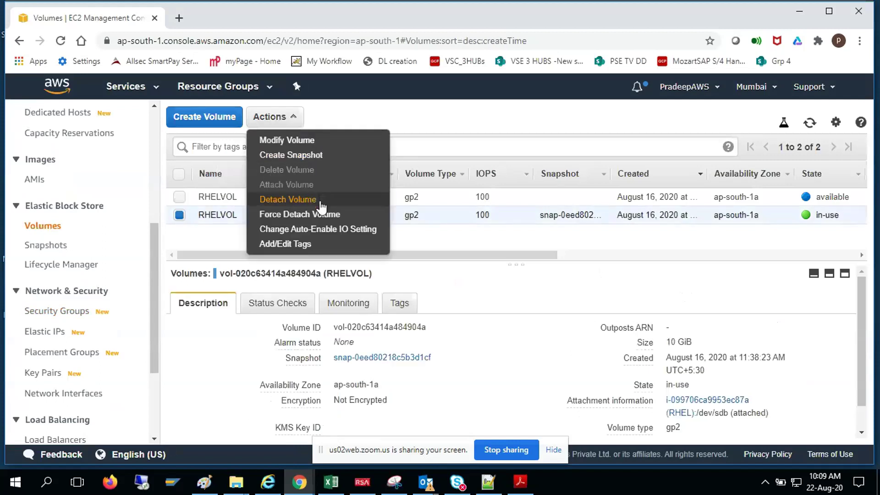
left_click(315, 142)
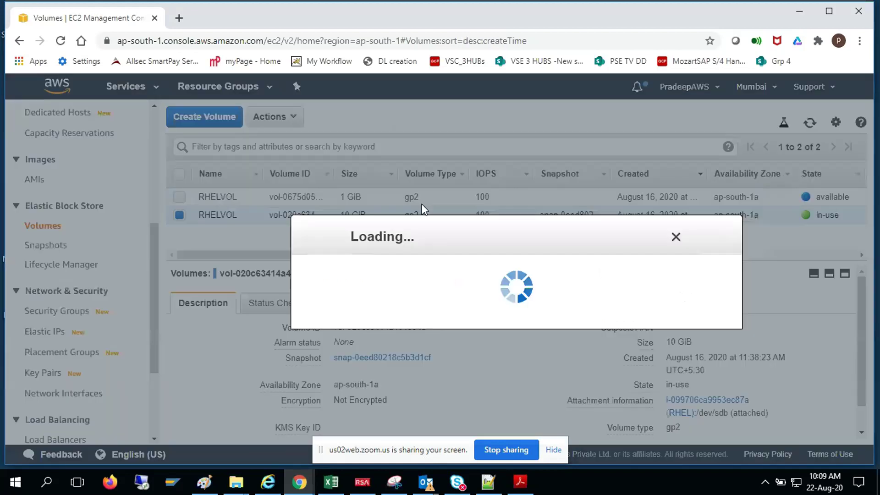
scroll(682, 346, "down", 1)
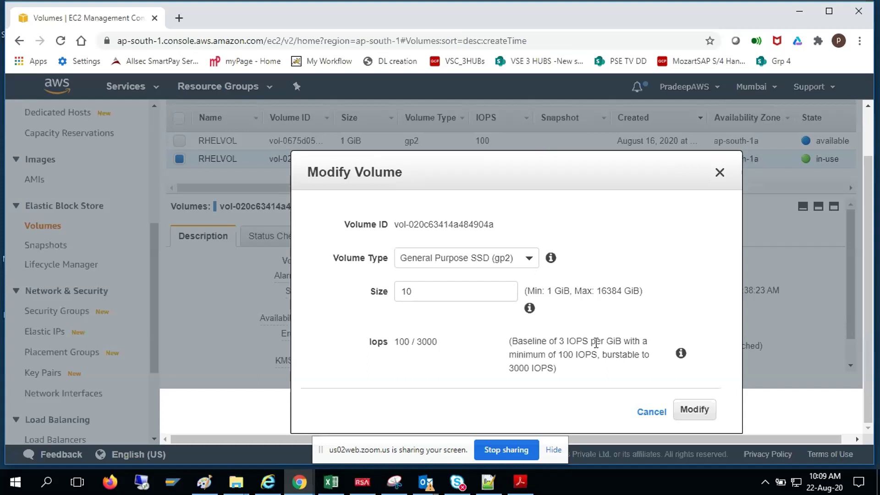
left_click(652, 412)
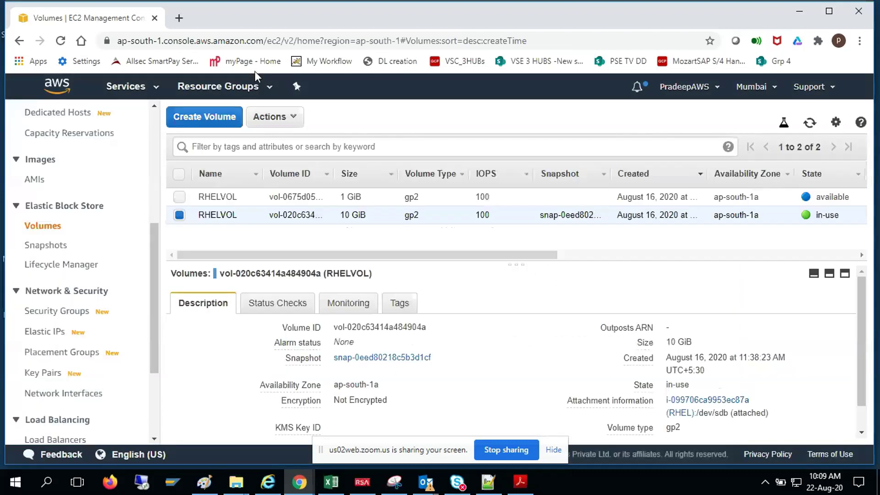
Detach the 10 GiB RHELVOL volume from the RHEL instance and refresh the volume list to check its attachment
left_click(299, 120)
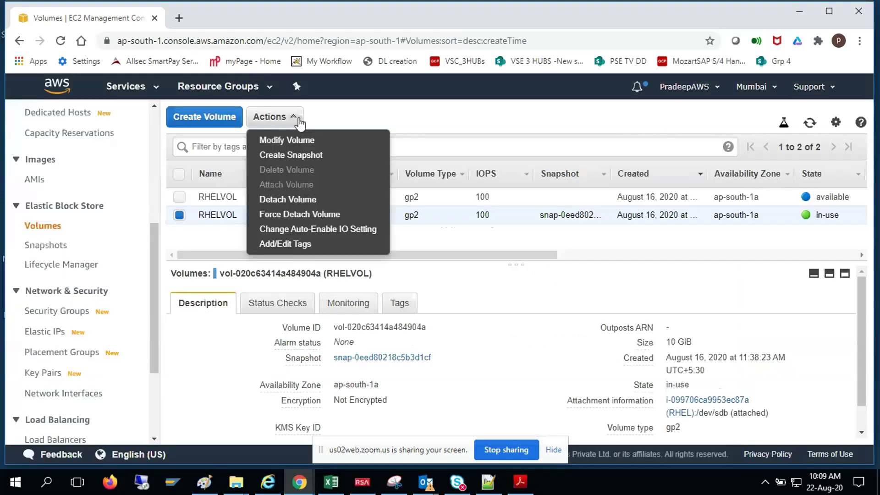
left_click(311, 204)
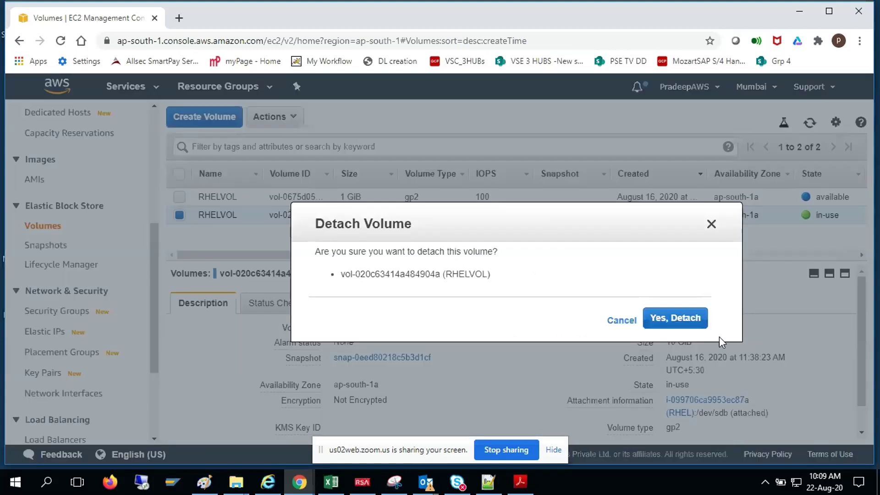
left_click(682, 324)
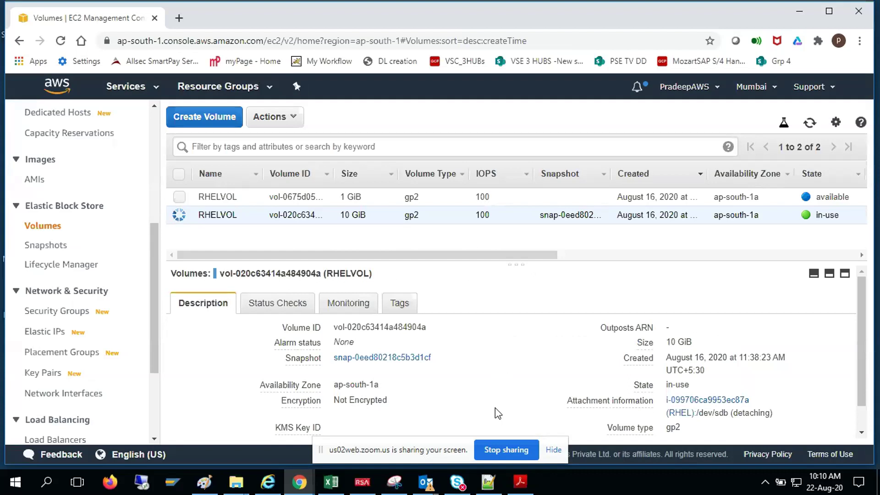
left_click(809, 122)
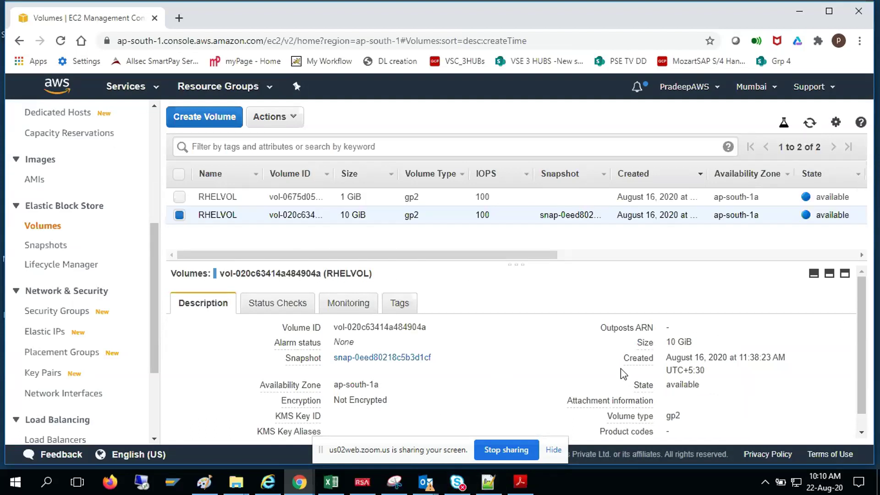
scroll(623, 373, "down", 1)
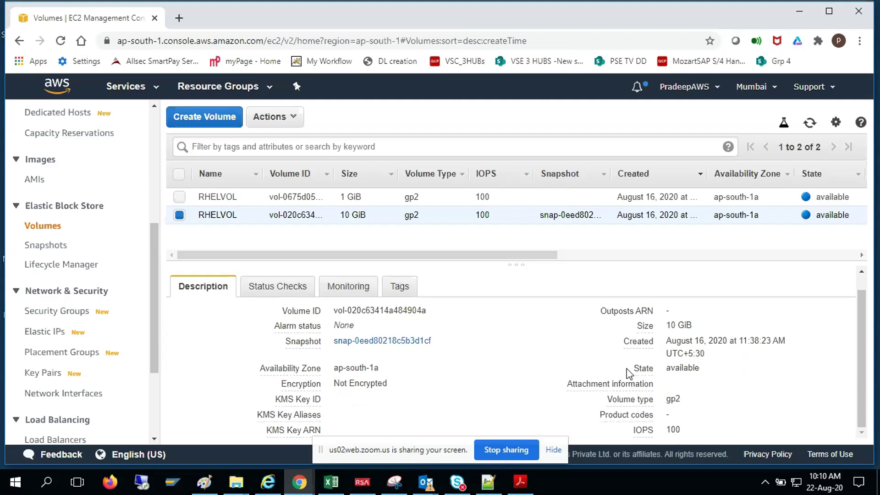
Check which volume actions are available, inspect the Elastic Block Store snapshots, and return to the volume list
left_click(301, 122)
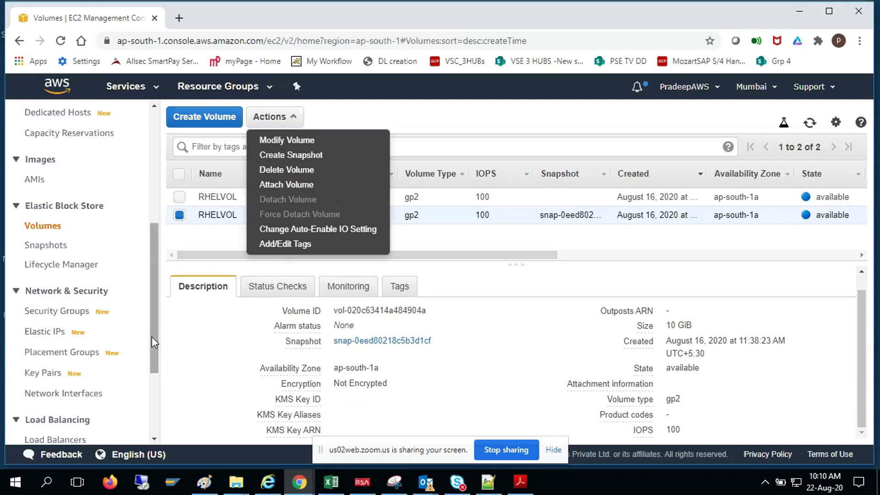
scroll(157, 349, "down", 3)
scroll(55, 275, "up", 4)
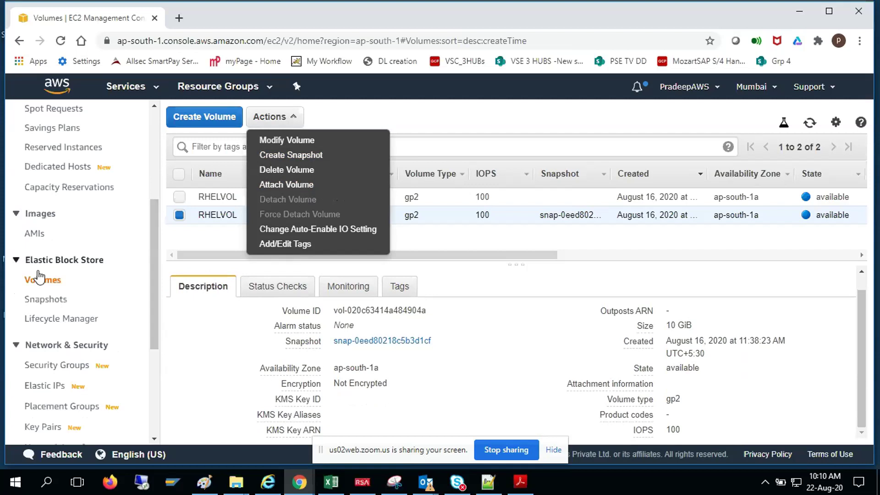
left_click(46, 299)
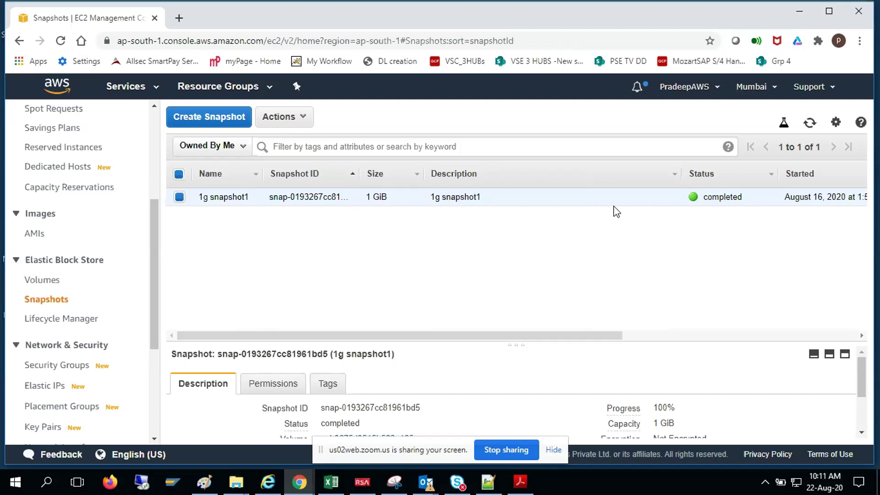
left_click(42, 281)
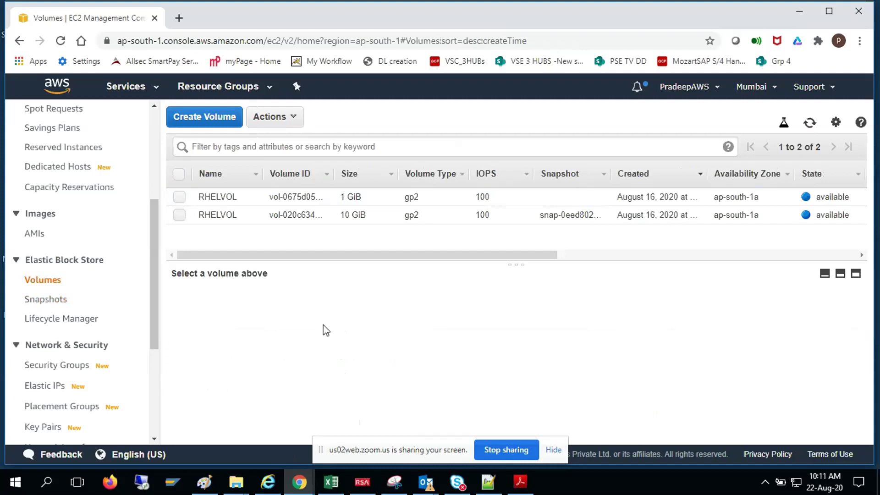
Select the 10 GiB RHELVOL volume and examine its status checks and CloudWatch monitoring graphs
left_click(192, 221)
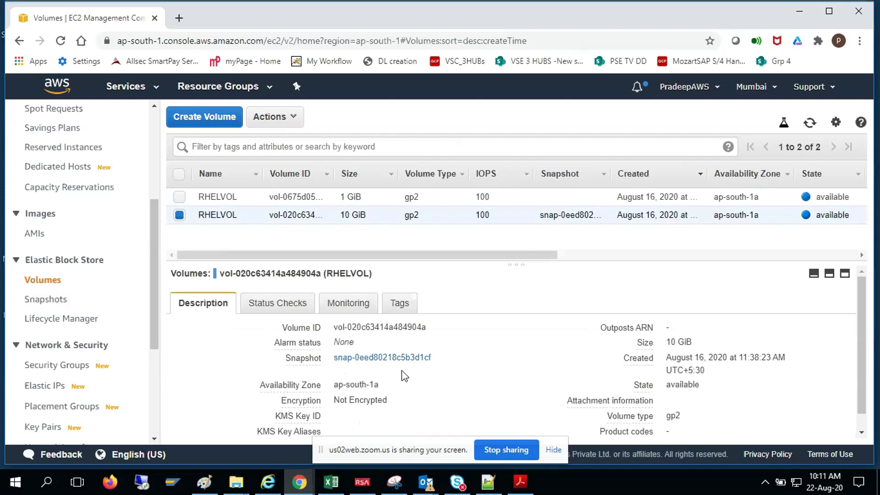
left_click(272, 306)
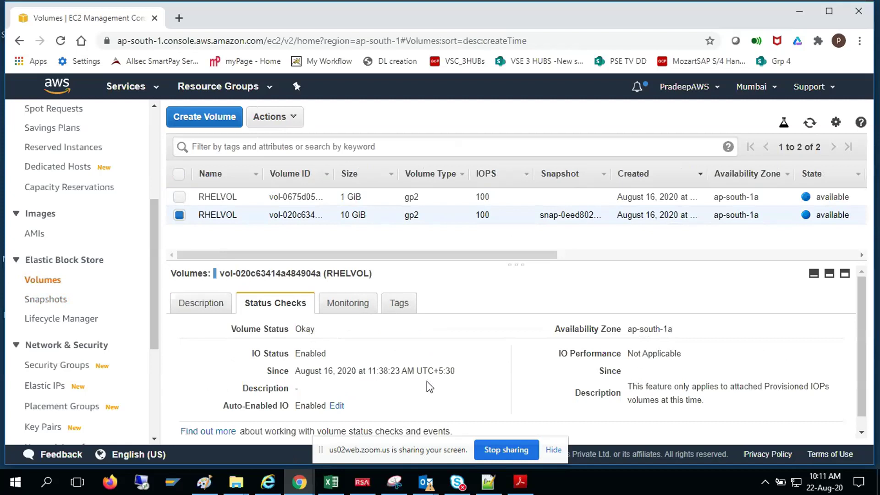
scroll(500, 404, "down", 1)
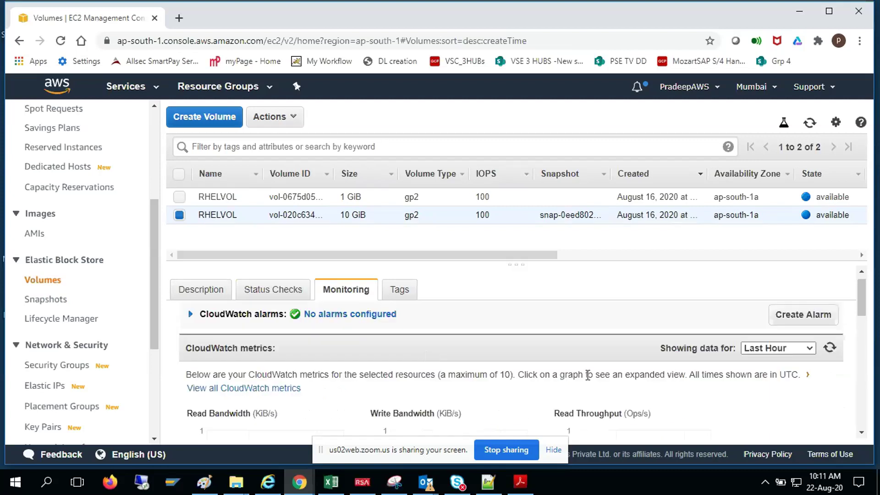
scroll(553, 336, "down", 1)
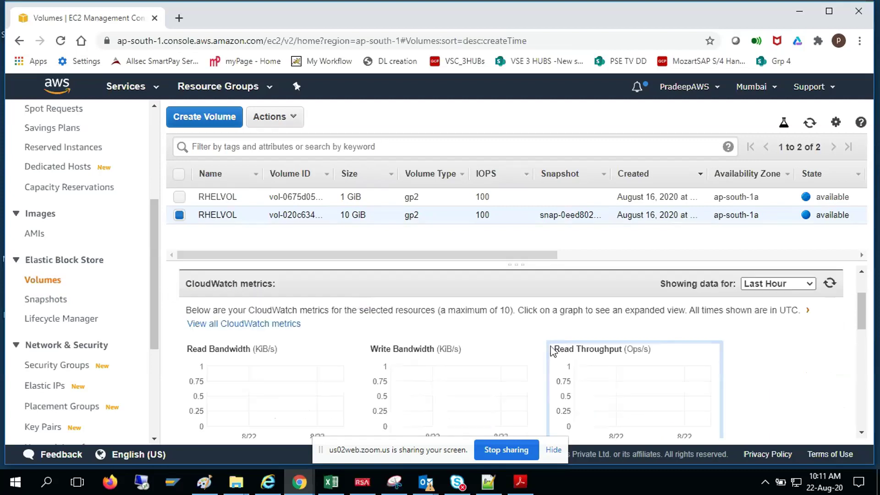
scroll(469, 351, "down", 1)
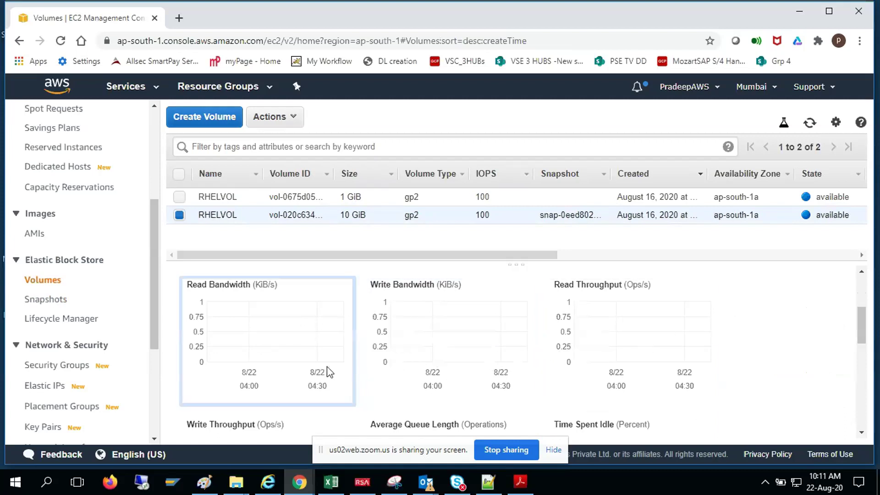
scroll(241, 371, "up", 3)
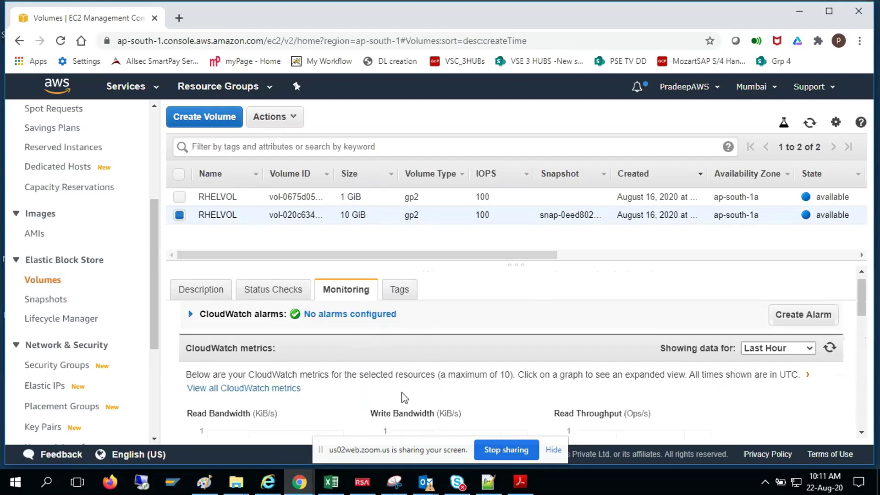
scroll(402, 394, "down", 4)
scroll(402, 394, "down", 1)
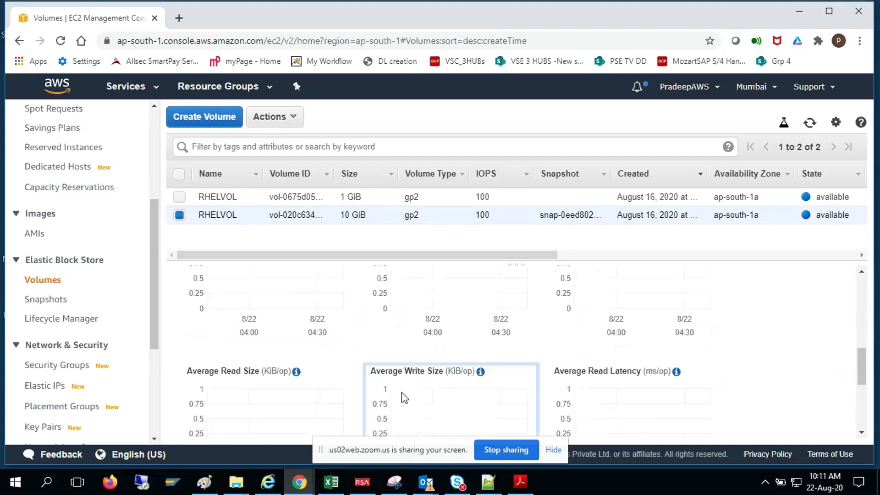
scroll(668, 354, "down", 1)
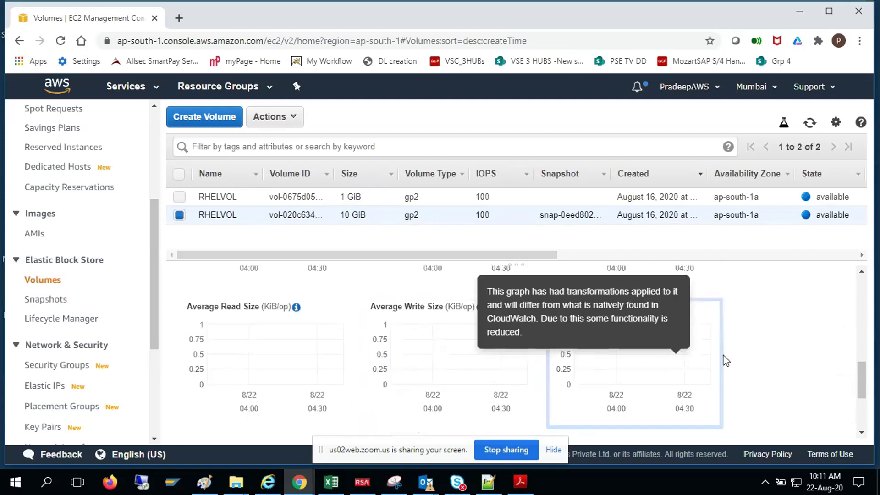
scroll(781, 359, "down", 1)
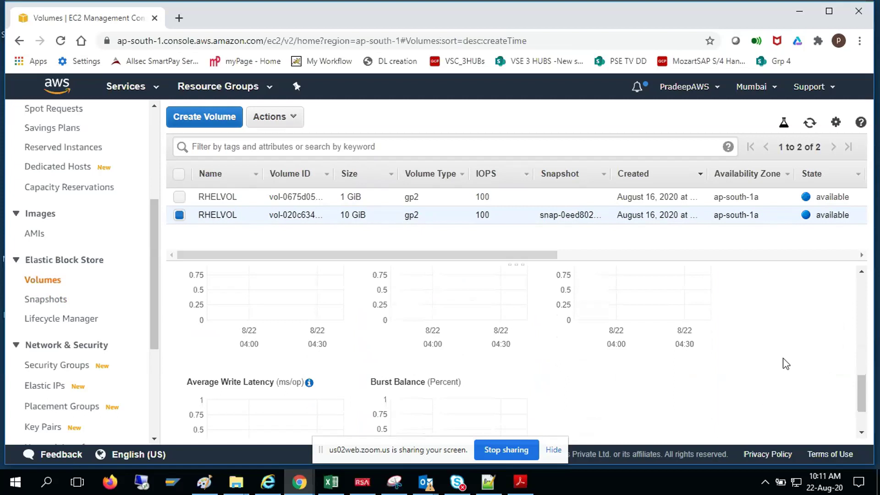
scroll(786, 364, "down", 1)
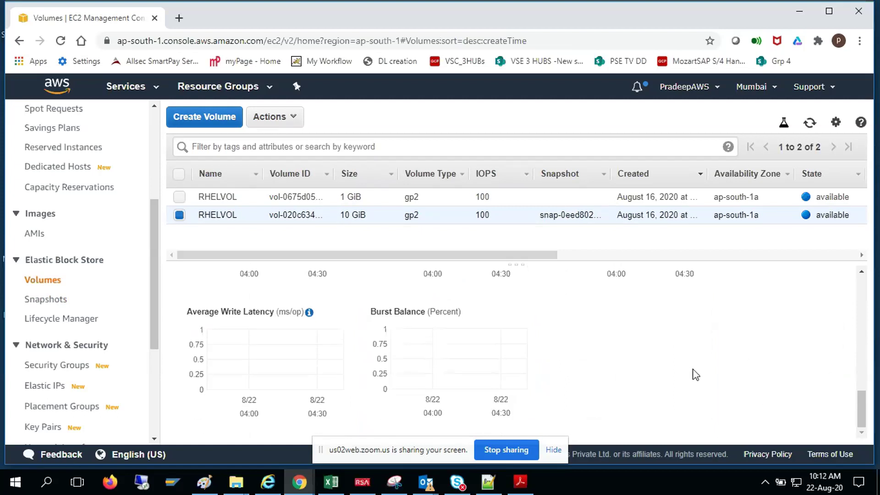
scroll(695, 374, "up", 4)
scroll(695, 375, "up", 3)
Attach the 10 GiB RHELVOL volume to the stopped RHEL instance as device /dev/sda1
left_click(274, 116)
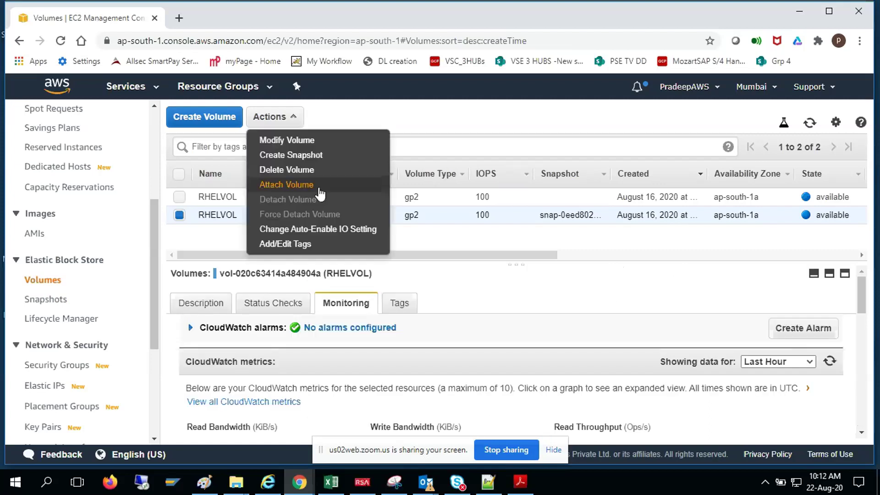
left_click(369, 185)
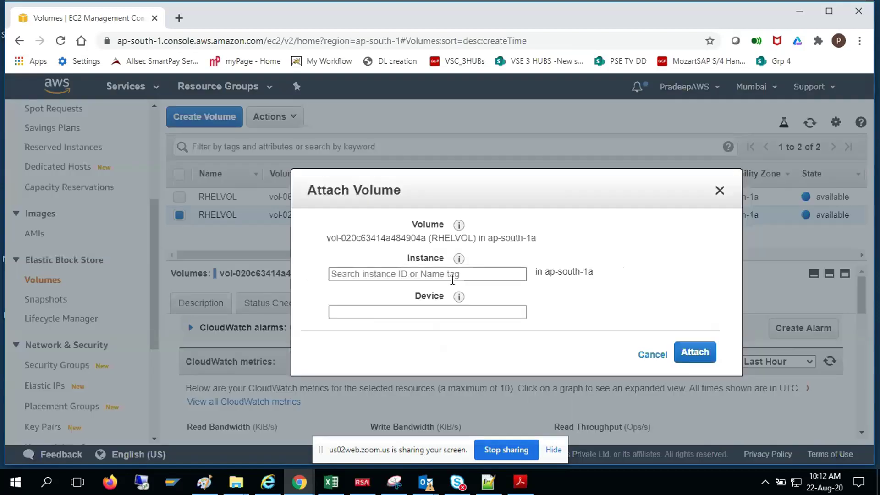
left_click(430, 275)
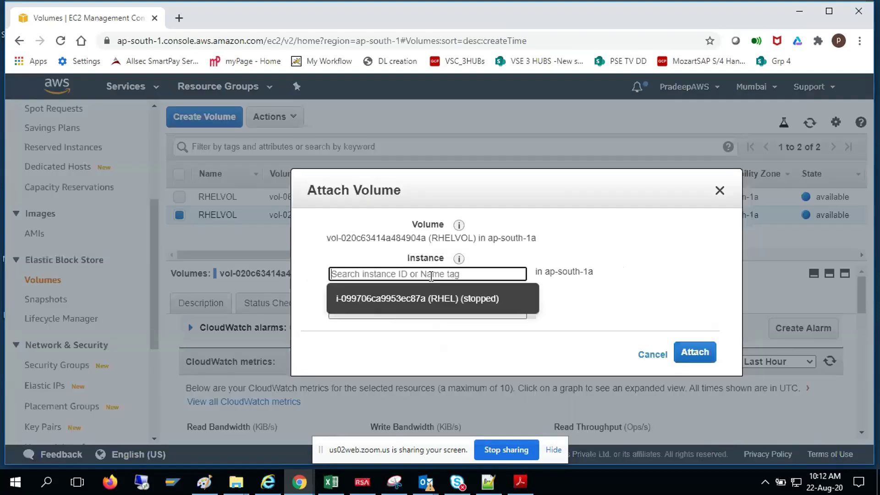
left_click(391, 298)
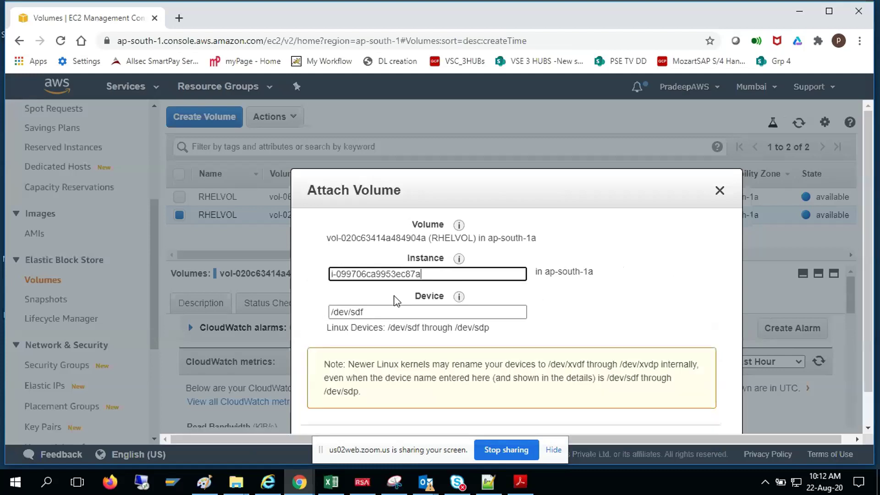
left_click(417, 312)
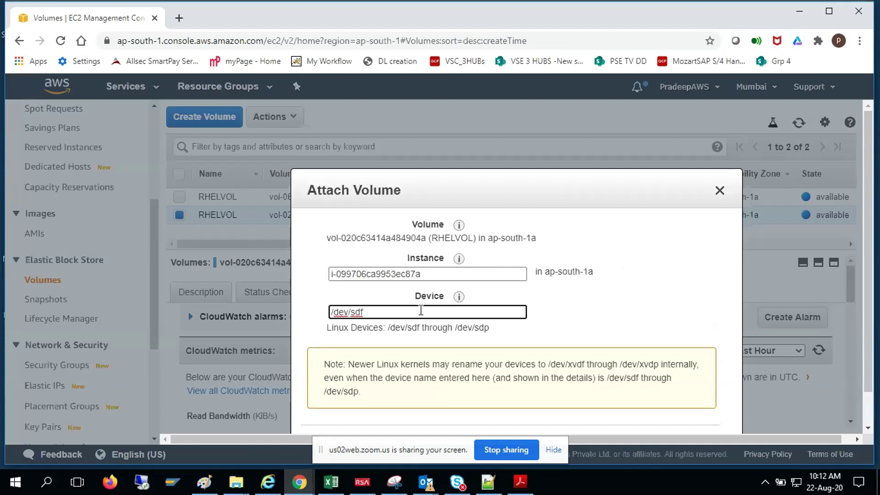
key("BackSpace")
type("a1")
scroll(569, 298, "down", 1)
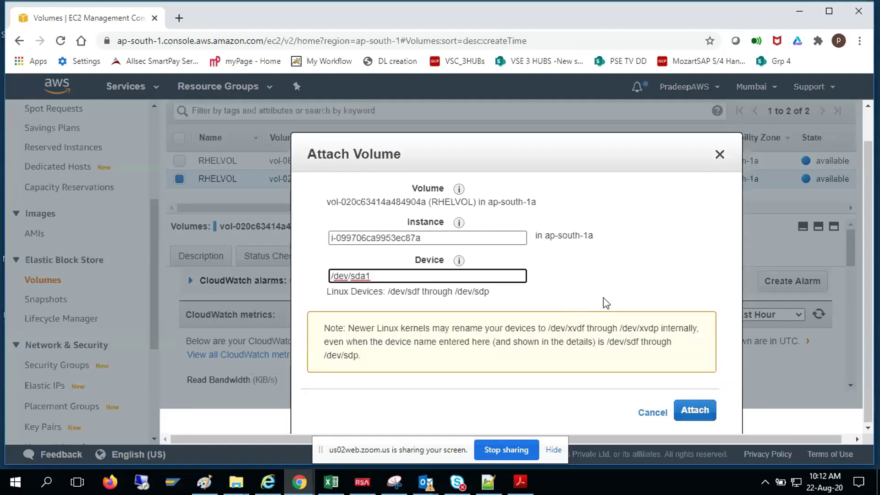
left_click(690, 411)
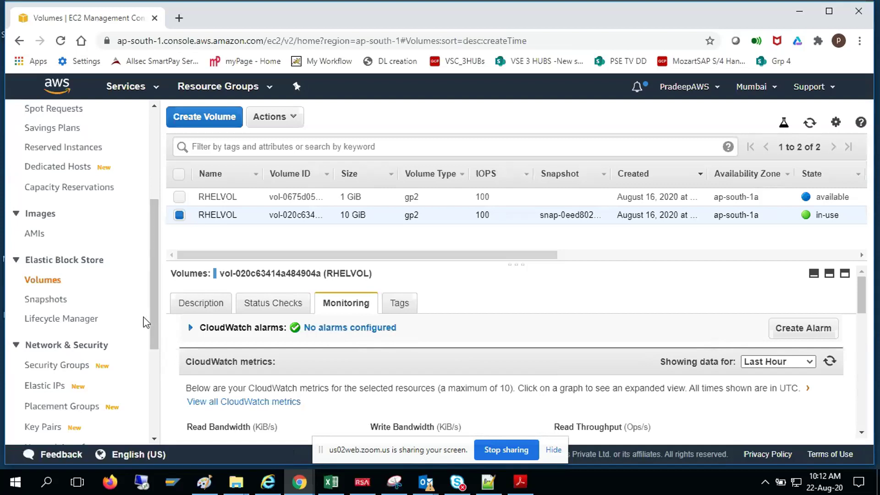
Go to the EC2 instances list and start the stopped RHEL instance, confirming the start
scroll(145, 320, "up", 5)
left_click(30, 254)
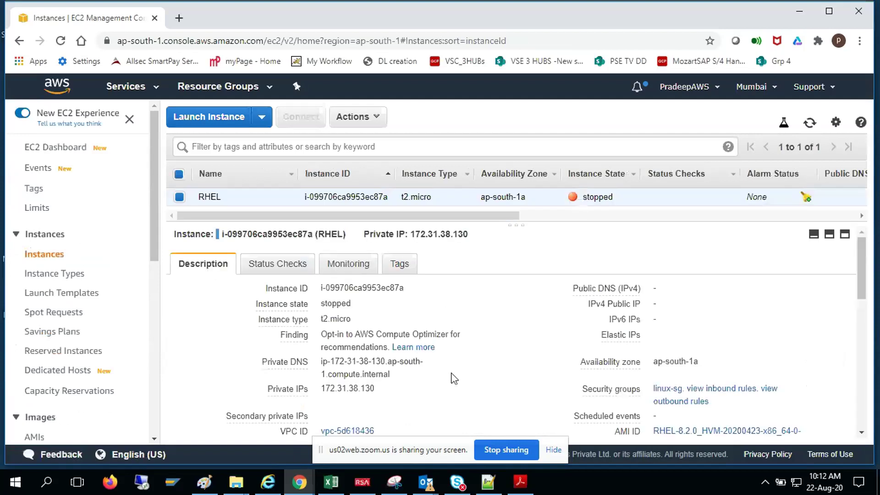
left_click(382, 122)
mouse_move(403, 219)
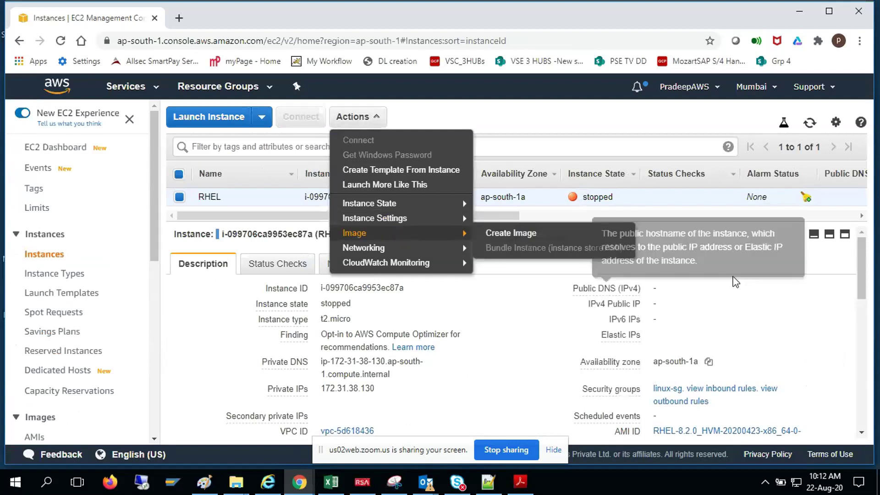
left_click(573, 250)
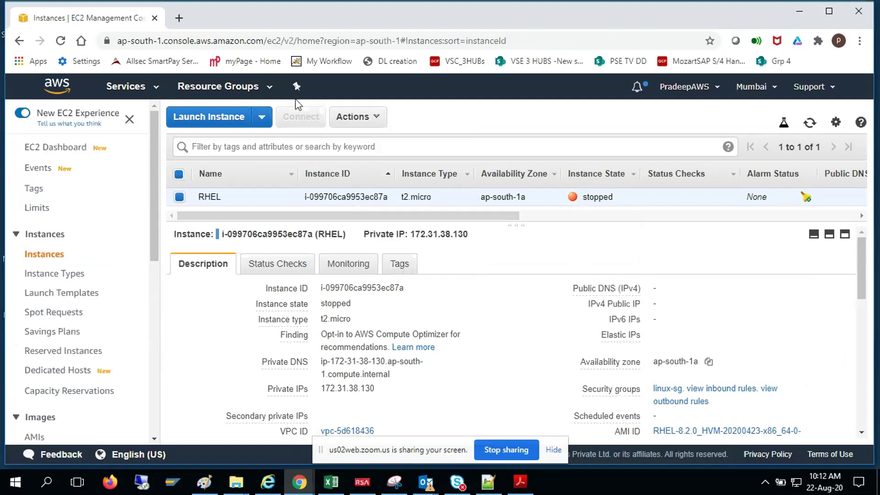
left_click(379, 117)
mouse_move(404, 205)
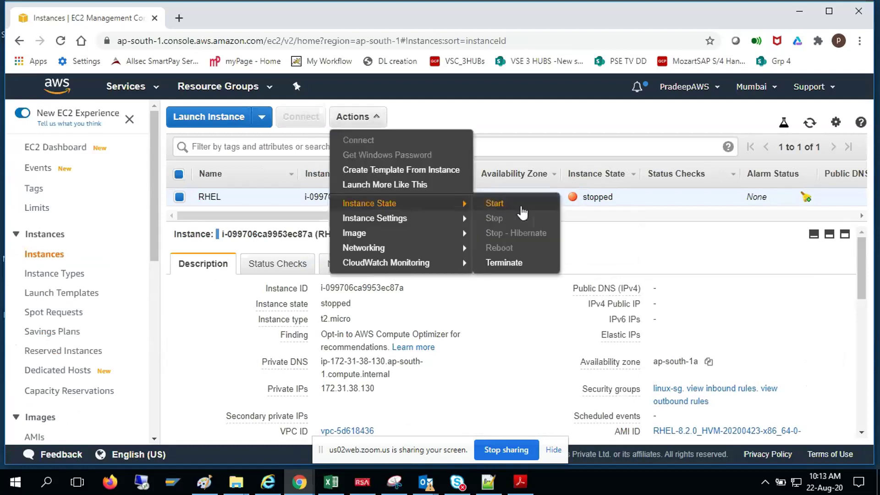
left_click(494, 203)
left_click(612, 319)
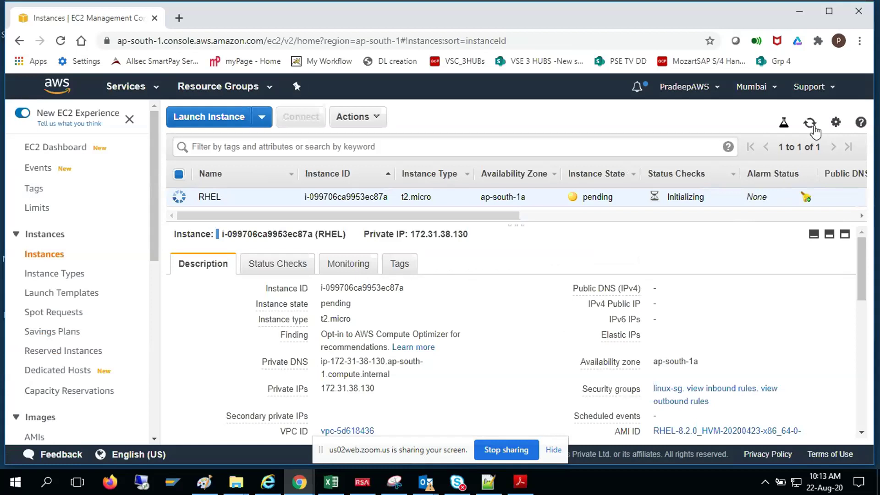
Refresh the instance list repeatedly to follow the RHEL instance's state until its status checks finish
left_click(810, 124)
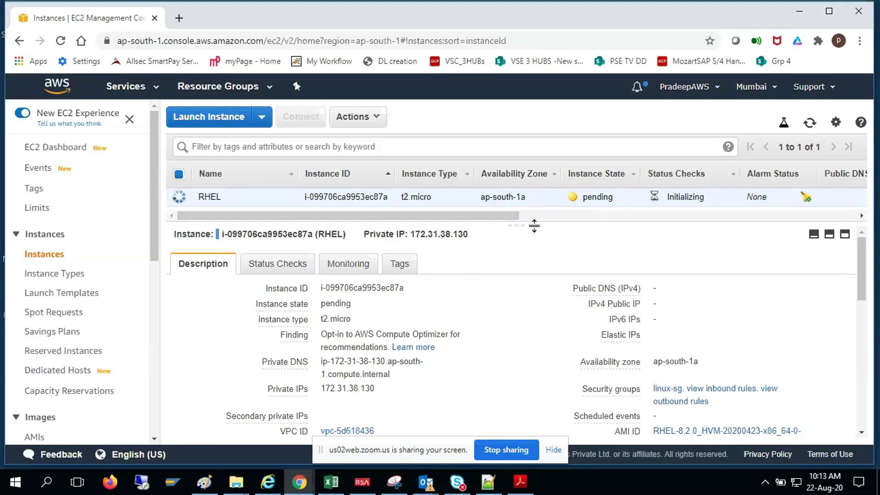
left_click_drag(535, 226, 535, 246)
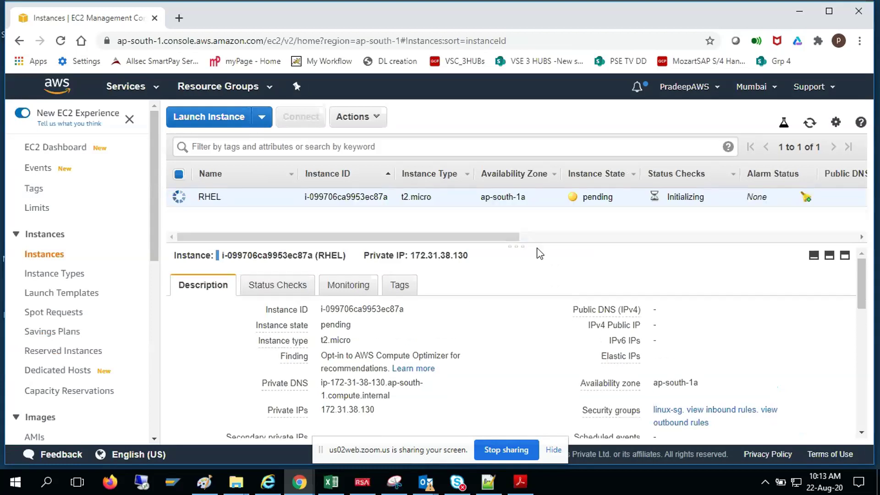
left_click(809, 131)
left_click(810, 128)
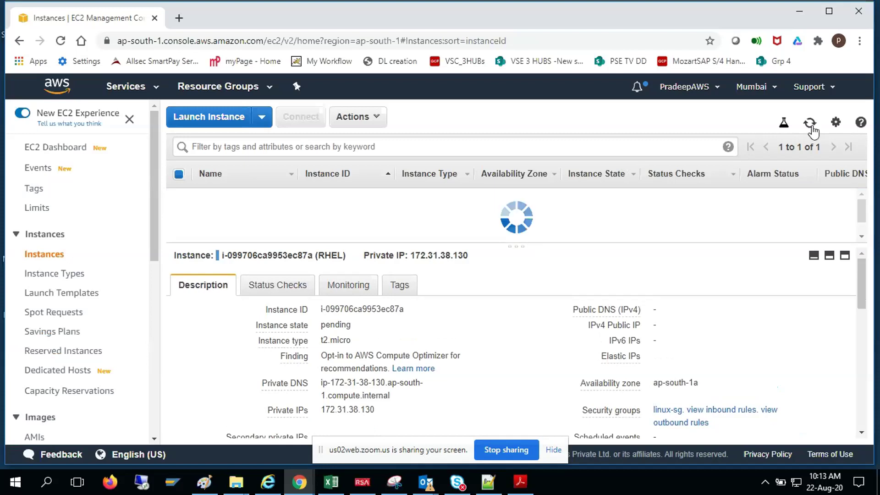
left_click(811, 124)
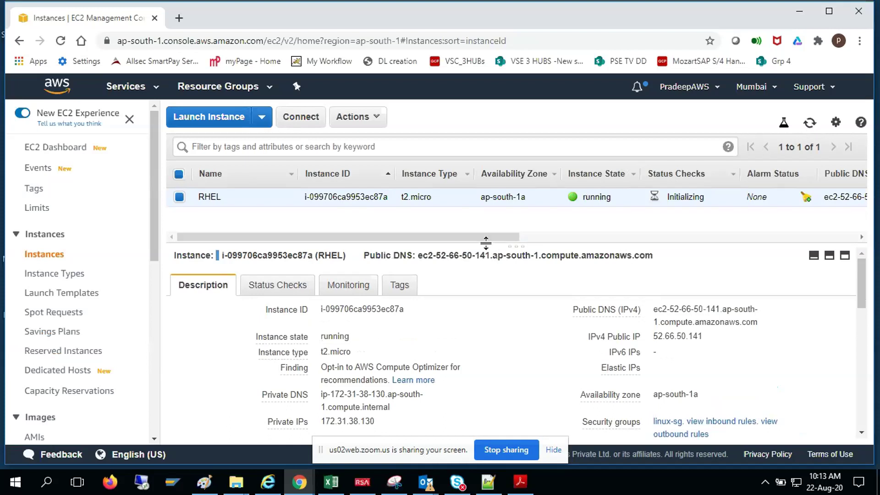
left_click(809, 125)
left_click(809, 128)
left_click(809, 128)
left_click(809, 124)
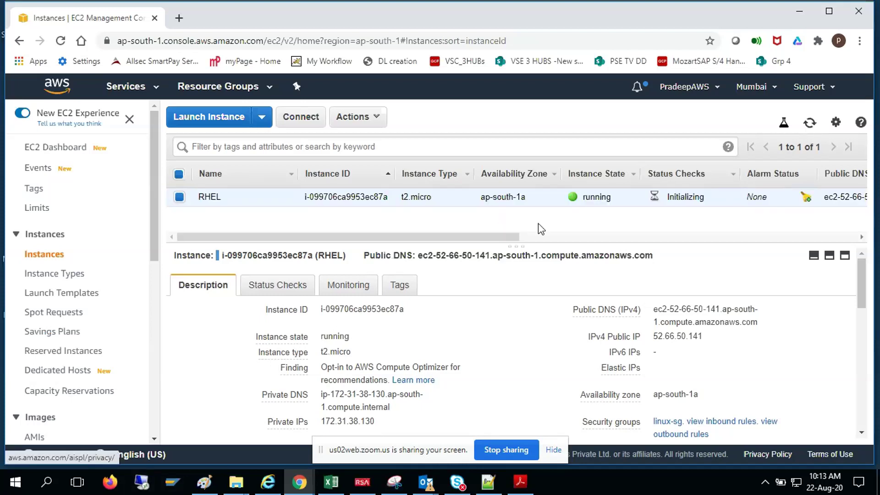
left_click(810, 131)
left_click(809, 131)
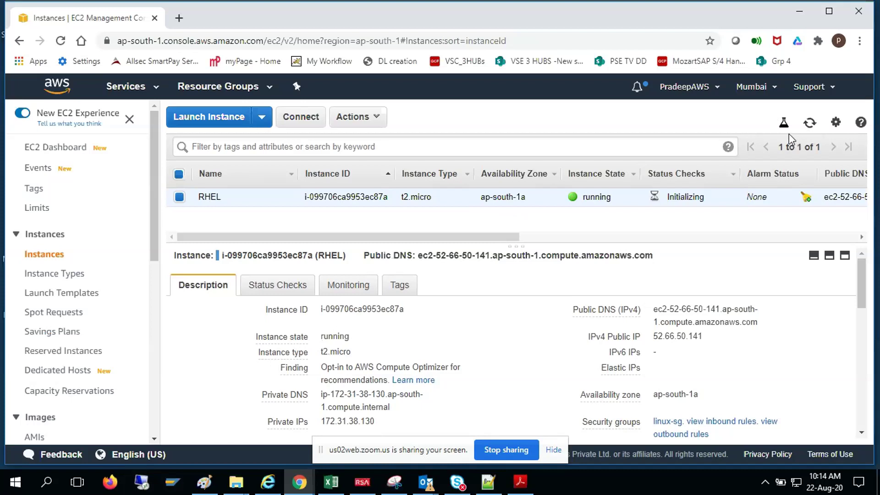
left_click(808, 124)
left_click(807, 128)
left_click(807, 128)
left_click(808, 129)
left_click(808, 129)
left_click(807, 129)
left_click(808, 129)
left_click(808, 129)
left_click(807, 130)
left_click(809, 123)
left_click(807, 131)
left_click(808, 132)
left_click(808, 132)
left_click(808, 129)
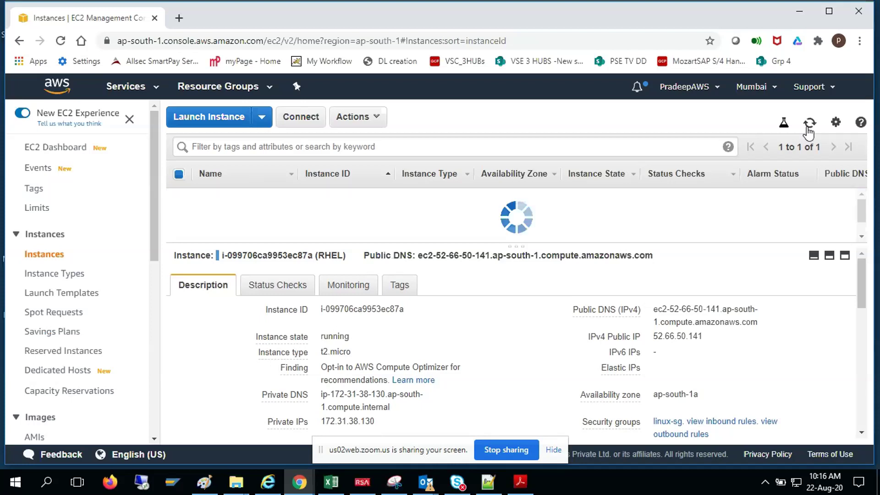
left_click(808, 129)
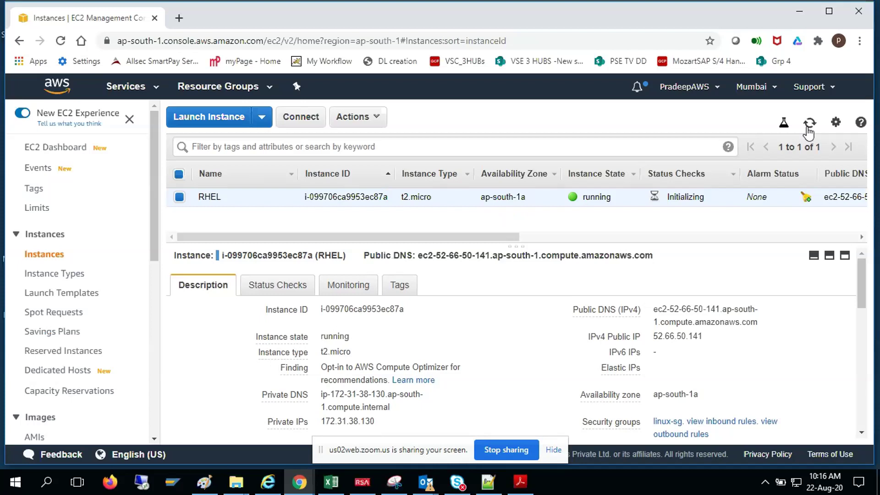
left_click(808, 130)
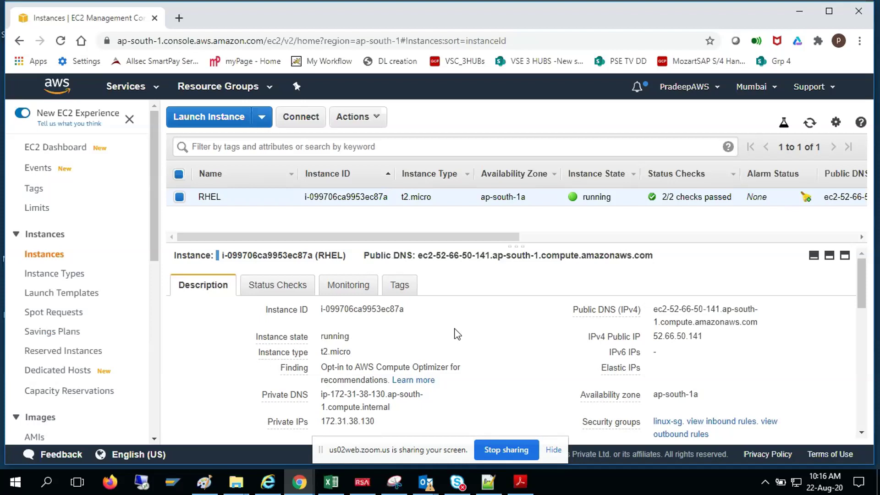
Start creating an image from the running RHEL instance and name the image rhel1-ami
left_click(379, 120)
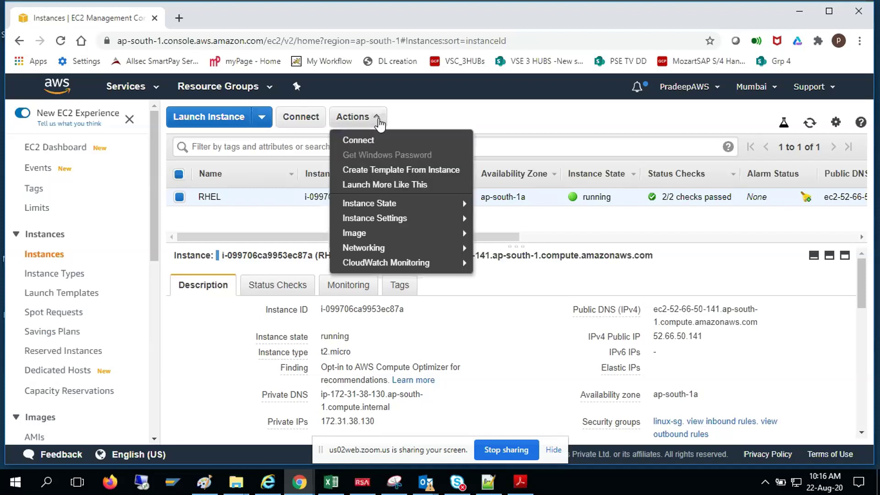
mouse_move(369, 238)
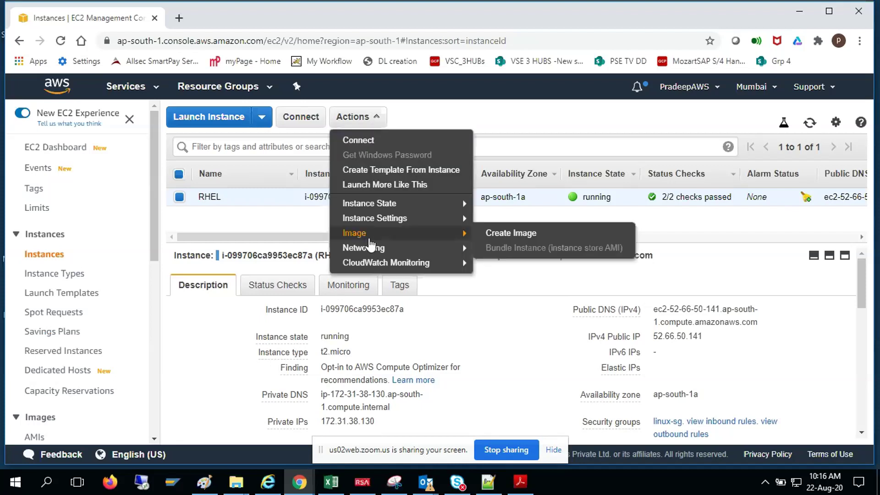
left_click(533, 233)
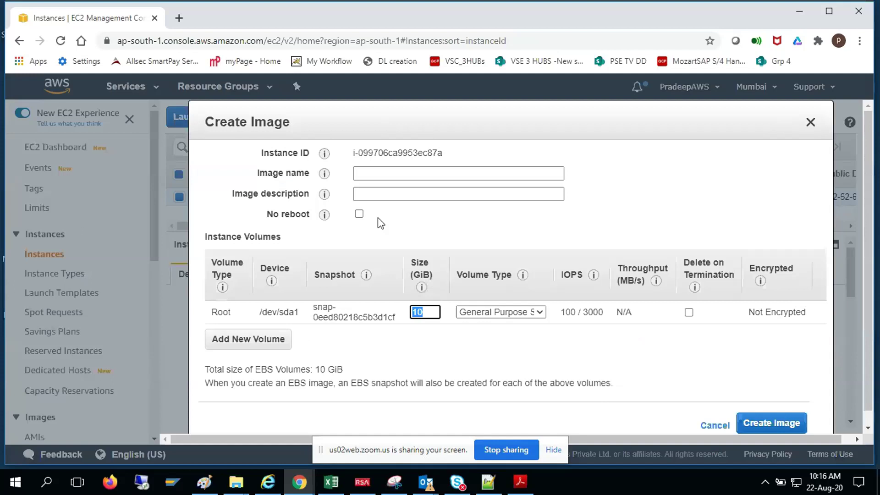
left_click(423, 176)
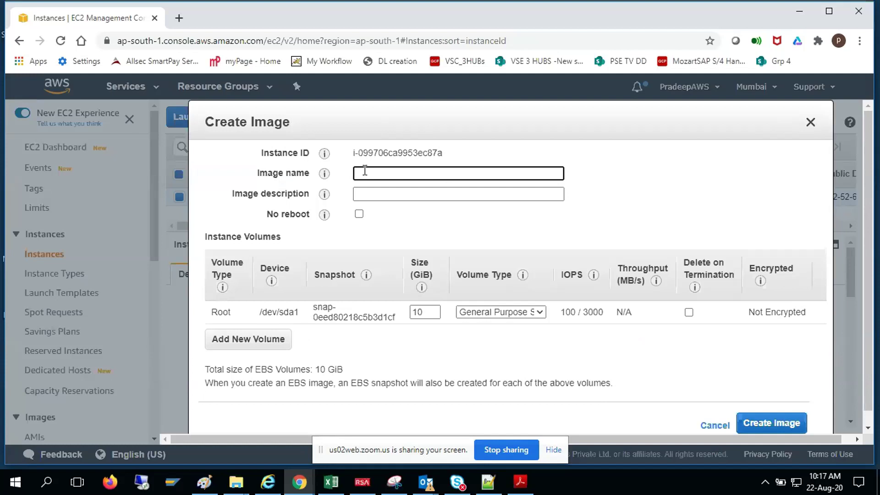
type("res")
key("BackSpace")
key("BackSpace")
key("BackSpace")
type("rhel1-ami")
Set the image description to "redhat ami" and create the image, closing the request confirmation
key("Tab")
type("re")
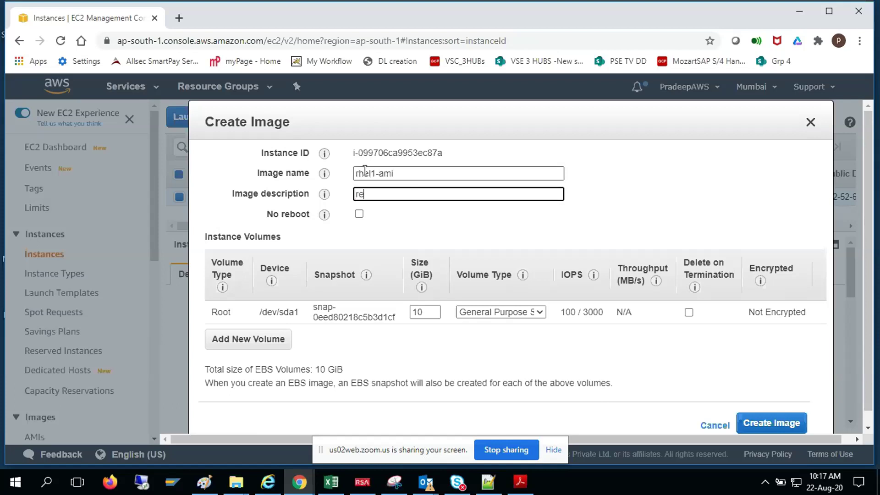
type("dhat awi")
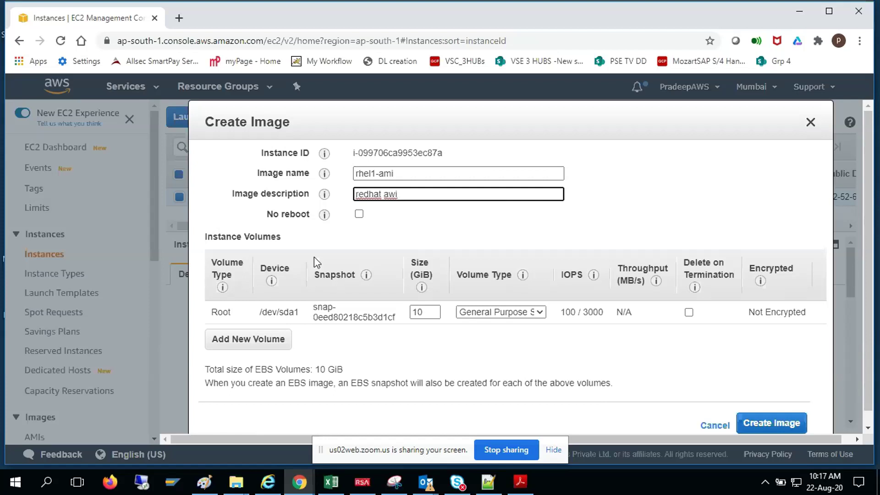
key("BackSpace")
key("BackSpace")
type("mi")
left_click(776, 423)
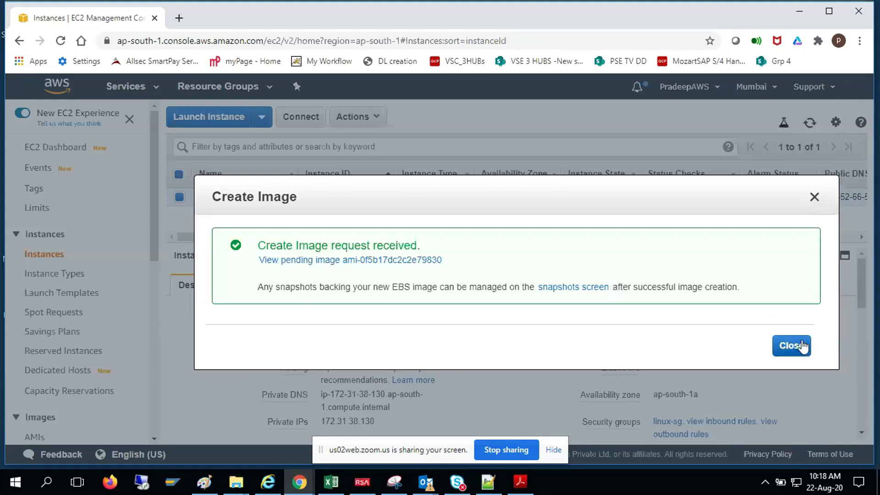
left_click(797, 351)
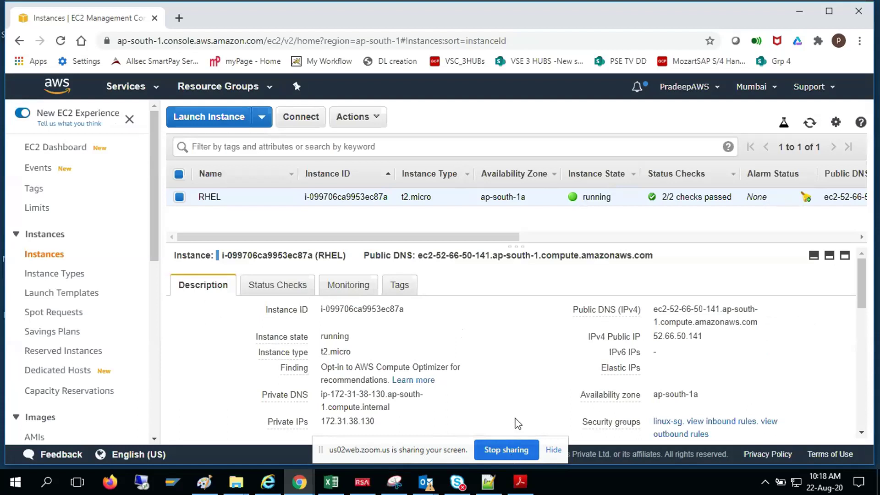
left_click(513, 449)
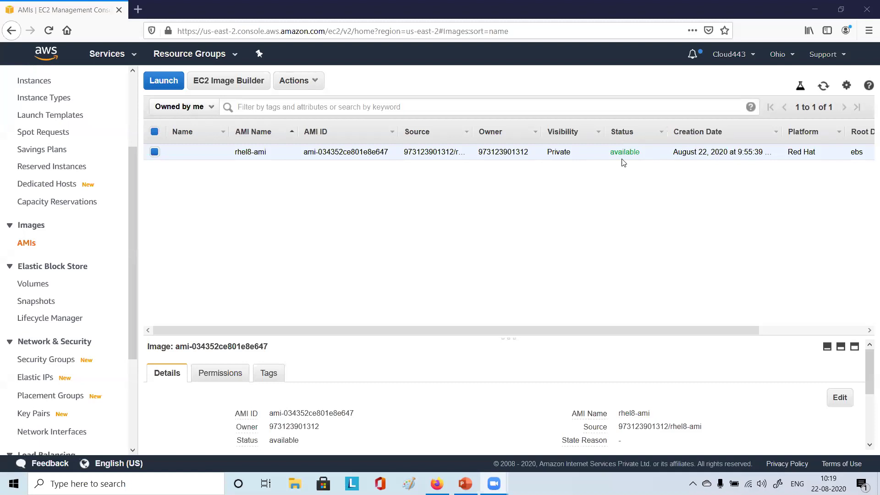
Give the available Red Hat AMI the Name tag rhel8-ami, reselect it and refresh the AMI list
left_click(217, 153)
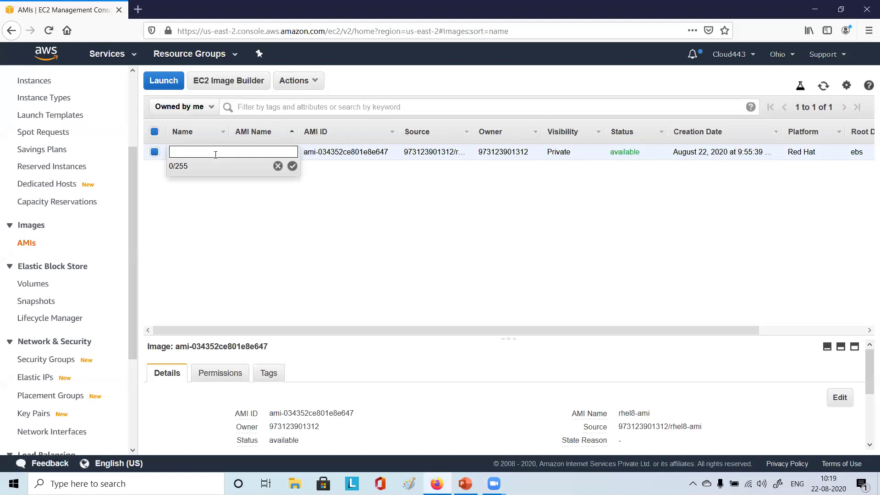
type("rhel8-ami")
left_click(292, 166)
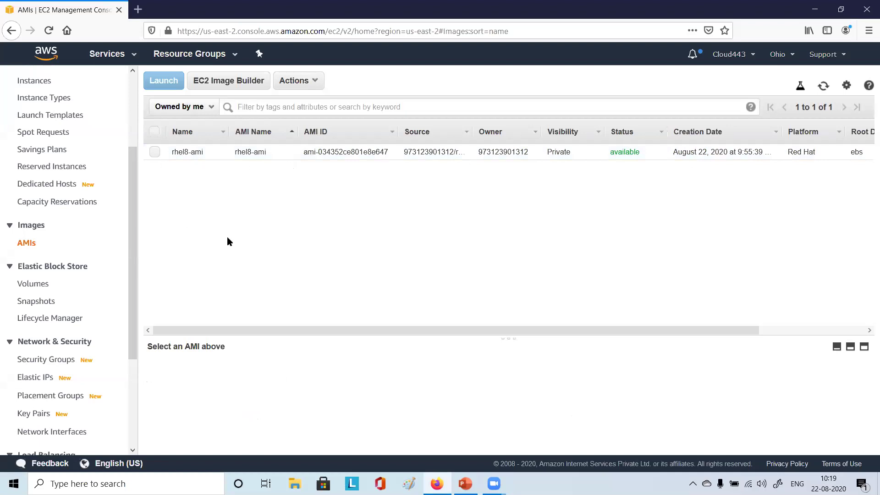
left_click(154, 152)
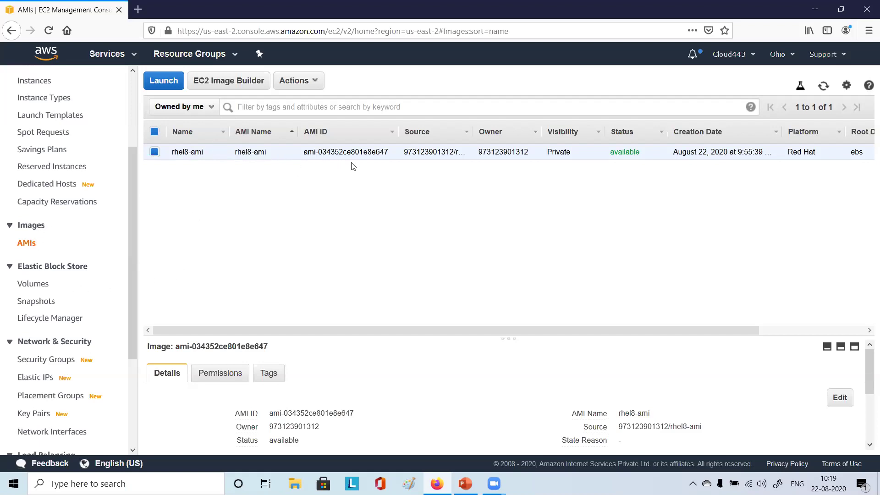
left_click(823, 86)
Go to the EBS snapshots list, enlarge the details pane and examine the 10 GiB snapshot's description
left_click(45, 304)
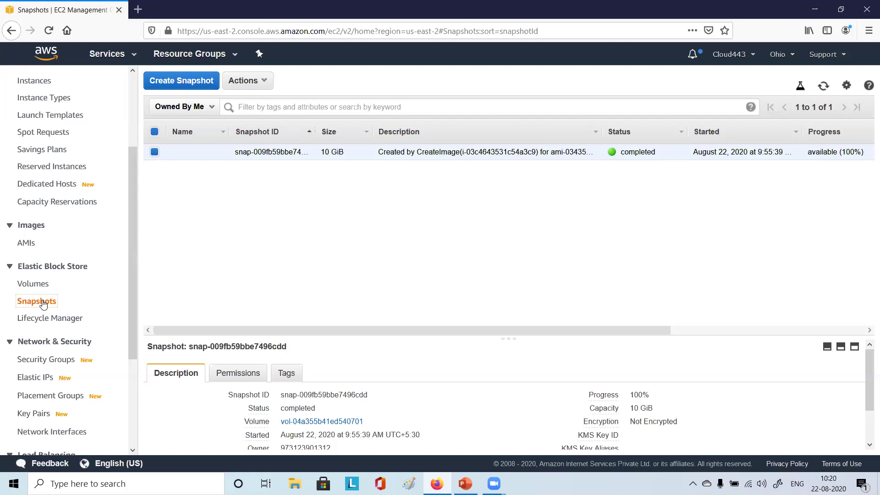
left_click_drag(393, 339, 387, 242)
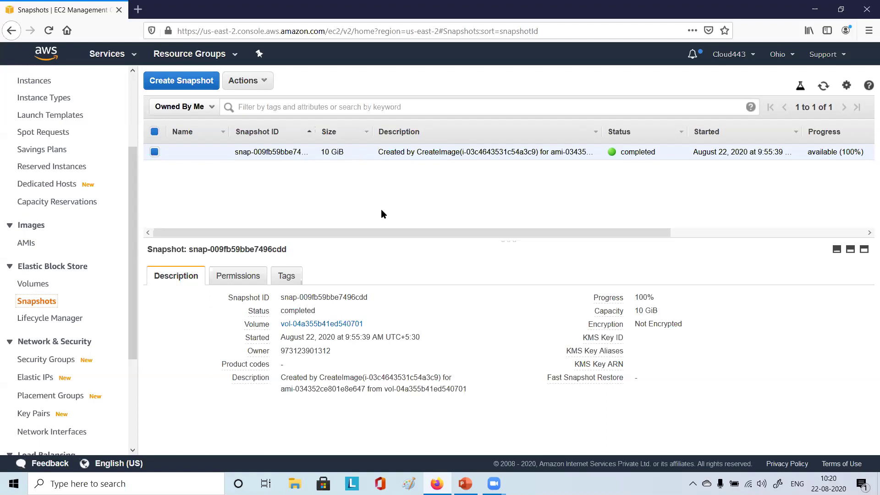
left_click_drag(406, 232, 379, 242)
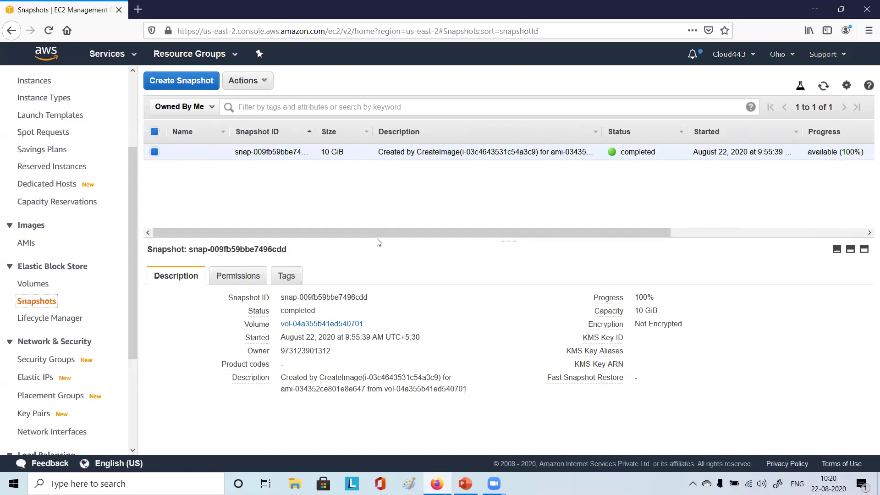
left_click_drag(416, 152, 468, 152)
left_click(382, 155)
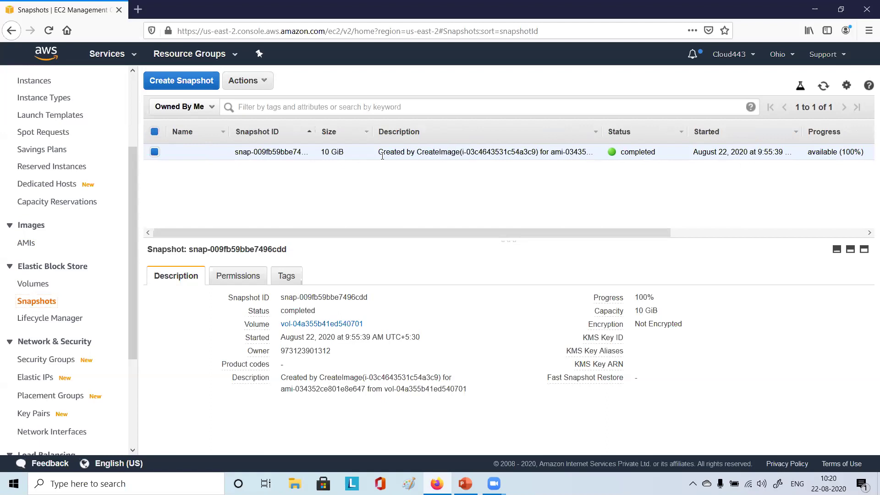
left_click_drag(383, 152, 474, 149)
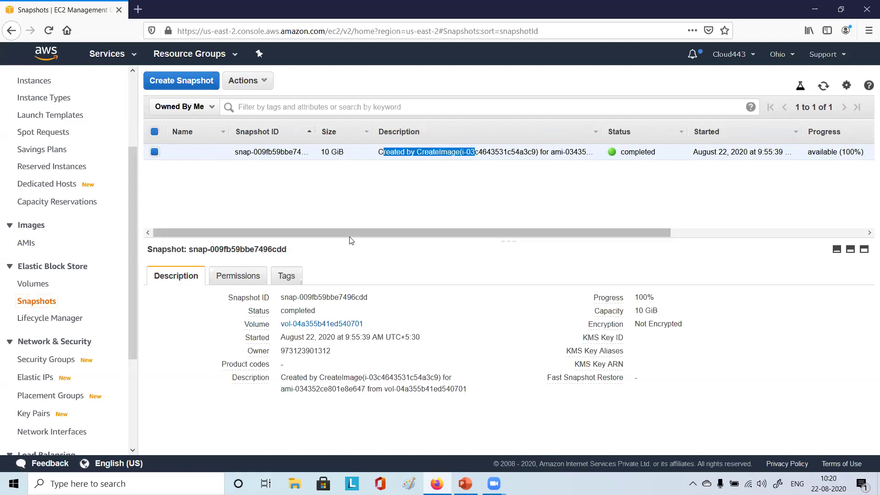
left_click(398, 193)
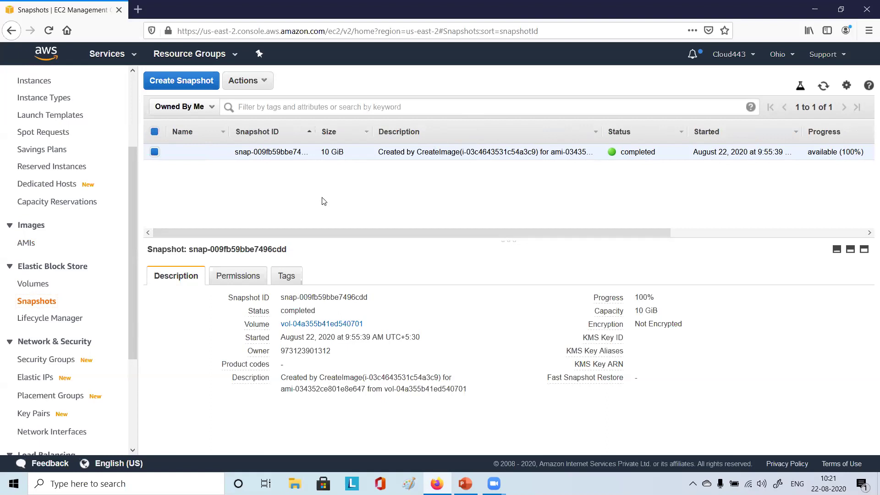
Try to delete the 10 GiB snapshot that backs the AMI, and dismiss the deletion dialog
left_click(265, 81)
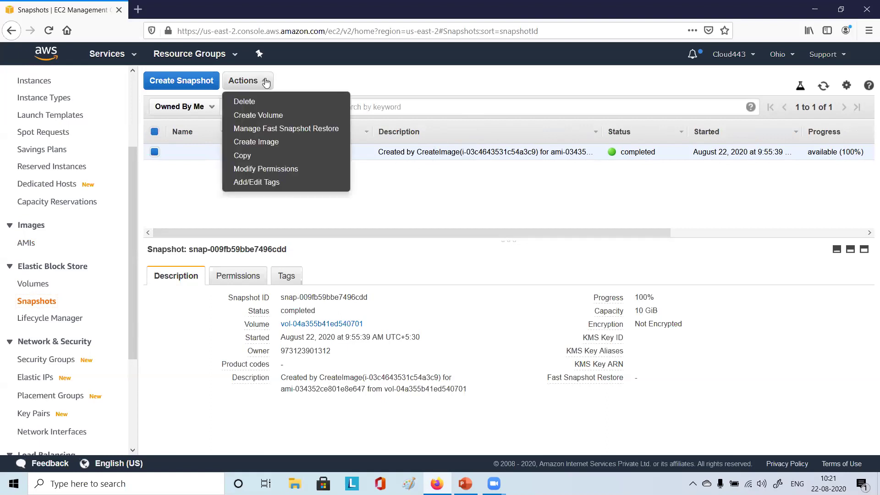
left_click(263, 100)
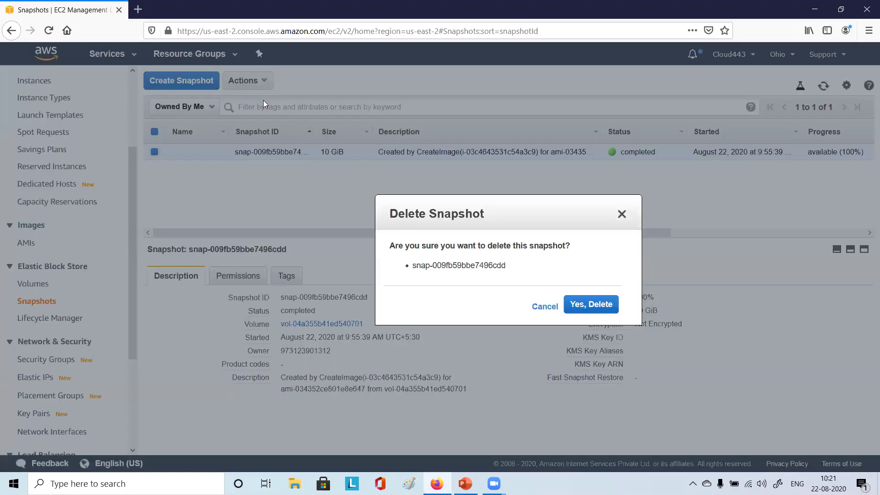
left_click(600, 305)
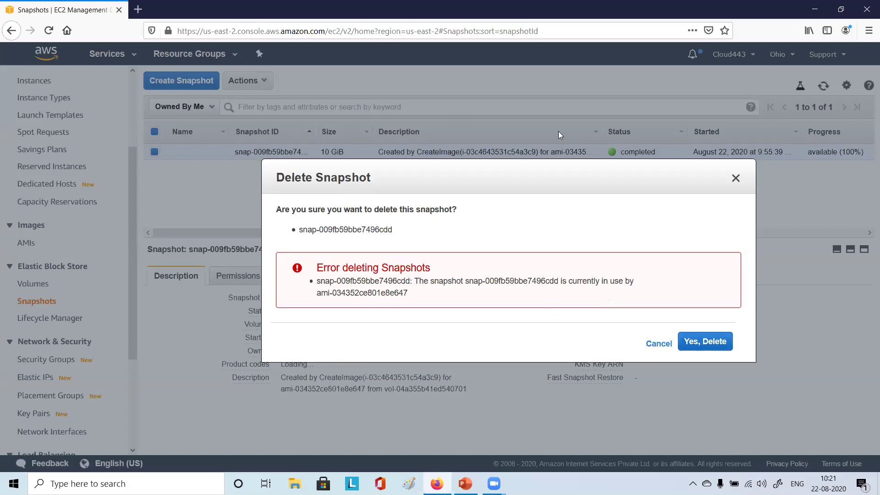
left_click(660, 344)
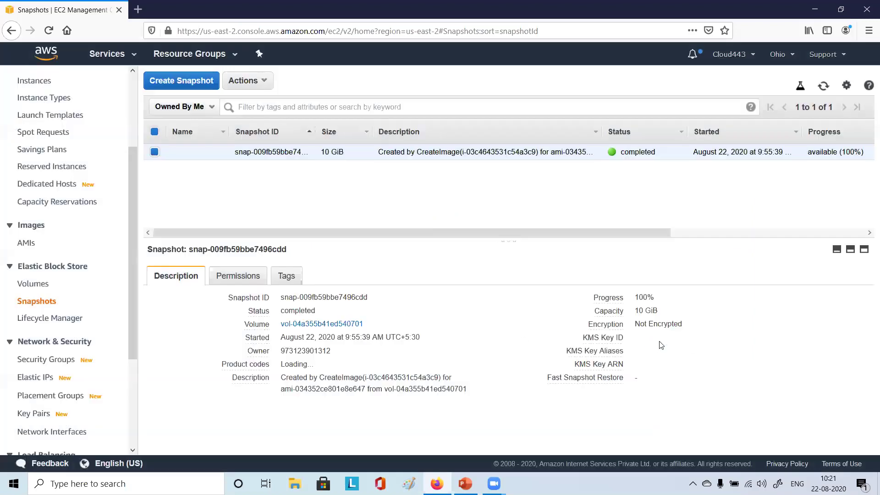
Start creating an image from the selected 10 GiB snapshot and set its root device name to /dev/sdb1
mouse_move(352, 294)
mouse_move(245, 364)
left_click(265, 82)
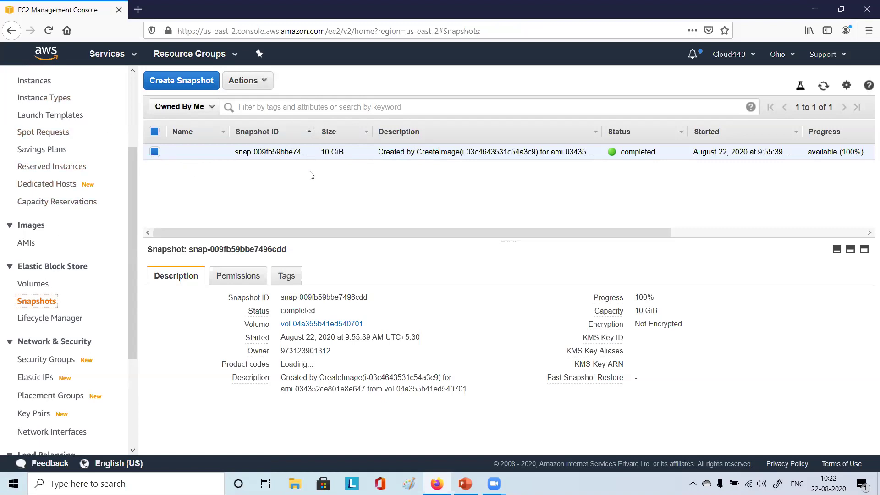
left_click(263, 81)
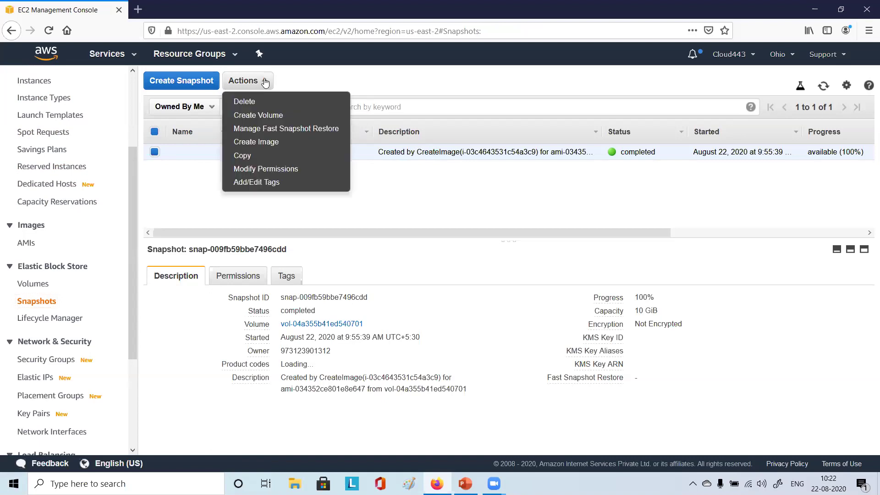
left_click(271, 142)
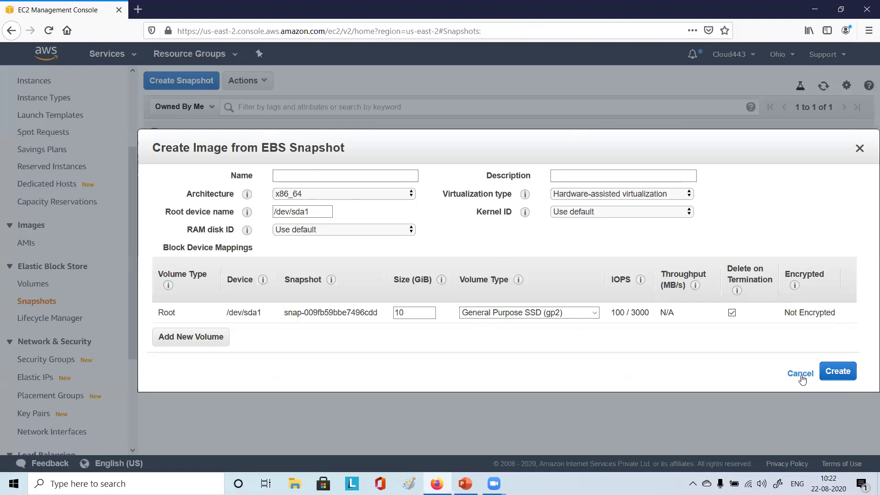
left_click(323, 212)
triple_click(316, 212)
left_click(316, 212)
triple_click(316, 213)
left_click(316, 213)
key("BackSpace")
type("b")
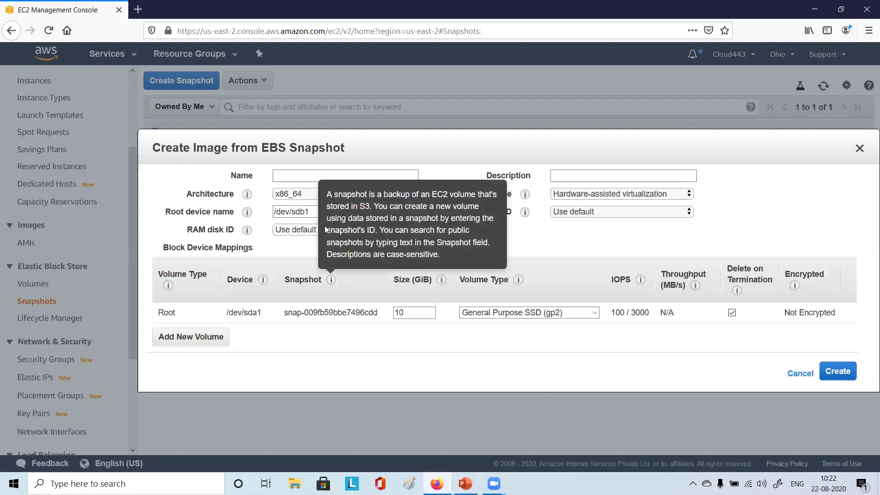
key("Tab")
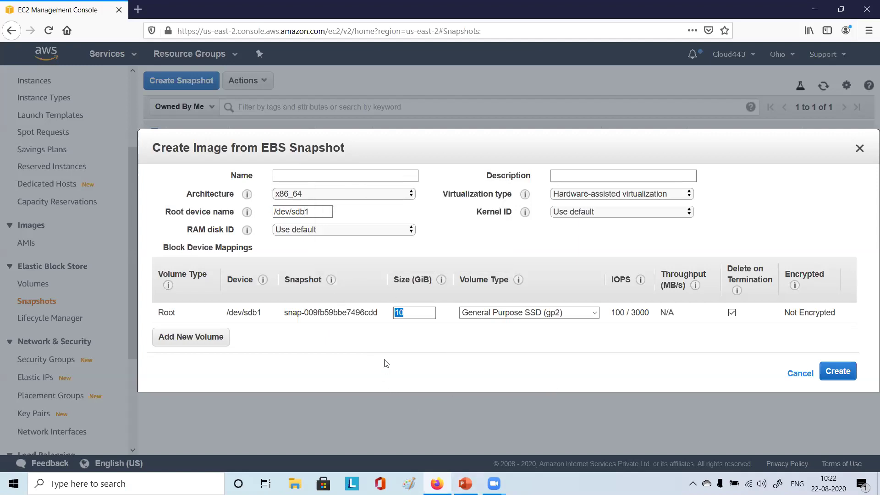
Check the root volume's device mapping in the image form and cancel the image creation
left_click(254, 313)
left_click_drag(232, 312, 264, 316)
left_click(263, 316)
left_click_drag(233, 312, 262, 313)
left_click(268, 340)
left_click(323, 175)
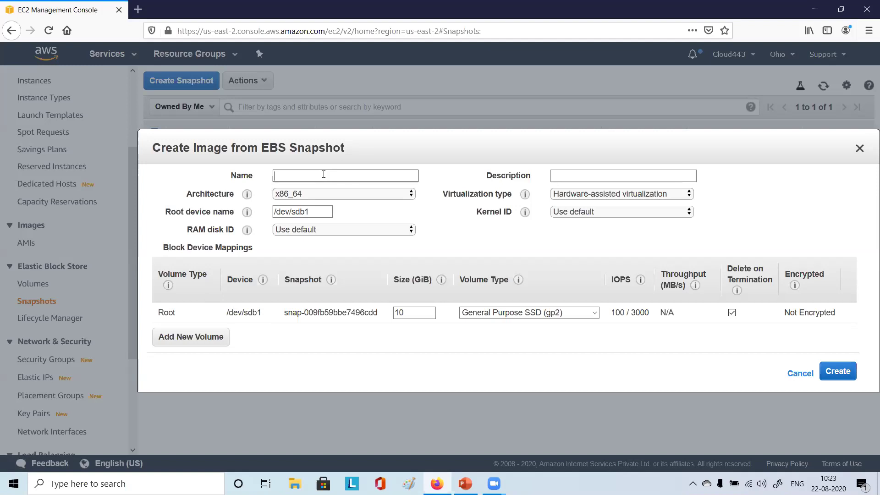
left_click(792, 372)
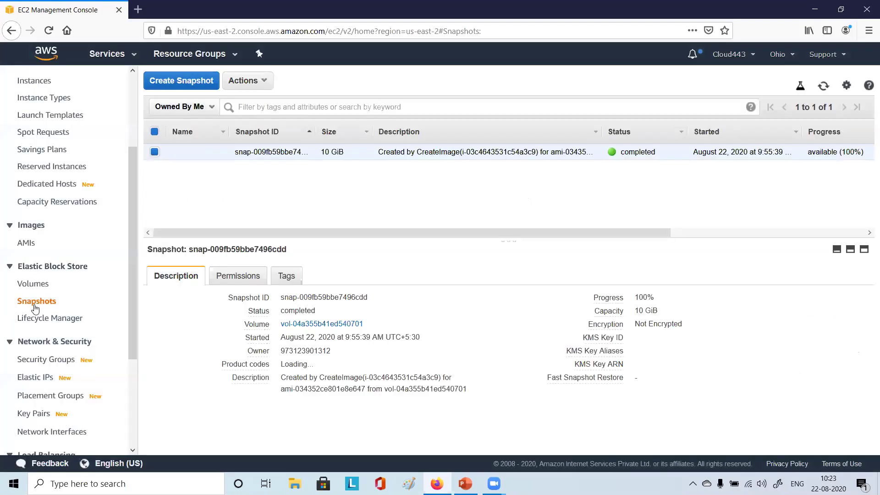
Go to the AMIs list, select rhel8-ami and start launching a new instance from it
left_click(32, 243)
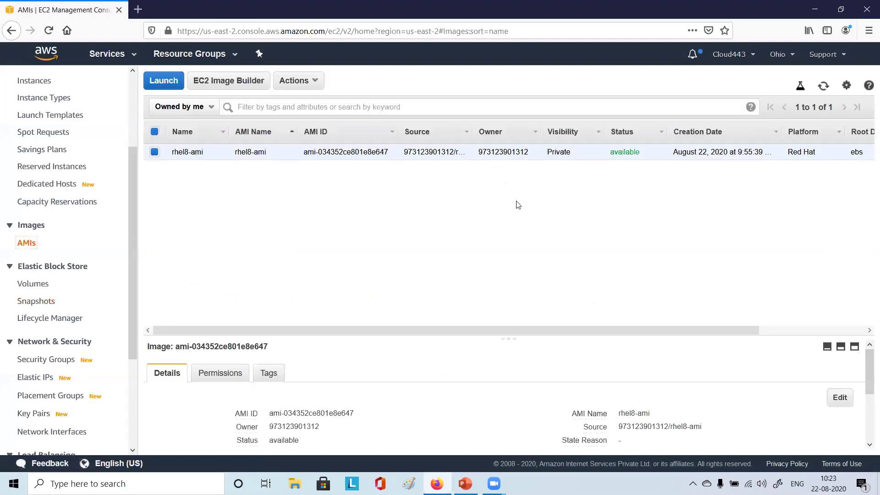
left_click(315, 82)
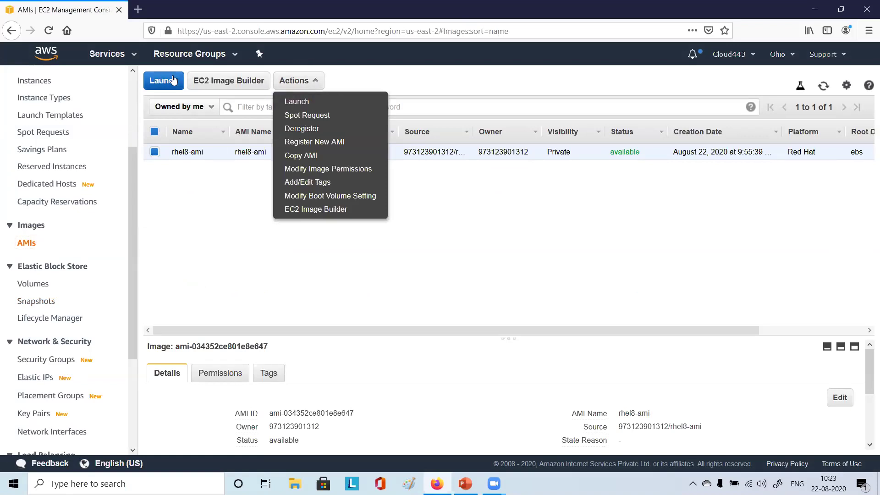
left_click(202, 214)
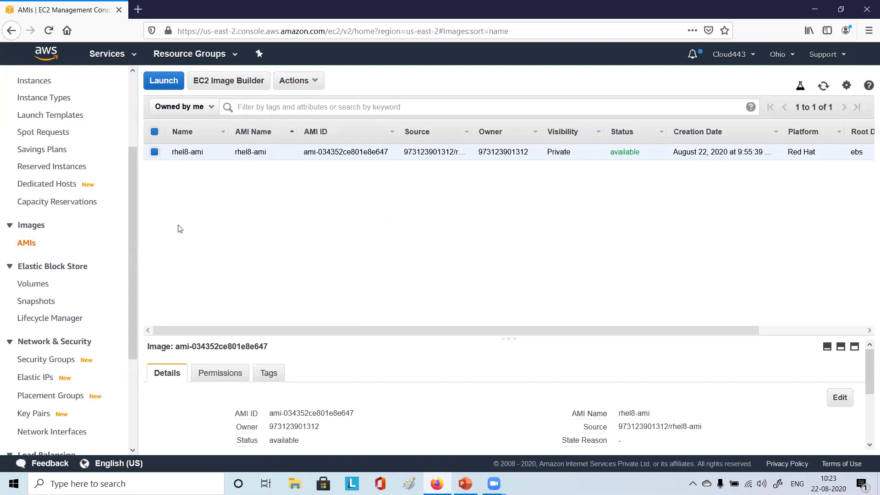
left_click(154, 153)
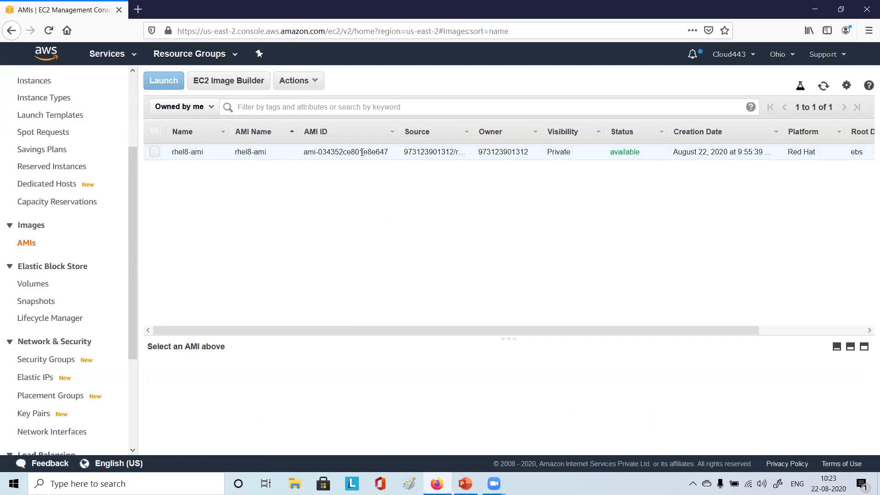
left_click(158, 155)
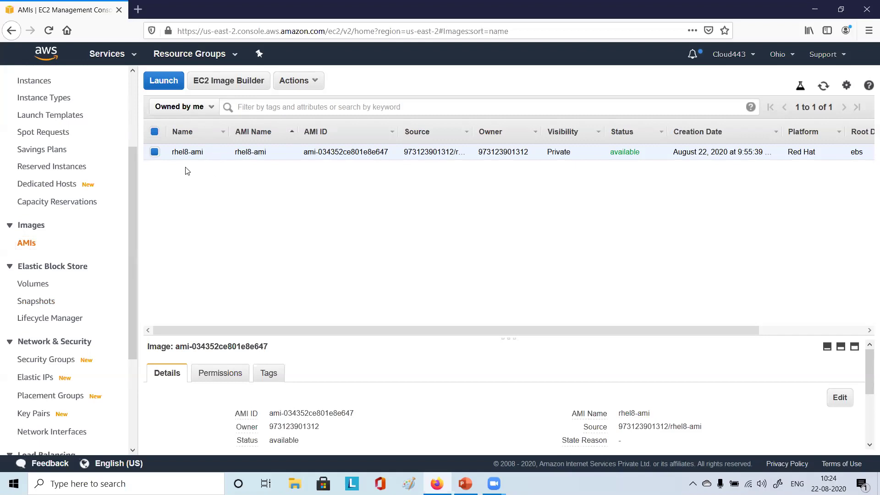
left_click(157, 83)
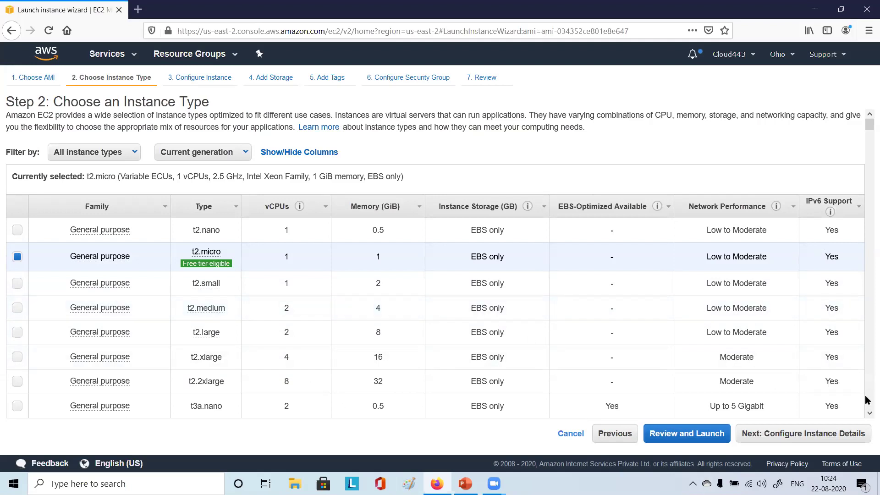
Look at the instance details page of the launch wizard and return to the AMI selection
left_click(803, 433)
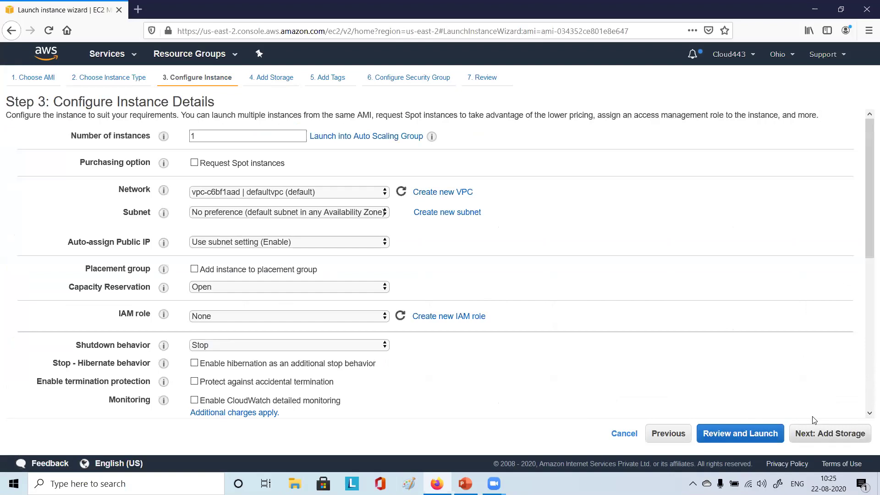
left_click(668, 434)
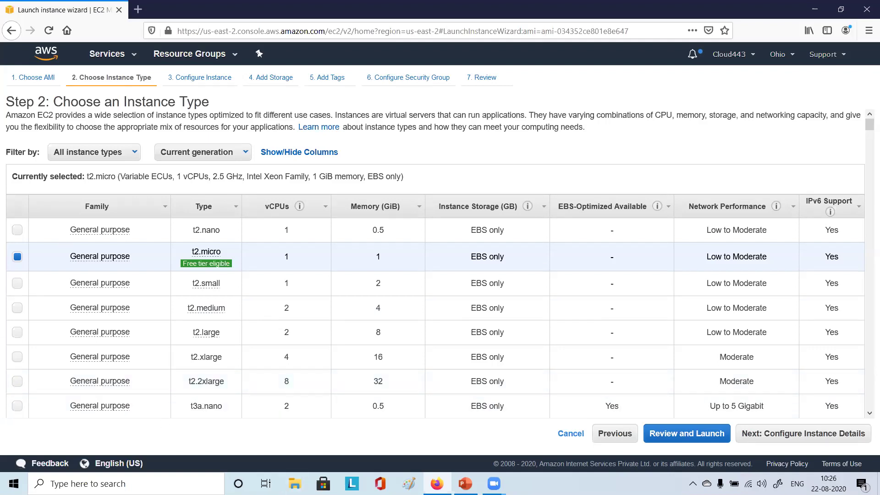
left_click(32, 76)
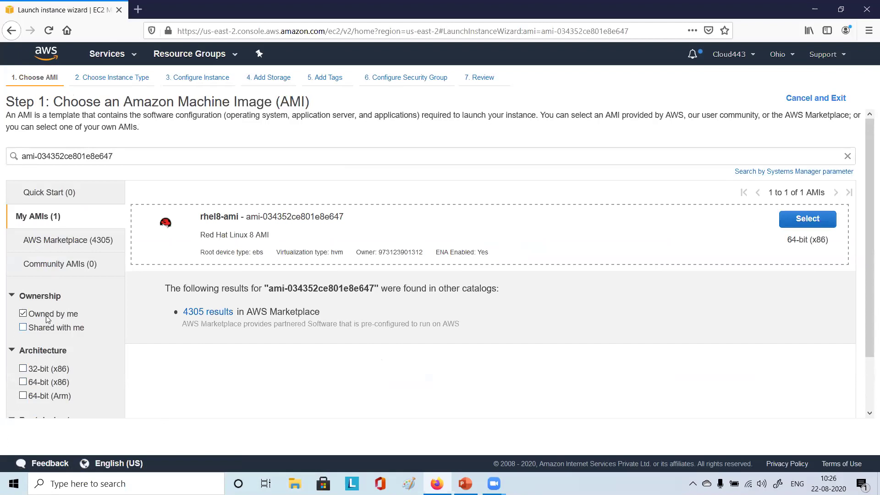
Check the ownership filter of My AMIs and the AWS Marketplace and Community AMIs catalogs, filtering the community catalog by Amazon Linux
scroll(24, 320, "down", 1)
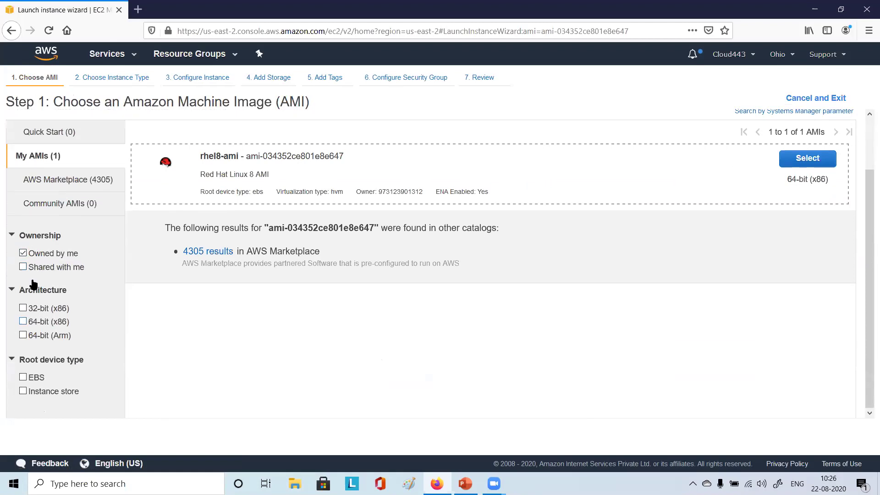
left_click(22, 253)
left_click(12, 235)
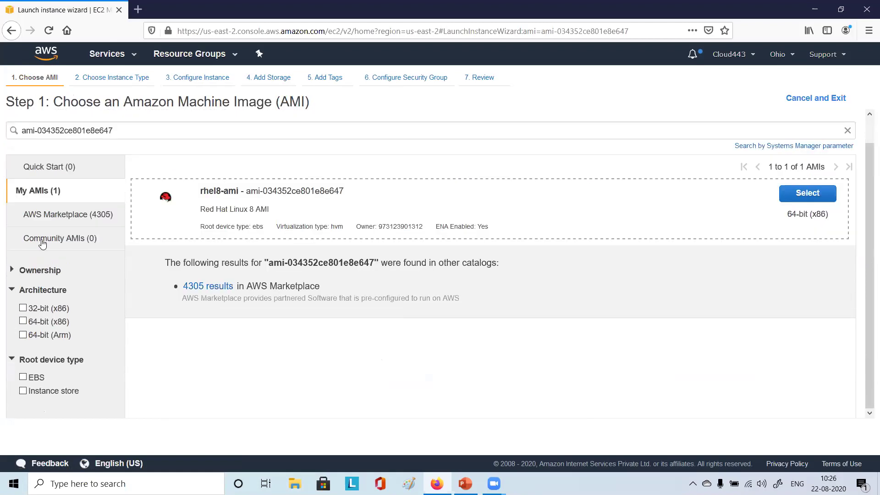
left_click(61, 219)
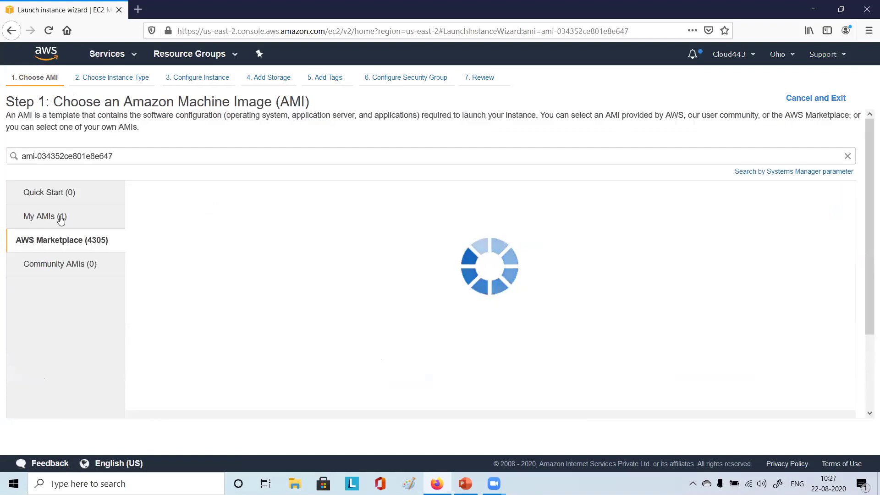
left_click(58, 269)
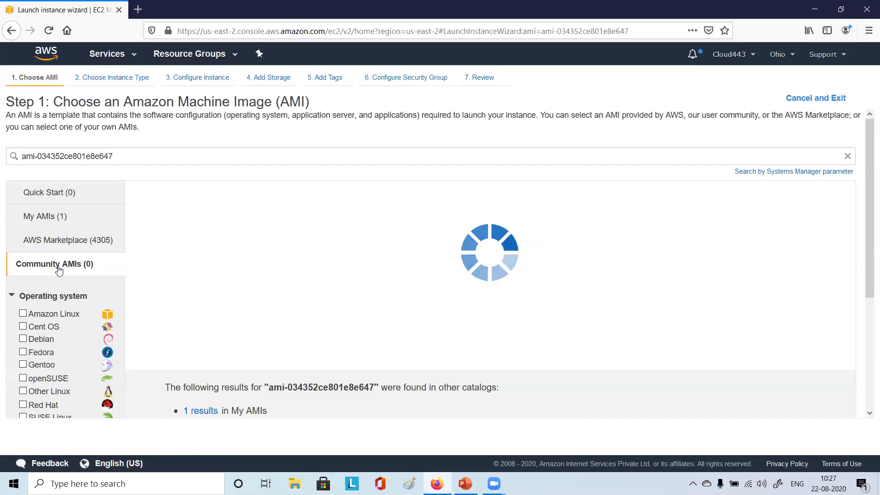
left_click(23, 313)
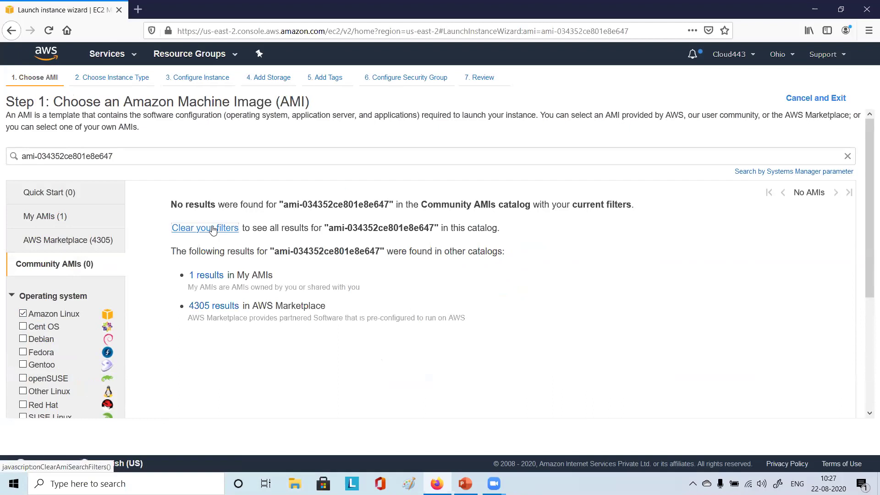
Exit the launch wizard and start launching a new instance from the Instances list
left_click(805, 97)
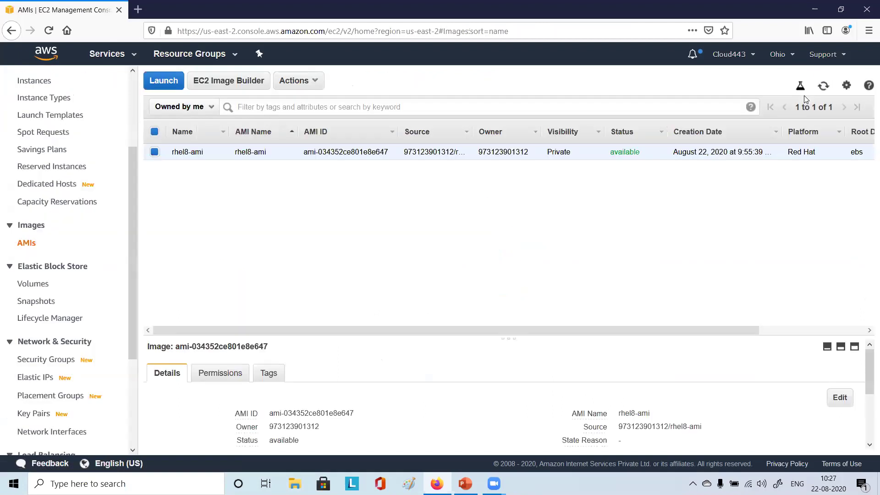
scroll(55, 239, "up", 5)
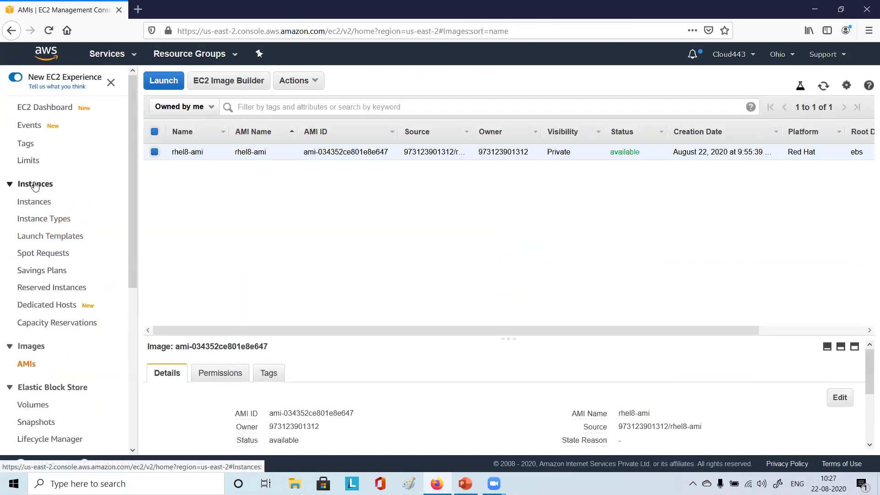
left_click(35, 201)
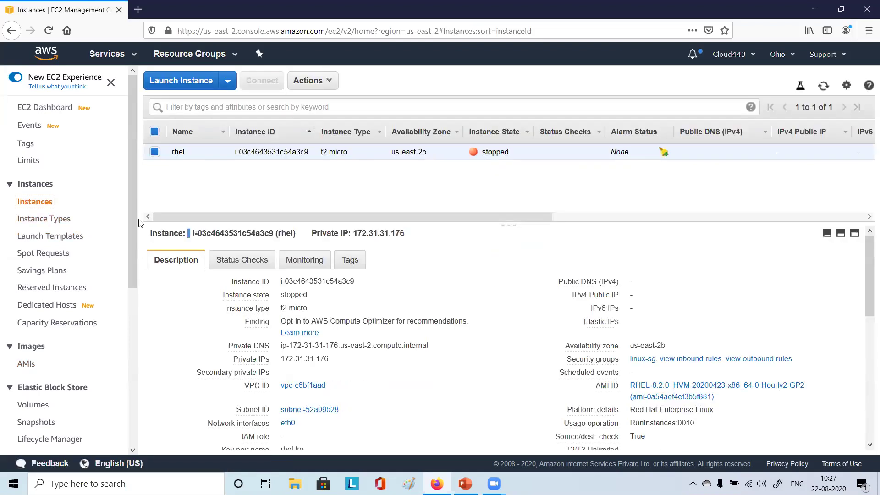
left_click(197, 81)
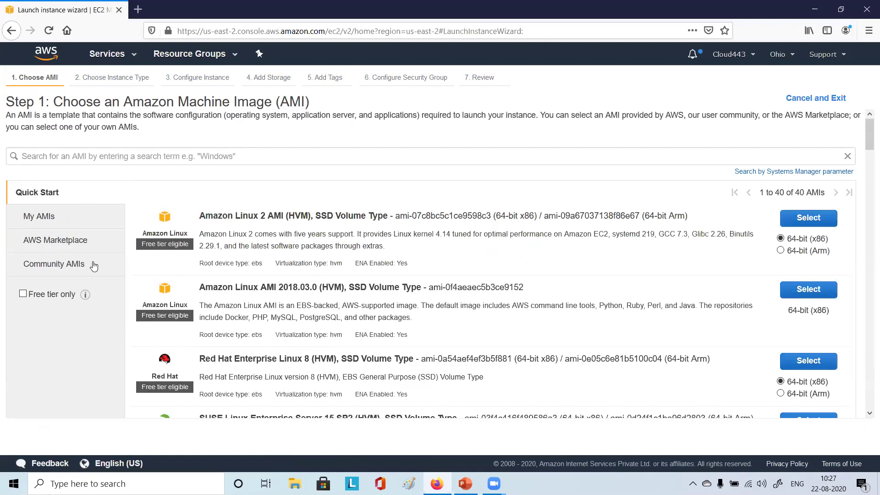
Examine the Red Hat Enterprise Linux 8 (HVM) entry in the Quick Start AMI list
scroll(69, 319, "down", 3)
scroll(284, 314, "down", 3)
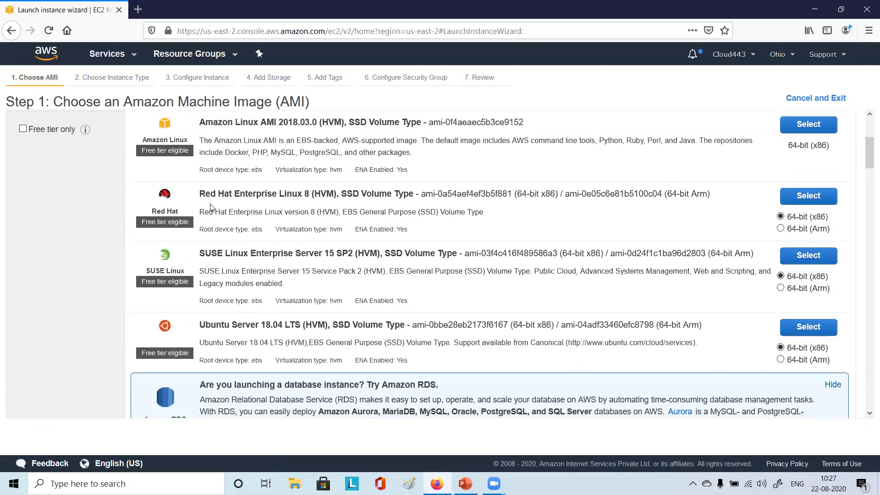
left_click_drag(231, 194, 348, 193)
left_click(349, 194)
left_click_drag(210, 194, 343, 193)
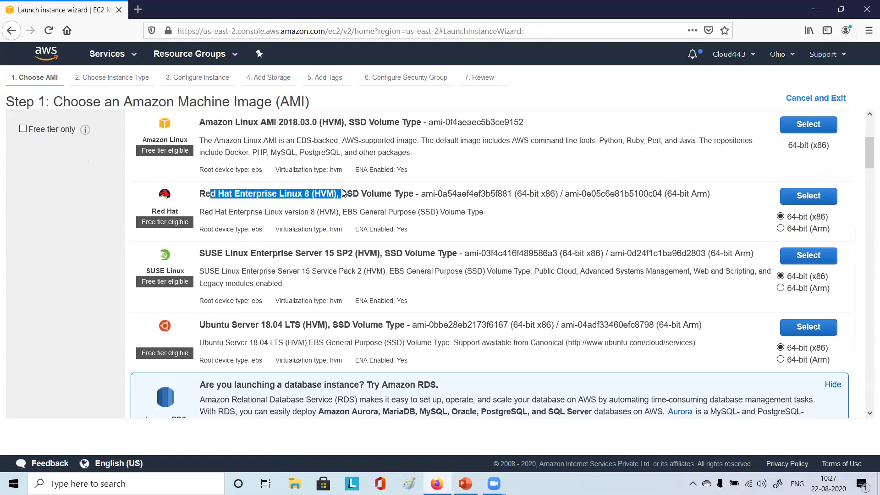
Examine the Amazon Linux AMI 2018.03.0 and Amazon Linux 2 AMI entries in the Quick Start list
scroll(296, 187, "up", 1)
left_click(271, 173)
left_click_drag(232, 177, 327, 177)
scroll(230, 213, "up", 2)
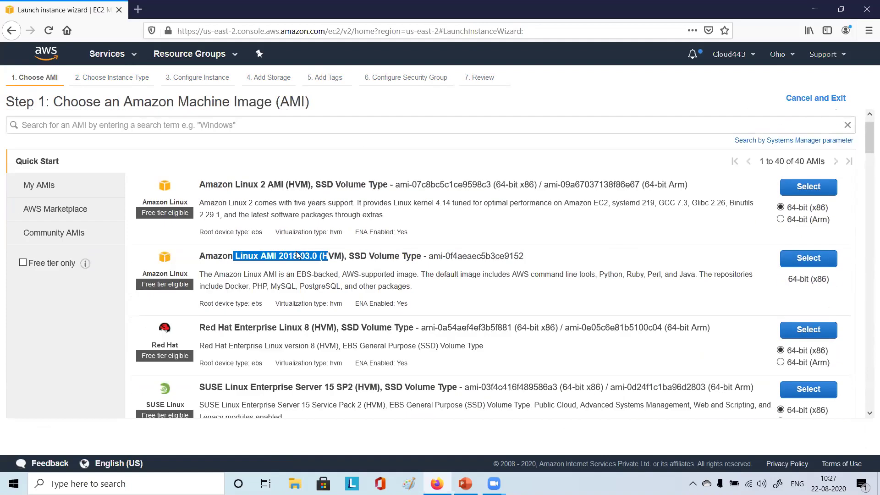
left_click_drag(230, 213, 296, 215)
left_click(295, 214)
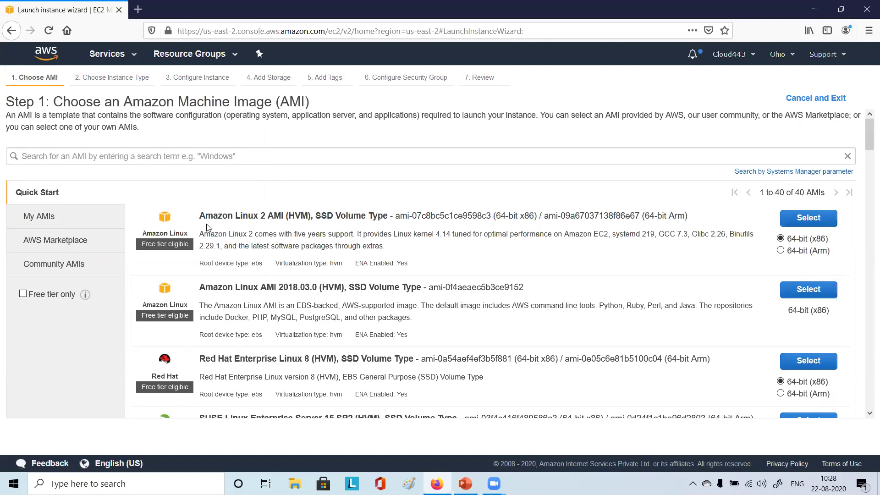
left_click_drag(202, 215, 285, 215)
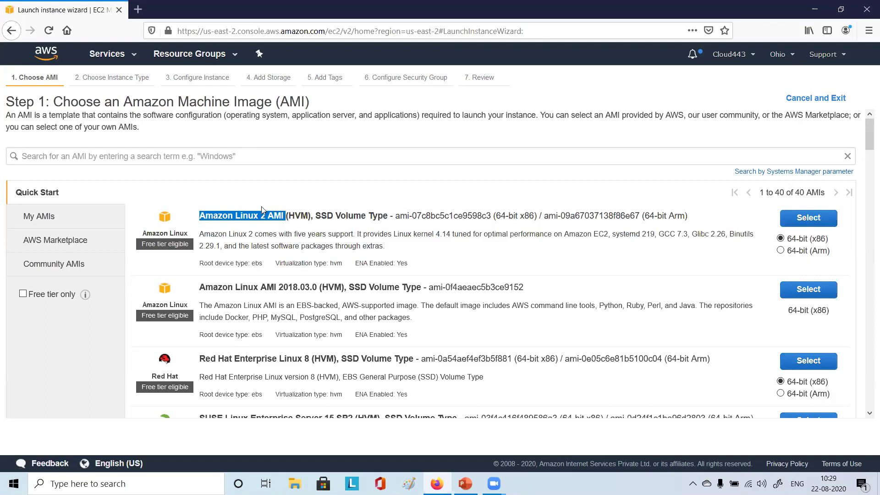
left_click_drag(227, 216, 277, 216)
left_click(278, 215)
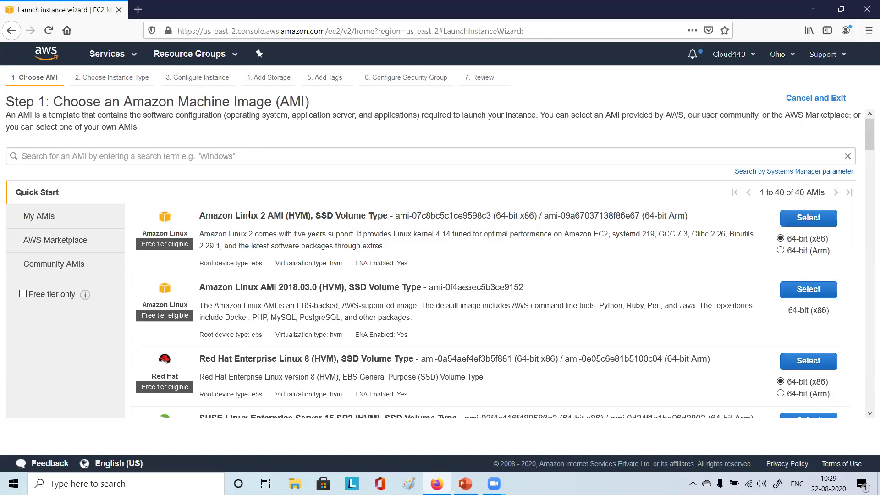
Examine the name and AMI ID of Microsoft Windows Server 2019 Base in the Quick Start list
scroll(325, 304, "down", 3)
scroll(325, 304, "down", 6)
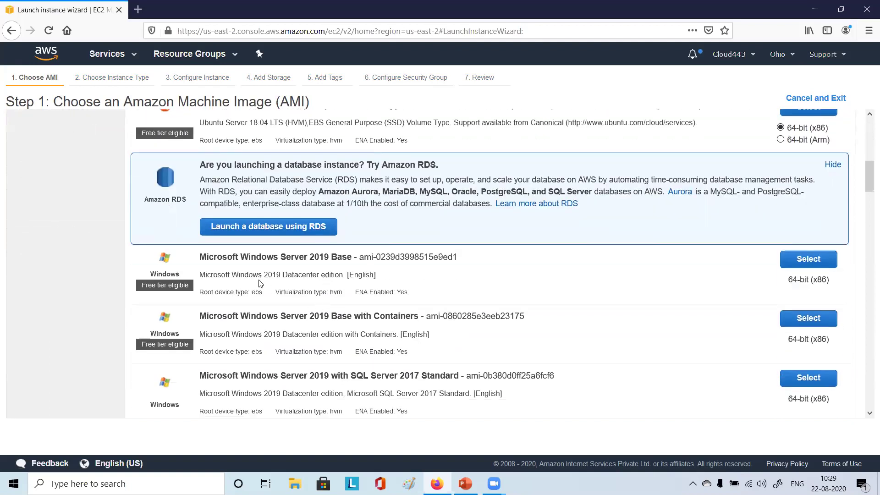
left_click_drag(248, 257, 399, 250)
left_click(400, 251)
left_click_drag(359, 256, 446, 255)
left_click(447, 255)
scroll(354, 237, "down", 2)
scroll(354, 235, "up", 10)
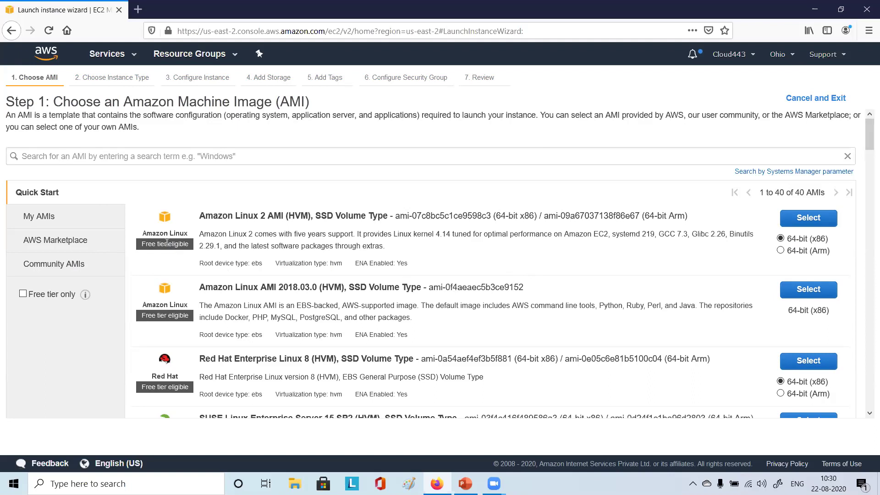
Browse the Community AMIs filtered by the Cent OS operating system and clear that filter
left_click(56, 267)
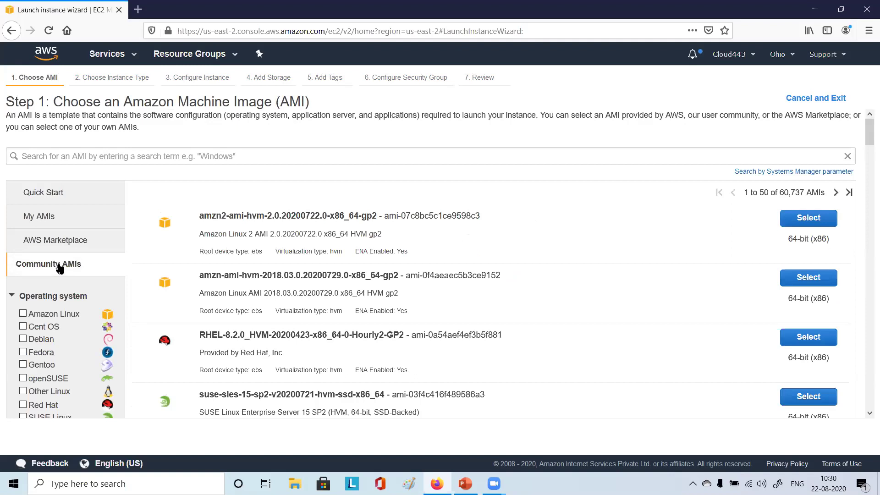
scroll(60, 268, "down", 2)
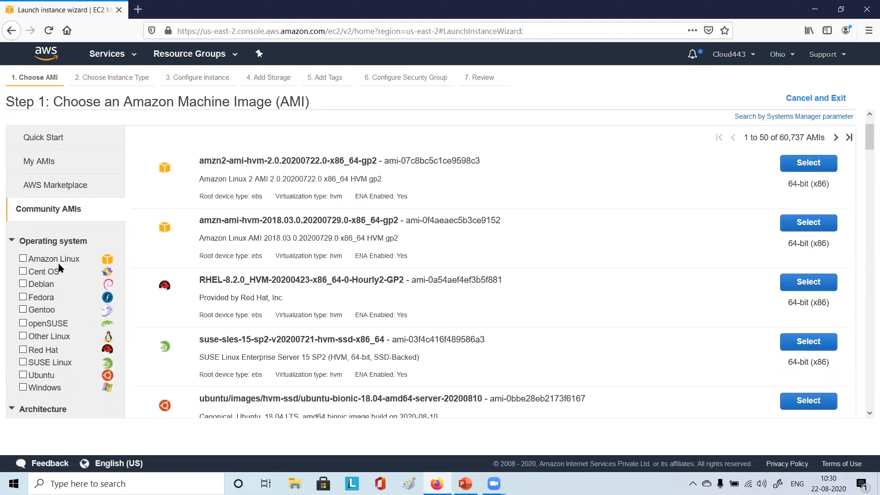
left_click(23, 272)
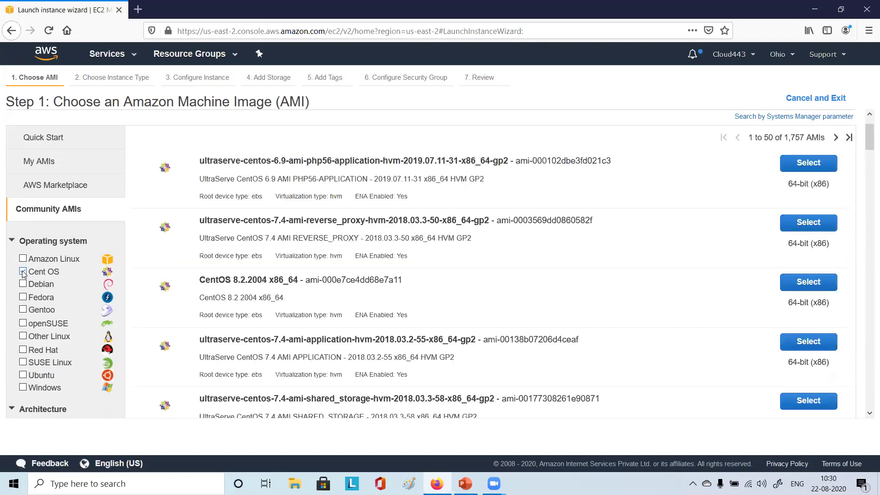
scroll(23, 271, "down", 2)
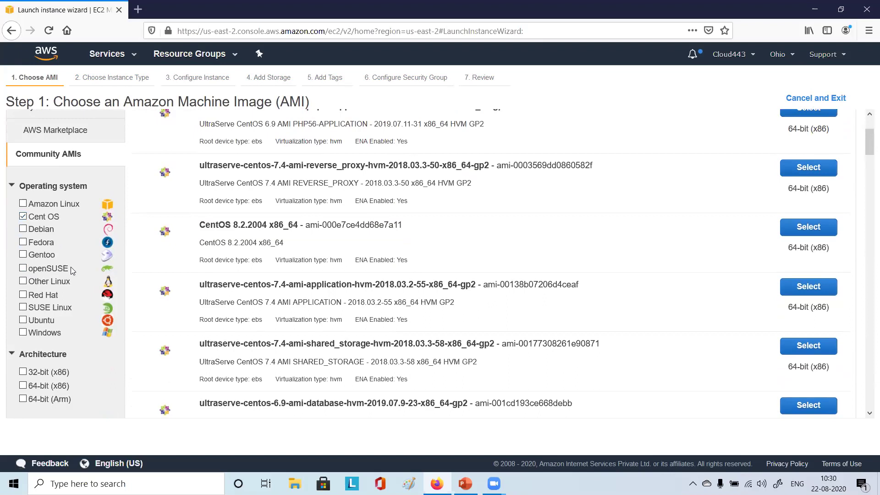
scroll(71, 270, "down", 2)
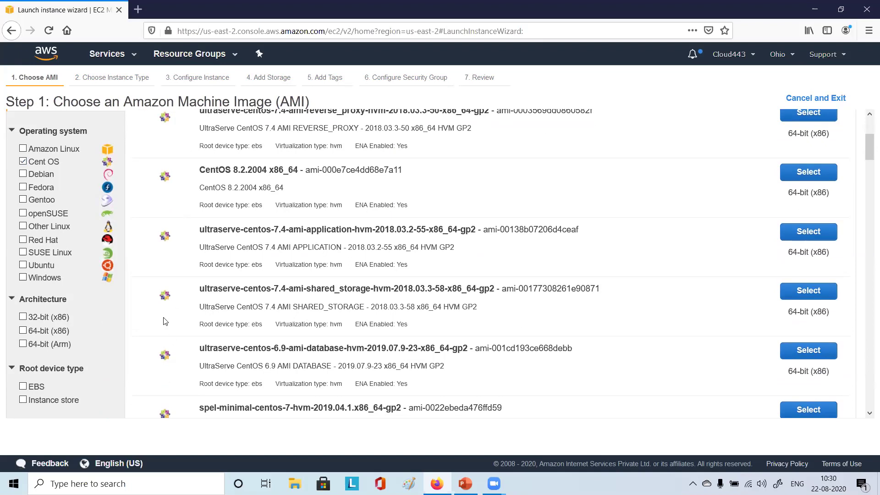
scroll(186, 284, "up", 6)
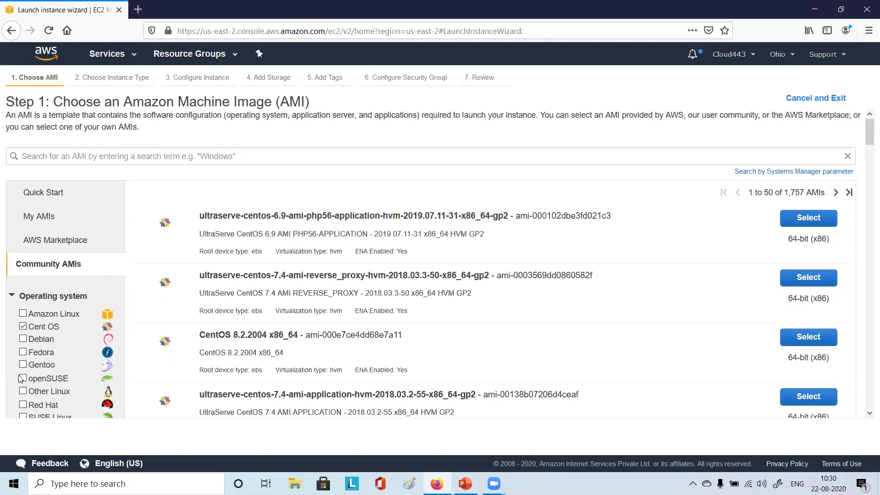
left_click(23, 326)
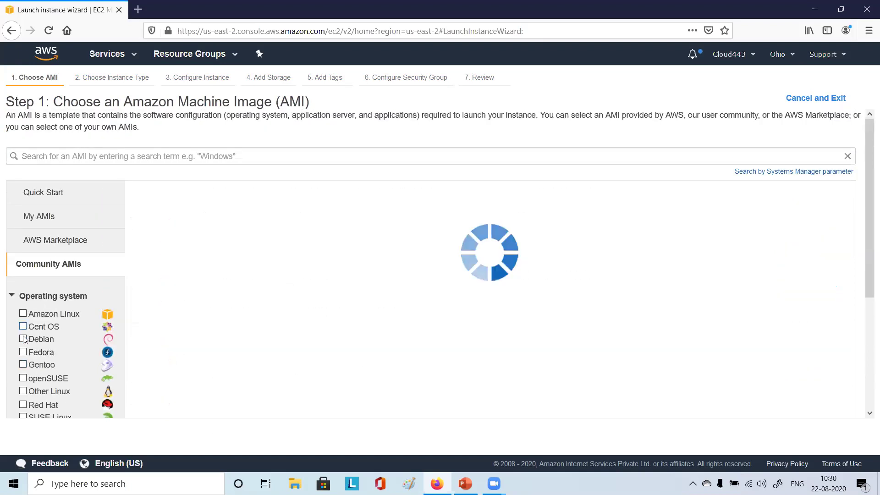
Examine the unfiltered Community AMIs list and its operating system, architecture and root device type filters
scroll(71, 365, "down", 3)
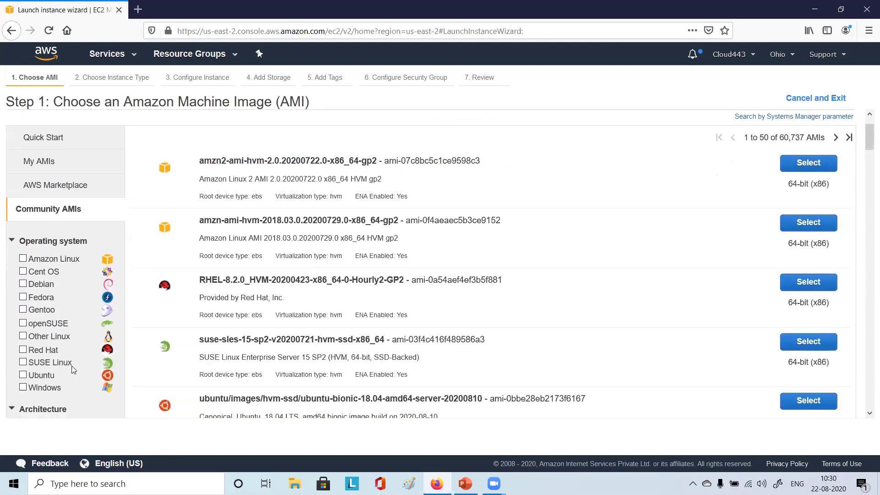
scroll(72, 369, "down", 1)
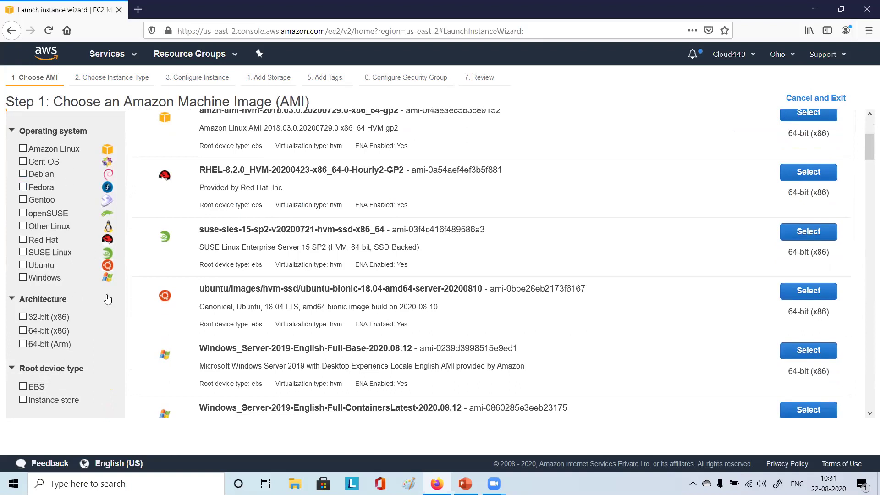
scroll(108, 299, "down", 5)
scroll(108, 298, "down", 19)
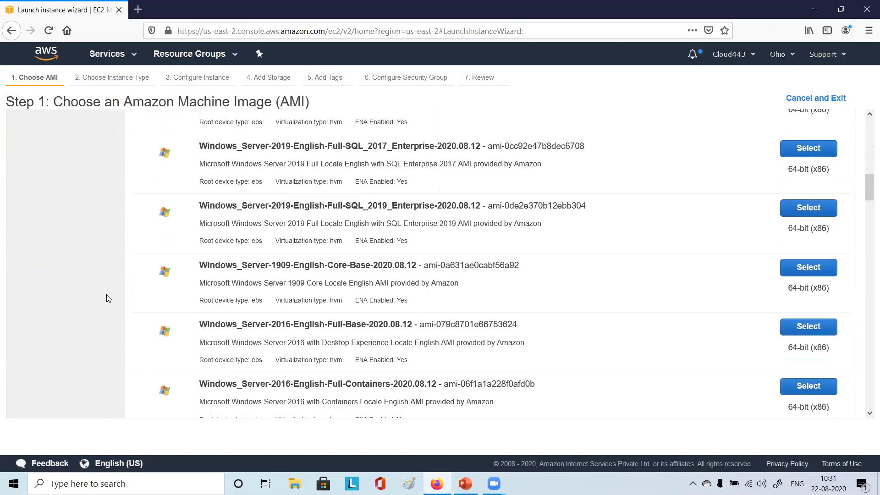
scroll(185, 306, "down", 20)
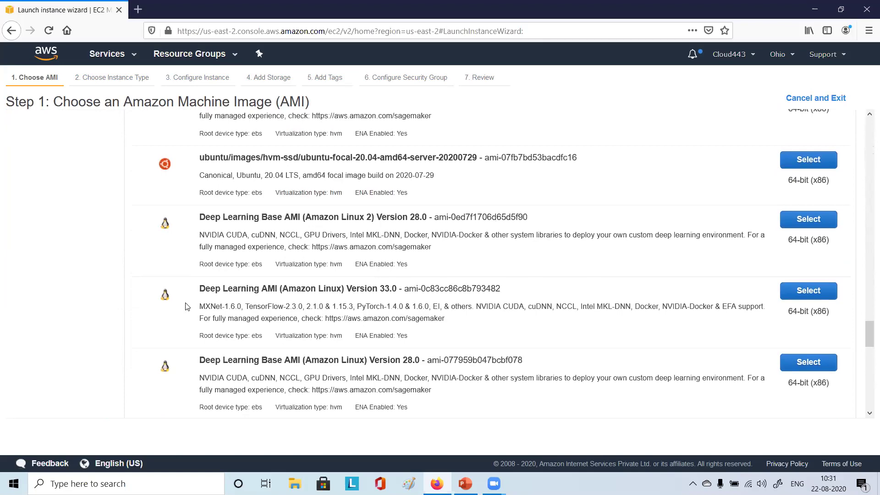
scroll(187, 306, "down", 8)
scroll(187, 305, "down", 8)
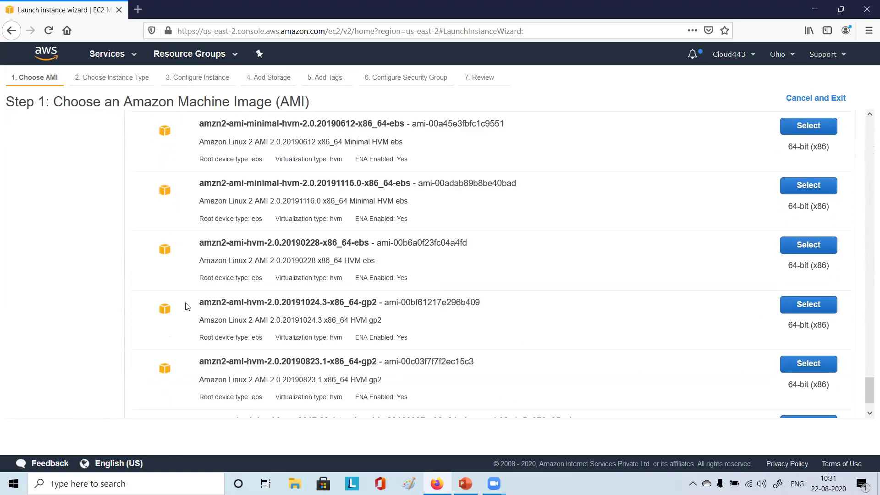
scroll(188, 297, "up", 10)
scroll(190, 290, "up", 20)
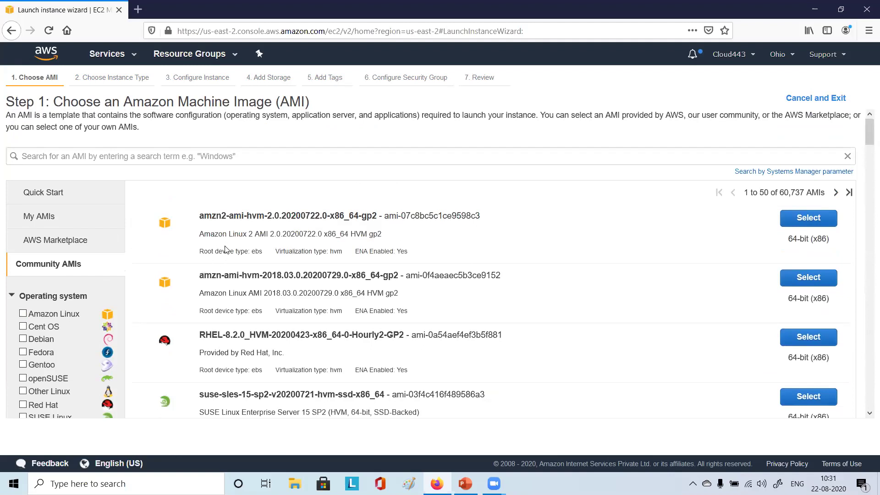
Show the AWS Marketplace catalog and examine its featured software, popular software and product categories
left_click(49, 243)
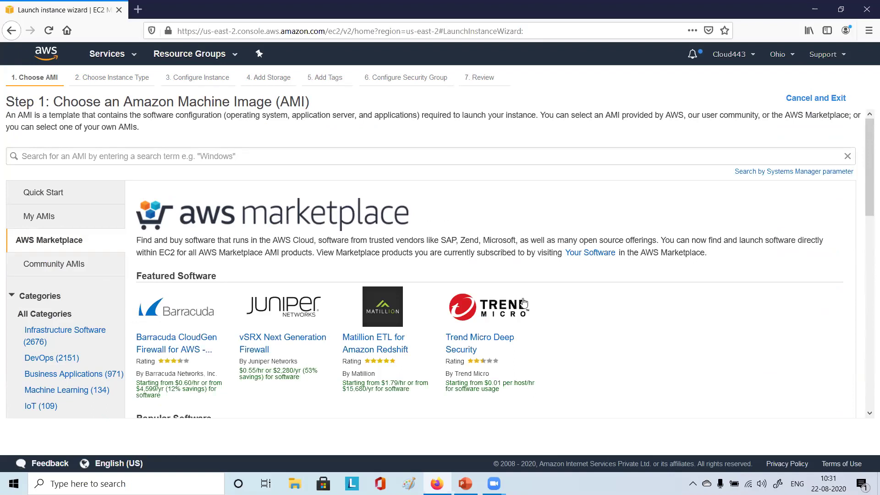
scroll(524, 303, "down", 8)
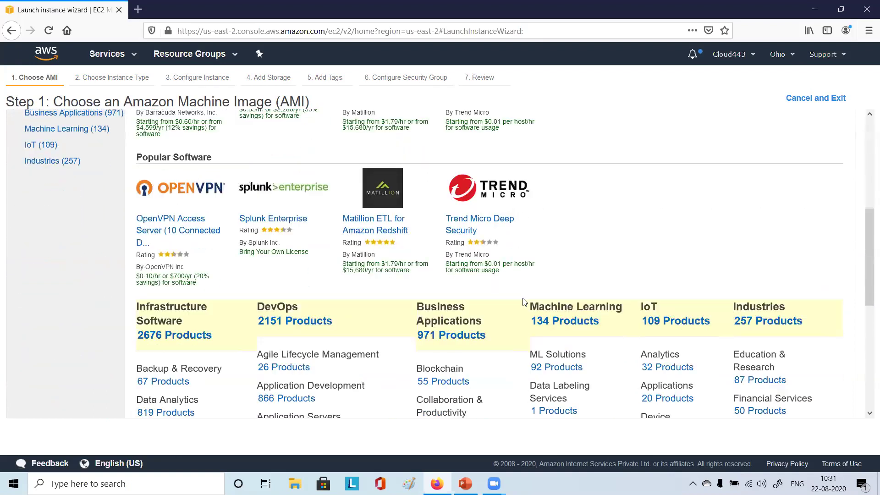
Examine the AWS Marketplace subcategories under Infrastructure Software, DevOps, Business Applications, Machine Learning, IoT and Industries
scroll(524, 303, "down", 1)
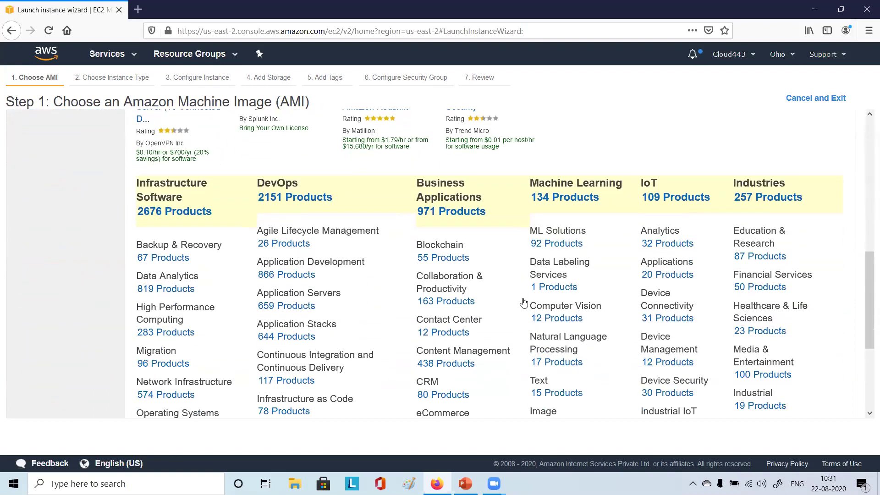
scroll(523, 302, "down", 3)
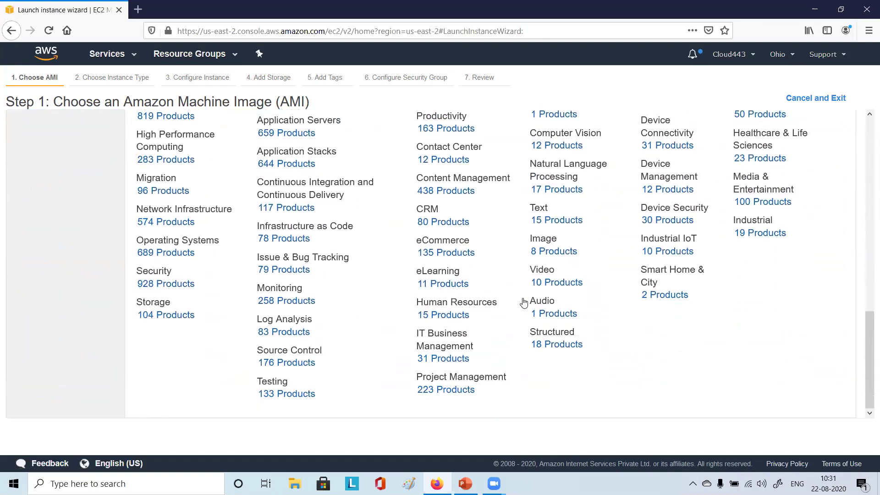
scroll(523, 302, "up", 4)
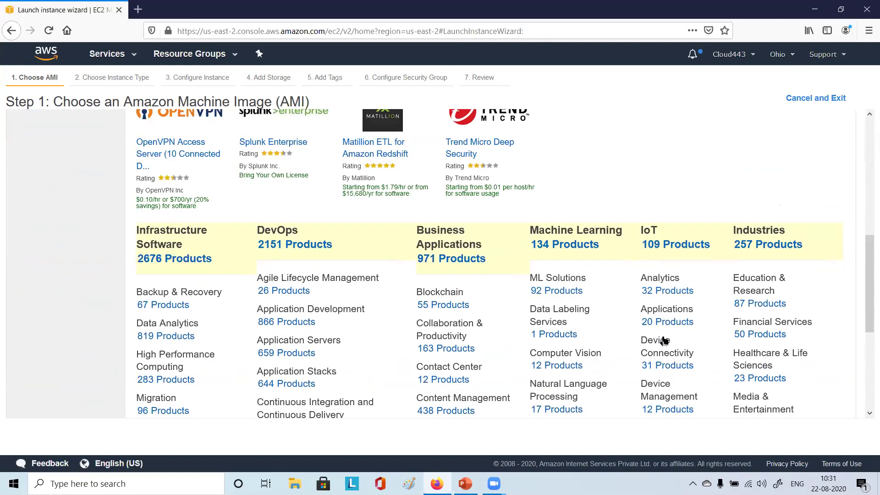
scroll(665, 349, "down", 3)
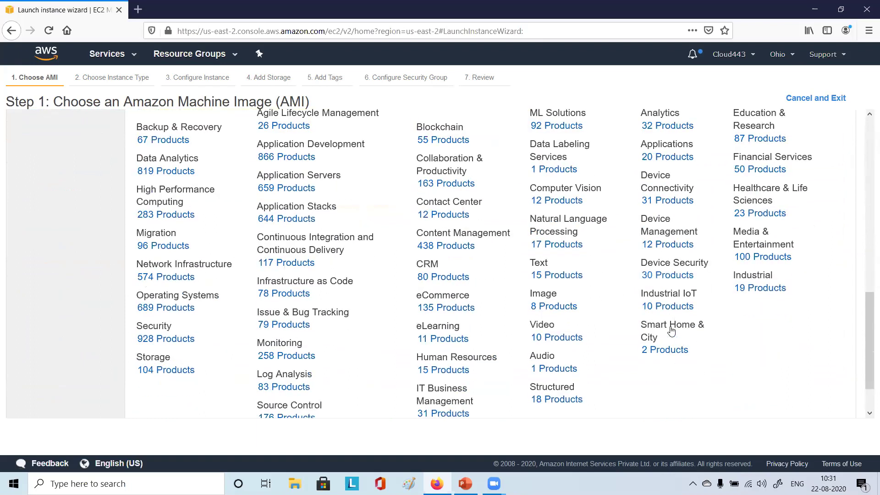
scroll(352, 327, "up", 8)
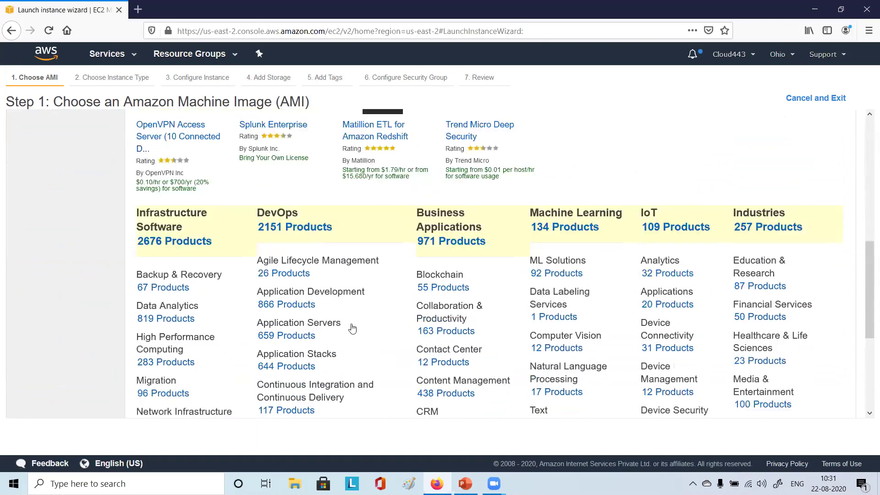
scroll(353, 327, "up", 3)
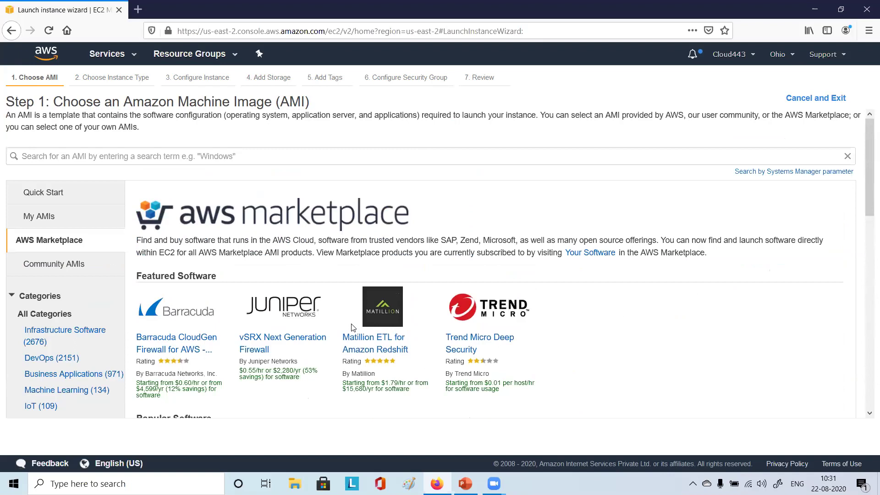
Show the DevOps category of AWS Marketplace and examine its products and its operating system, free trial and pricing plan filters
left_click(52, 359)
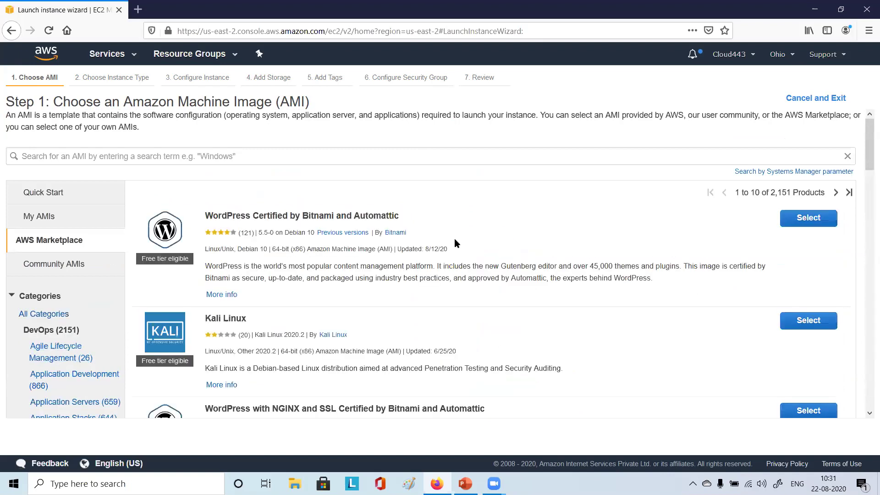
scroll(302, 265, "down", 2)
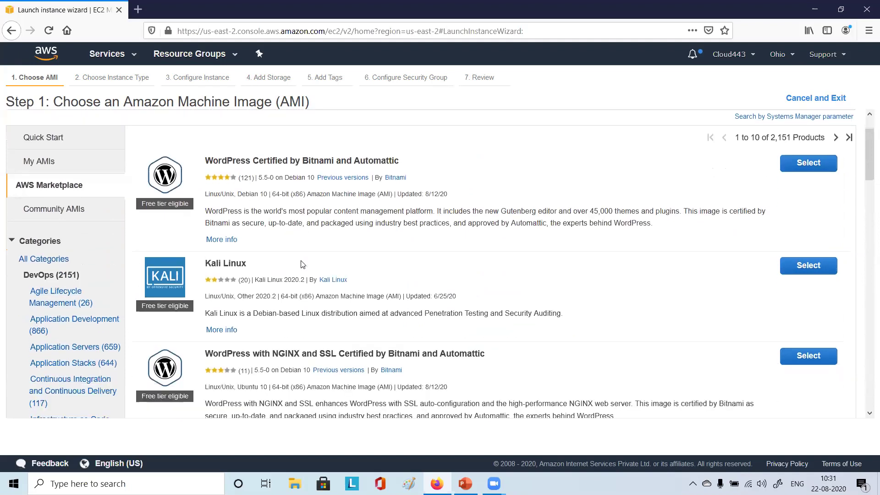
scroll(303, 264, "down", 2)
scroll(341, 325, "down", 4)
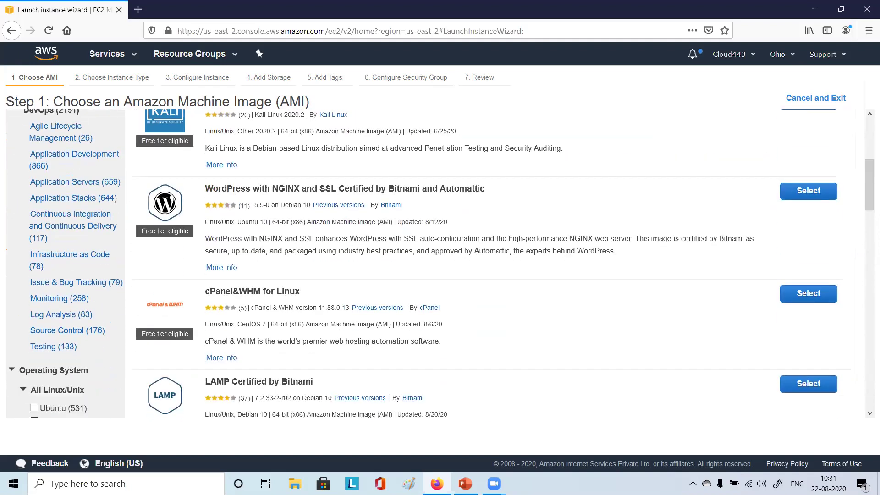
scroll(341, 326, "down", 4)
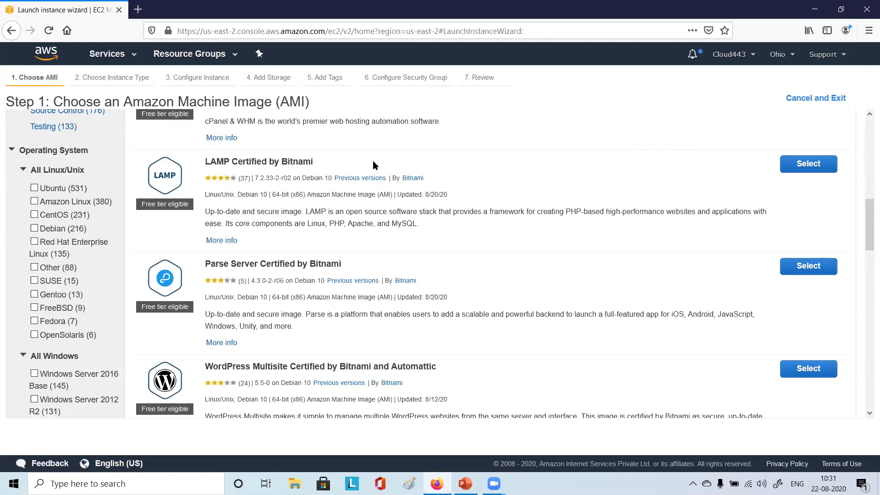
scroll(369, 328, "down", 6)
scroll(369, 330, "down", 3)
scroll(367, 284, "up", 2)
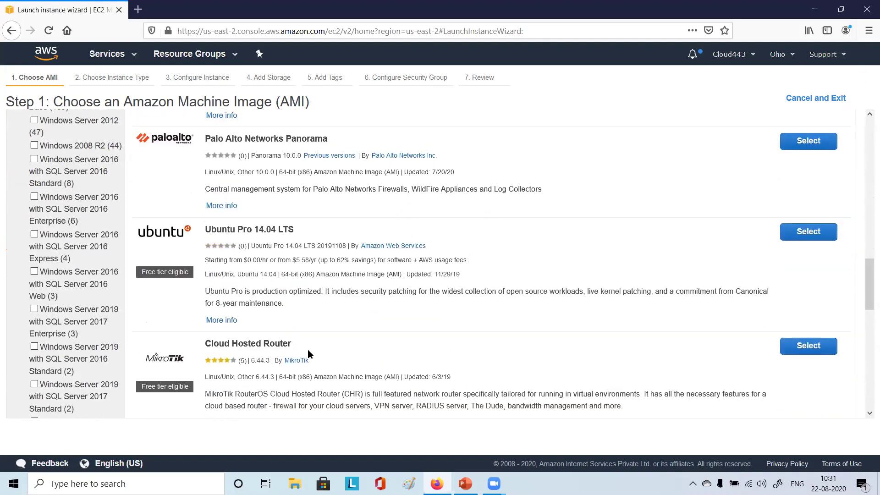
scroll(308, 352, "up", 5)
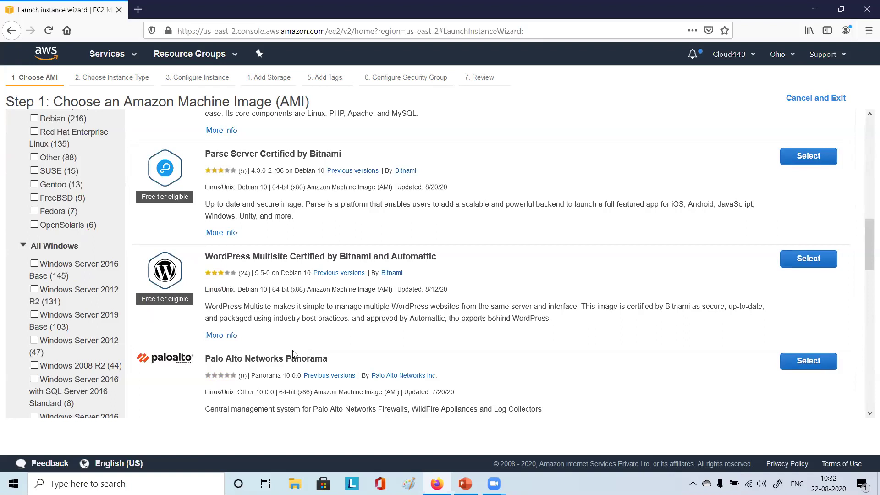
scroll(166, 344, "down", 15)
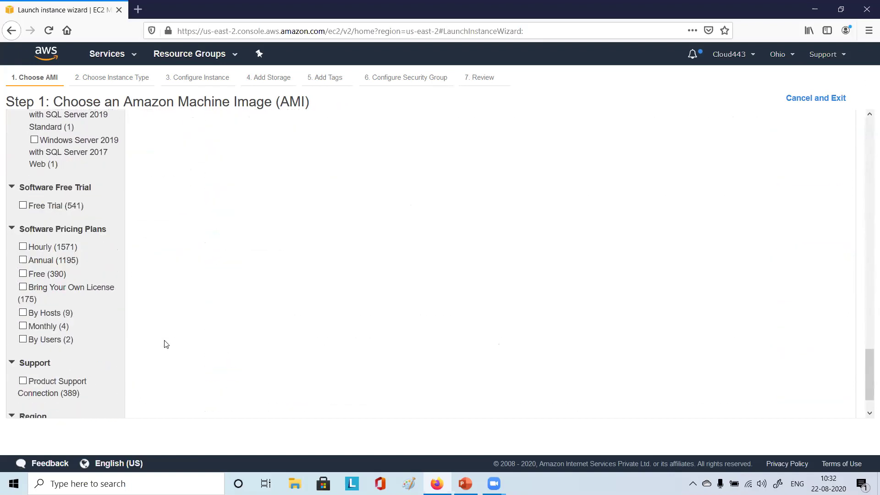
scroll(166, 344, "up", 15)
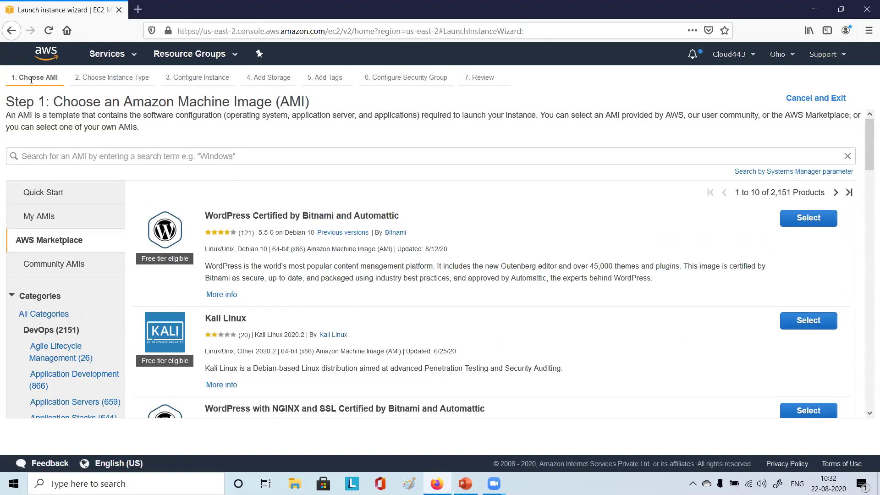
Return to the Quick Start catalog and examine its Amazon Linux, Red Hat, SUSE and Ubuntu images
left_click(39, 193)
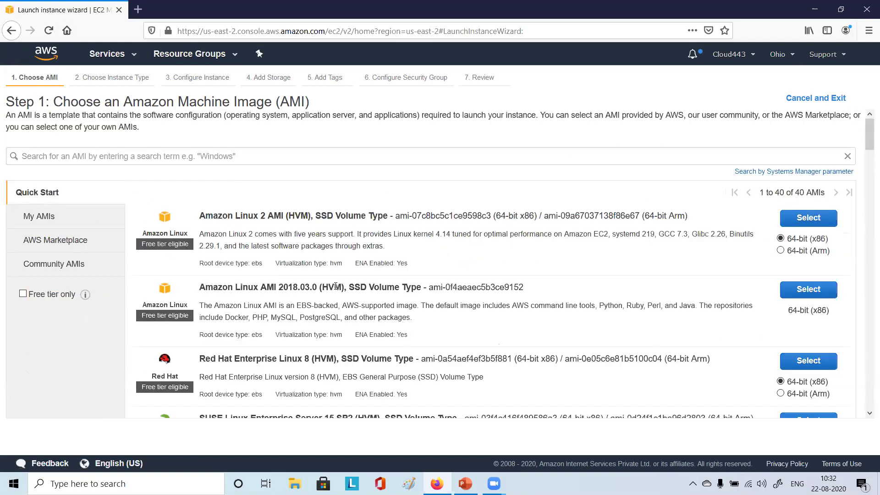
scroll(333, 289, "down", 3)
scroll(333, 285, "down", 5)
scroll(334, 285, "up", 4)
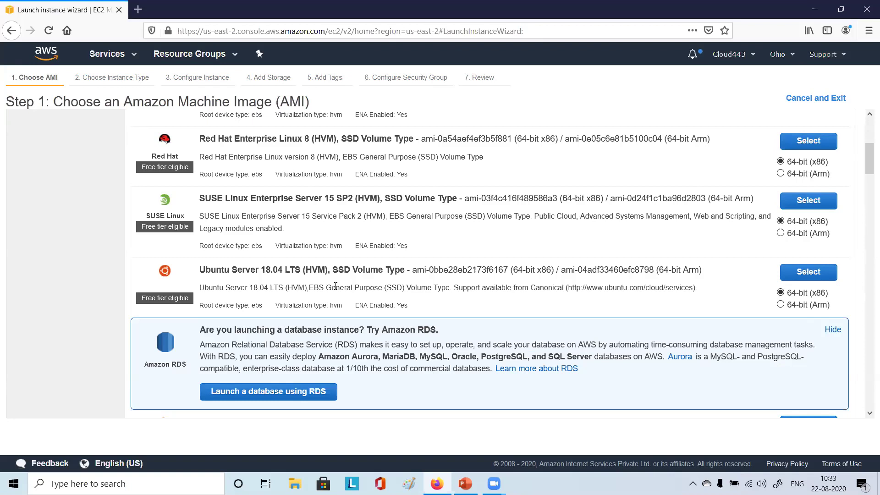
scroll(336, 286, "up", 5)
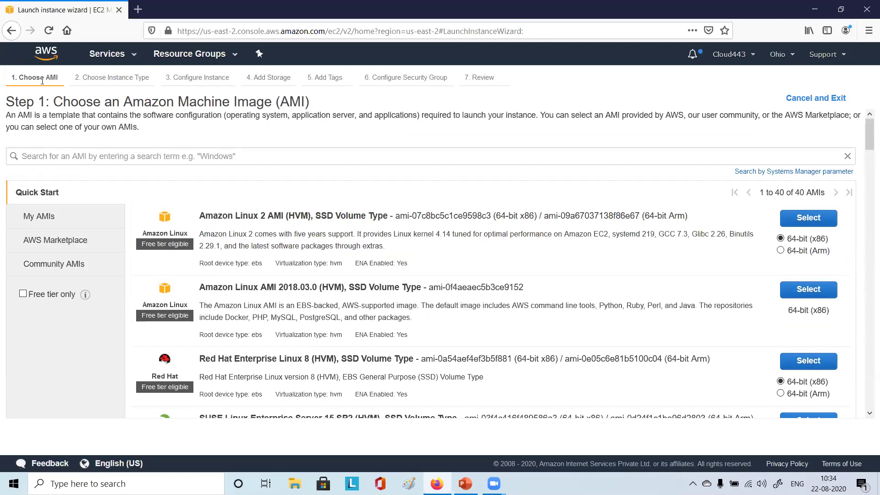
Leave the launch wizard for the EC2 console and show the list of owned AMIs
left_click(113, 55)
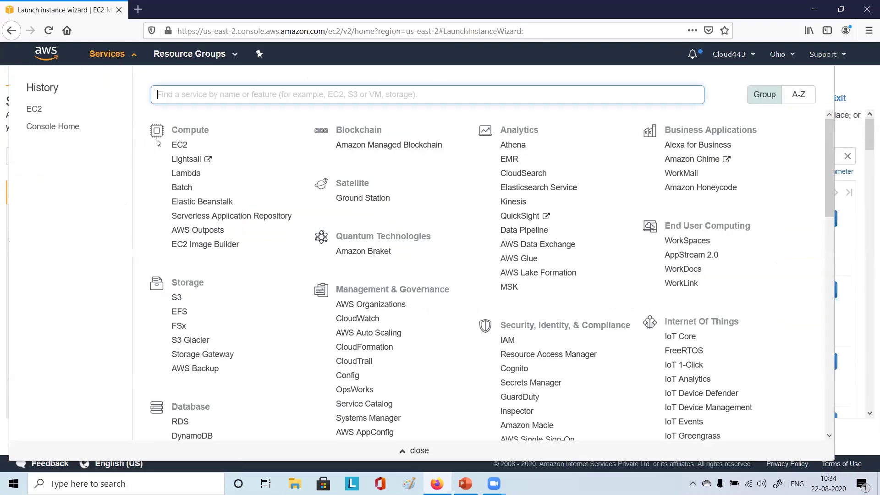
left_click(181, 145)
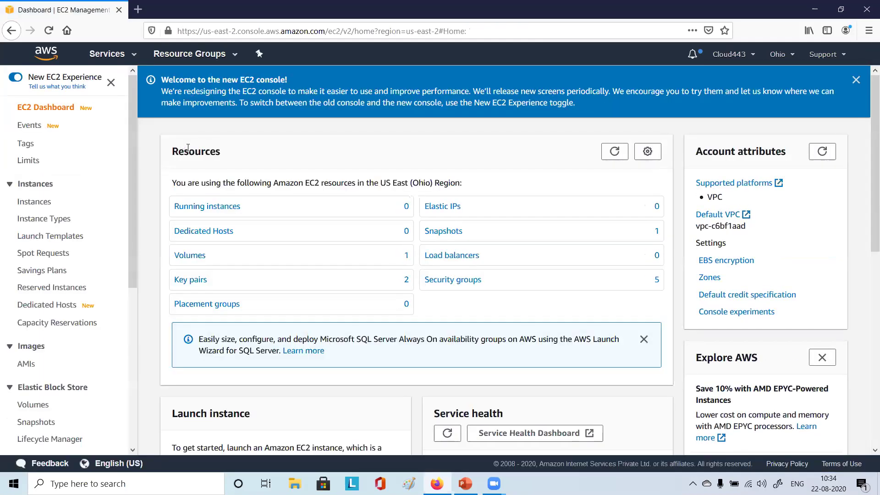
left_click(26, 364)
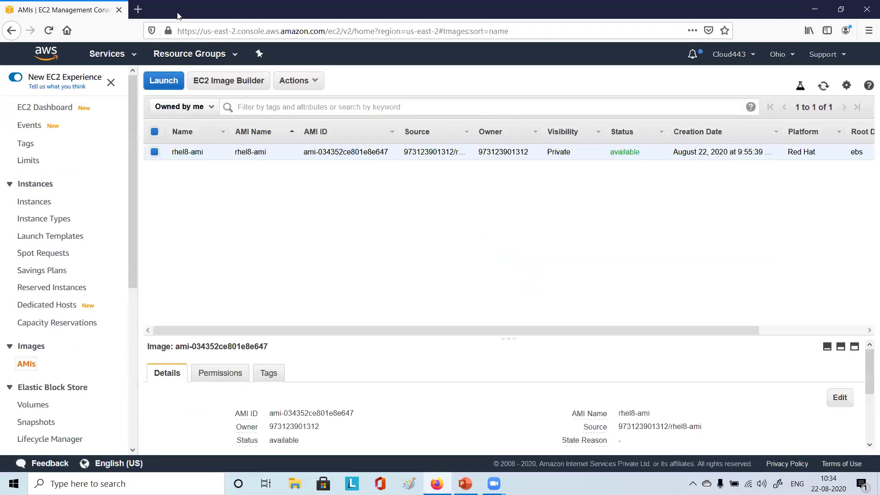
left_click(315, 81)
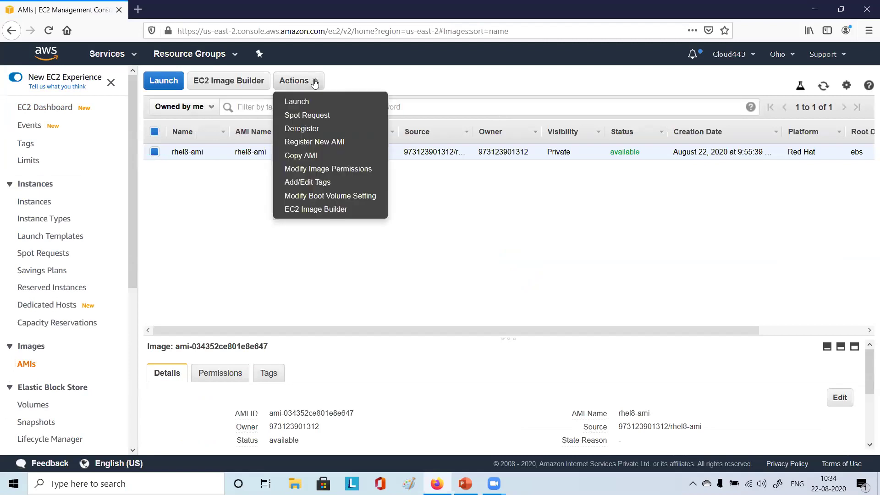
left_click(330, 156)
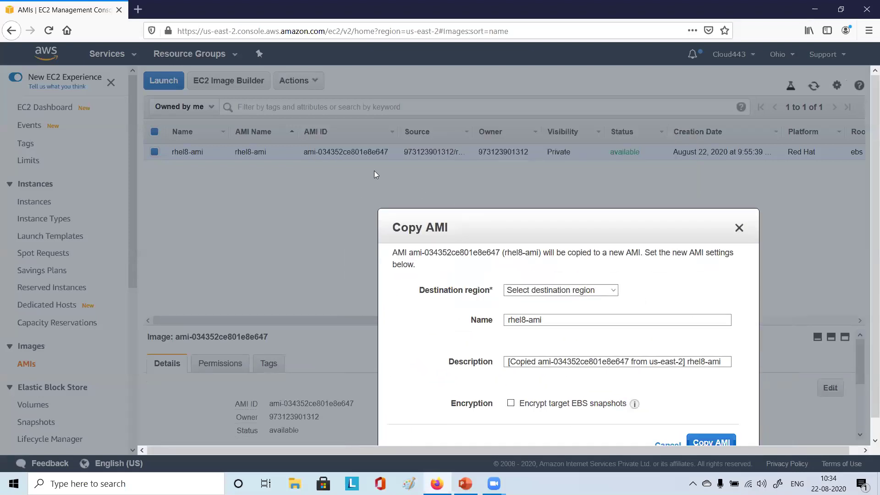
left_click(376, 173)
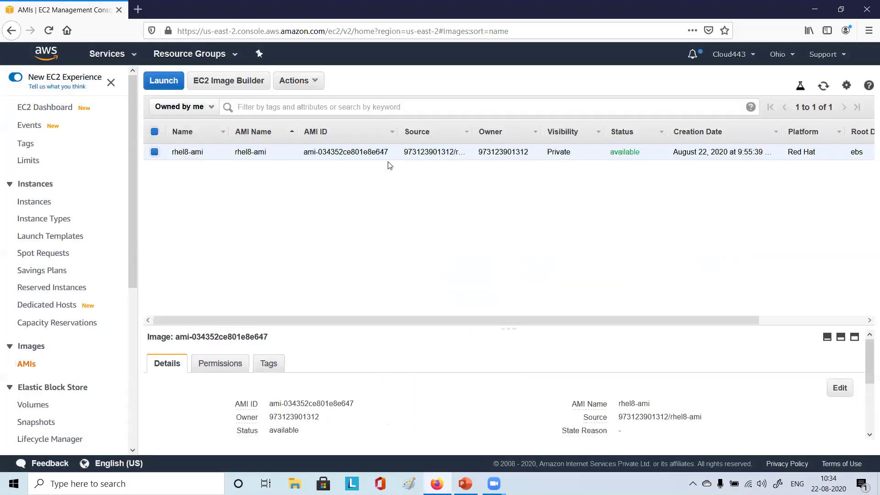
Set up a copy of rhel8-ami with Asia Pacific (Singapore) as the destination region, and cancel the copy
left_click(314, 85)
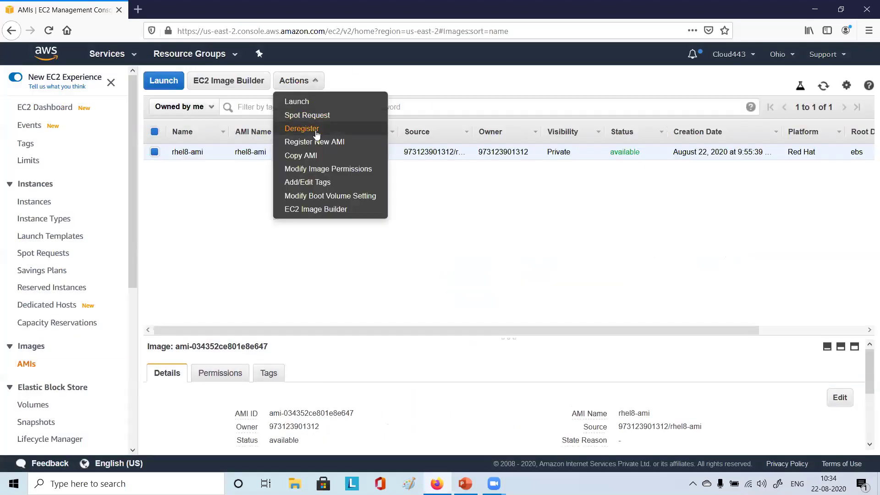
left_click(318, 158)
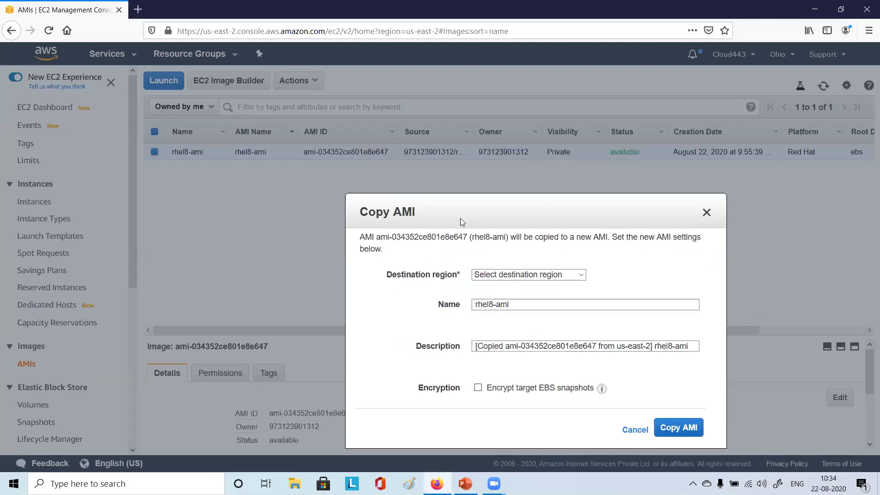
left_click(471, 318)
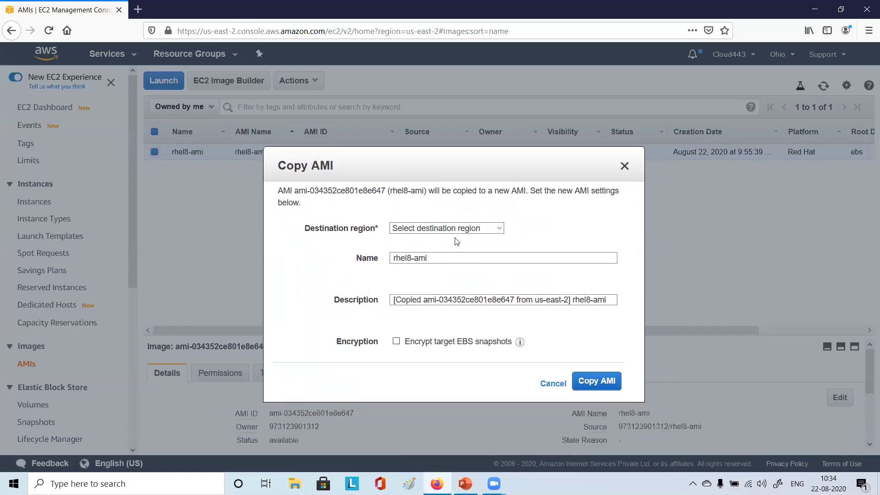
left_click(501, 230)
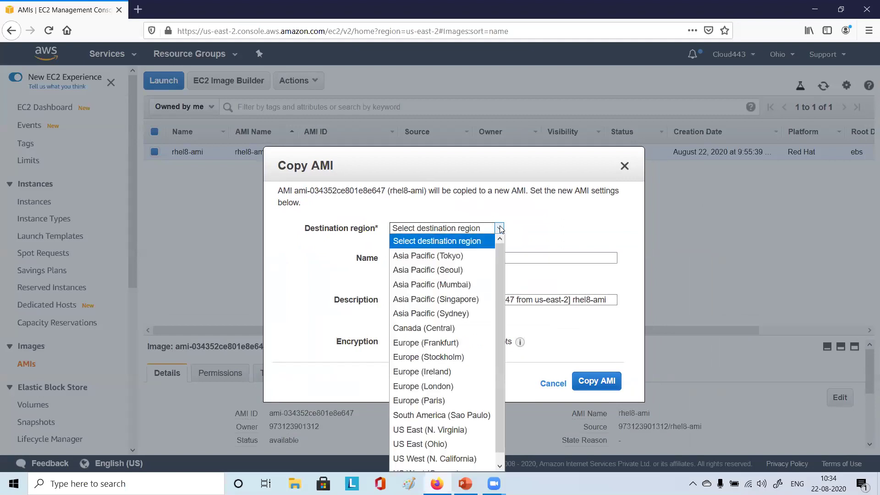
left_click(478, 299)
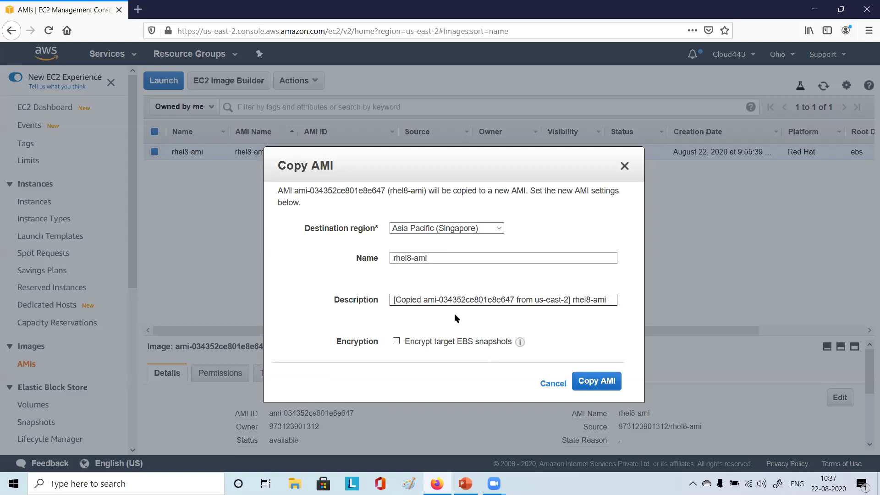
left_click(553, 383)
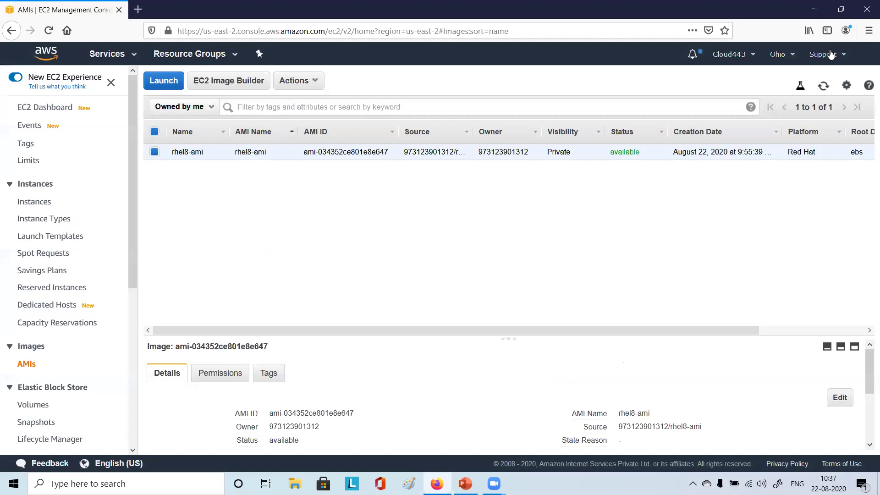
Check the instances and owned AMIs in the Asia Pacific (Singapore) region, and return to the US East (Ohio) region
left_click(792, 56)
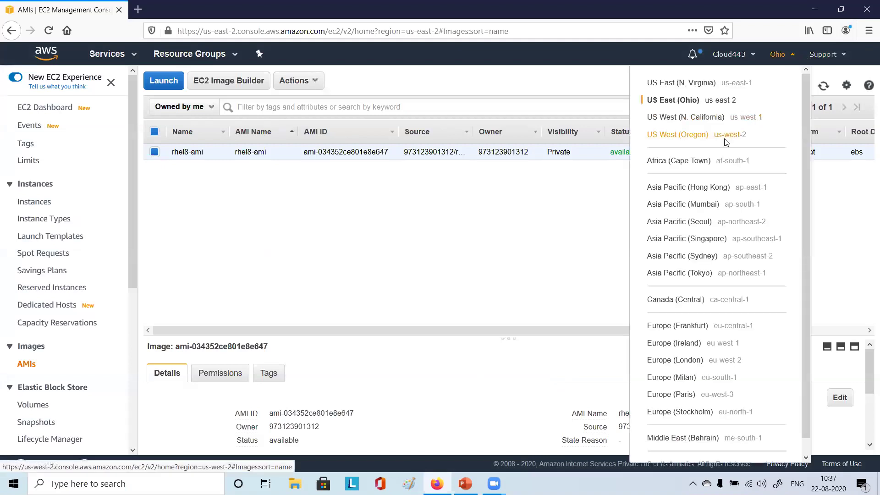
left_click(711, 239)
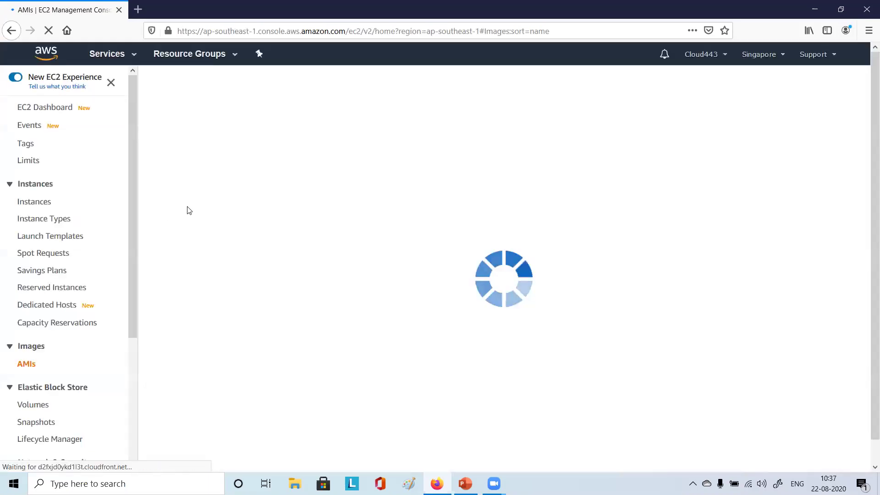
left_click(39, 204)
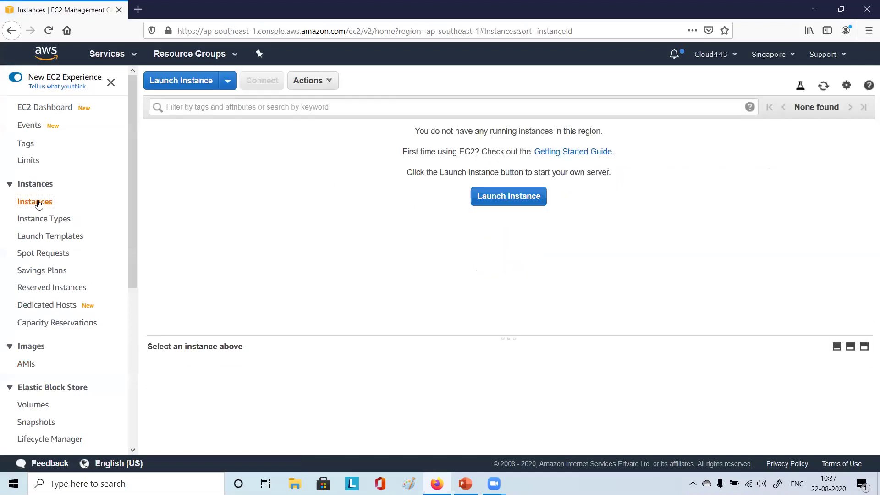
left_click(29, 365)
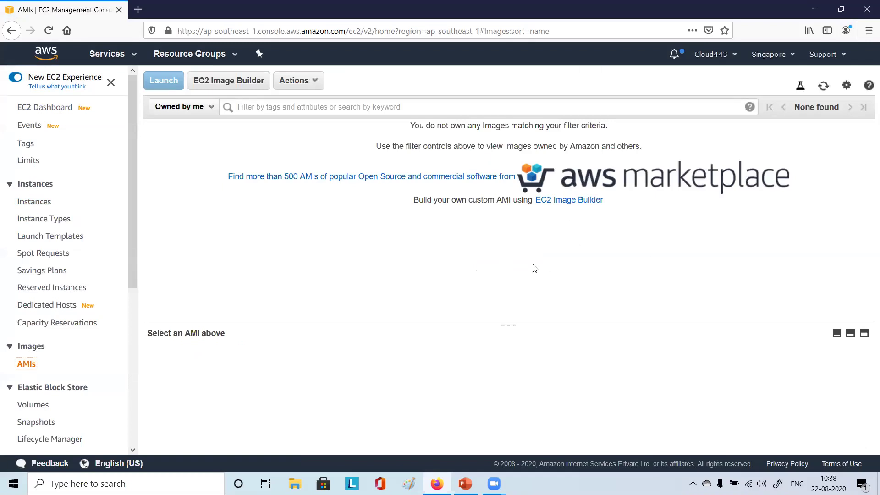
left_click(793, 55)
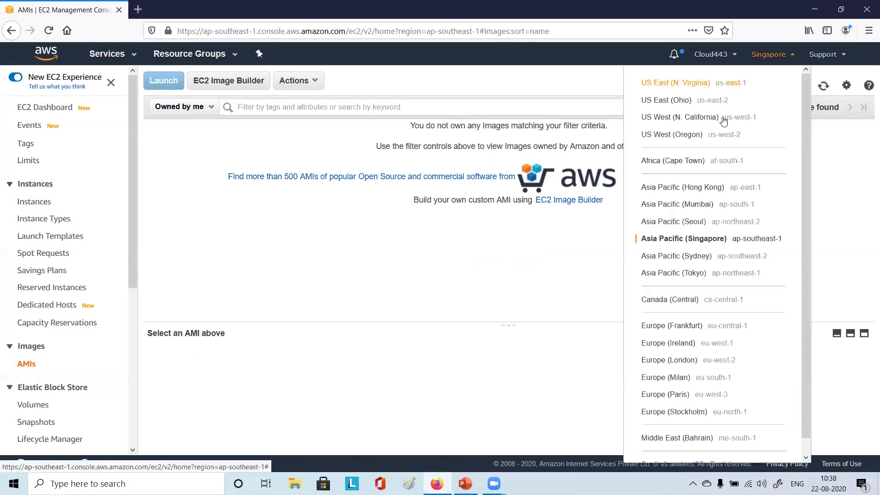
left_click(704, 101)
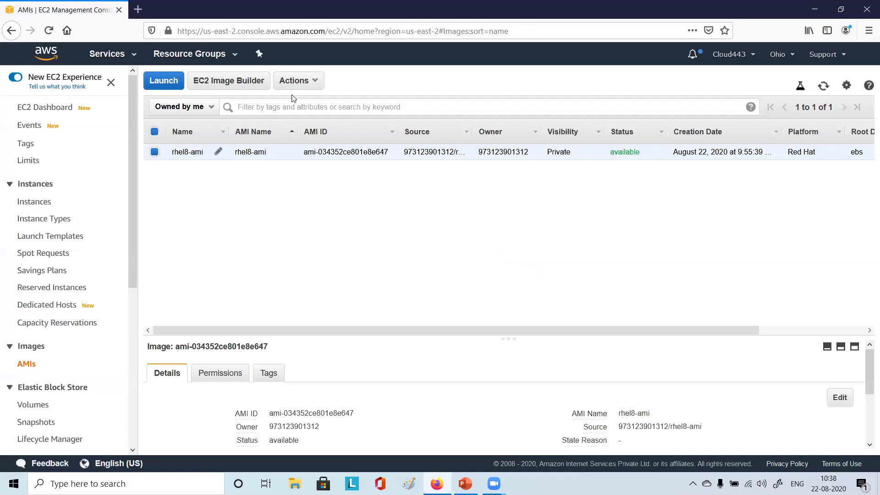
Copy rhel8-ami to the Asia Pacific (Singapore) region, keeping its name and description and leaving the target EBS snapshots unencrypted
left_click(316, 81)
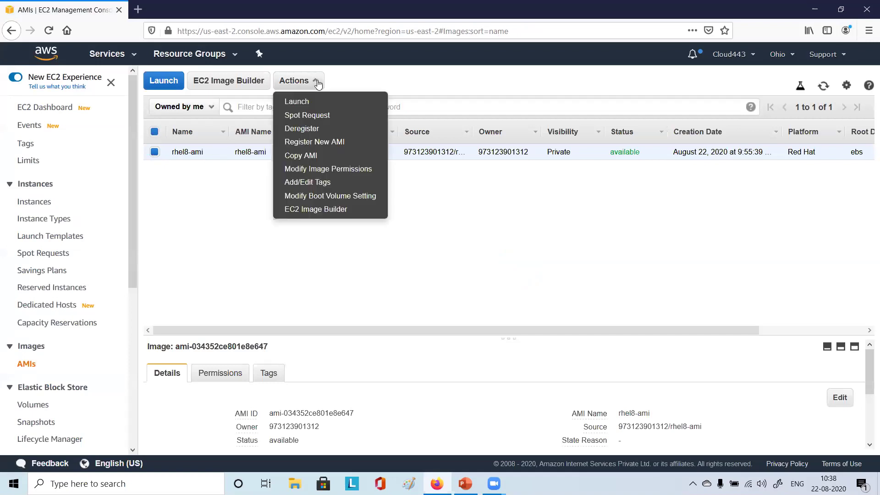
left_click(297, 156)
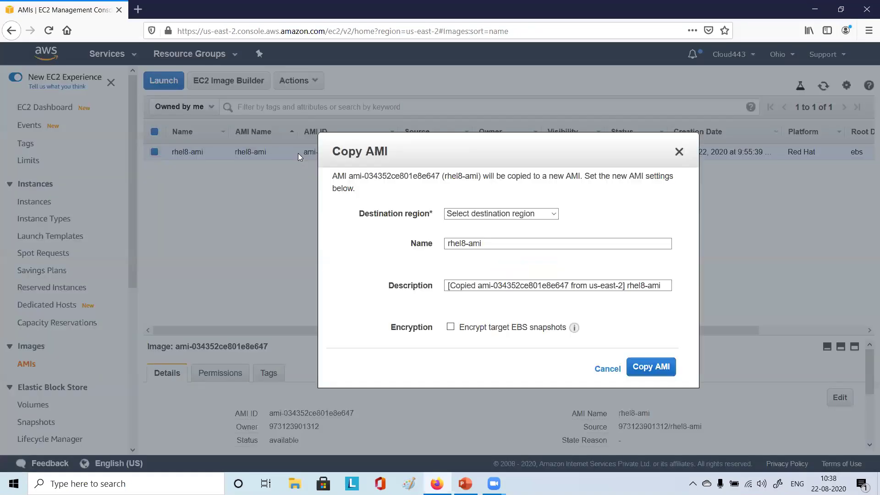
left_click(522, 214)
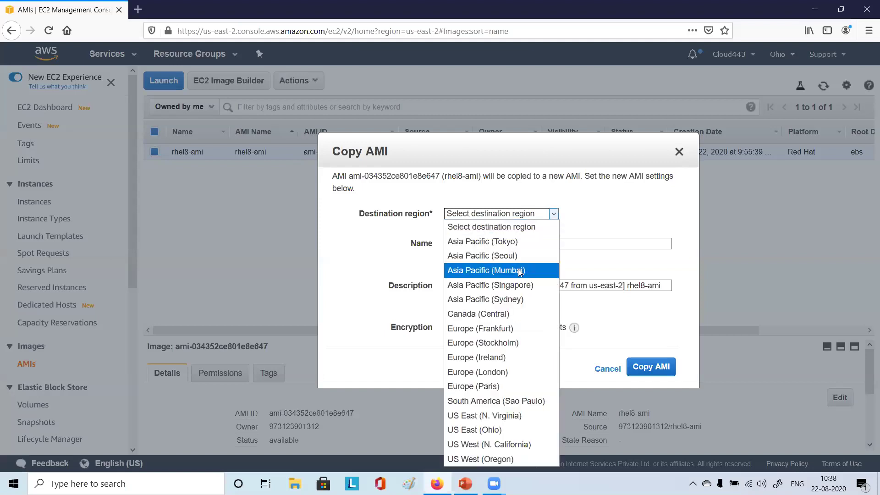
left_click(519, 285)
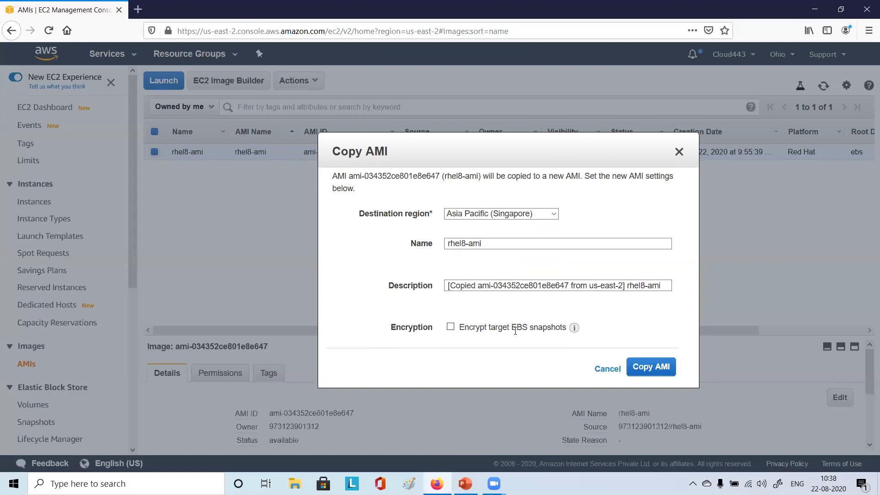
left_click(653, 367)
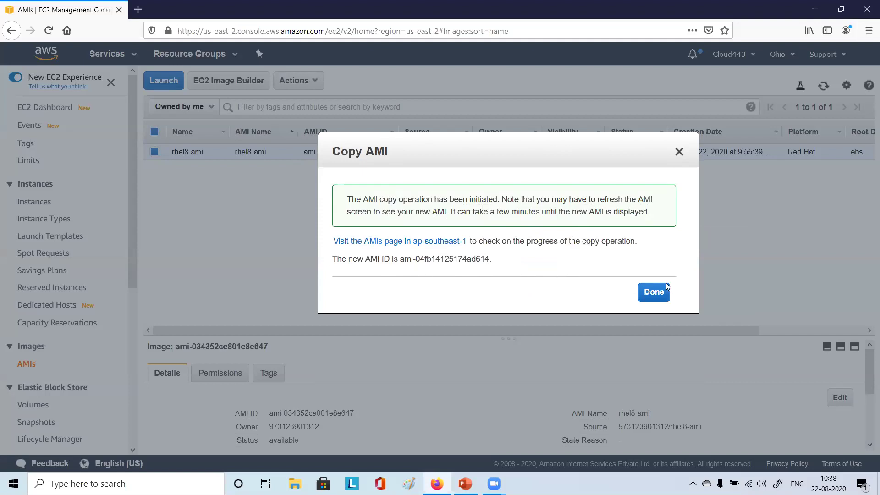
left_click(653, 293)
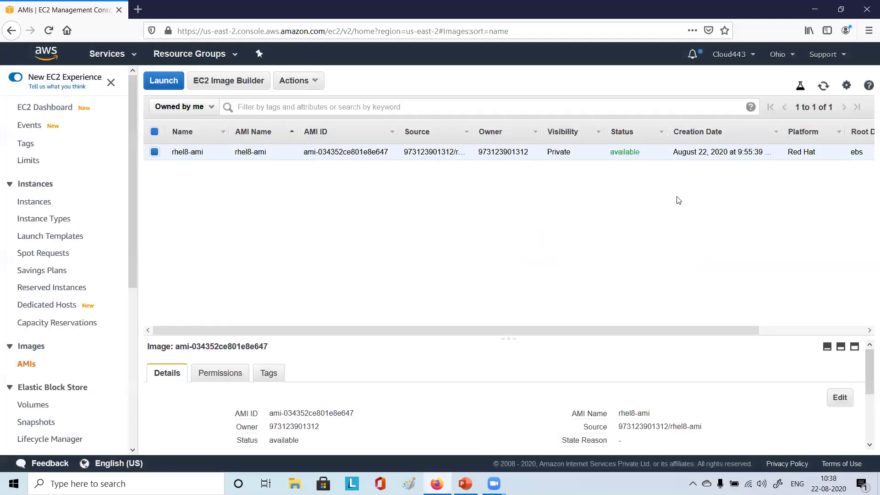
Switch to the Asia Pacific (Singapore) region and check its owned AMIs and instances
left_click(792, 56)
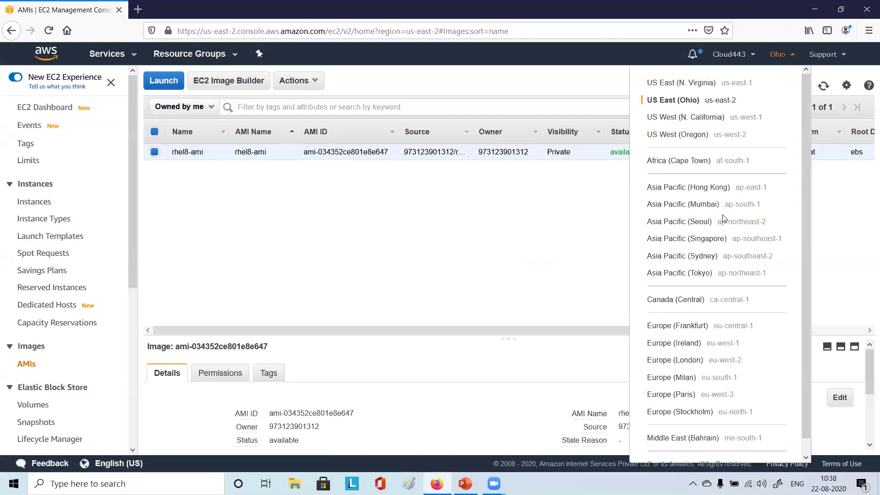
left_click(714, 240)
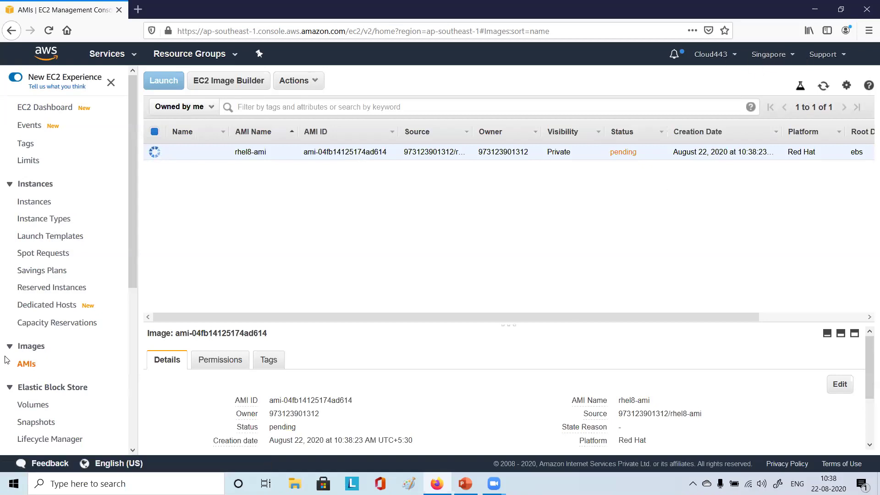
left_click(823, 86)
left_click(26, 203)
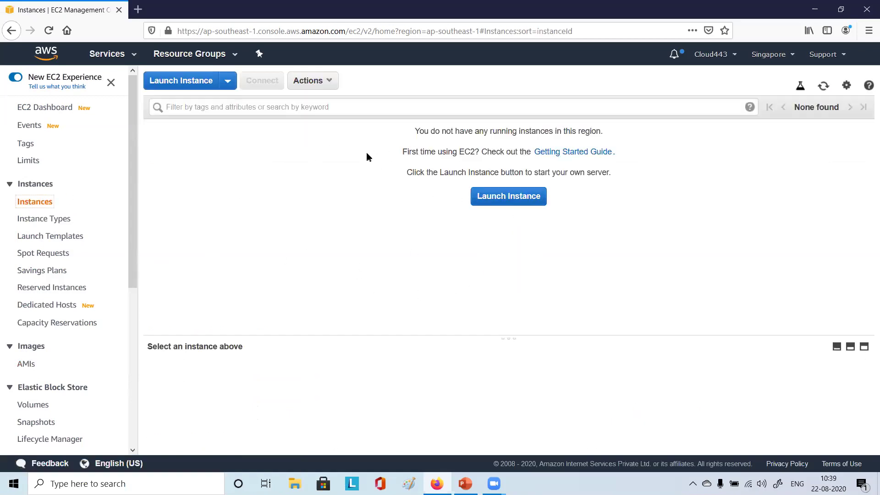
left_click(26, 364)
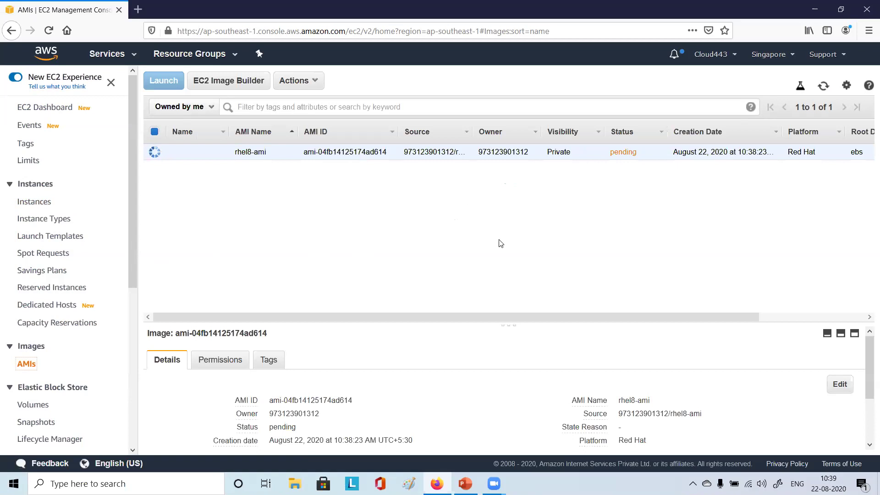
Refresh the Singapore AMI list repeatedly to monitor the status of the copied rhel8-ami
left_click(824, 87)
left_click(824, 87)
left_click(824, 87)
left_click(823, 87)
left_click(824, 87)
left_click(824, 87)
left_click(824, 88)
left_click(823, 86)
left_click(824, 86)
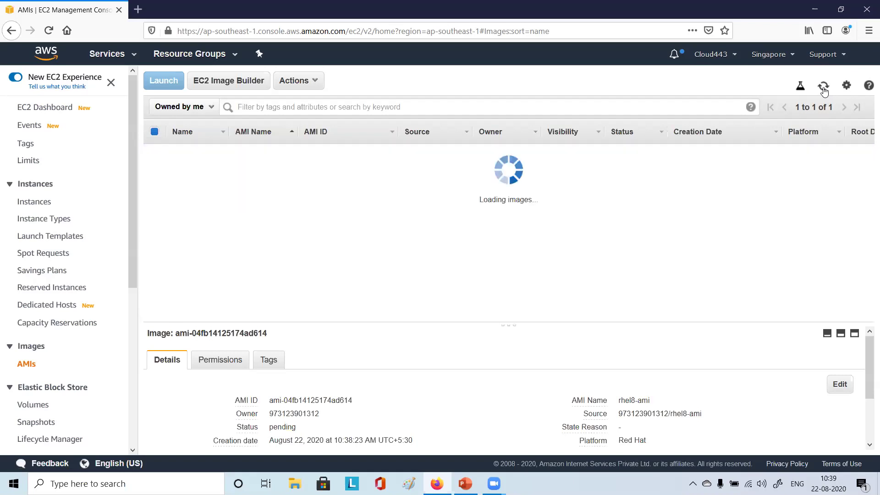
left_click(823, 86)
left_click(823, 86)
left_click(823, 86)
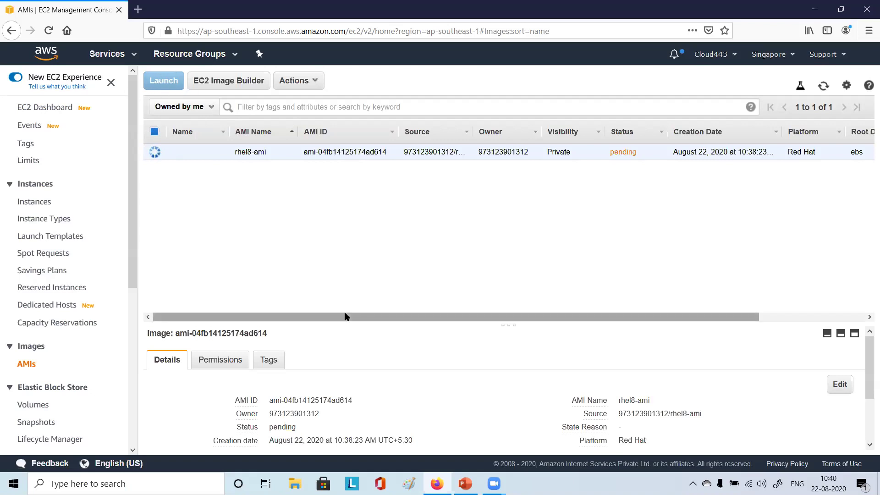
left_click(823, 87)
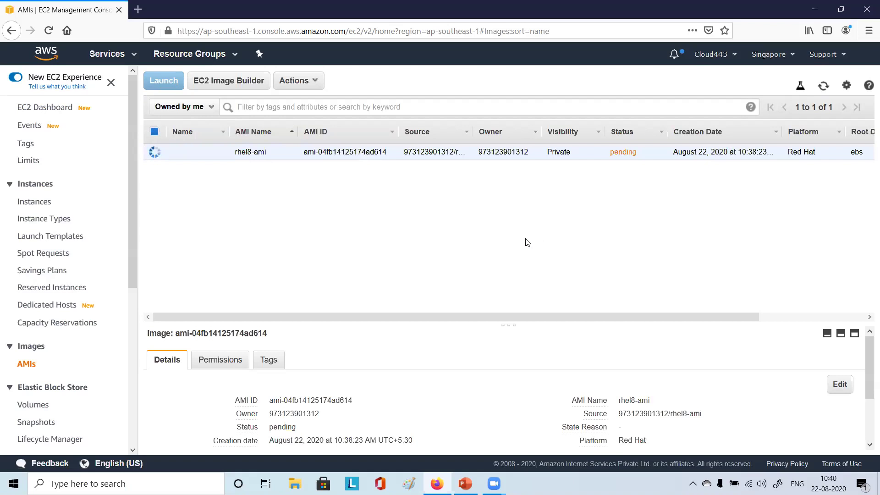
Browse the EC2 instance types offered in the Singapore region, comparing vCPUs, memory, storage and network performance
left_click(45, 203)
left_click(53, 222)
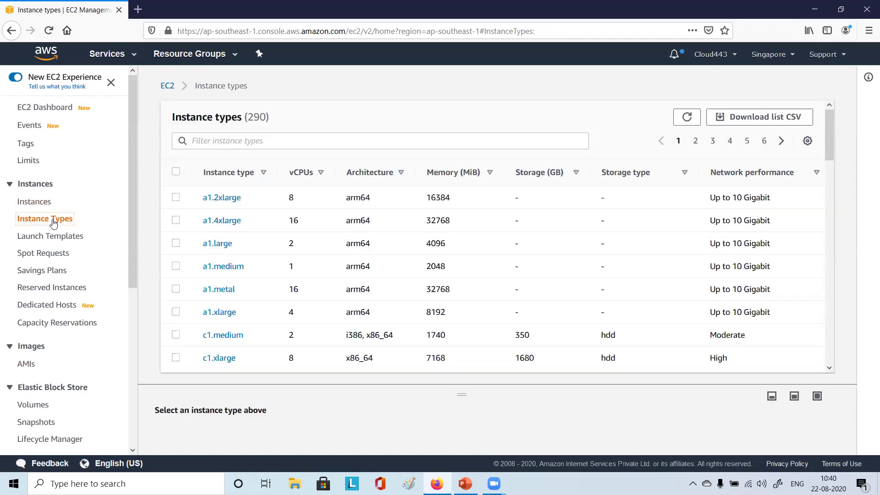
scroll(352, 279, "down", 2)
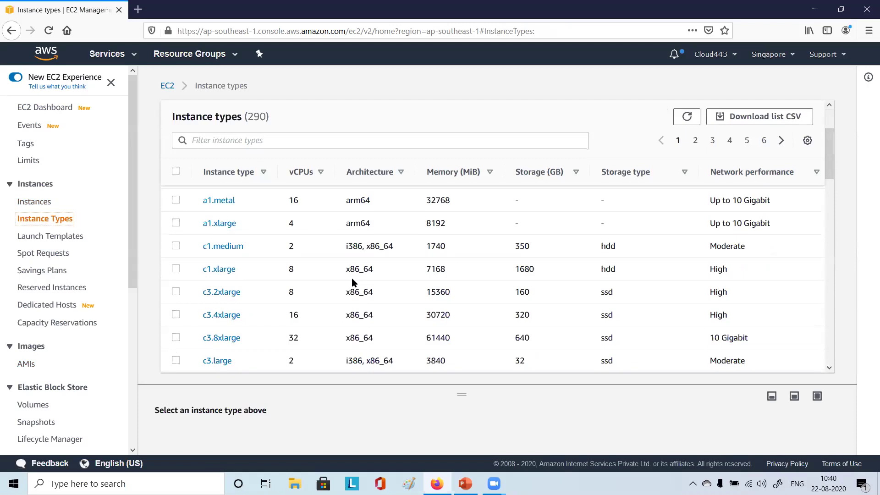
scroll(352, 278, "down", 15)
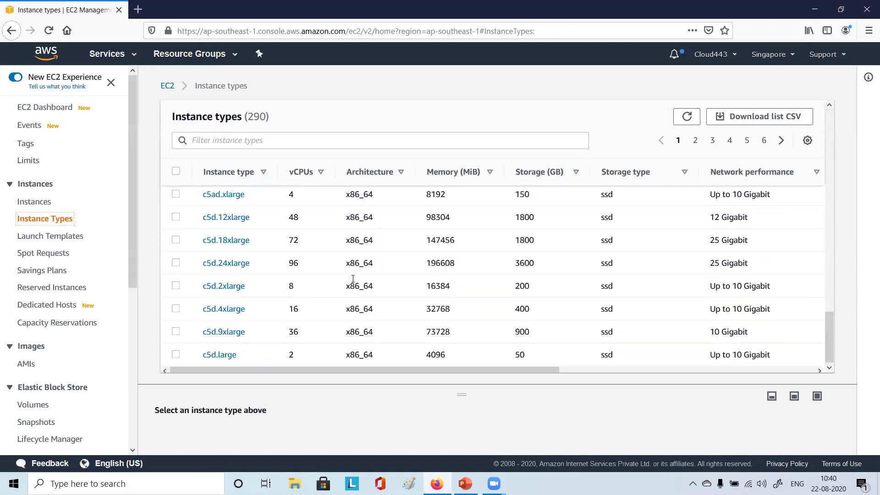
scroll(353, 279, "up", 10)
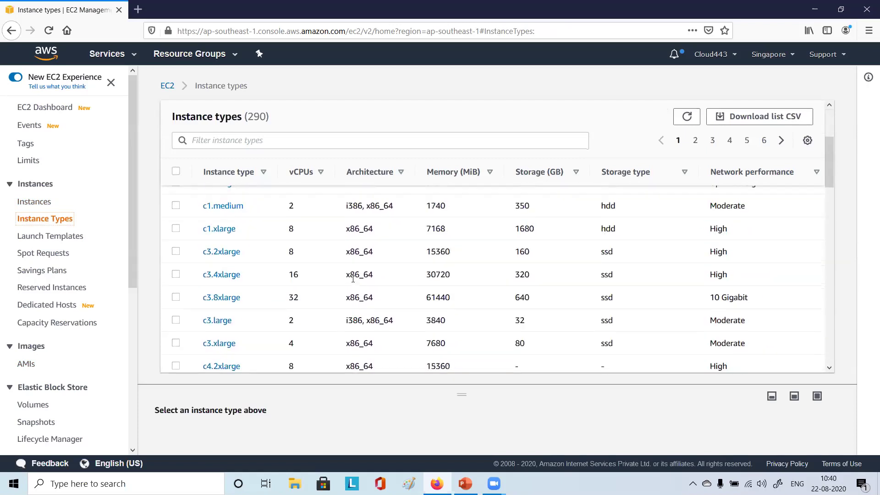
scroll(352, 279, "up", 3)
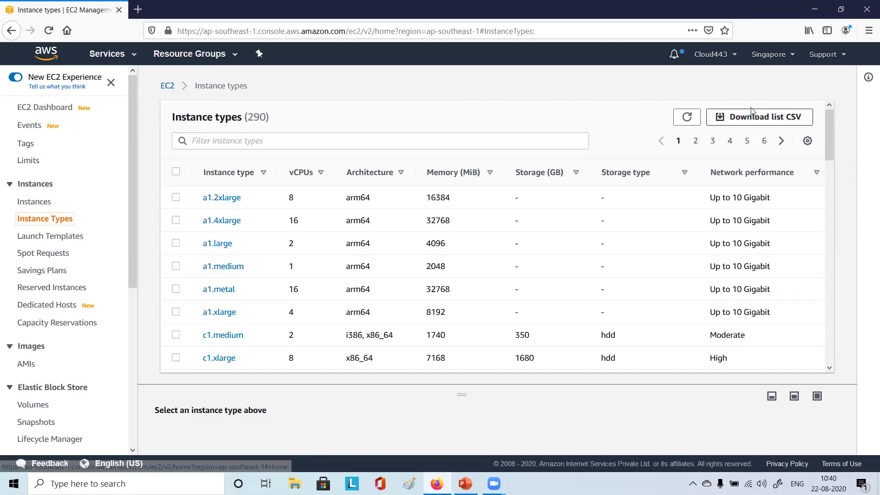
Read the EC2 launch templates overview with its benefits and features, and view the Spot Requests page
left_click(52, 239)
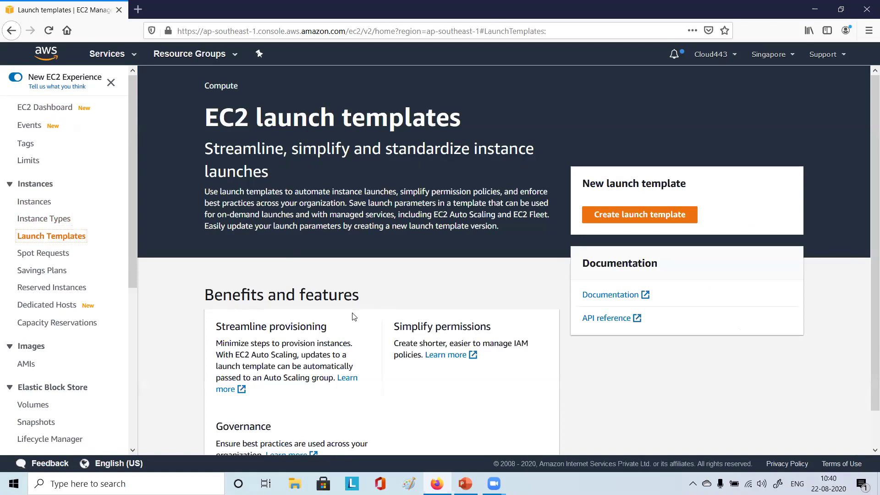
scroll(353, 315, "down", 1)
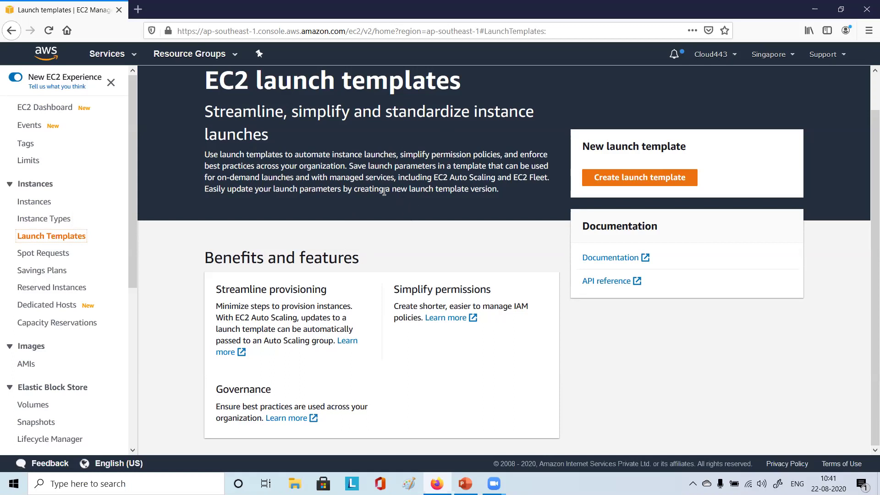
scroll(326, 207, "up", 1)
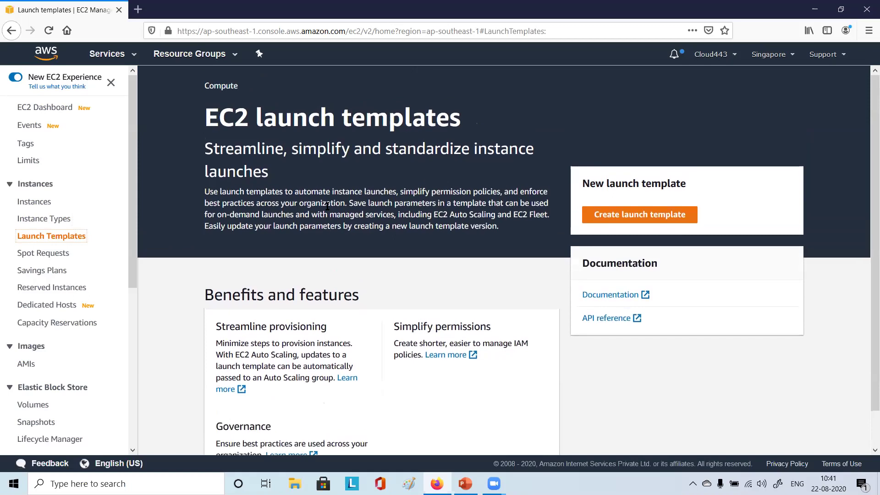
scroll(328, 206, "down", 1)
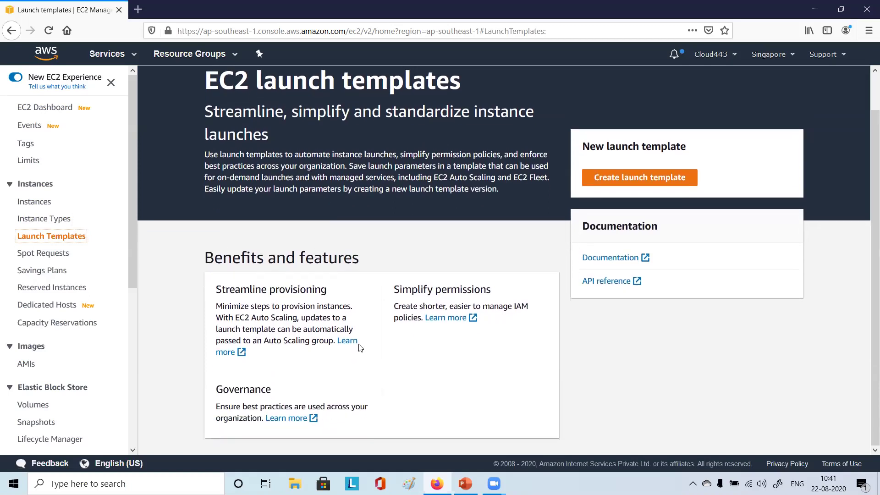
left_click(49, 253)
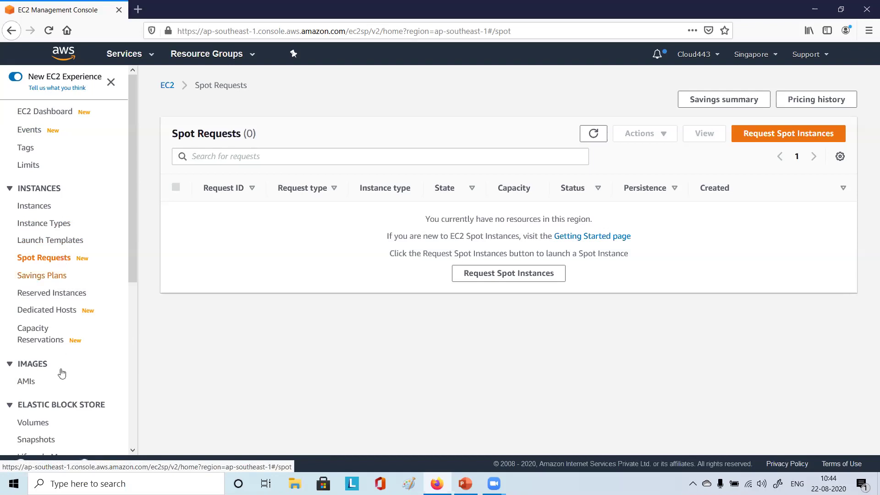
Return to the owned AMIs in Singapore and refresh the list to recheck the copy's status
scroll(36, 339, "down", 2)
left_click(25, 321)
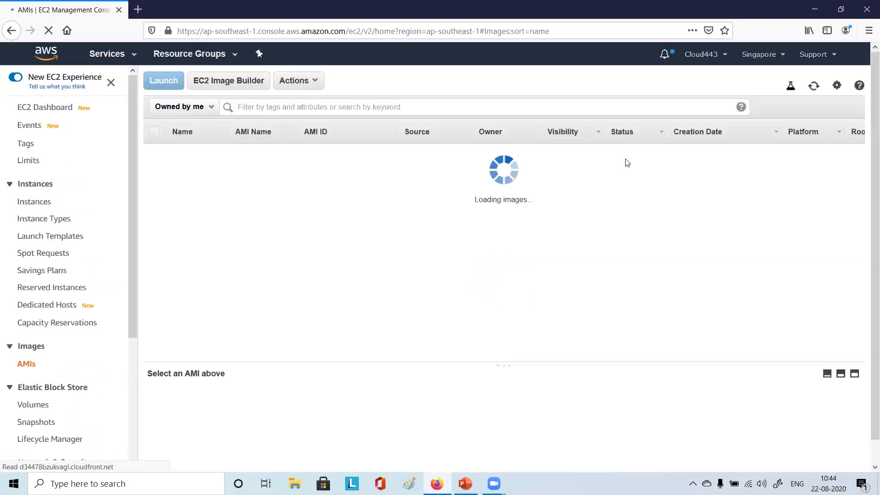
left_click(824, 86)
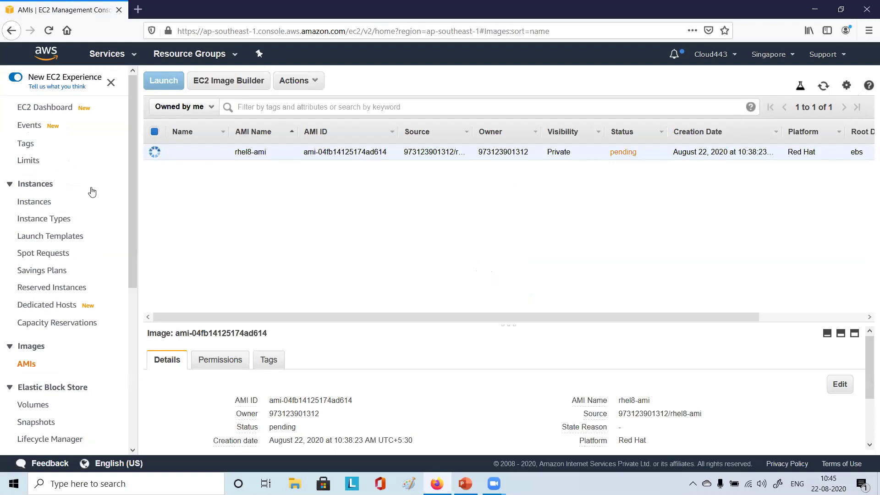
View the owned AMIs in US East (Ohio), and switch back to Asia Pacific (Singapore) to compare
left_click(793, 58)
left_click(684, 104)
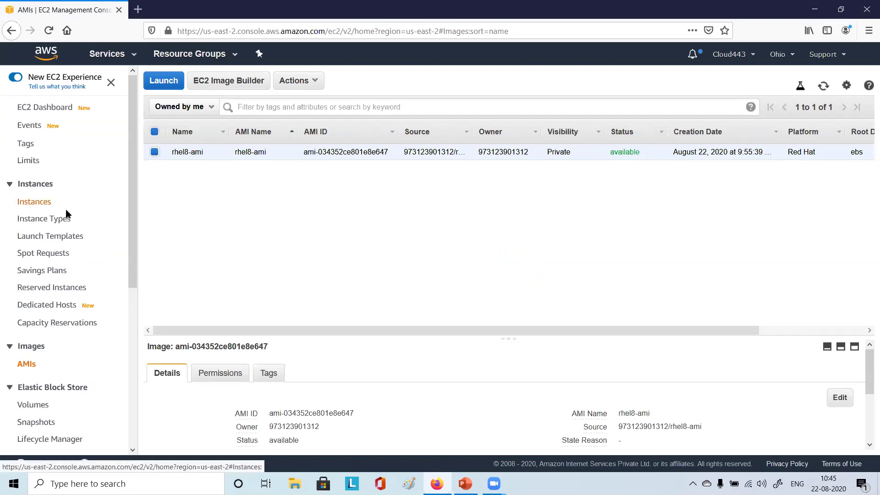
left_click(785, 56)
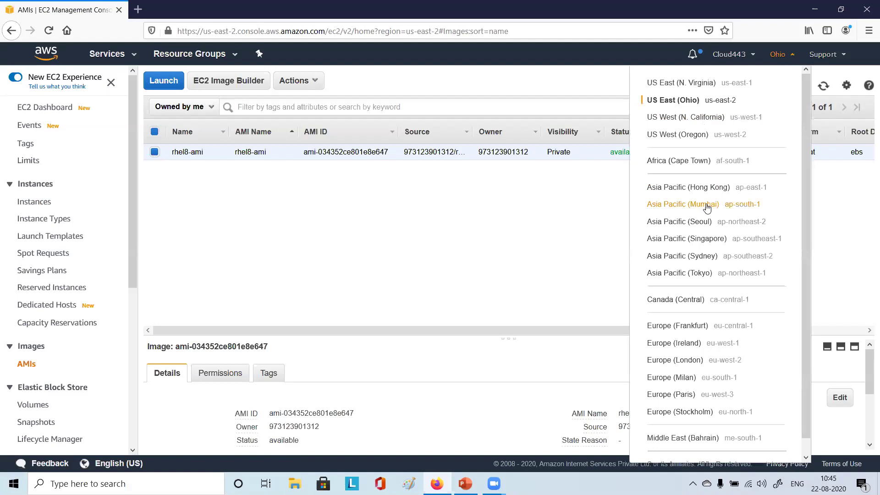
left_click(696, 239)
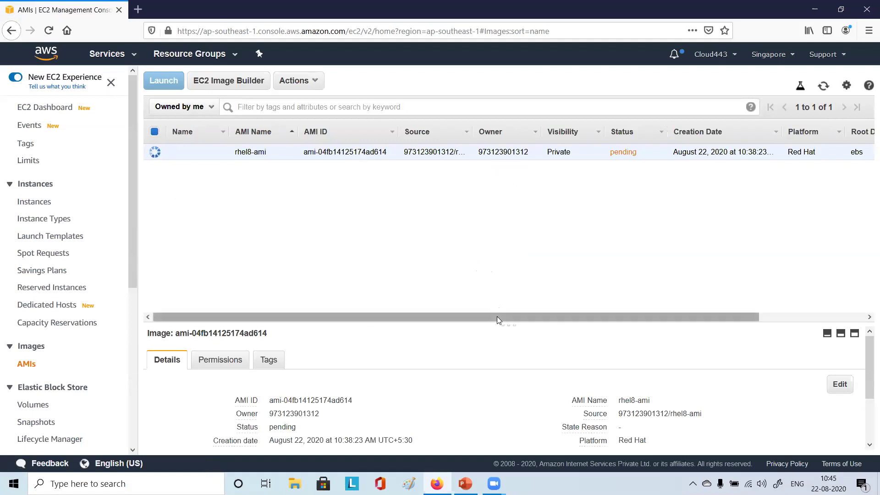
Examine the copied rhel8-ami's remaining columns in the Singapore list and the actions available for it
scroll(496, 316, "right", 3)
scroll(523, 320, "left", 3)
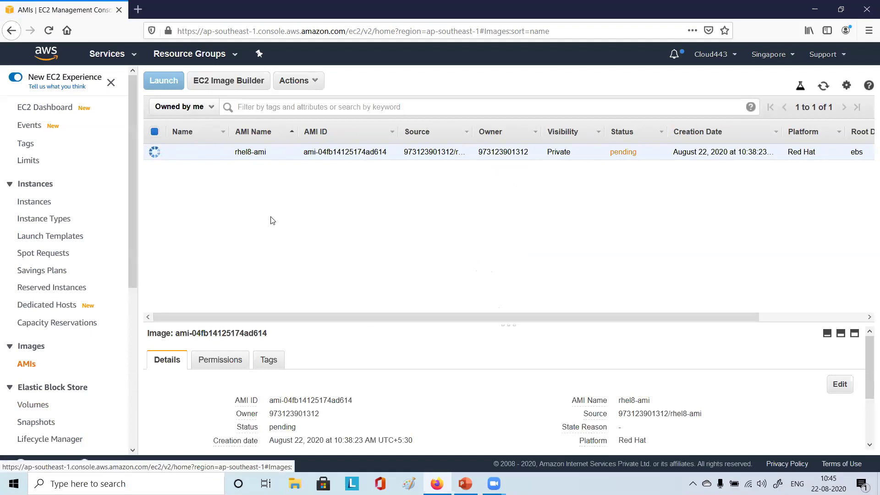
left_click(316, 81)
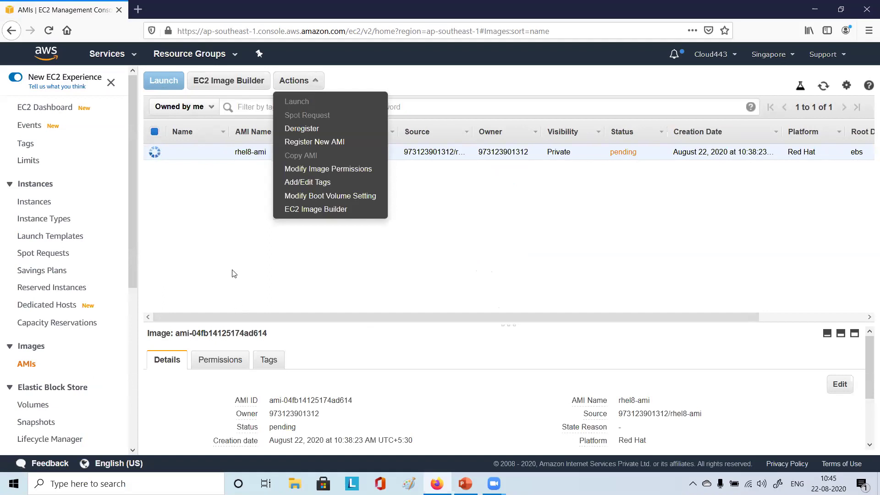
left_click(198, 218)
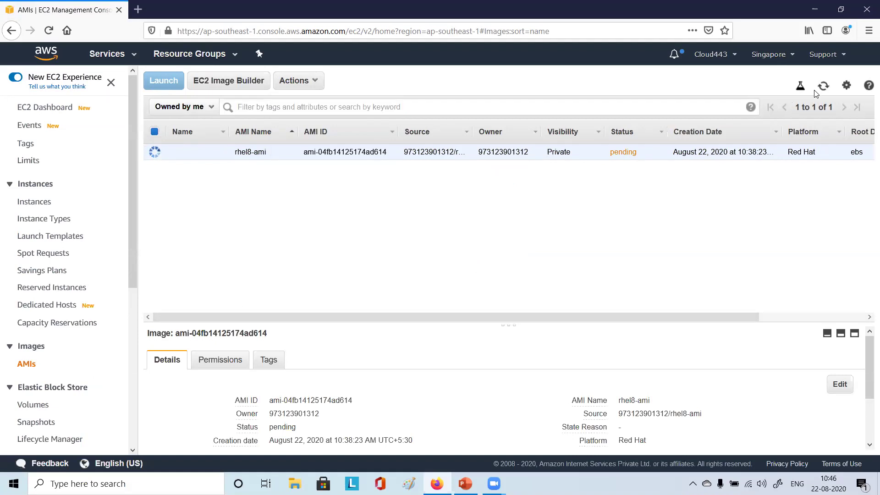
Return to the US East (Ohio) region and show its Elastic Block Store volumes
left_click(790, 55)
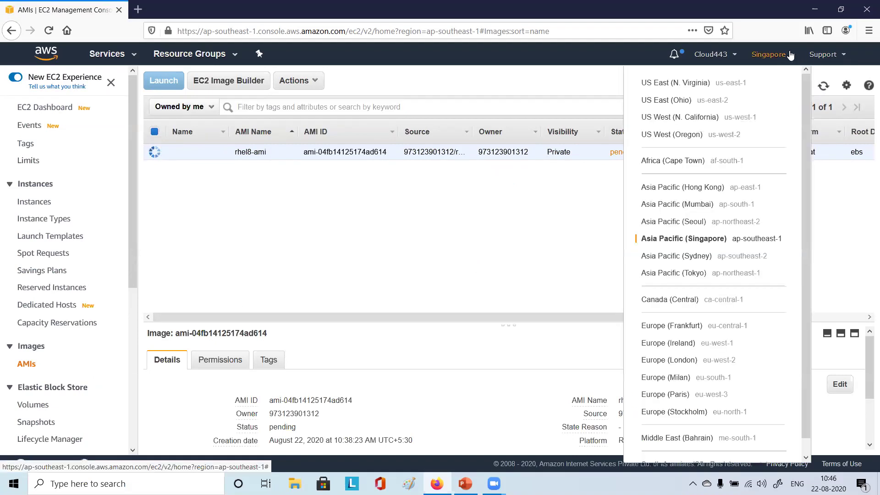
left_click(696, 100)
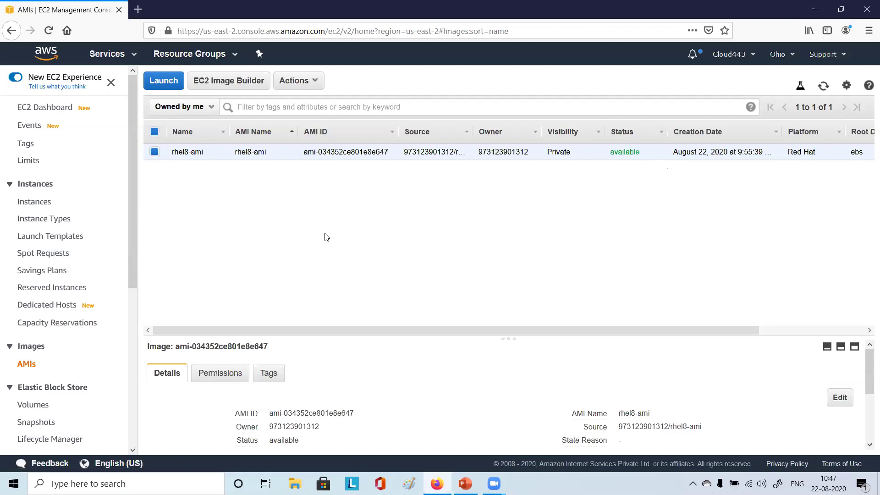
scroll(49, 258, "down", 3)
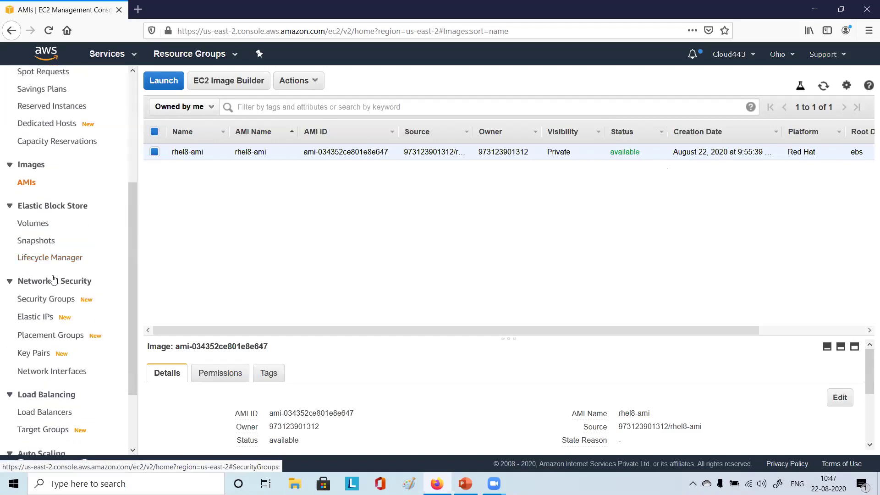
left_click(37, 225)
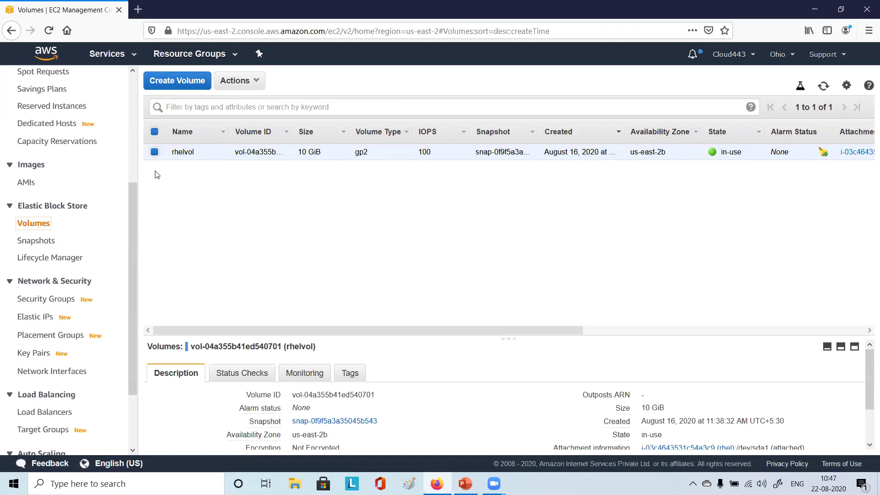
Examine the actions available for the rhelvol volume
left_click(258, 84)
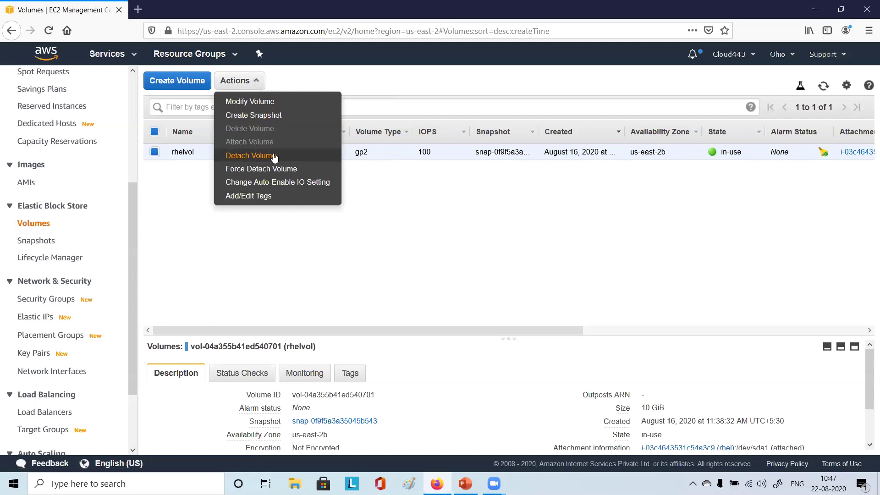
left_click(684, 178)
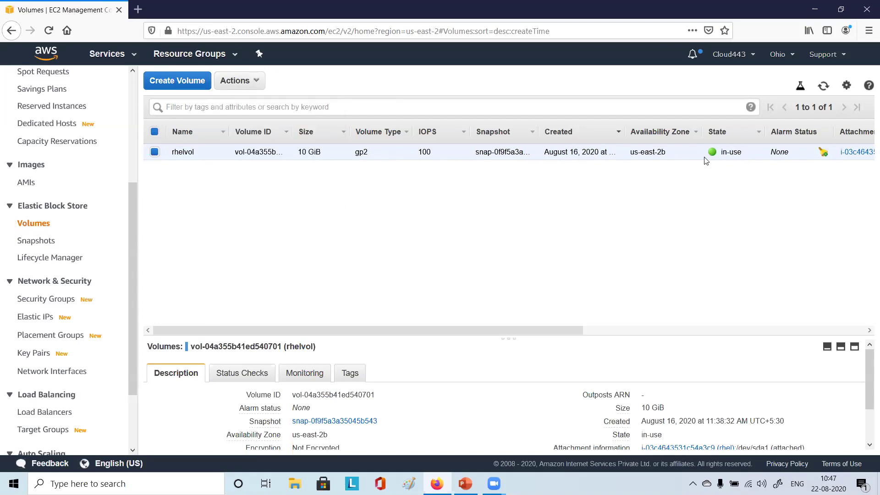
left_click(255, 82)
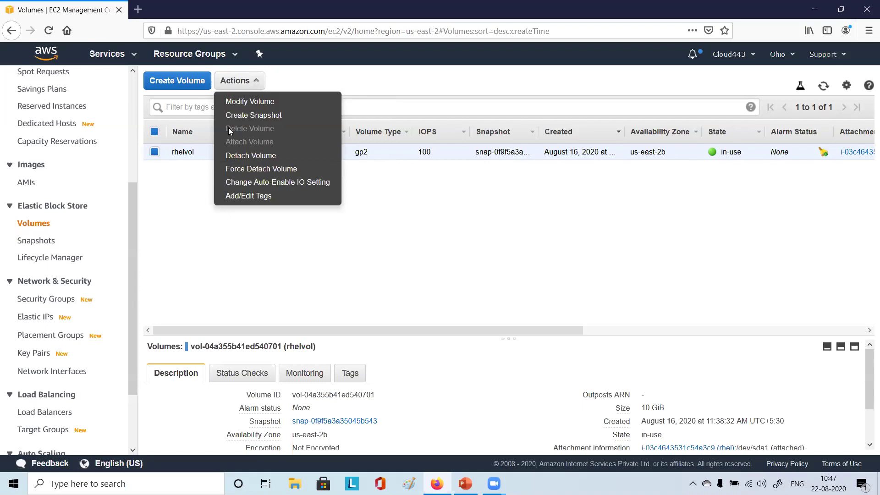
left_click(385, 235)
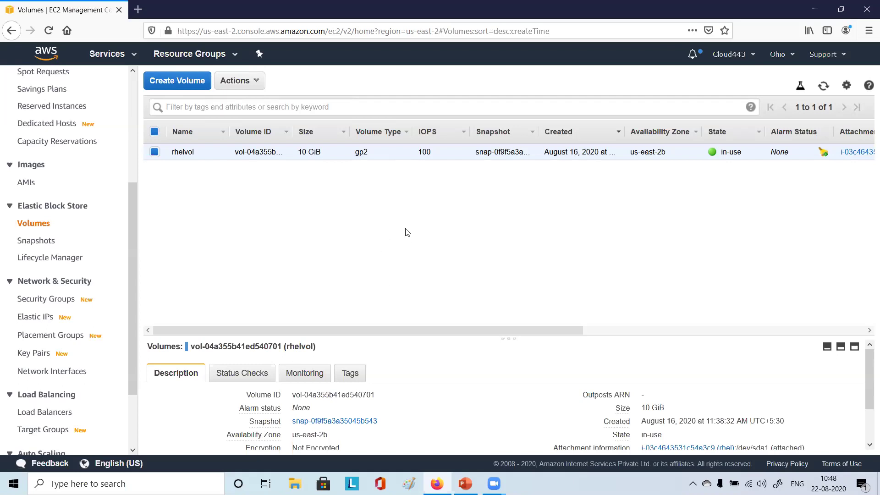
left_click(182, 82)
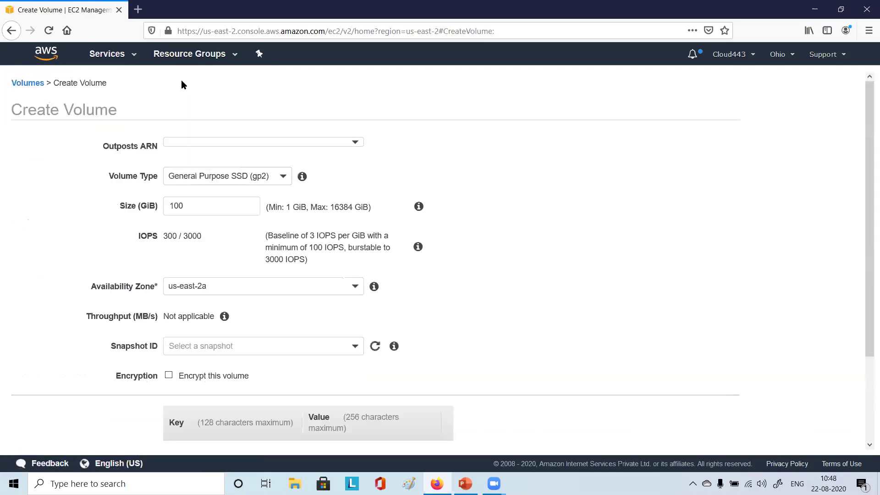
left_click(28, 84)
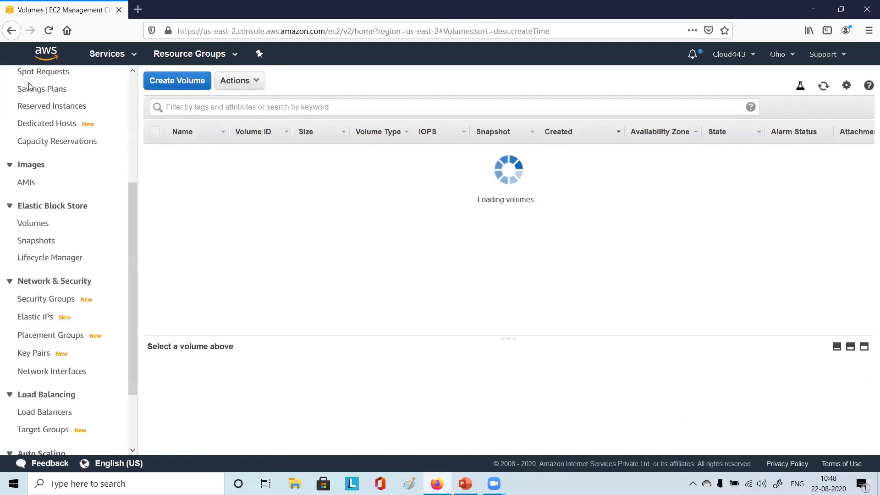
left_click(171, 83)
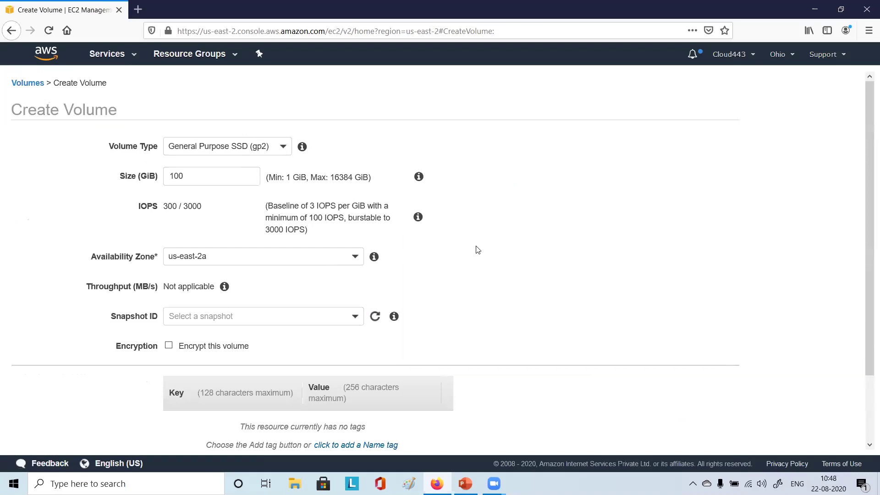
left_click(265, 156)
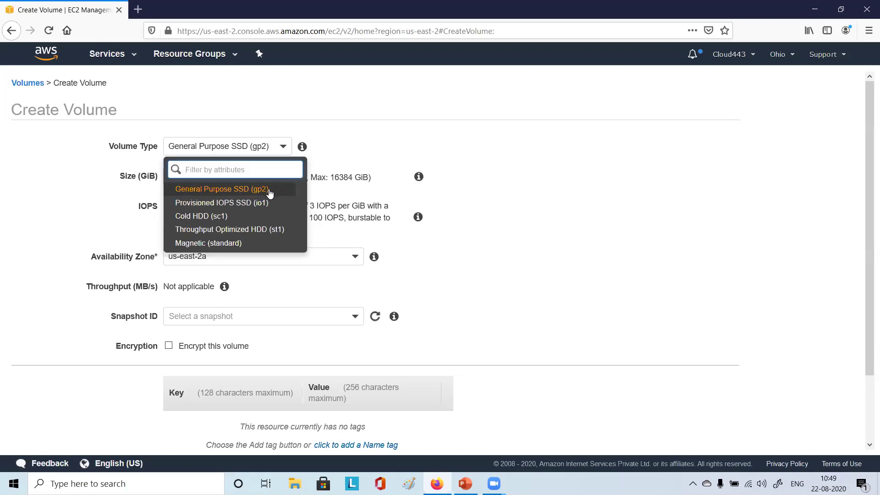
left_click(269, 189)
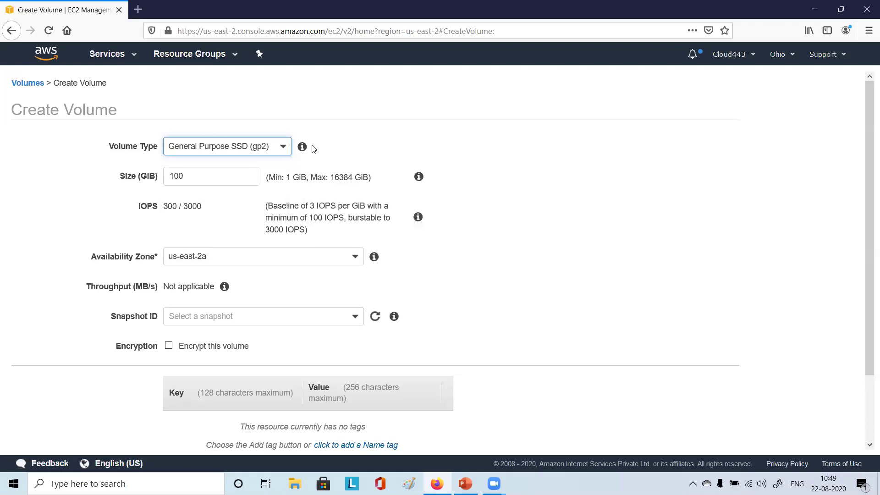
double_click(190, 176)
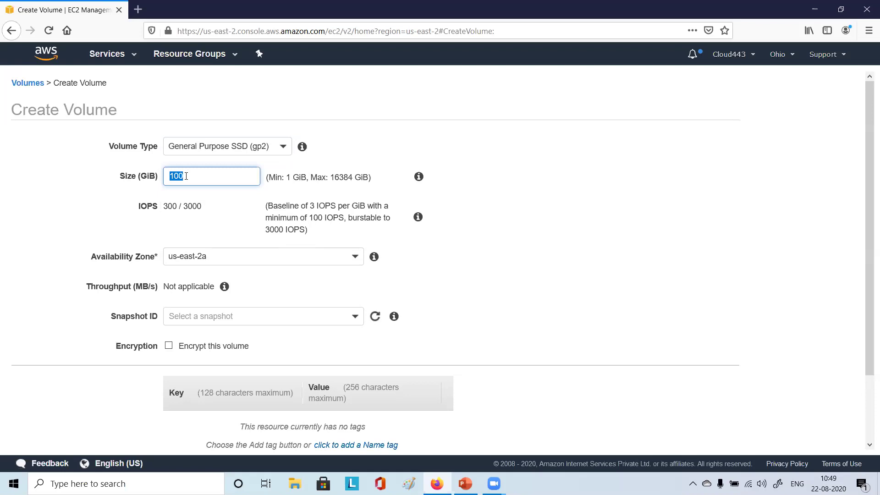
type("1")
left_click(470, 215)
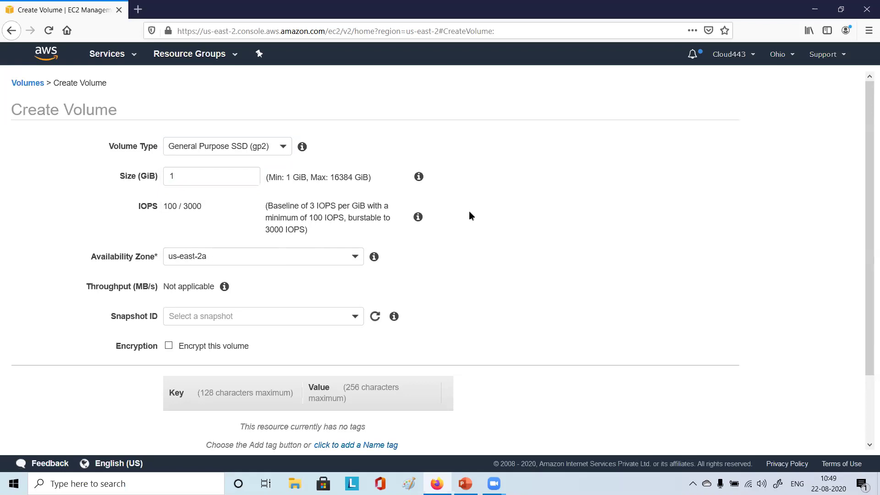
scroll(452, 227, "down", 2)
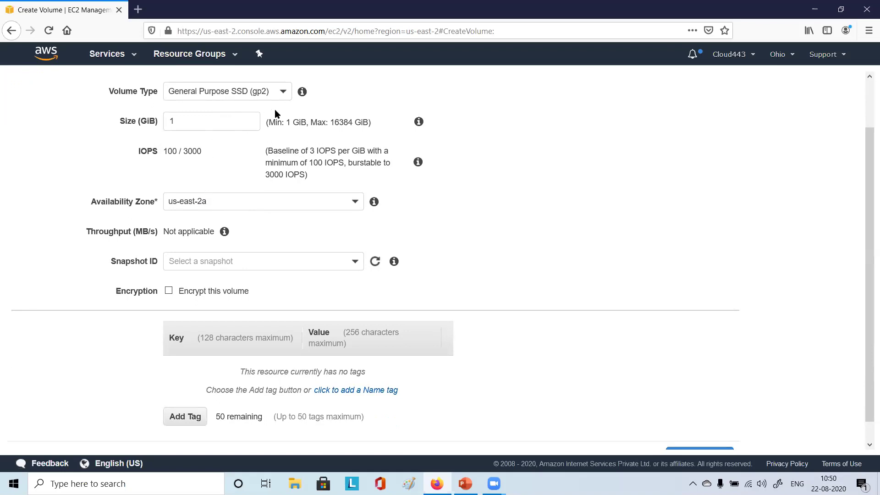
scroll(296, 200, "up", 1)
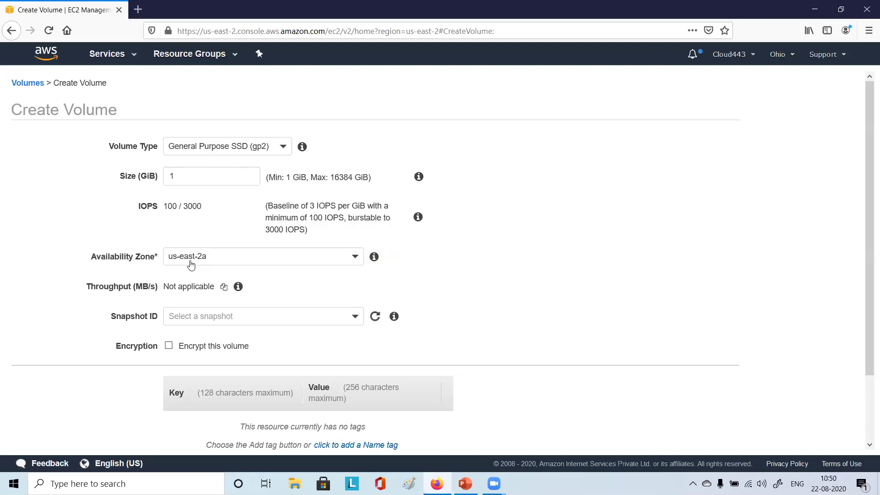
left_click(232, 264)
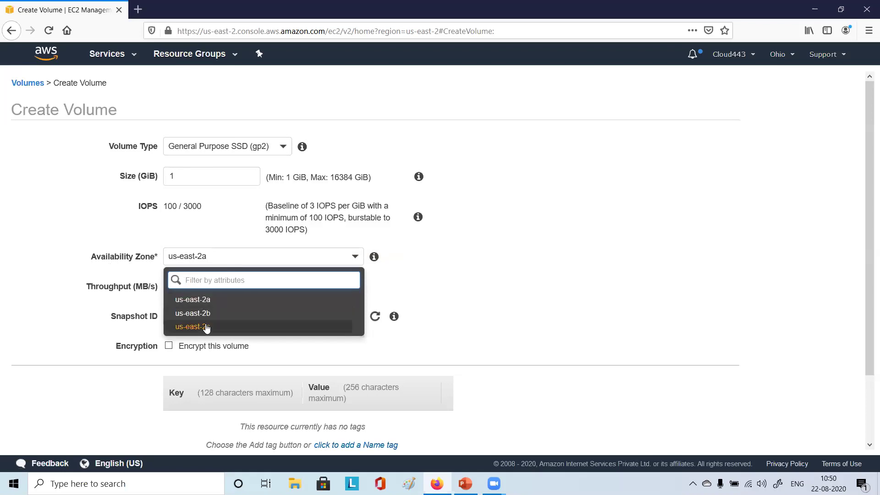
left_click(62, 204)
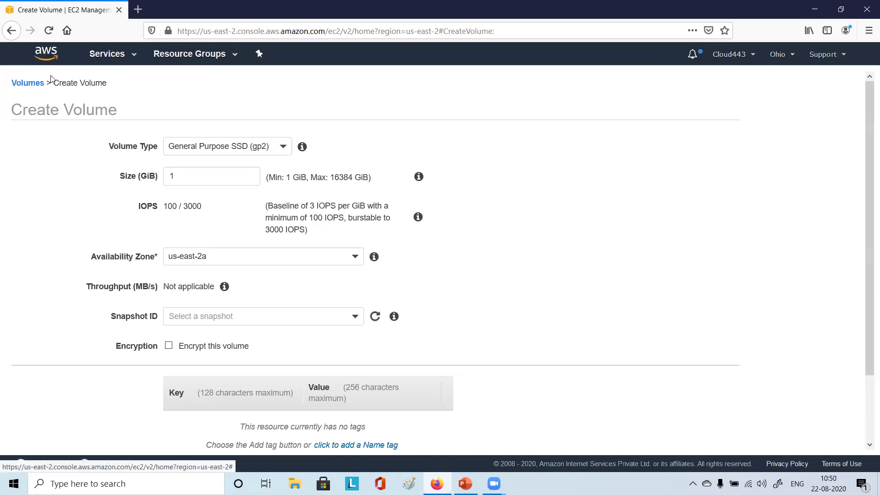
Return to the EC2 dashboard, show the instances, and check the rhel instance's availability zone
left_click(128, 55)
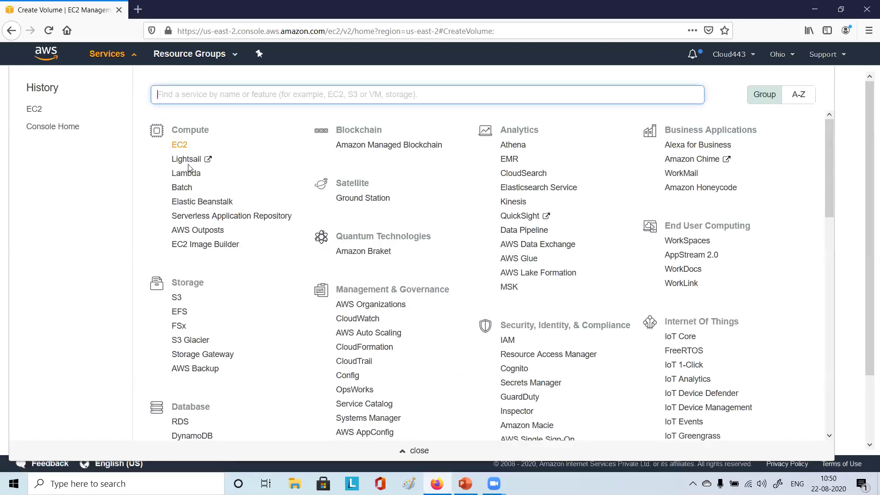
left_click(179, 146)
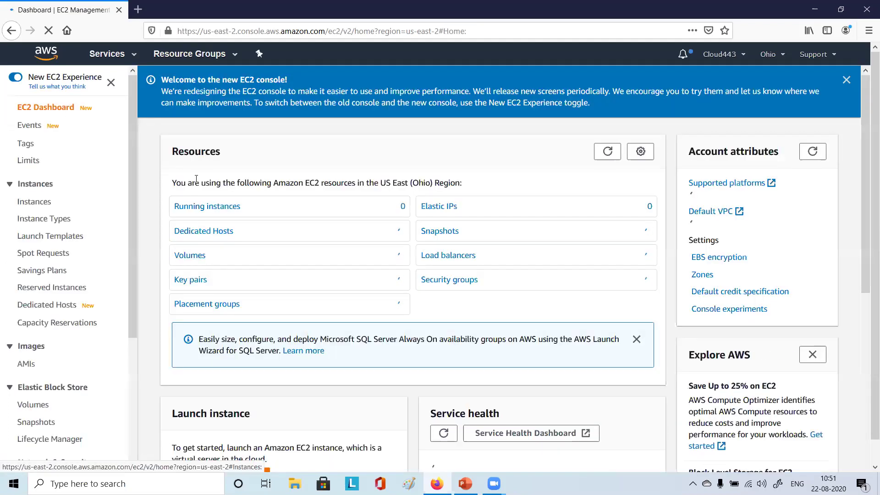
left_click(233, 207)
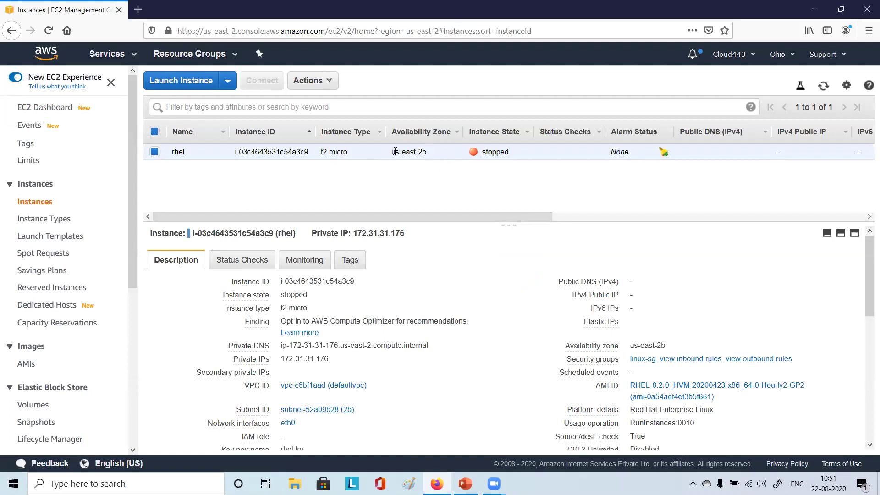
left_click_drag(391, 152, 431, 154)
left_click(432, 151)
left_click_drag(390, 152, 438, 157)
left_click(432, 187)
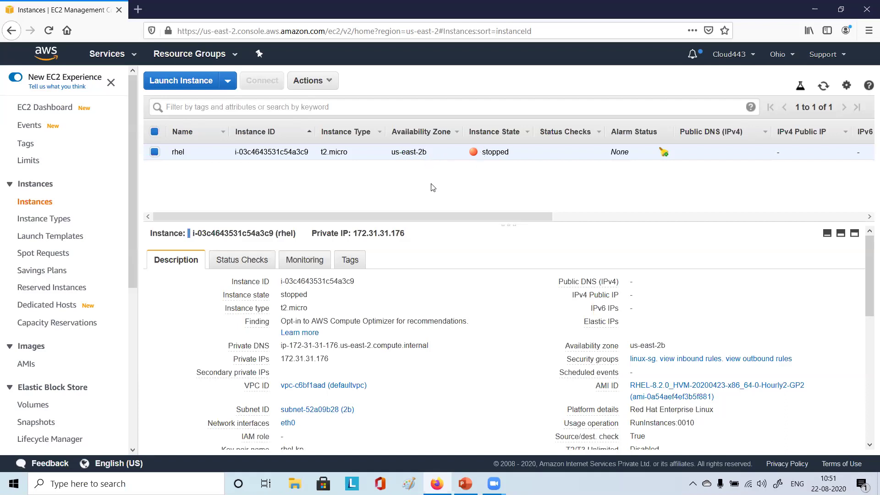
double_click(413, 152)
left_click(414, 152)
Start a new EBS volume with a size of 1 GiB in availability zone us-east-2b
scroll(27, 304, "down", 2)
scroll(29, 307, "down", 1)
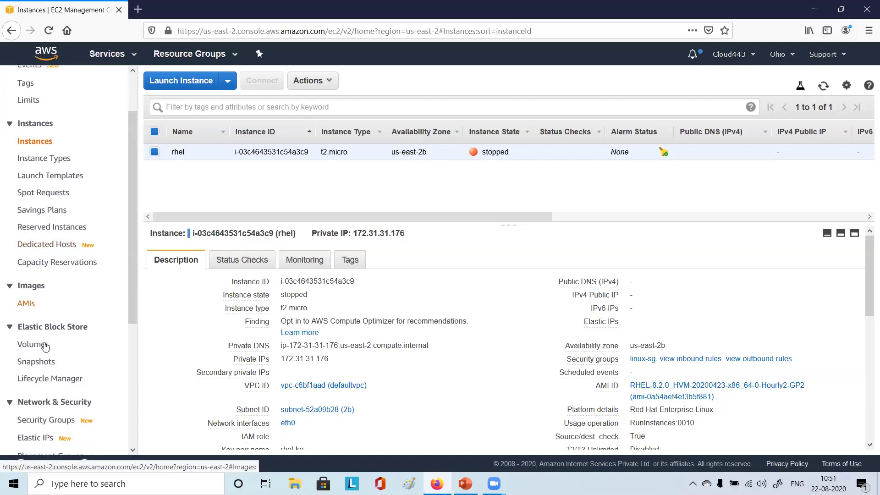
left_click(41, 346)
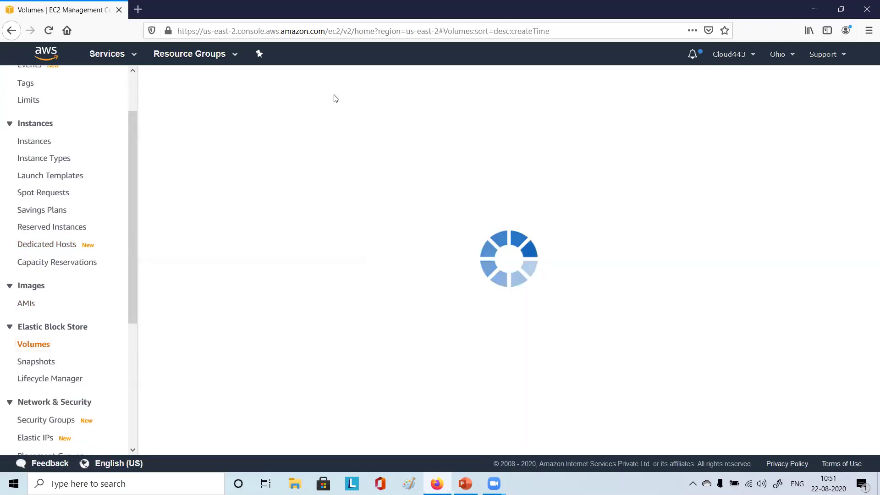
left_click(187, 84)
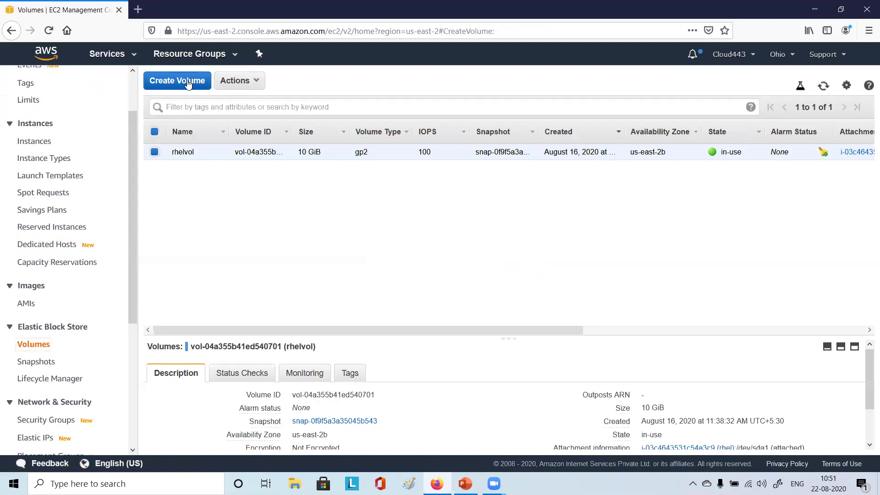
double_click(215, 178)
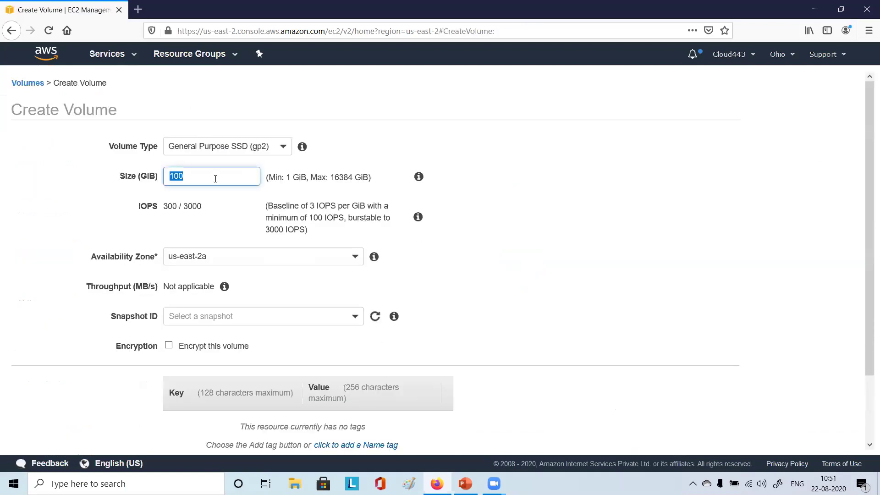
type("1")
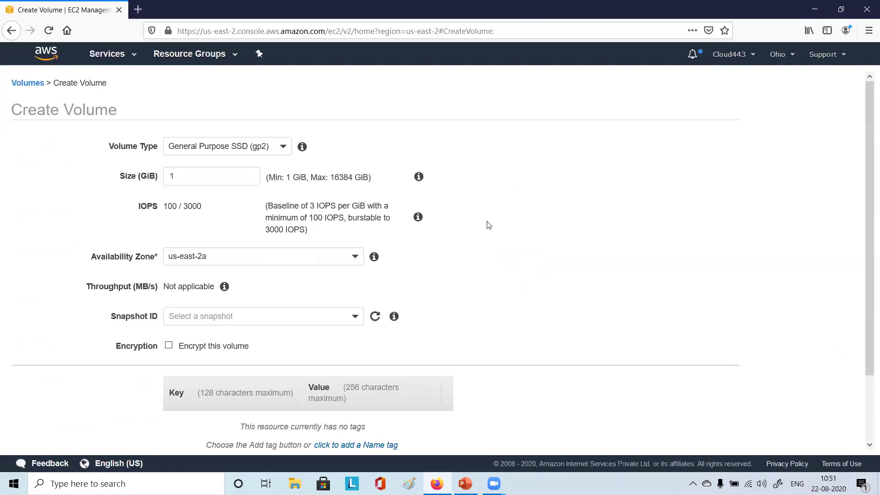
left_click(228, 259)
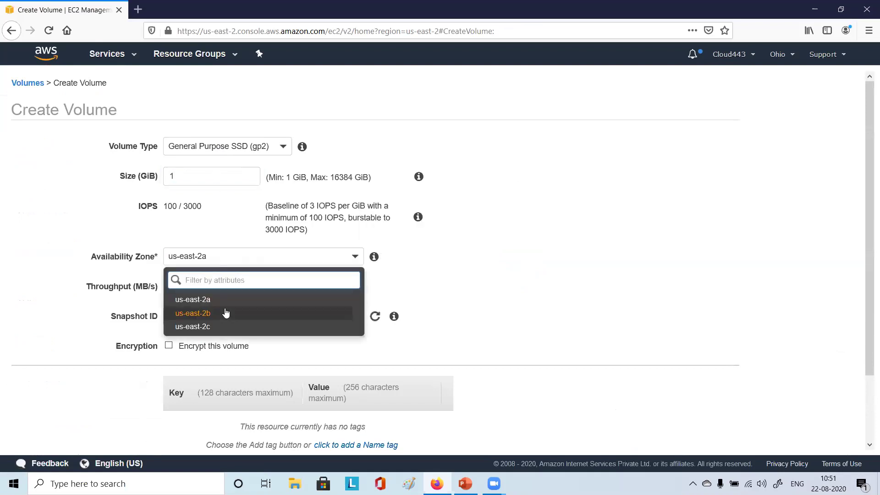
left_click(226, 313)
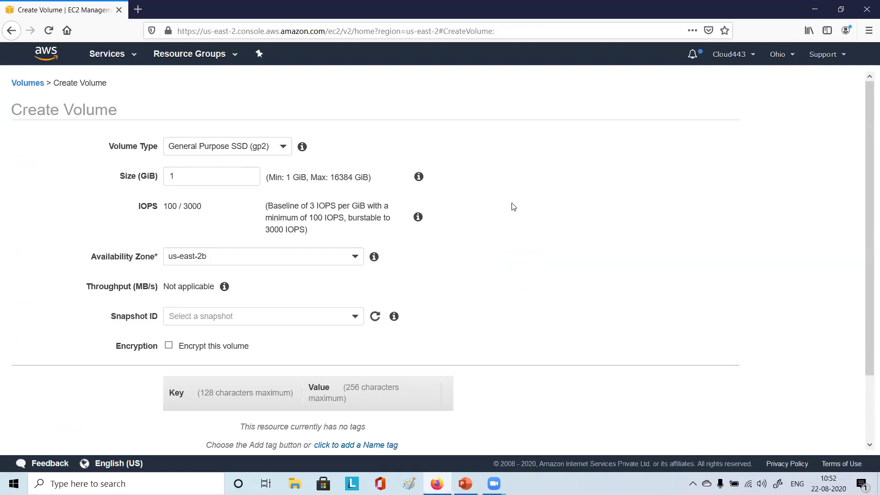
Review the new volume's remaining settings, including the help for the snapshot and volume type options
scroll(513, 207, "down", 2)
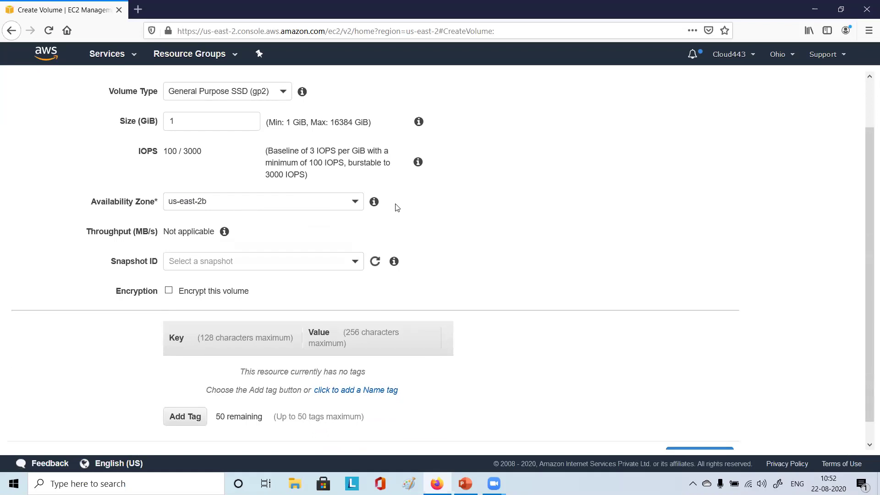
scroll(397, 208, "down", 1)
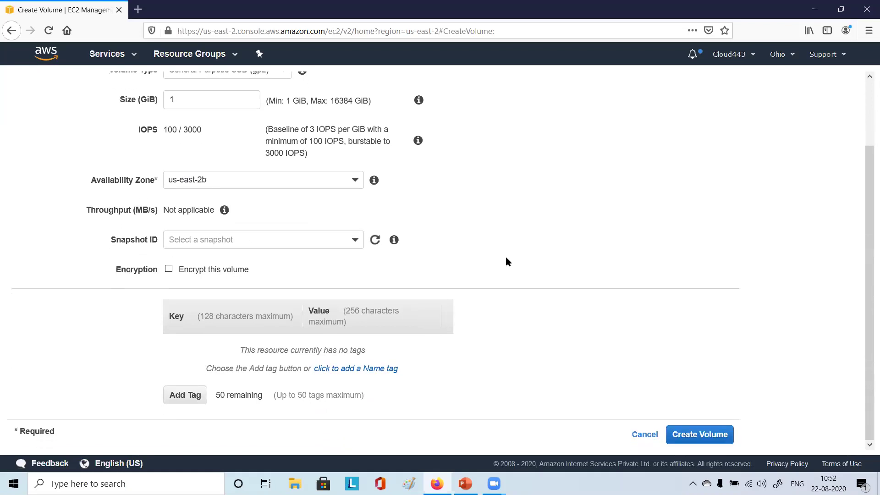
scroll(507, 262, "up", 2)
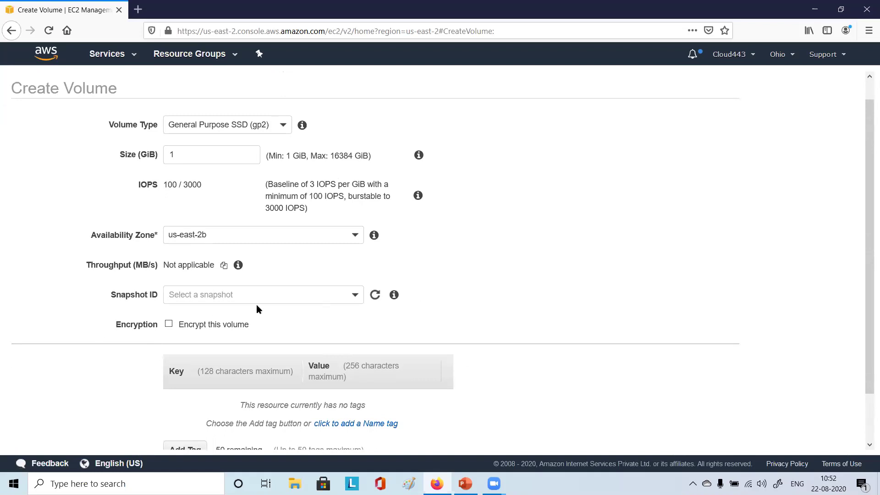
mouse_move(402, 300)
scroll(502, 301, "down", 2)
scroll(501, 301, "up", 2)
mouse_move(302, 125)
Add a Name tag with the value rhel-1g, create the volume, and return to the volumes list
scroll(571, 226, "down", 2)
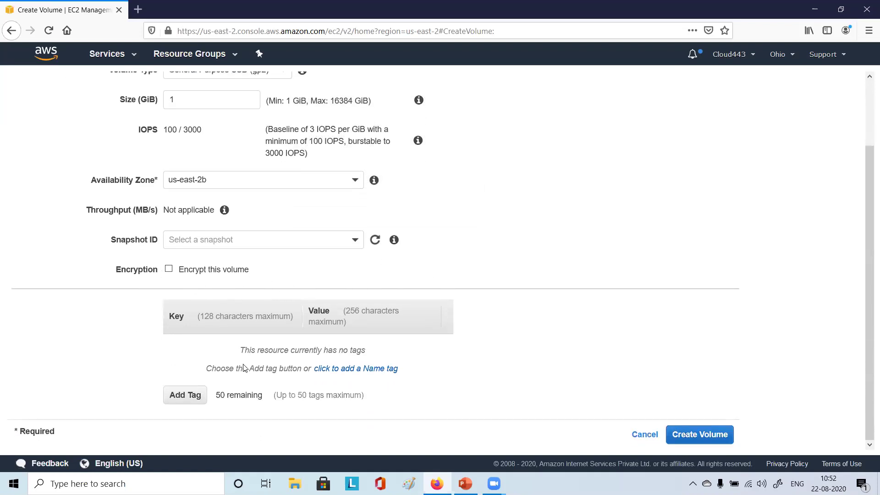
left_click(185, 395)
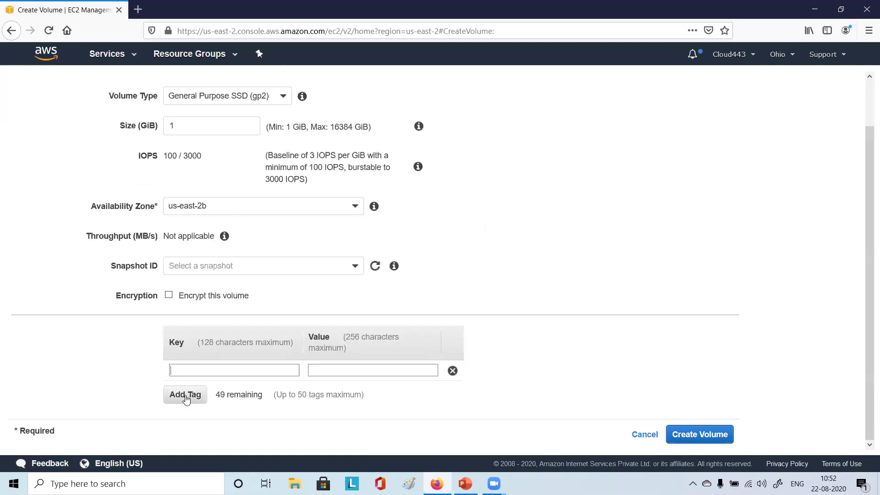
left_click(228, 367)
type("Name")
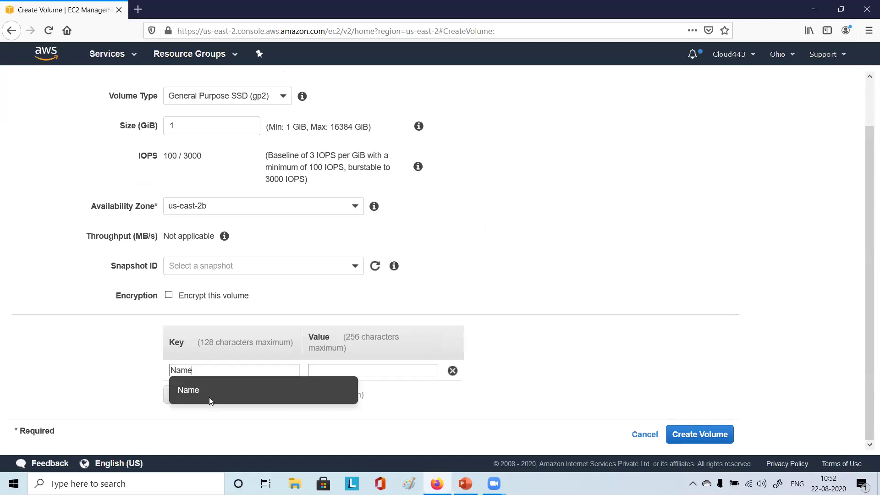
left_click(211, 400)
left_click(341, 367)
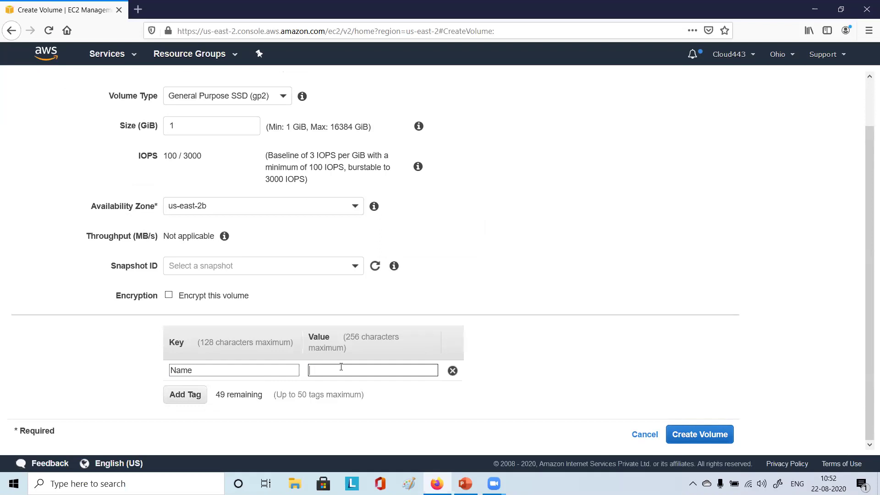
type("rhe")
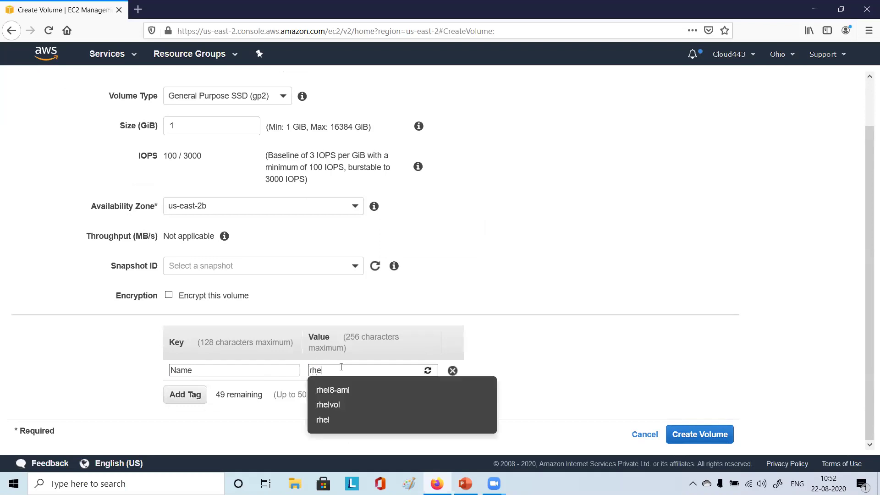
type("l-")
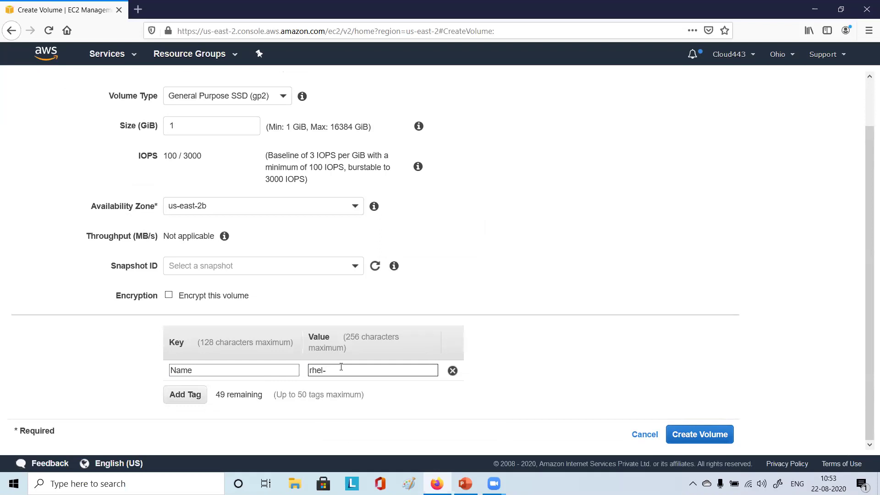
type("1g")
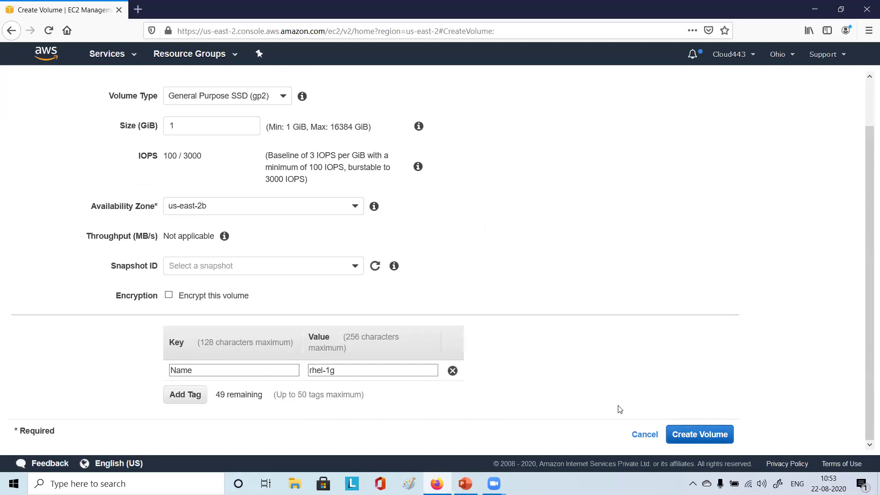
key("Return")
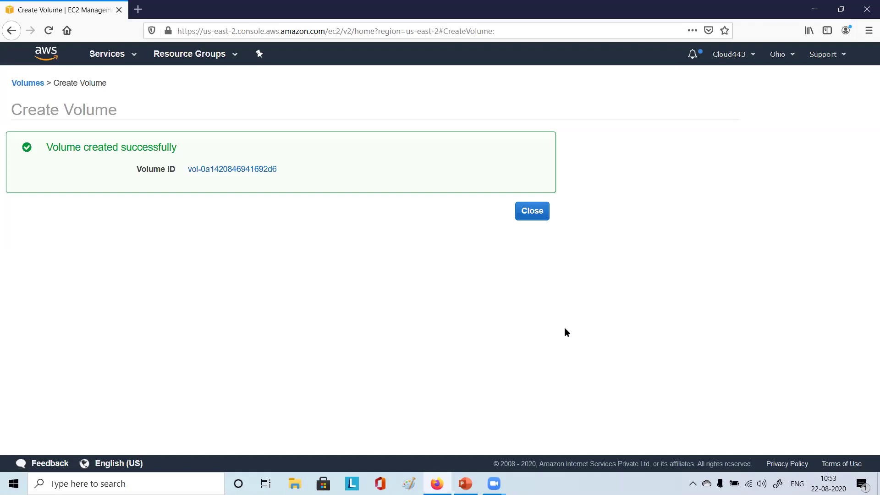
left_click(527, 215)
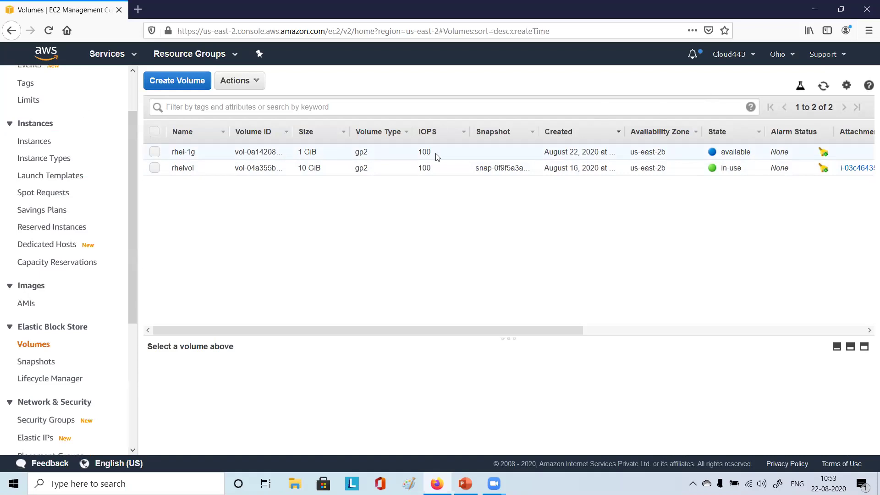
Refresh the volumes list, select the rhel-1g volume, and enlarge its details to inspect them
left_click(824, 87)
left_click(154, 154)
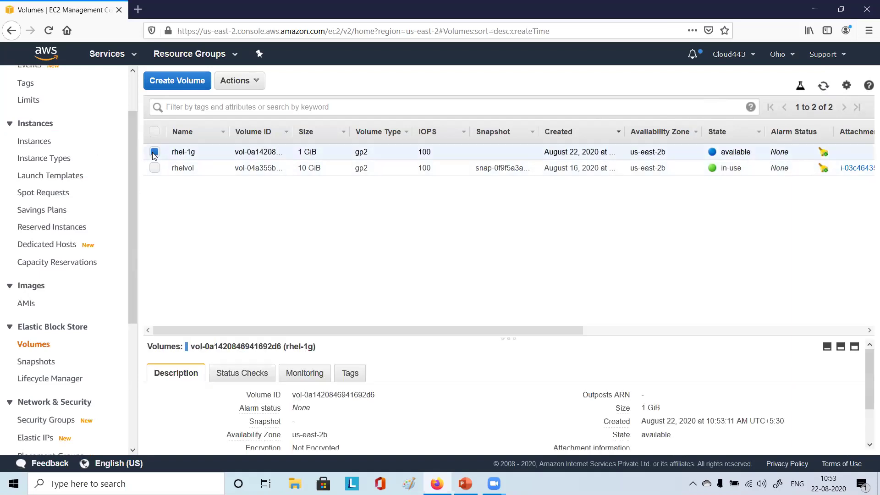
left_click_drag(397, 338, 399, 270)
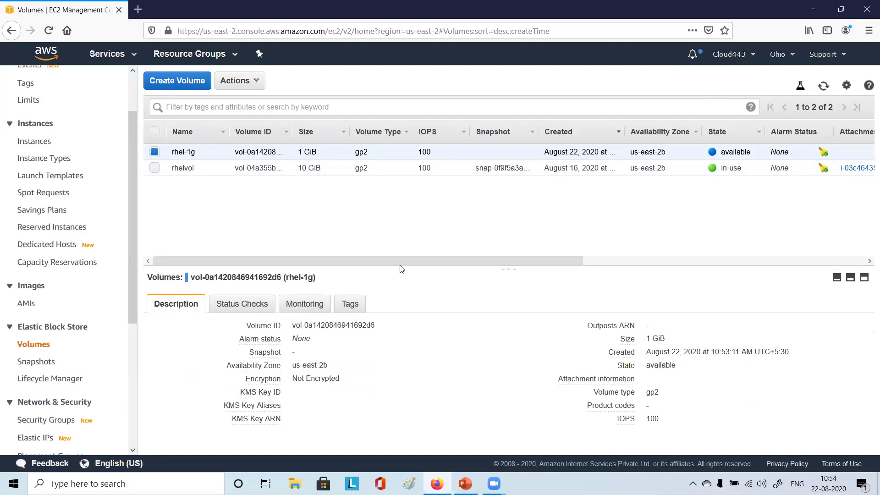
left_click_drag(399, 268, 400, 249)
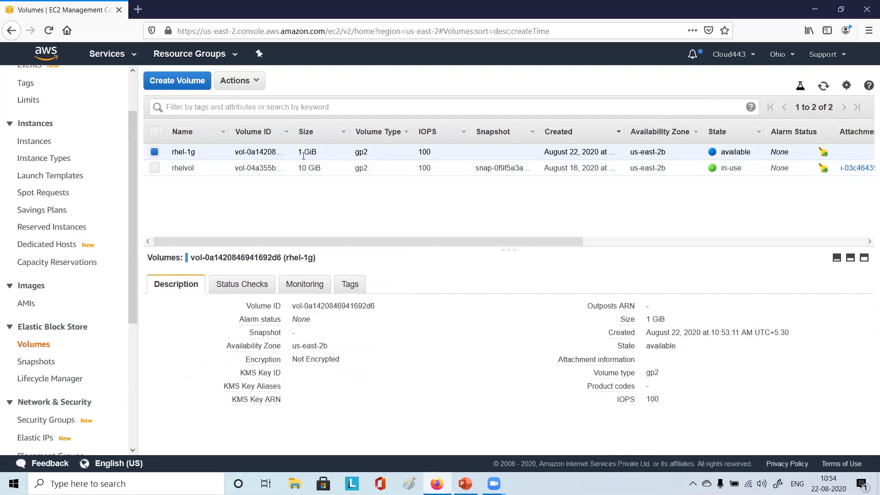
Start attaching the rhel-1g volume and choose the rhel instance as its target, with device /dev/sdf
left_click(256, 86)
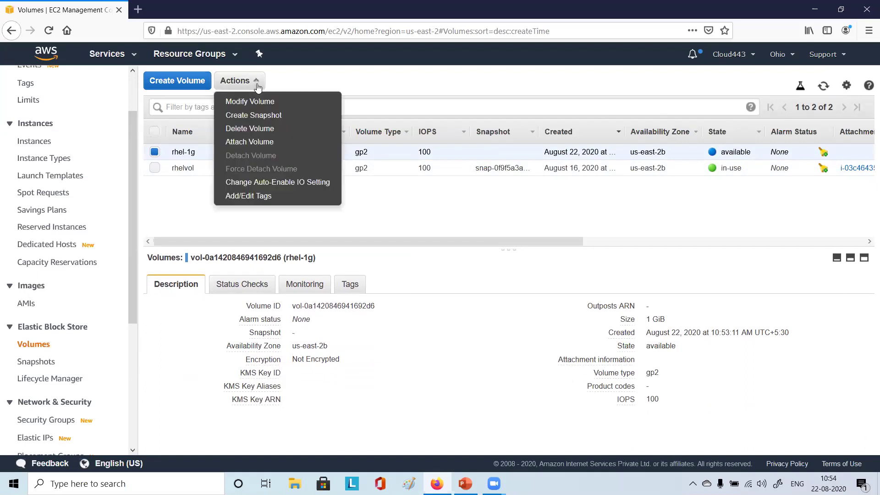
left_click(260, 144)
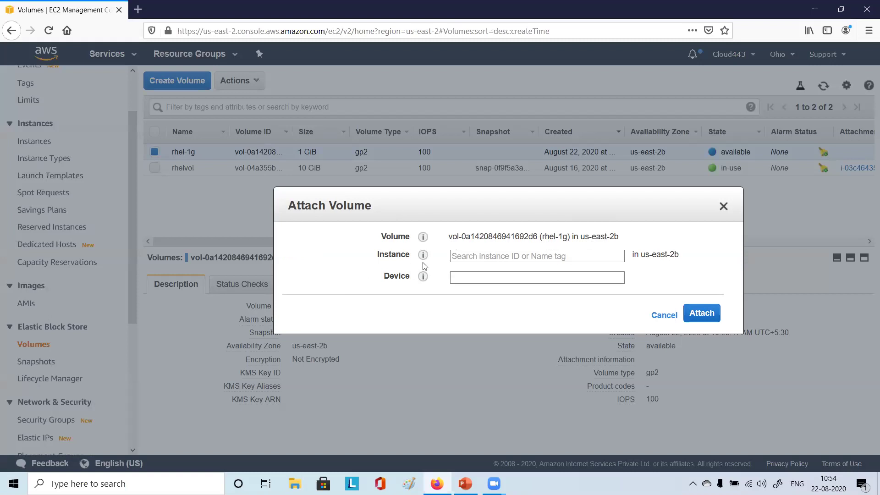
left_click(500, 256)
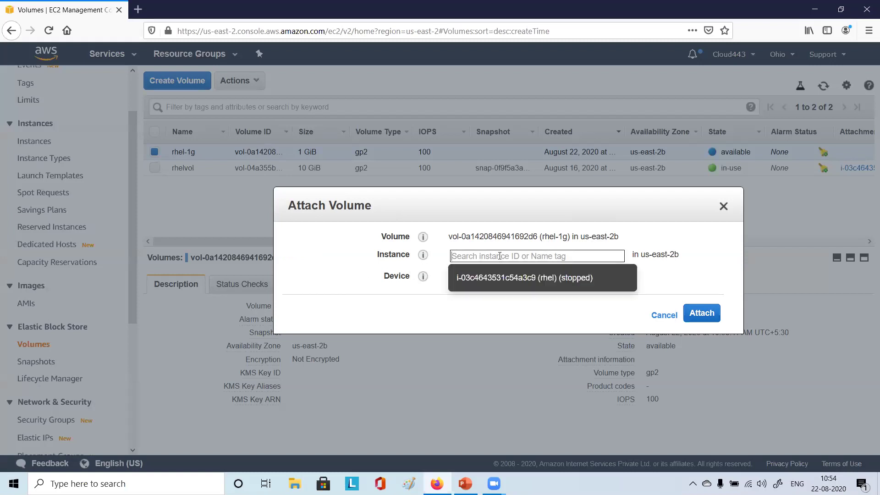
left_click(535, 279)
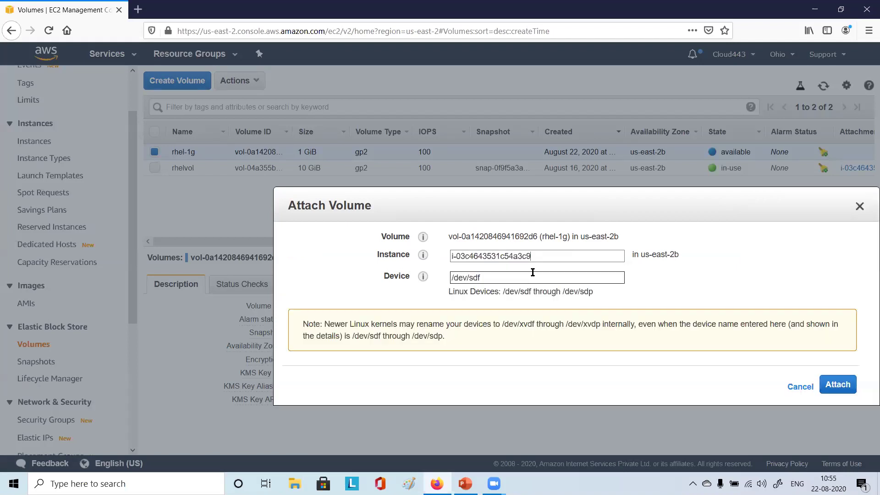
left_click_drag(545, 236, 578, 236)
left_click(546, 255)
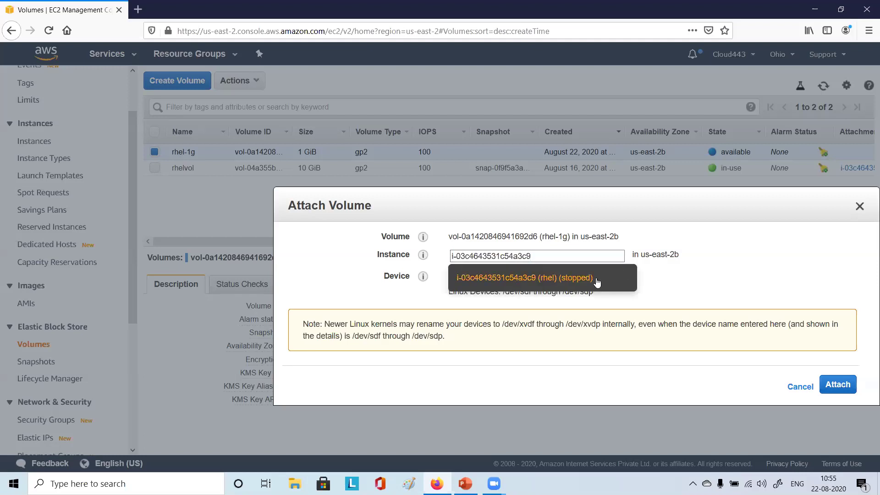
left_click(541, 279)
left_click(541, 280)
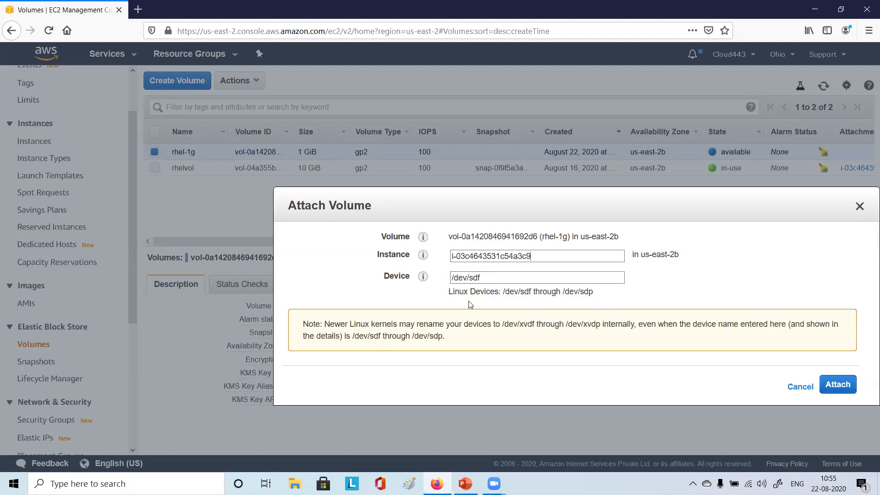
Examine the note about newer Linux kernels renaming attached devices and compare it with the device name
left_click_drag(340, 324, 484, 325)
left_click(504, 324)
left_click_drag(518, 325, 587, 324)
left_click(546, 324)
left_click(756, 342)
left_click_drag(362, 337, 456, 337)
left_click(456, 337)
left_click(477, 279)
left_click_drag(501, 323, 536, 323)
left_click(527, 338)
mouse_move(535, 323)
left_mouse_down()
mouse_move(502, 322)
mouse_move(534, 324)
left_mouse_up()
left_click(518, 324)
left_click(525, 335)
left_click_drag(338, 336, 447, 324)
left_click(468, 335)
left_click_drag(536, 323, 502, 323)
left_click(525, 345)
Attach the rhel-1g volume to the rhel instance as /dev/sdf
left_click(836, 385)
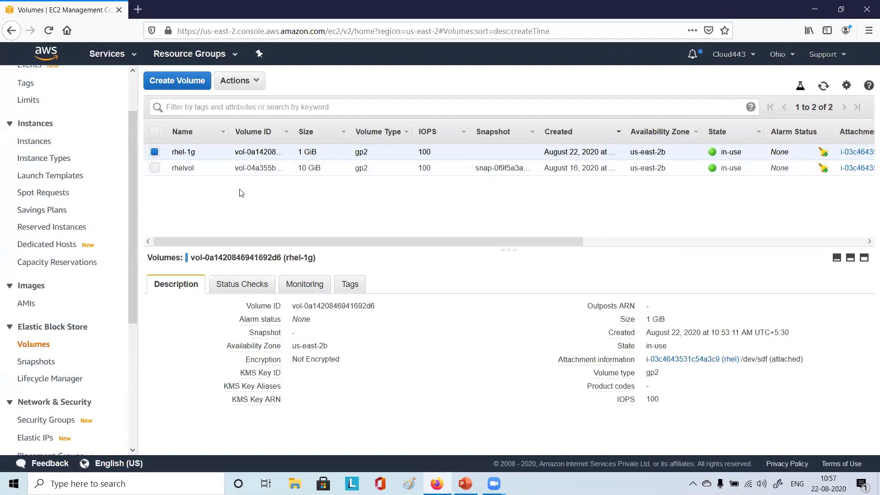
Go to the instances list and start the stopped rhel instance
scroll(46, 220, "up", 3)
left_click(46, 205)
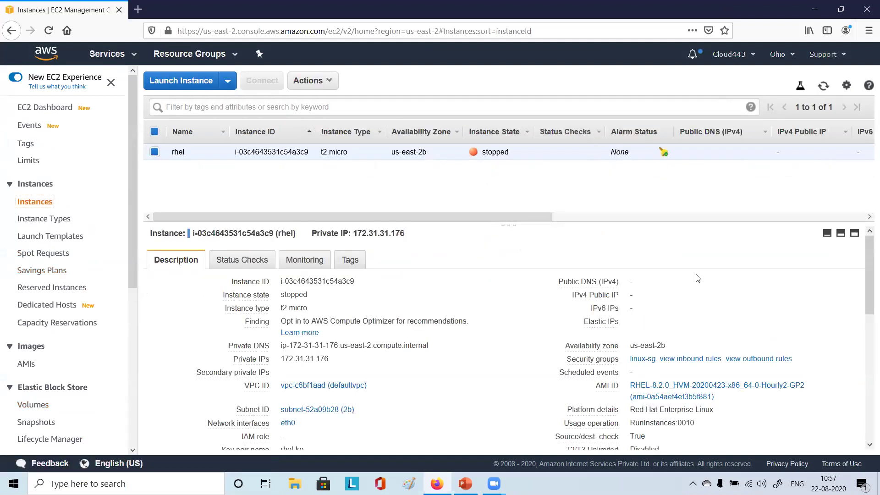
left_click(328, 83)
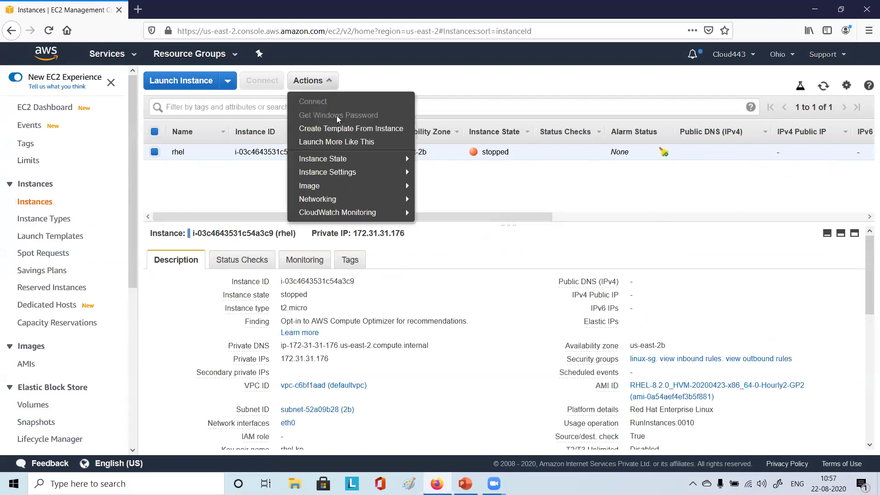
mouse_move(362, 163)
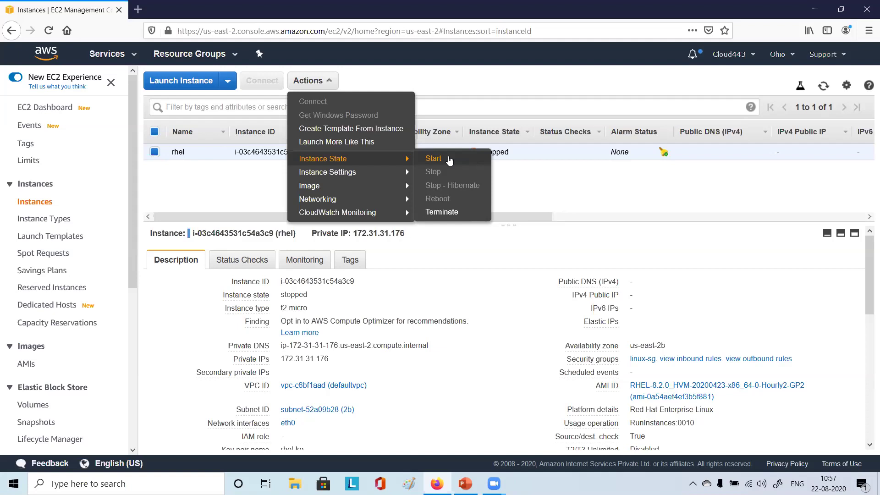
left_click(449, 159)
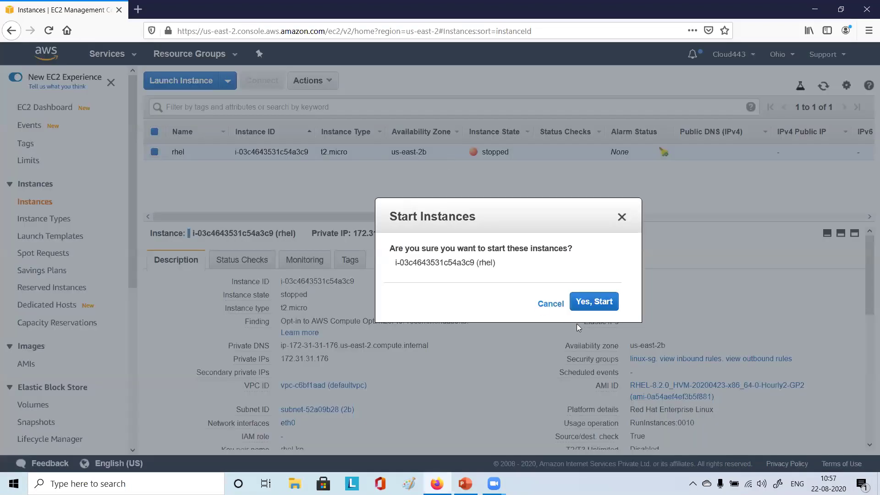
Confirm starting the stopped rhel instance
left_click(593, 302)
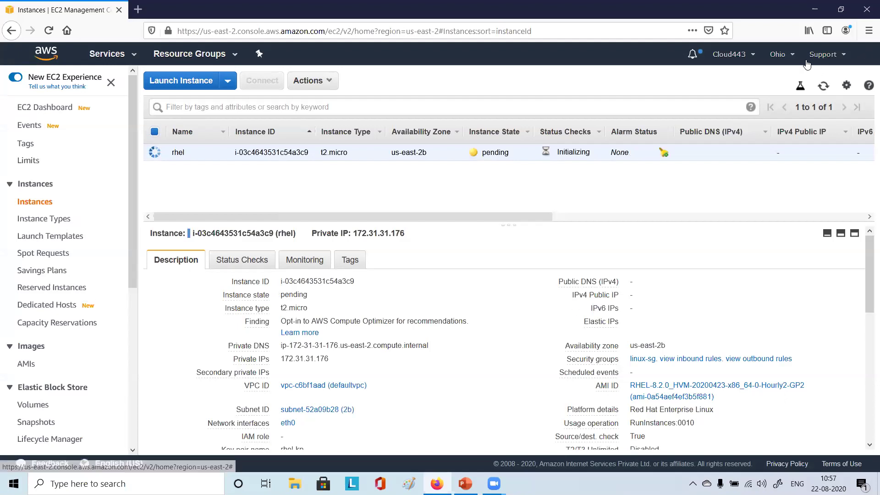
Switch the console to the Asia Pacific (Singapore) region and open its list of AMIs
left_click(792, 56)
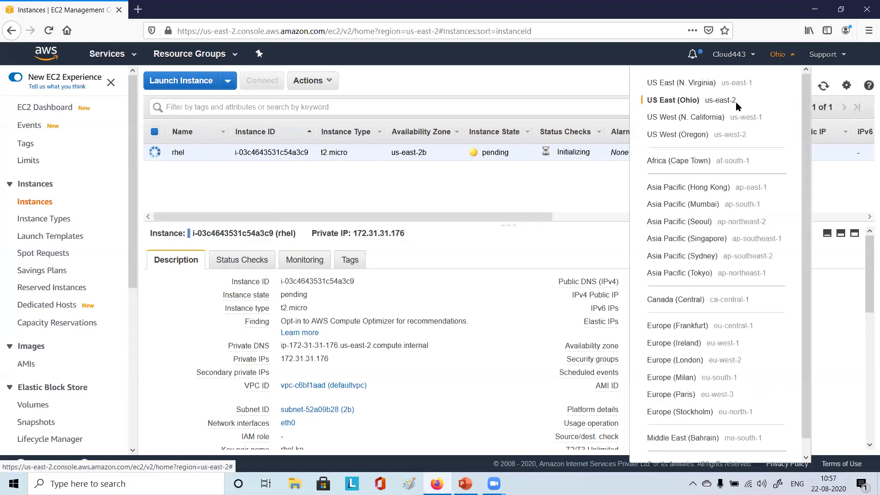
left_click(720, 247)
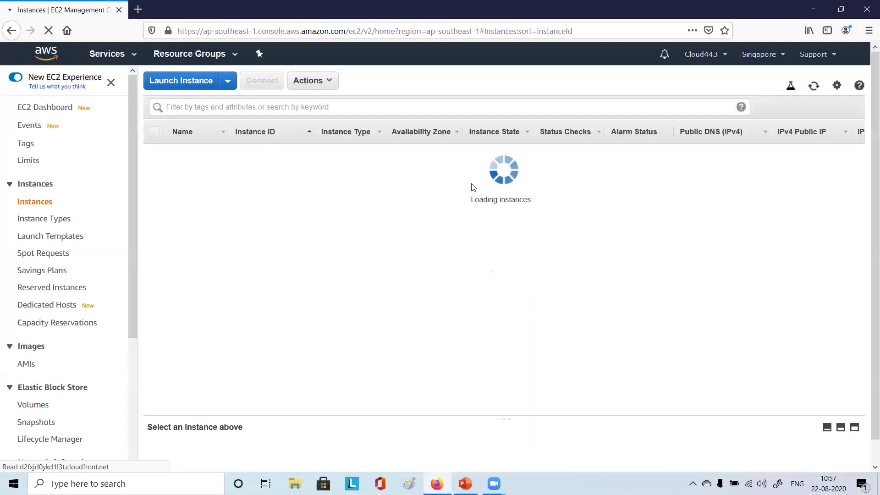
left_click(26, 369)
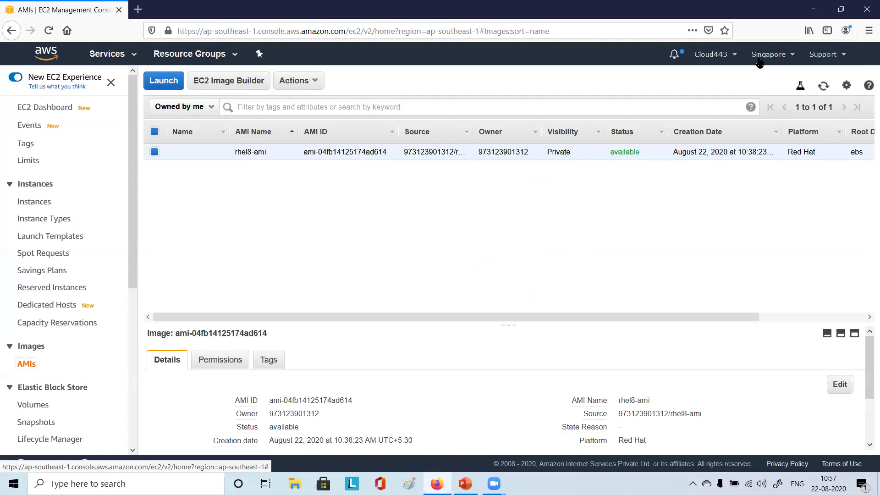
Examine the image permissions of rhel8-ami, covering public or private visibility, account sharing and the associated snapshot, and leave without saving
left_click(315, 81)
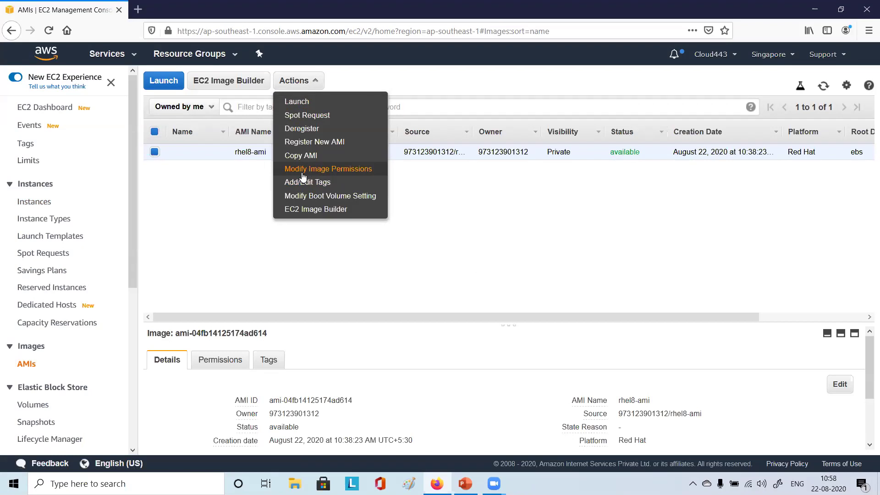
left_click(341, 172)
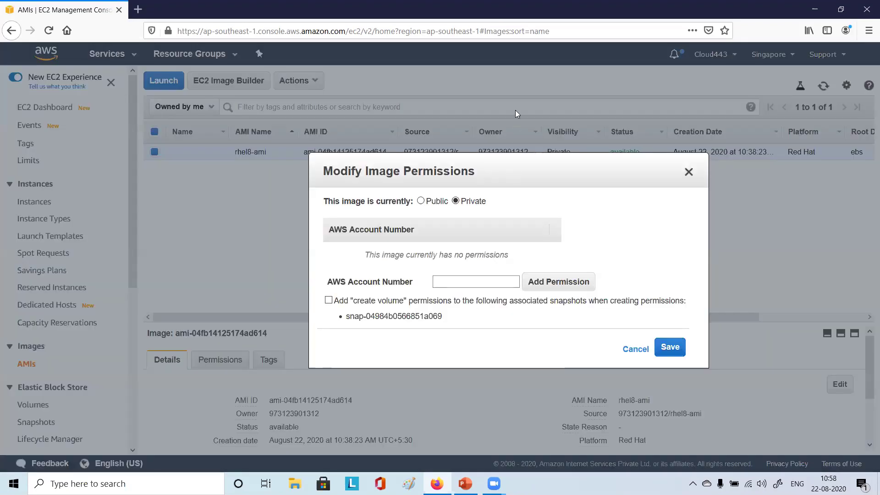
left_click(423, 142)
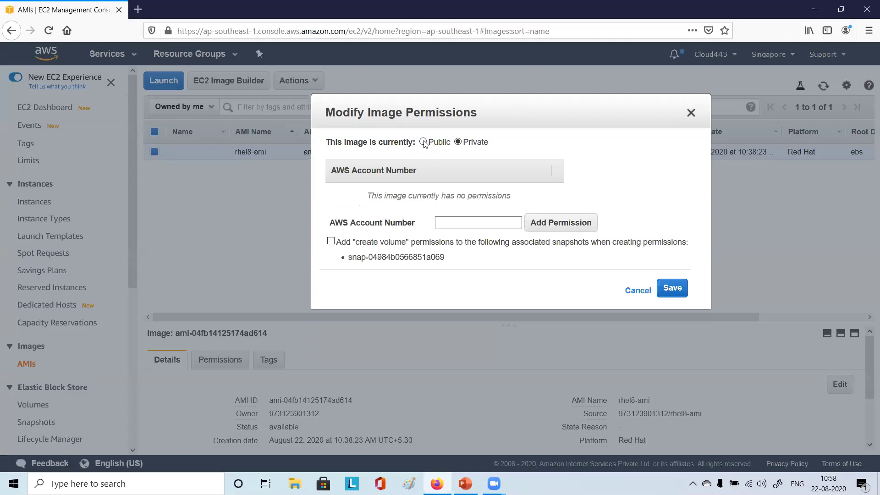
left_click(459, 143)
left_click(454, 222)
left_click(441, 222)
left_click_drag(369, 257, 445, 259)
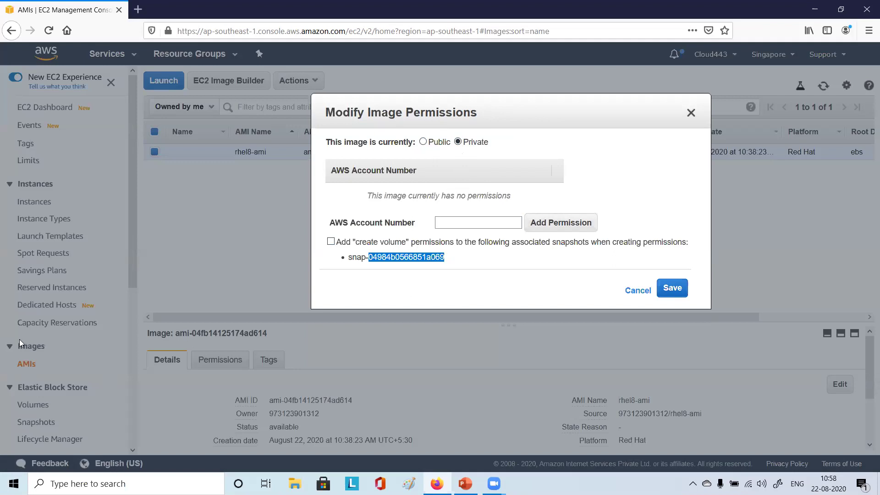
left_click(486, 223)
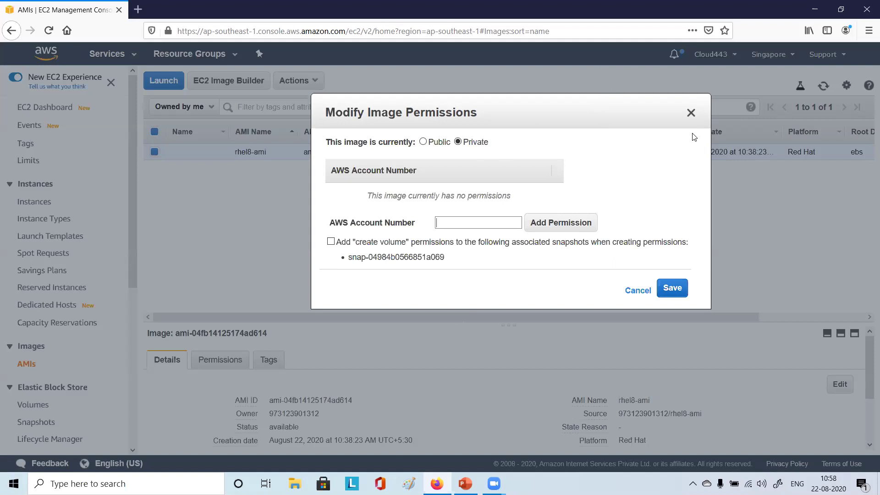
left_click(637, 290)
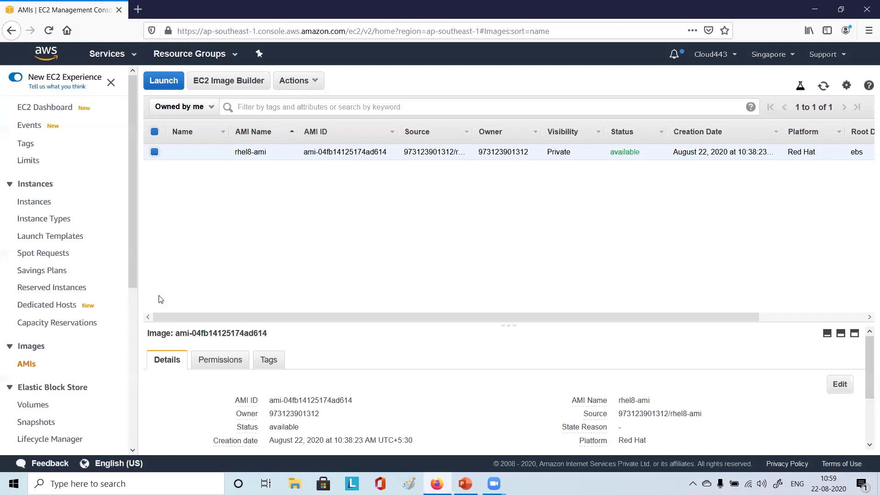
left_click(313, 81)
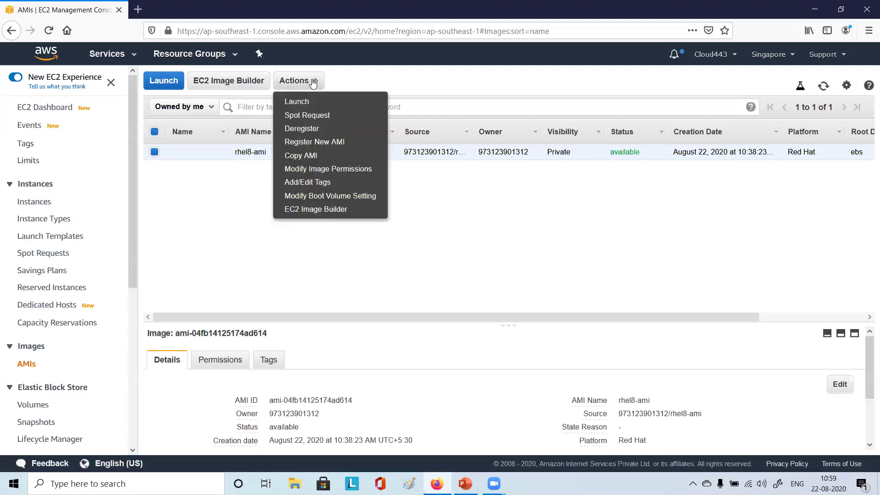
left_click(333, 239)
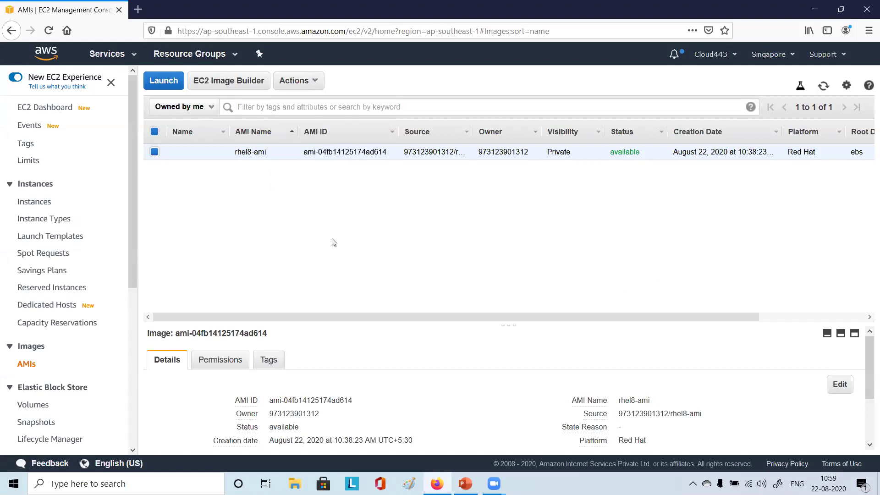
left_click(315, 84)
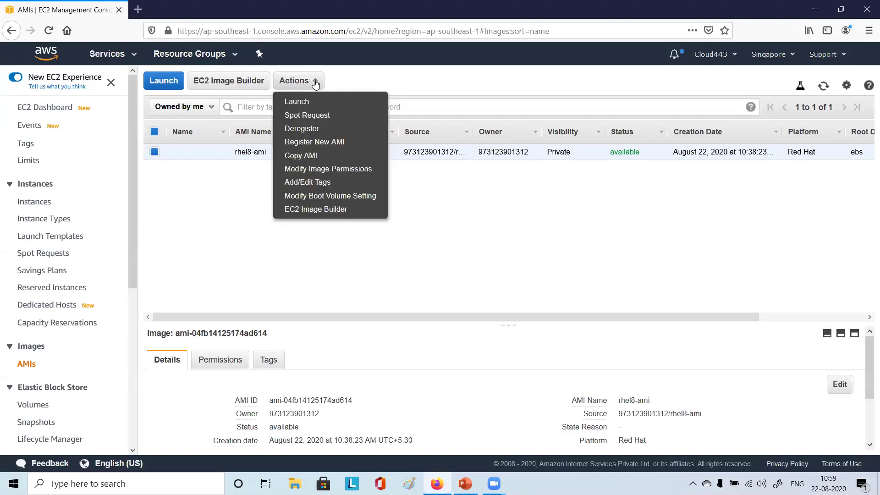
left_click(224, 247)
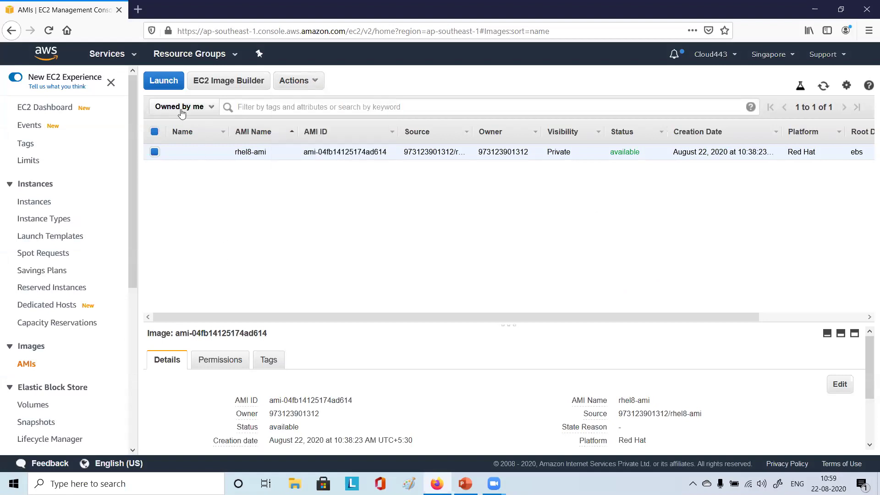
Begin launching an instance from rhel8-ami with the t2.micro type and proceed to the instance details
left_click(163, 81)
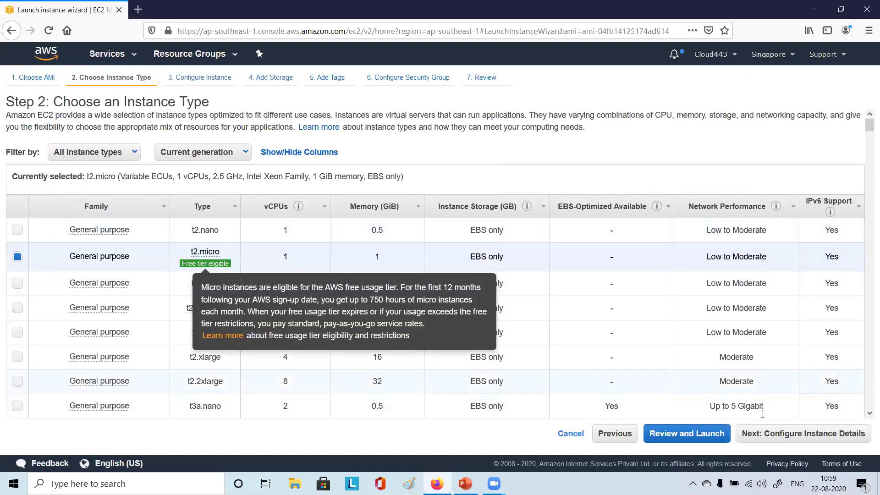
left_click(763, 433)
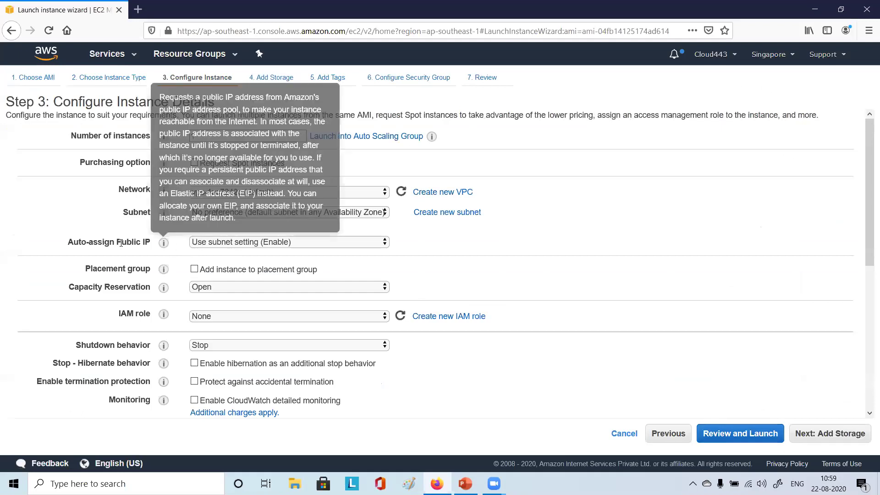
mouse_move(164, 212)
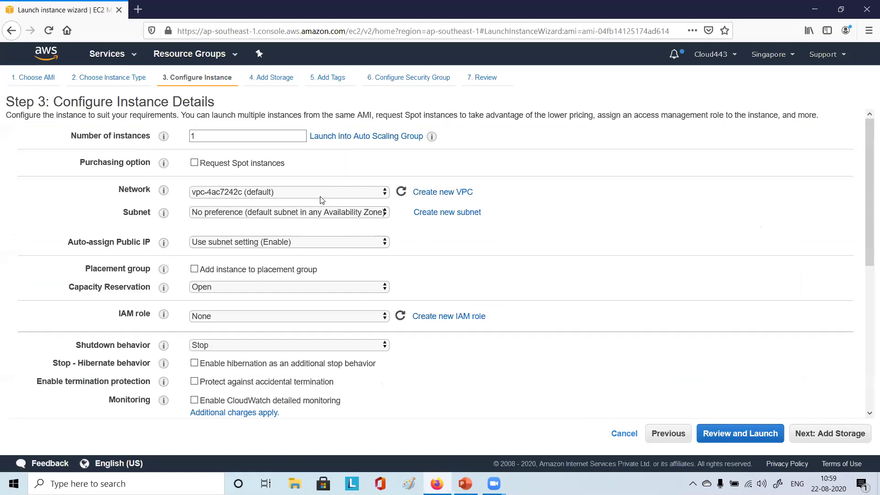
Try the subnet options for the new instance, ending with the default subnet in ap-southeast-1a
left_click(351, 214)
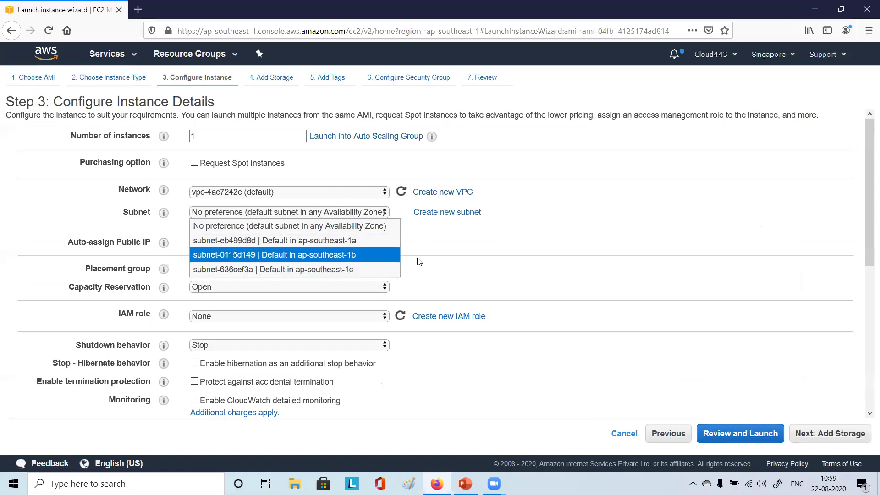
left_click(364, 242)
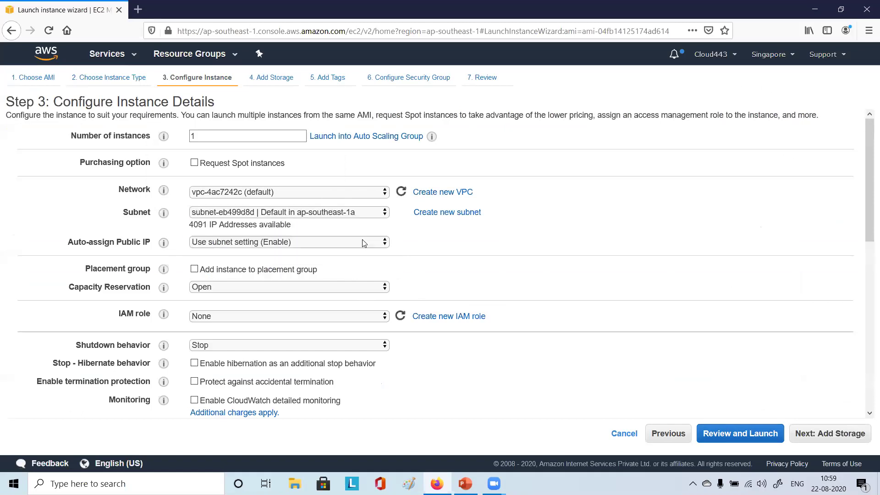
left_click(364, 212)
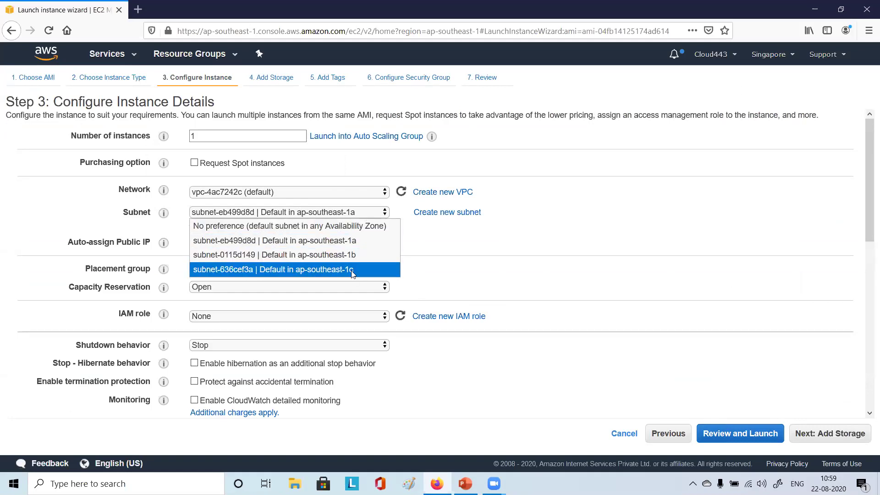
left_click(355, 256)
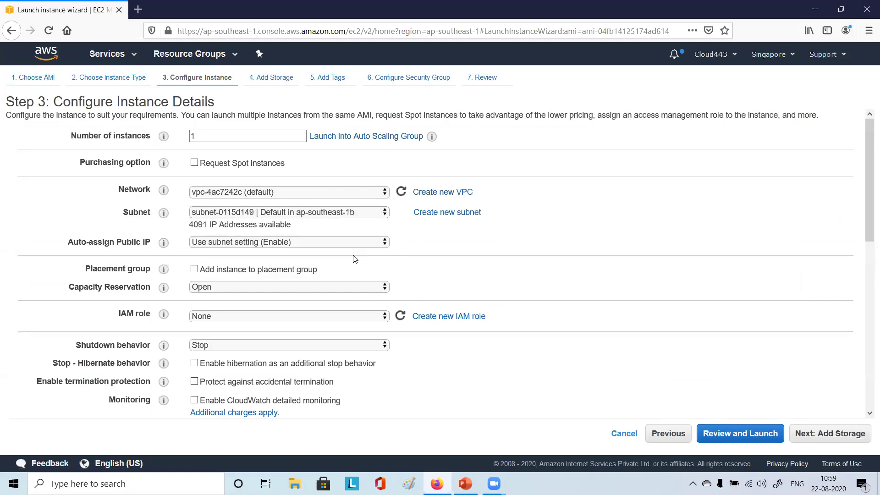
left_click(366, 214)
left_click(315, 216)
left_click(315, 215)
left_click(314, 224)
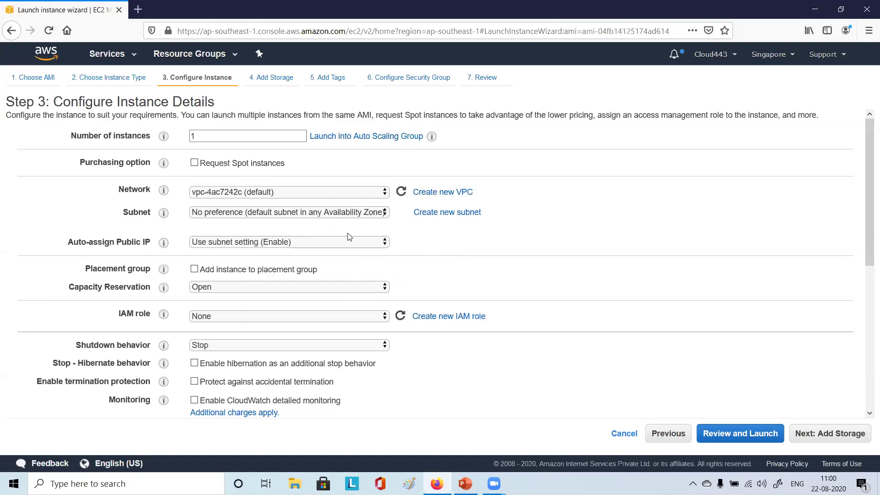
left_click(360, 213)
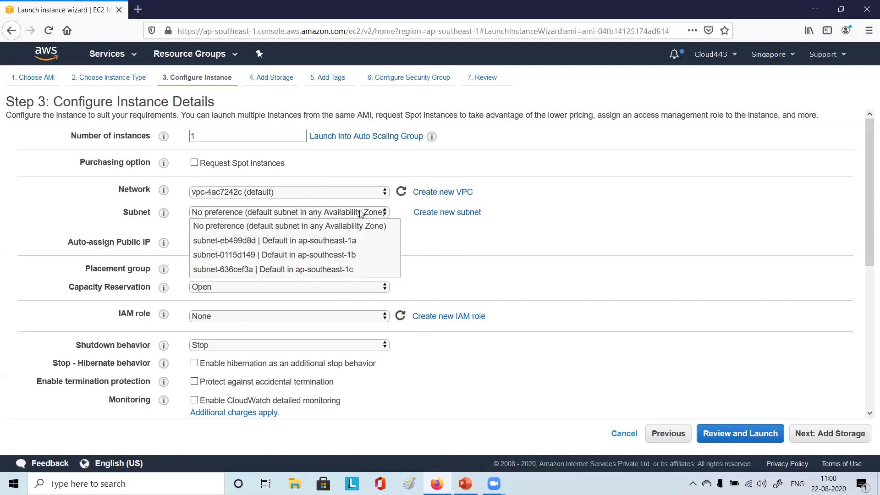
left_click(353, 240)
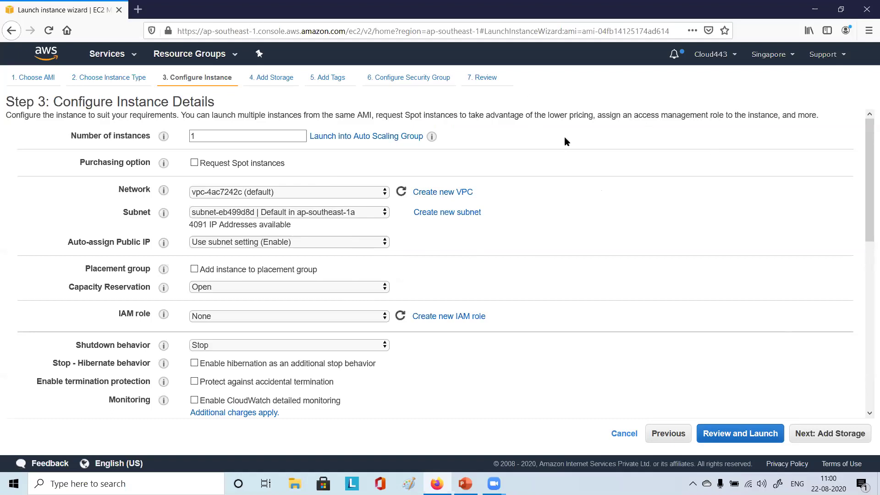
Look through the remaining instance details and cancel the launch of the instance
scroll(535, 197, "down", 8)
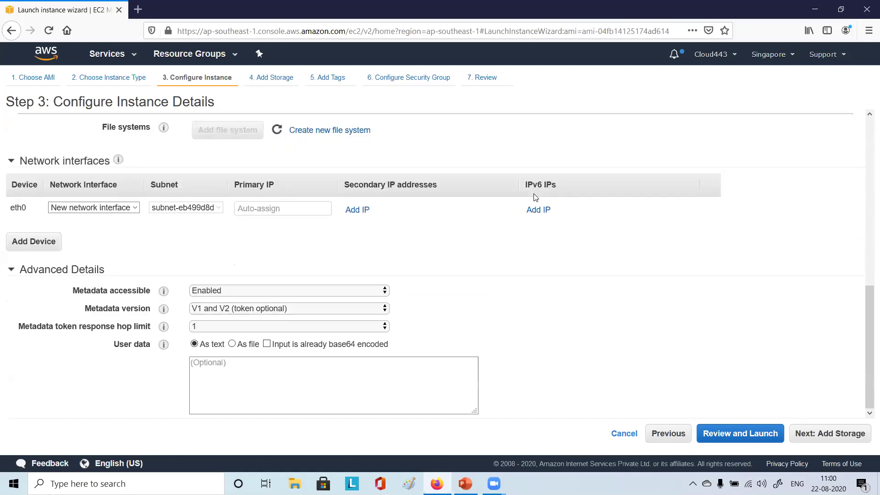
scroll(535, 197, "up", 8)
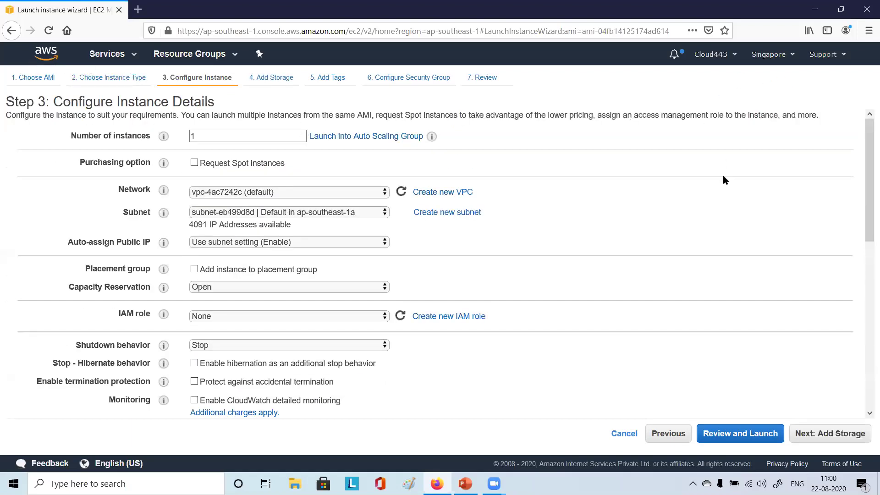
left_click(624, 433)
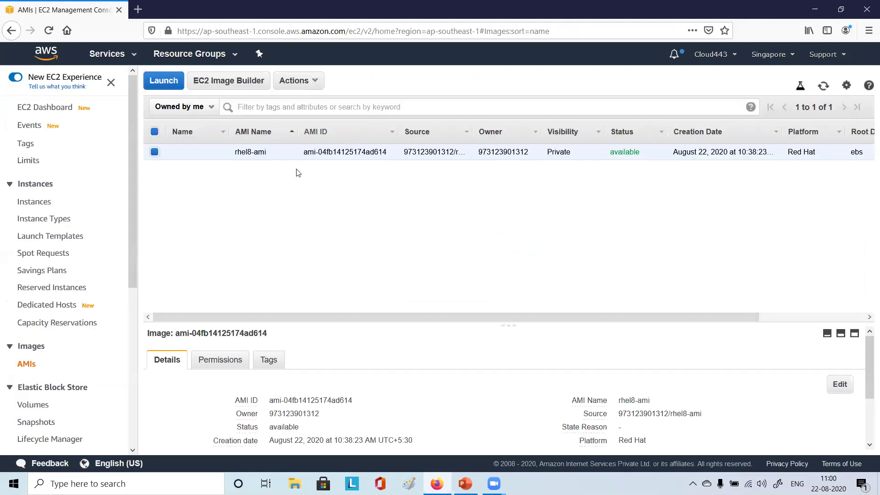
Deregister the rhel8-ami image in the Singapore region
left_click(314, 82)
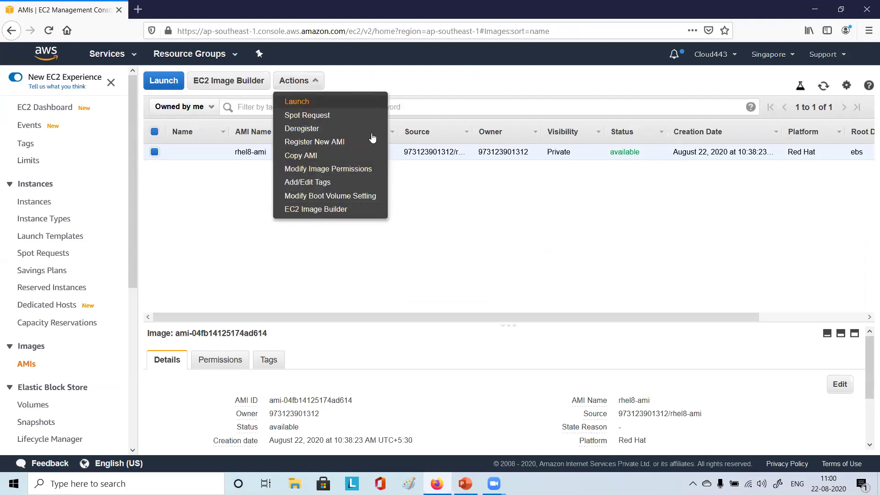
left_click(344, 128)
left_click(570, 302)
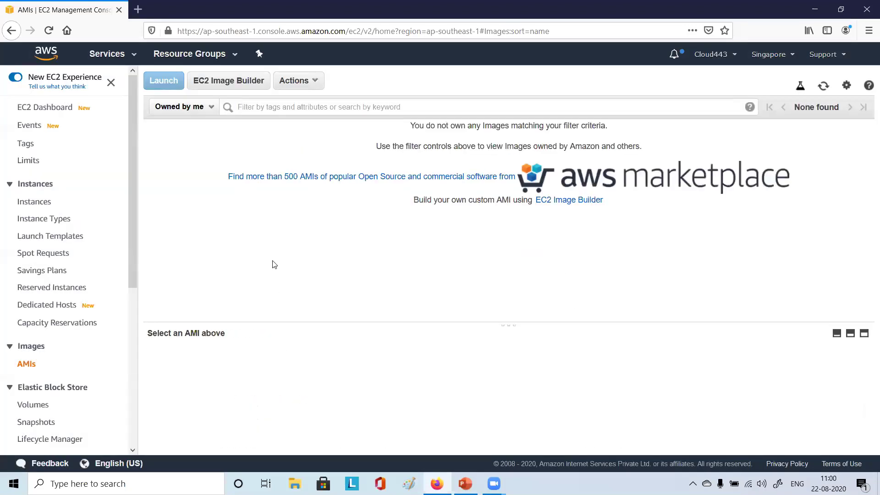
Open the Elastic Block Store snapshots list, checking the AMI list once in between
scroll(59, 366, "down", 3)
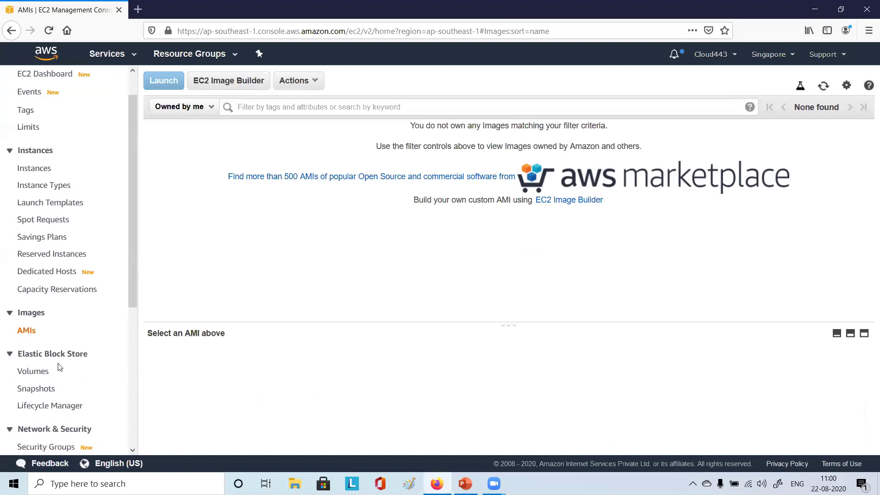
left_click(44, 364)
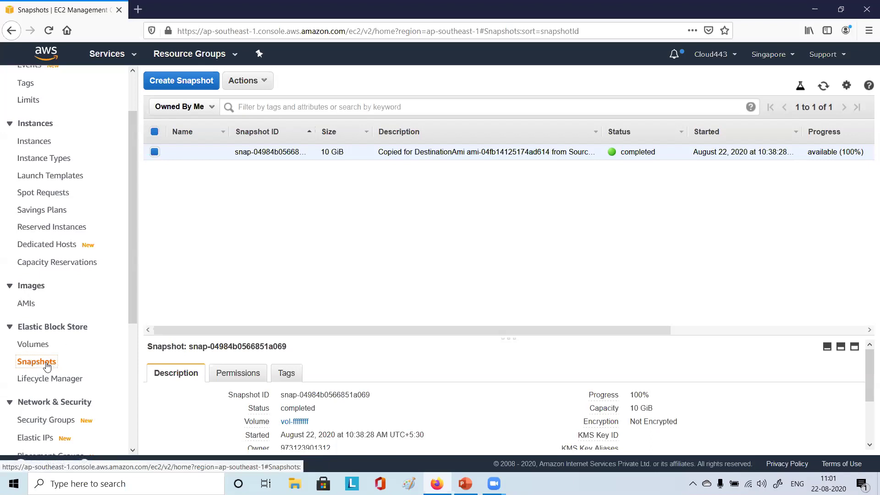
left_click(26, 304)
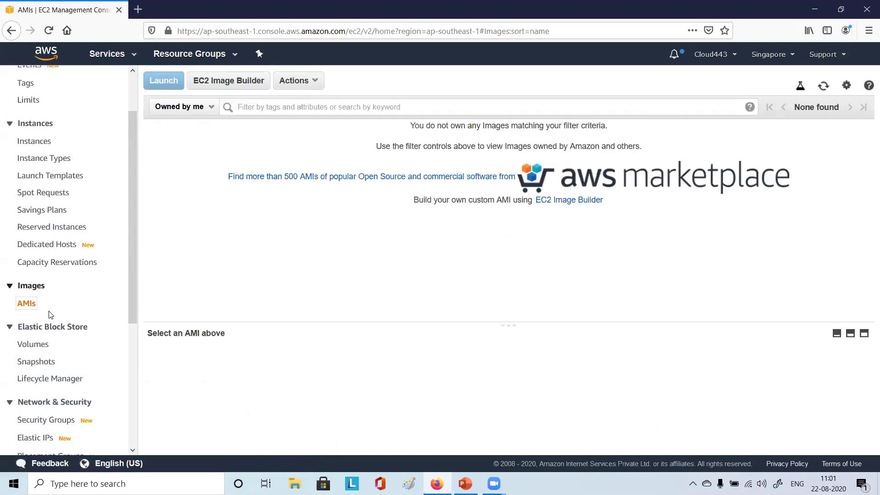
left_click(32, 362)
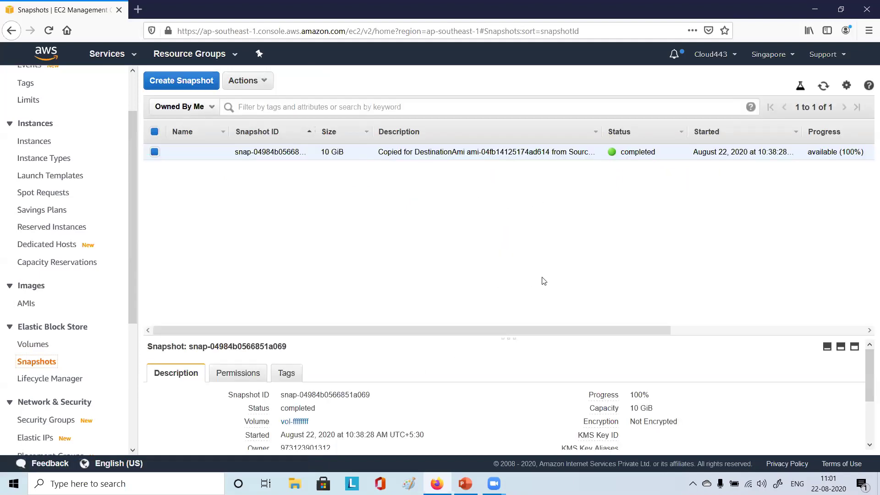
Try copying the snapshot with Europe (London) as the destination region, and cancel the copy
left_click(264, 84)
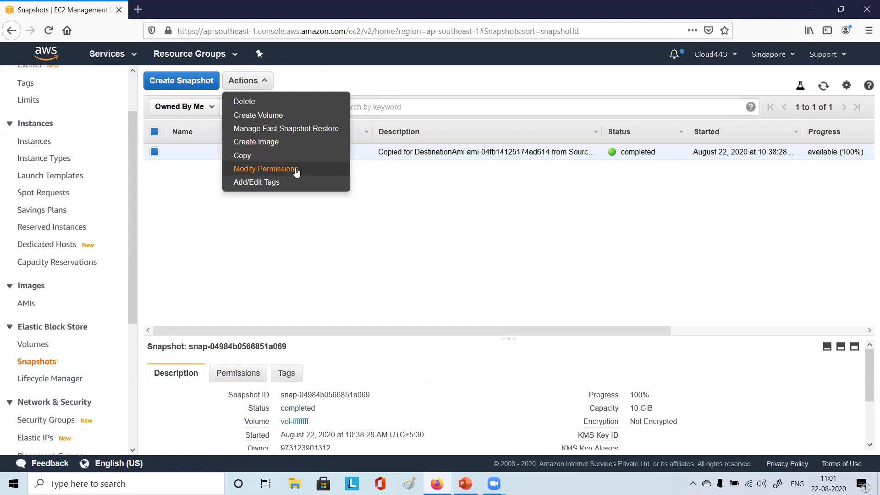
left_click(275, 156)
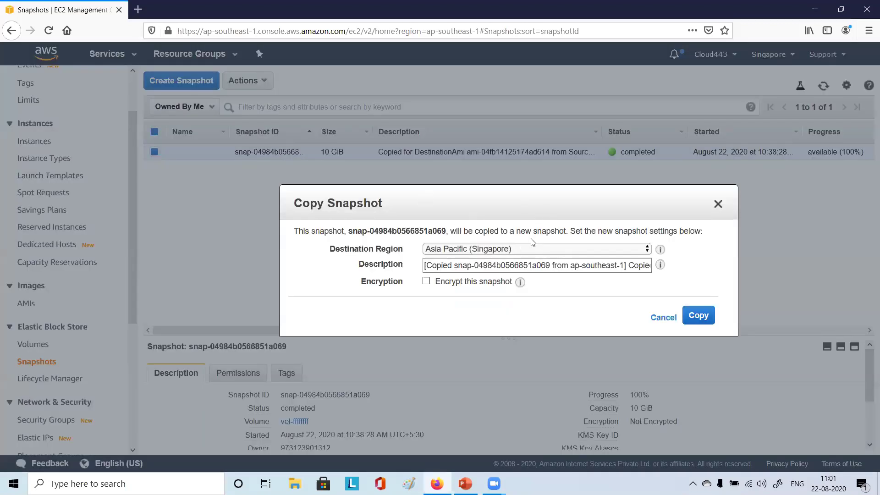
left_click(553, 250)
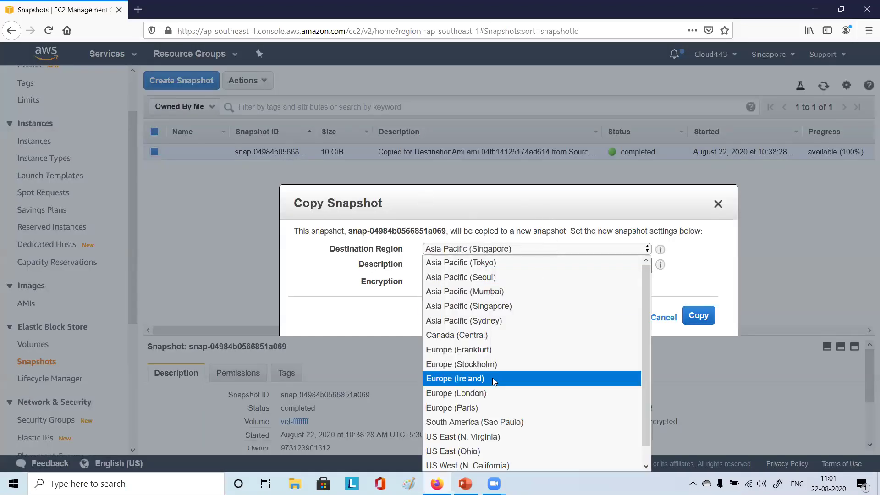
left_click(487, 393)
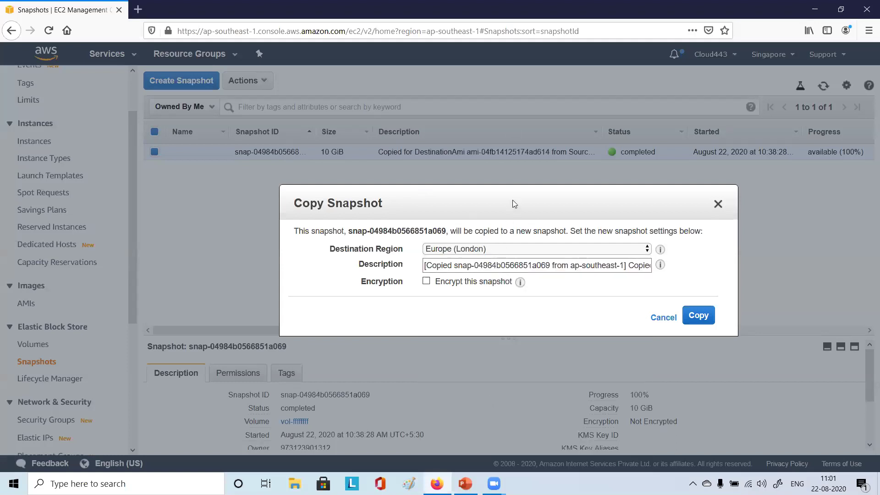
left_click(664, 316)
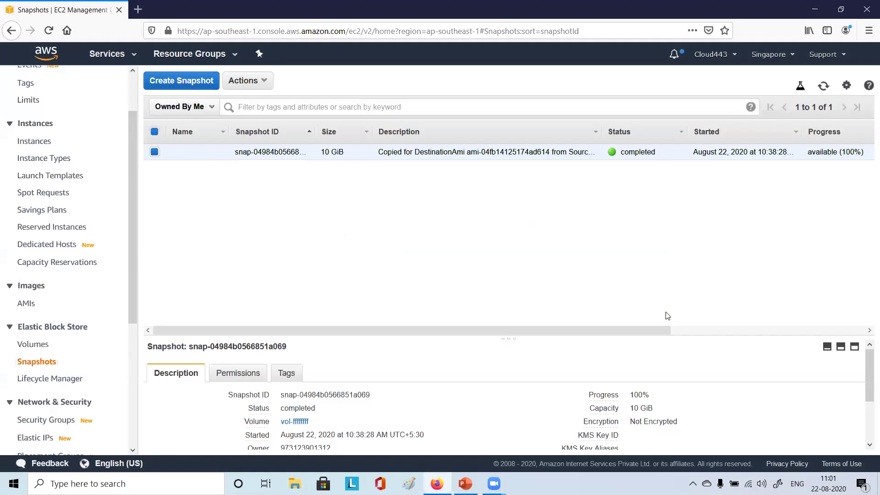
Delete the leftover AMI snapshot in the Singapore region and confirm the deletion
left_click(265, 82)
left_click(393, 256)
left_click(262, 88)
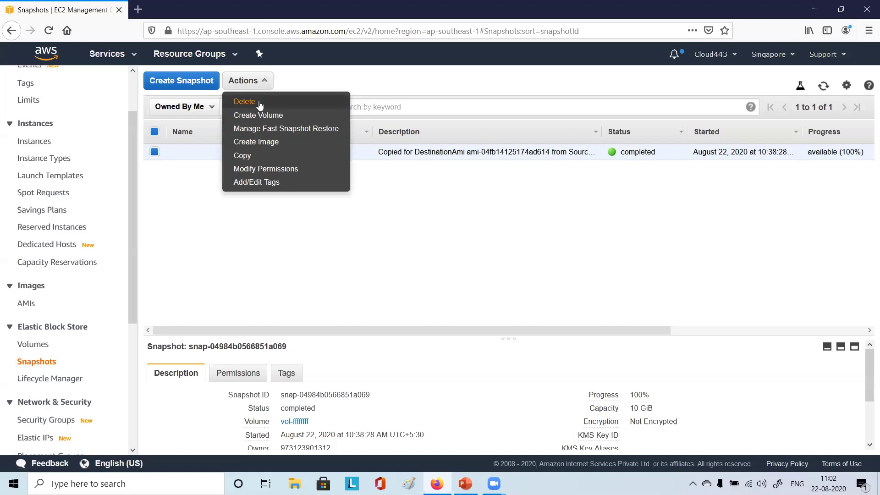
left_click(260, 101)
left_click(593, 304)
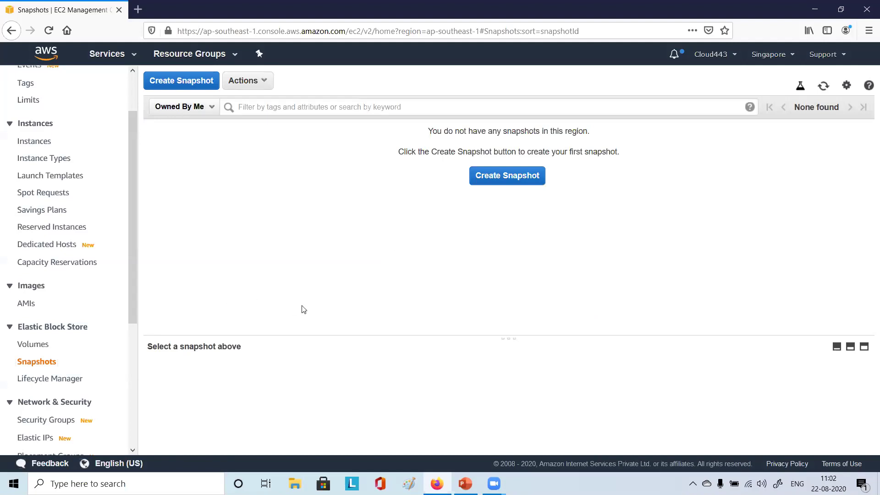
Check the instances list in the Singapore region and go back to the EC2 Dashboard
left_click(69, 191)
left_click(45, 142)
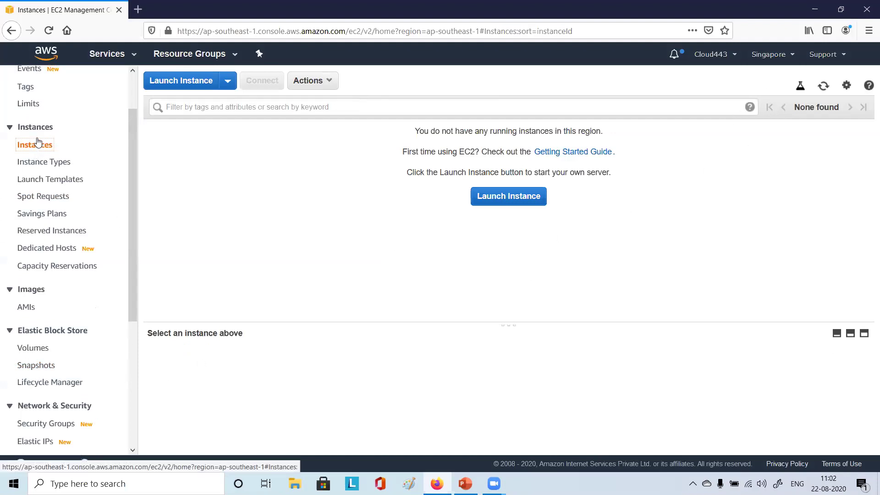
scroll(38, 143, "up", 2)
left_click(55, 107)
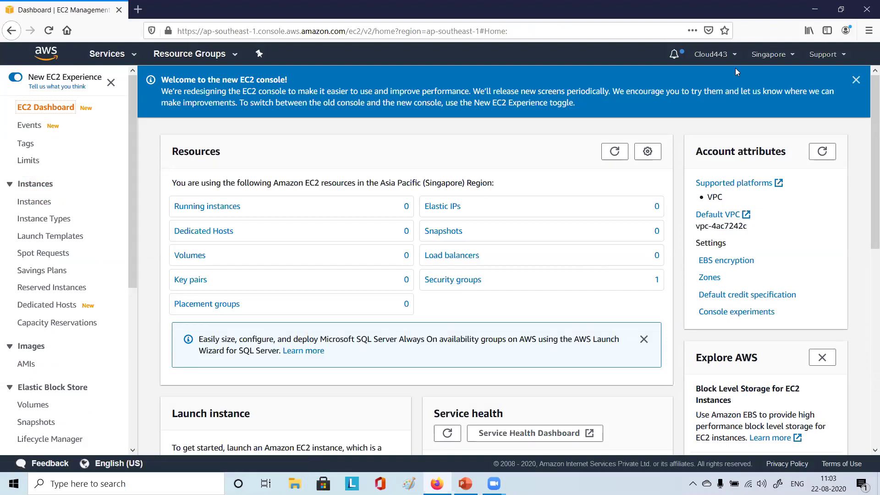
Switch the console to the US East (Ohio) region and open its running instances
left_click(775, 57)
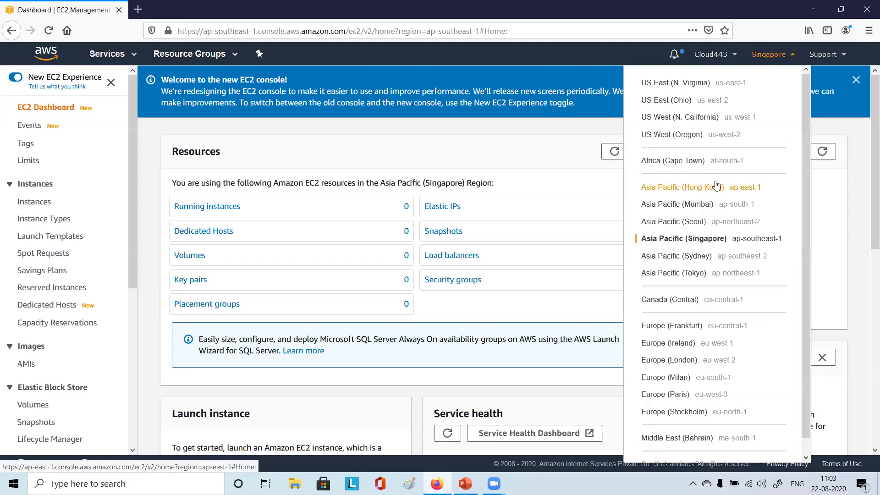
left_click(710, 103)
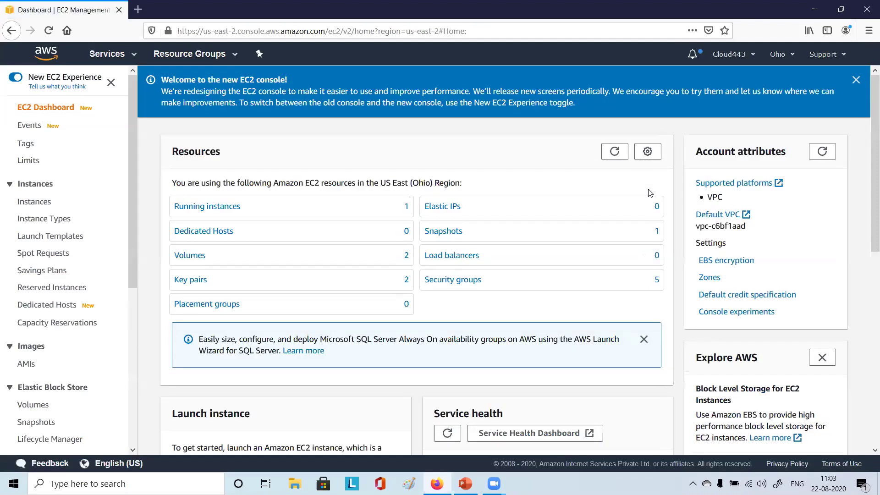
left_click(237, 205)
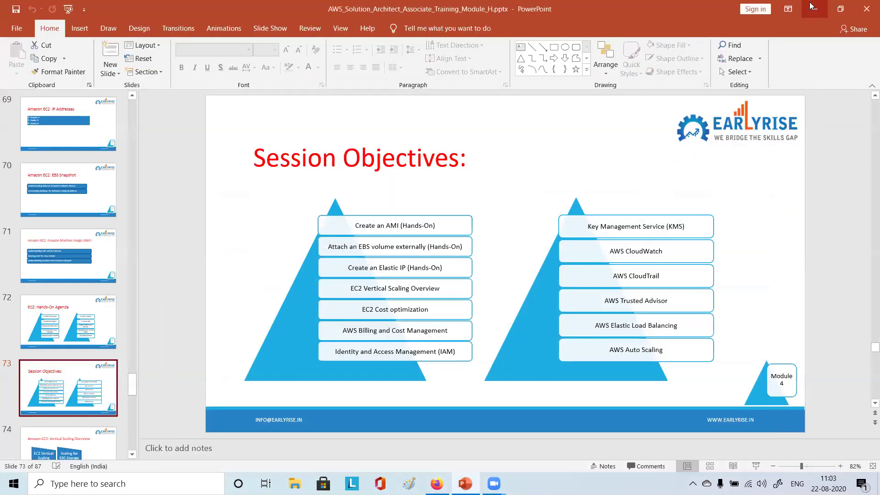
Minimize the presentation, start PuTTY from the desktop and load the saved session cld43
left_click(802, 8)
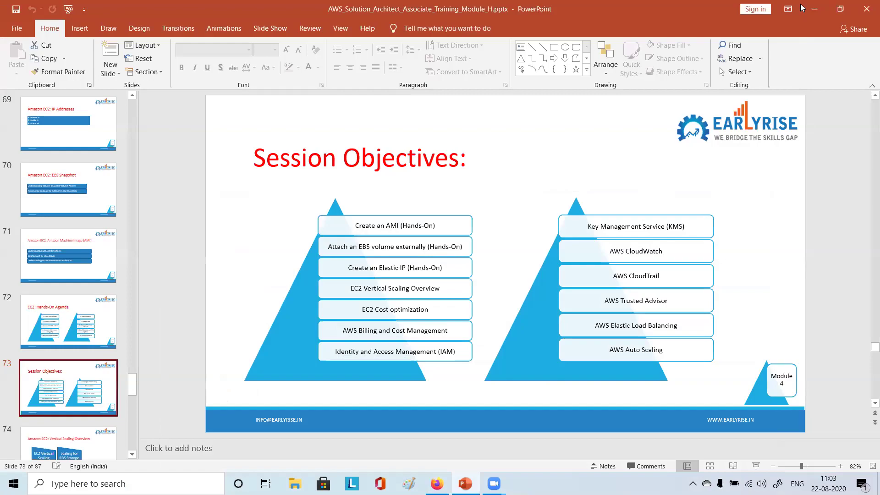
left_click(809, 6)
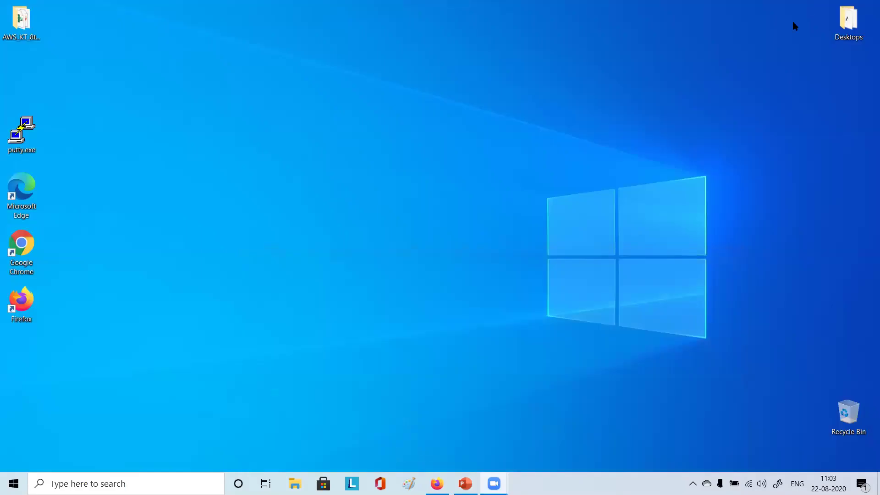
double_click(28, 147)
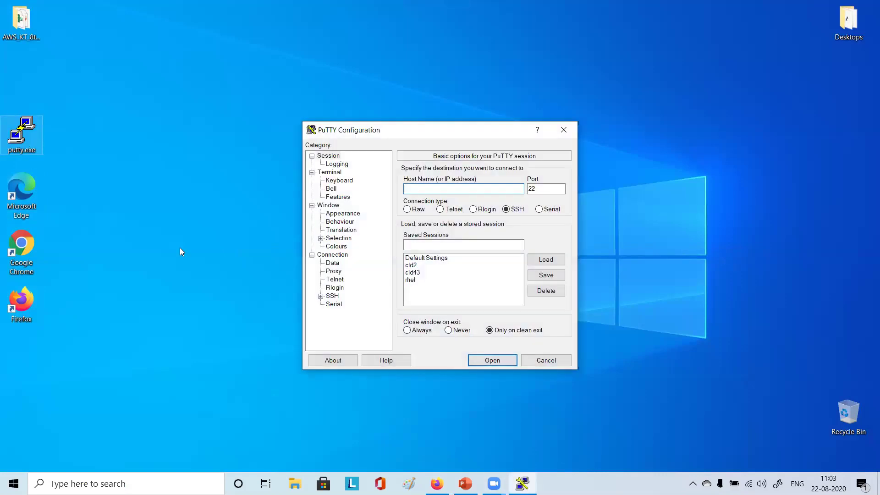
left_click(420, 274)
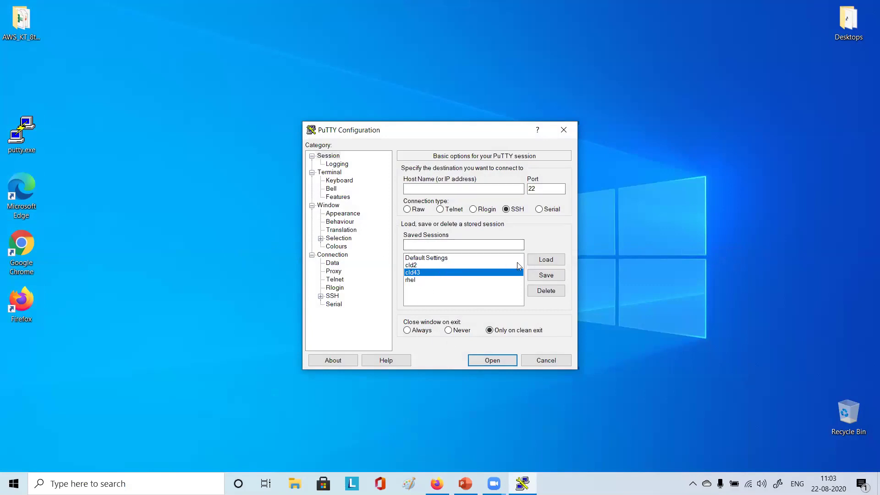
left_click(543, 261)
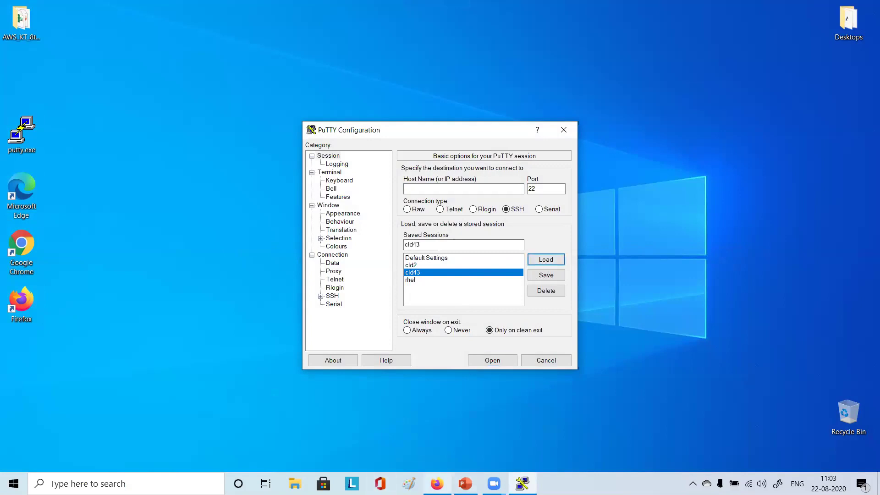
Copy the rhel instance's IPv4 public IP from the EC2 console and paste it as the host name in PuTTY
mouse_move(437, 483)
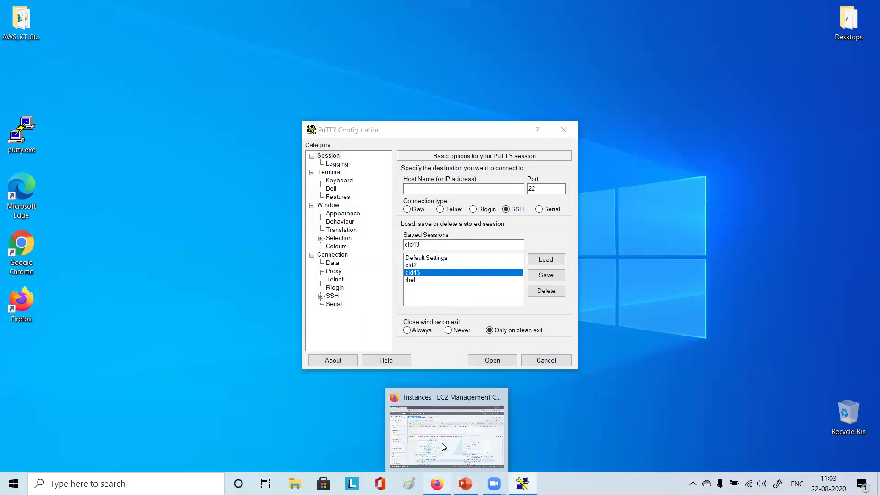
left_click(443, 447)
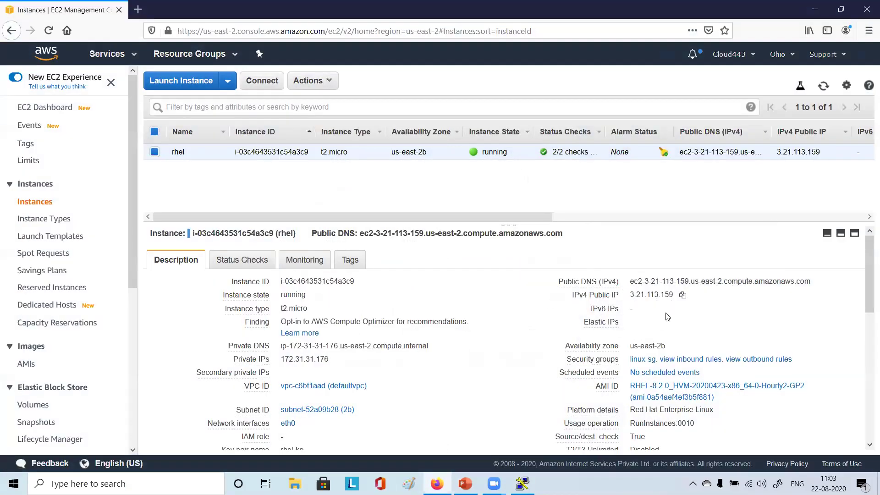
left_click(682, 296)
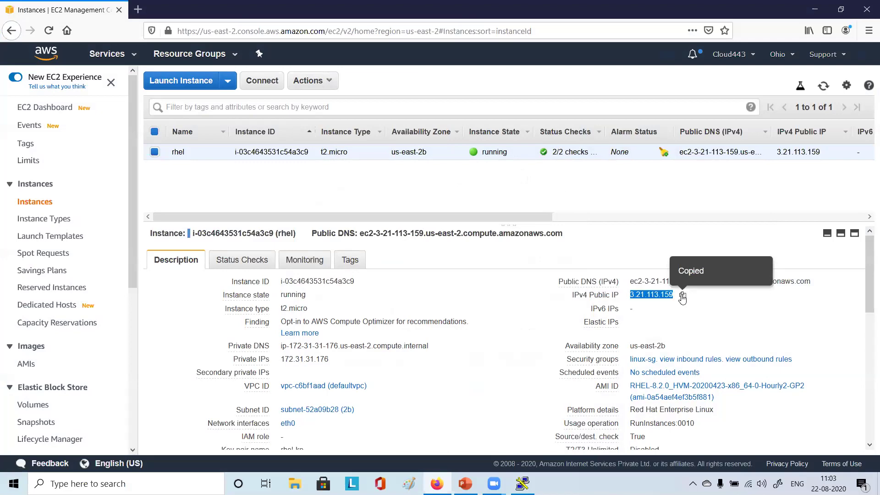
left_click(811, 3)
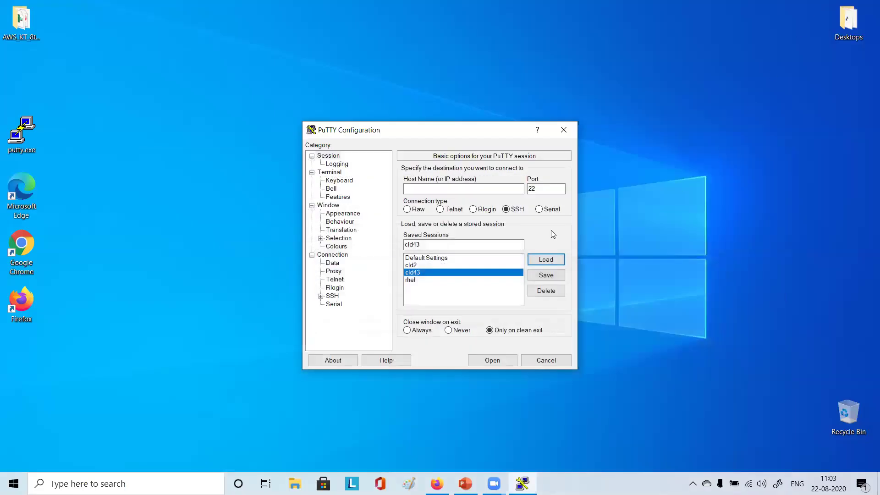
left_click(442, 188)
key("ctrl+v")
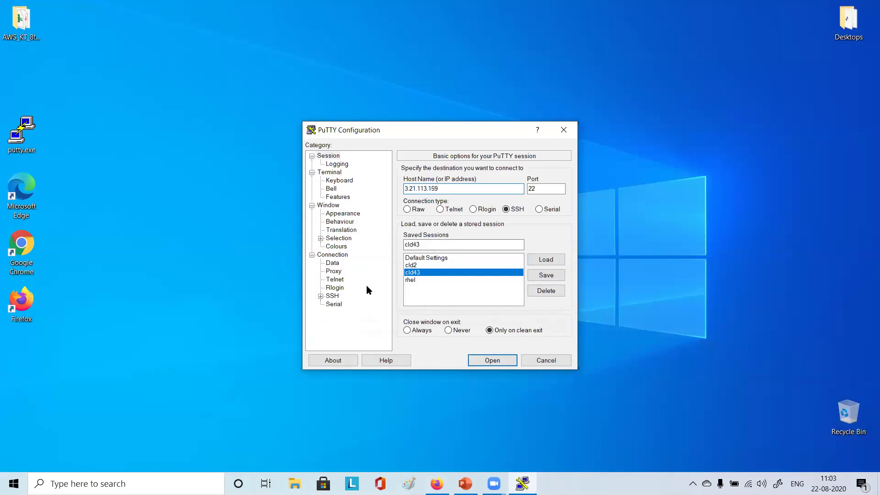
Review the SSH authentication private key setting and the window options, and return to the basic session options
left_click(321, 296)
scroll(351, 294, "down", 1)
left_click(345, 296)
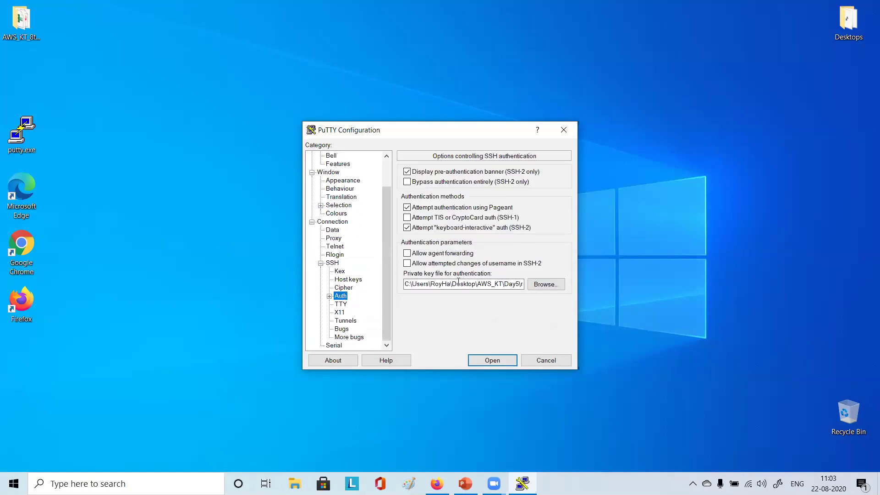
scroll(359, 328, "up", 2)
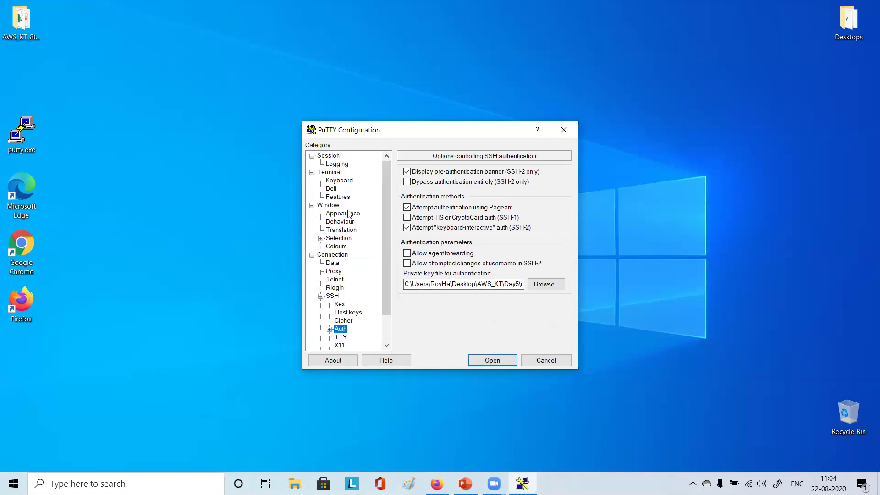
left_click(332, 205)
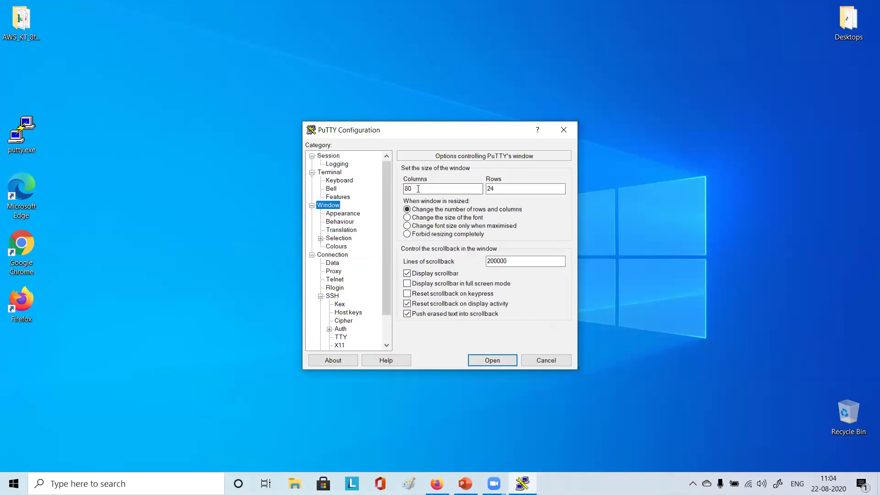
left_click(332, 158)
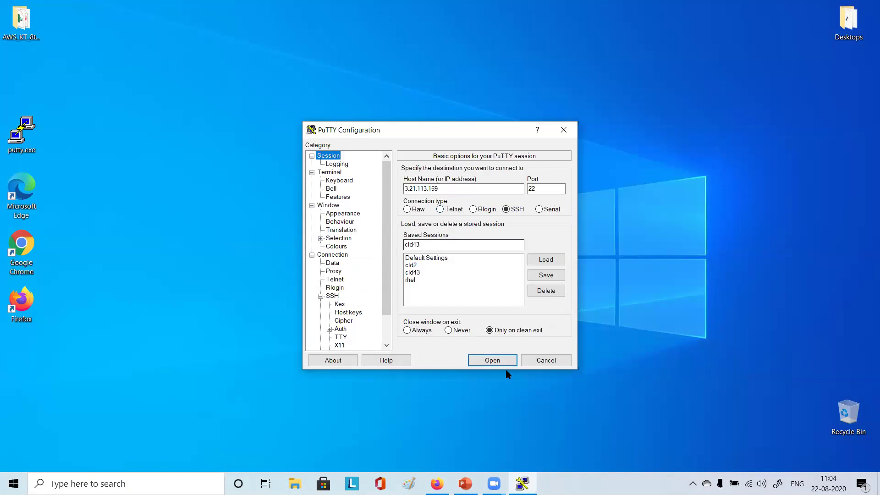
Try to open the SSH connection to the rhel instance, accepting the server's host key
left_click(492, 361)
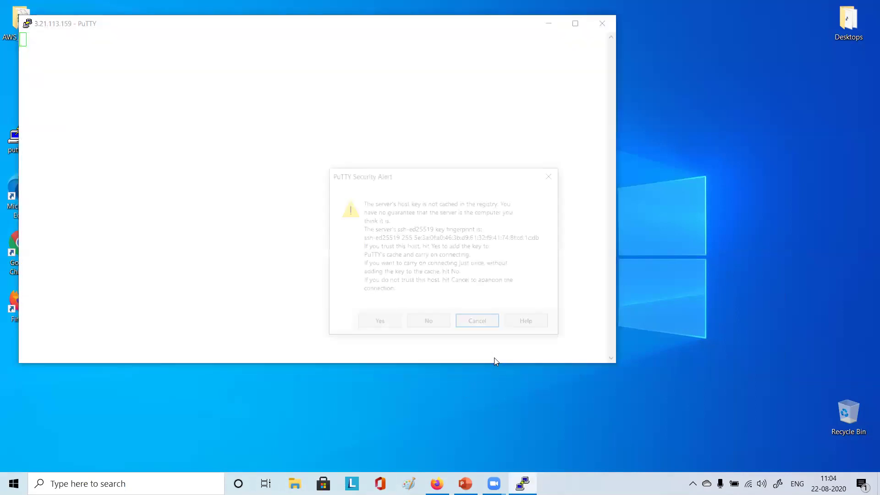
left_click(380, 320)
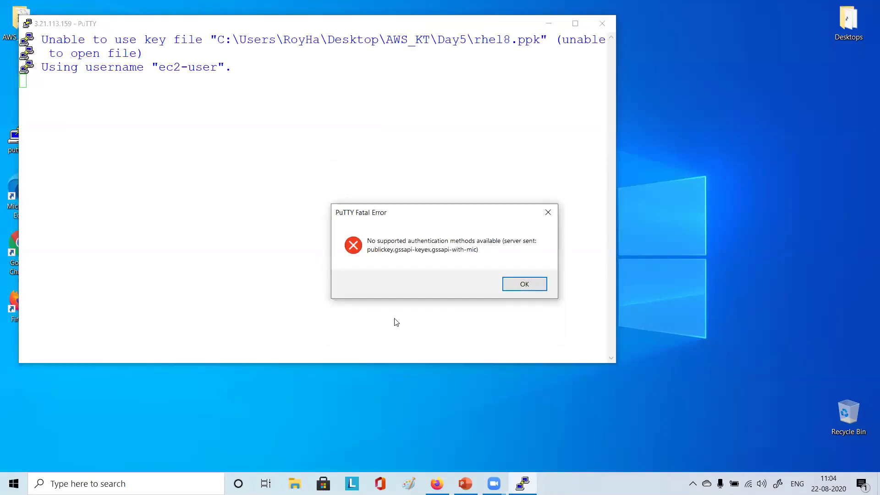
left_click(523, 284)
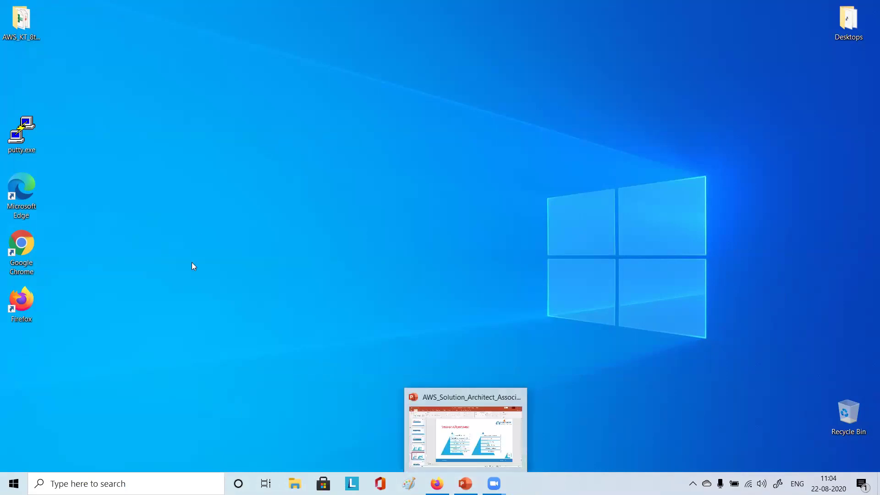
Start PuTTY again and reload the saved session cld43
double_click(22, 133)
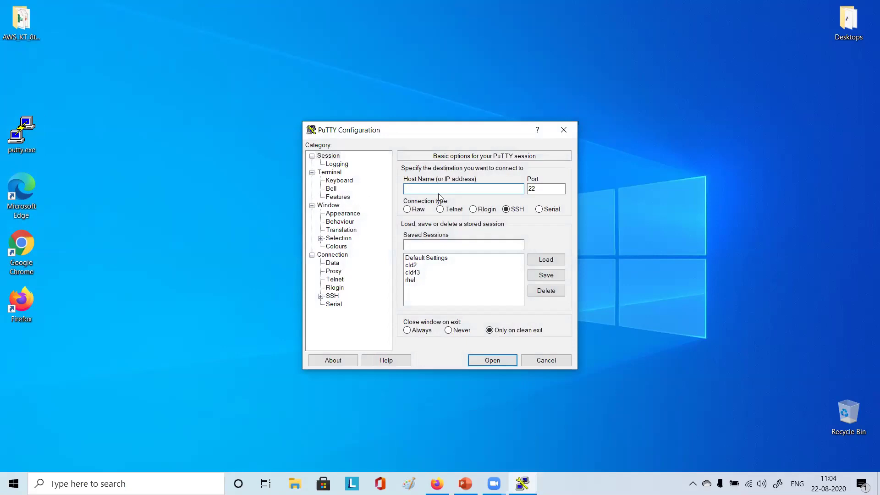
left_click(421, 273)
left_click(541, 261)
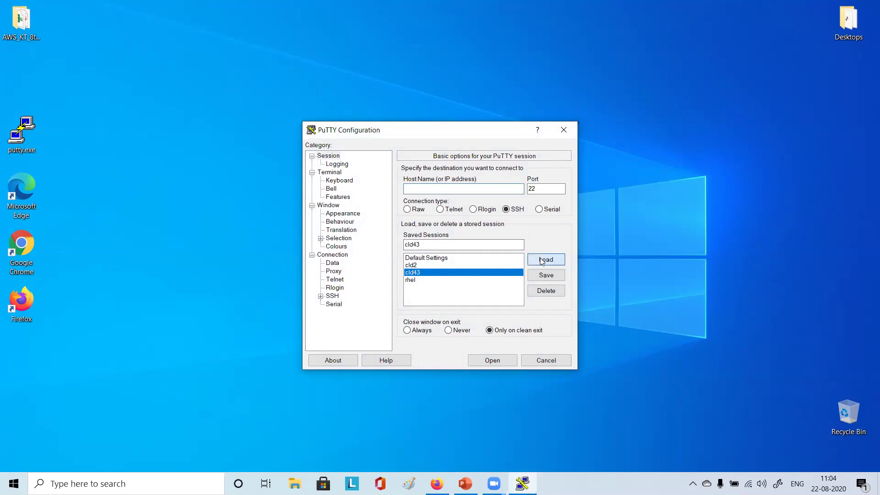
Open the SSH authentication options of session cld43 and remove the AWS_KT\Day5\rhel8.ppk part of the private key path
left_click(321, 297)
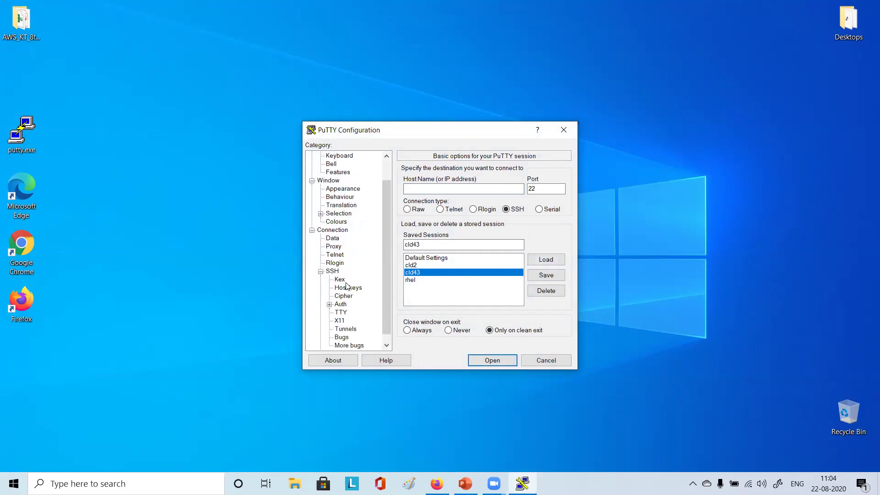
scroll(353, 306, "down", 1)
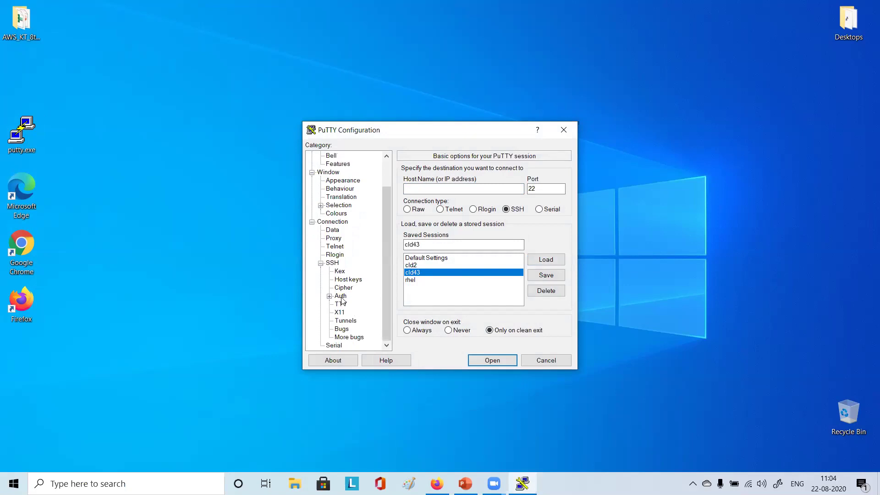
left_click(341, 297)
double_click(341, 298)
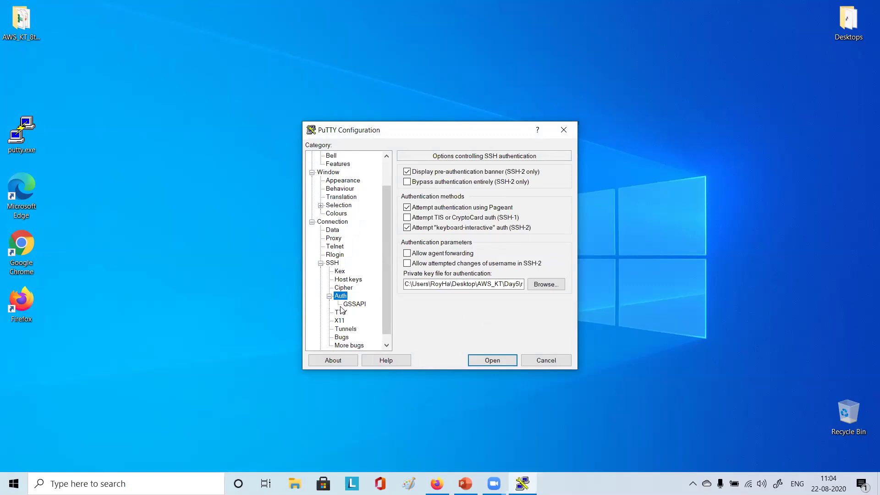
left_click(475, 285)
left_click_drag(486, 287, 541, 285)
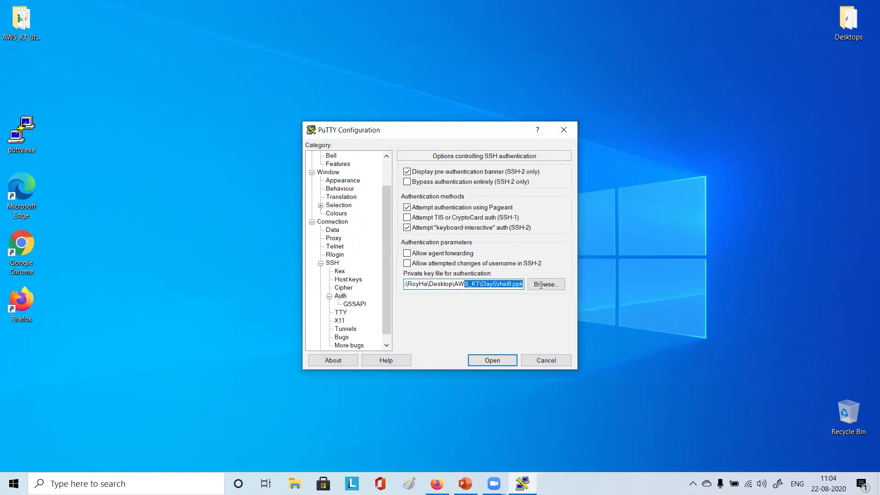
left_click(510, 285)
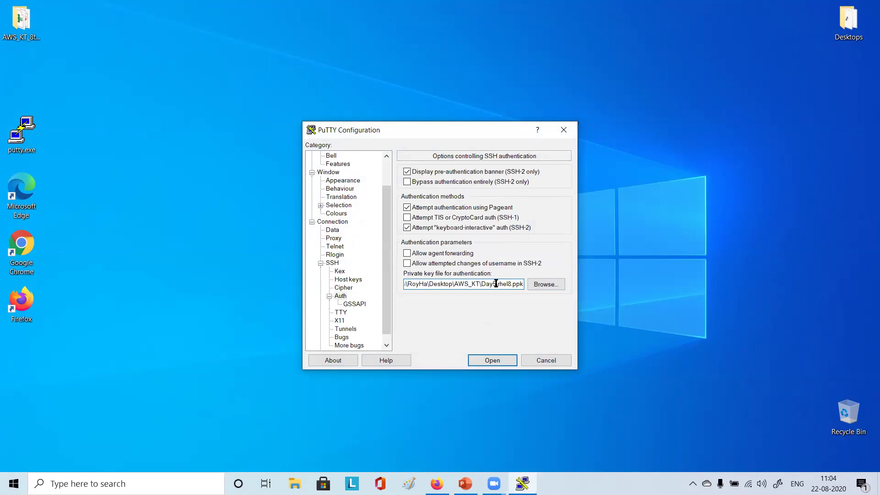
left_click(479, 284)
left_click_drag(454, 284, 592, 283)
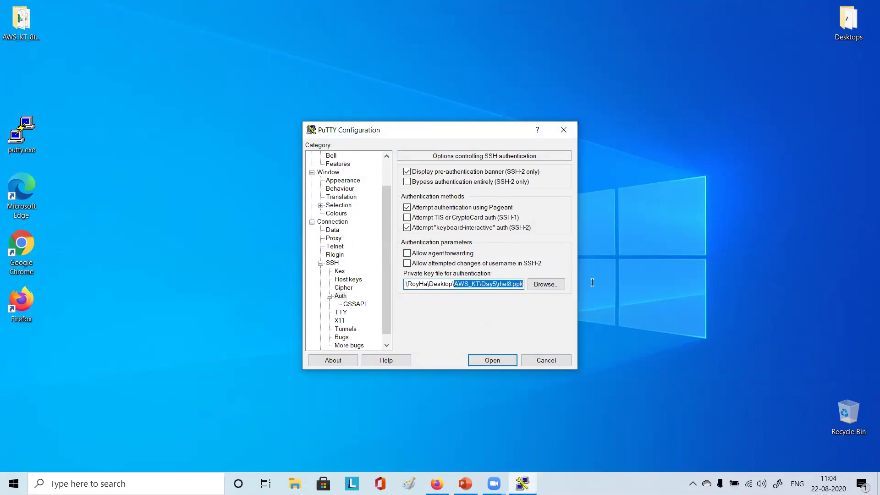
key("BackSpace")
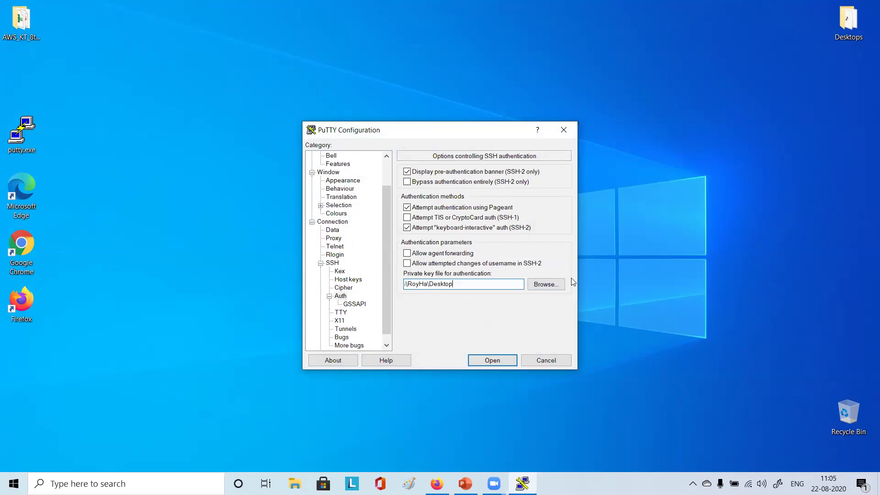
Choose rhel-kp.ppk from the Tools folder of AWS_KT_8th_Aug.22 on the Desktop as the private key file for authentication
left_click(537, 288)
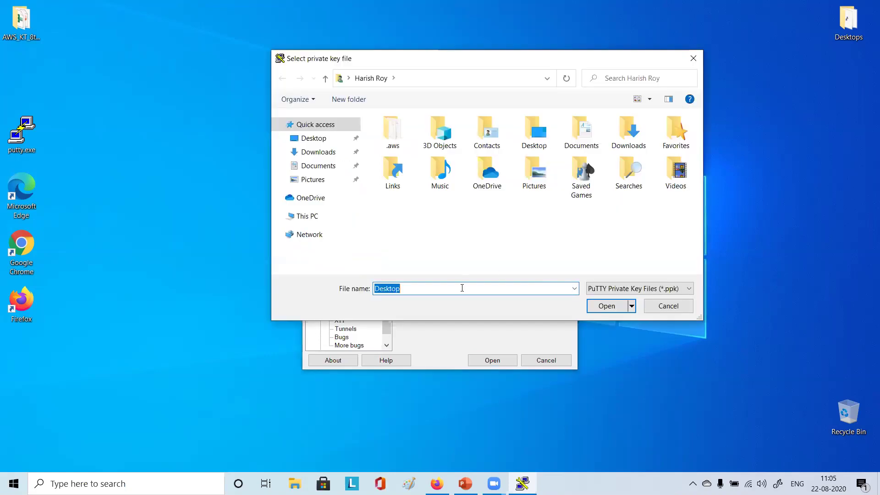
left_click(313, 138)
double_click(412, 132)
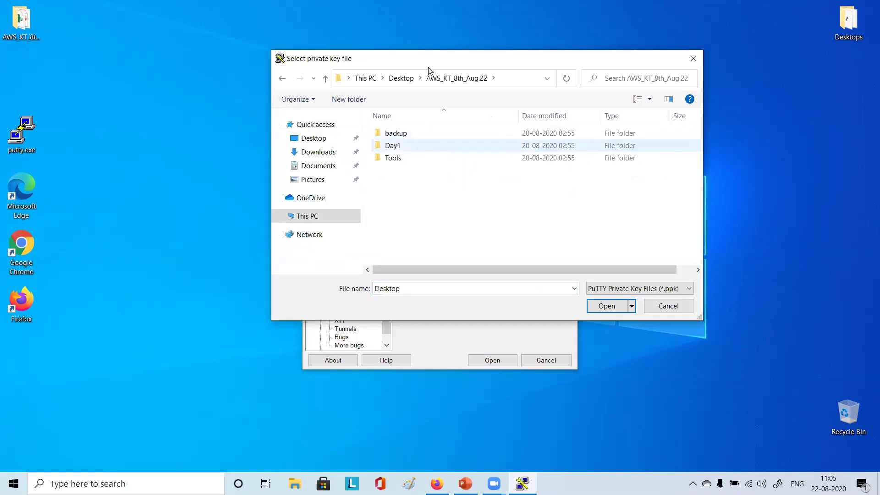
double_click(411, 158)
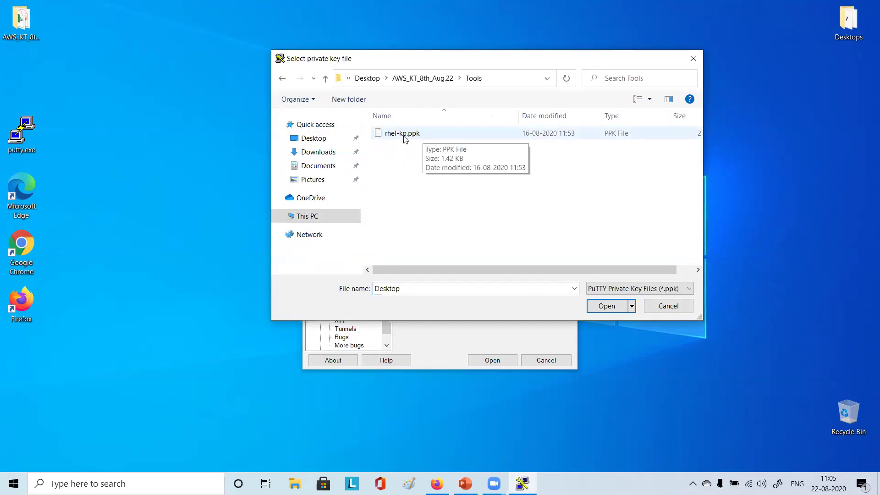
double_click(447, 136)
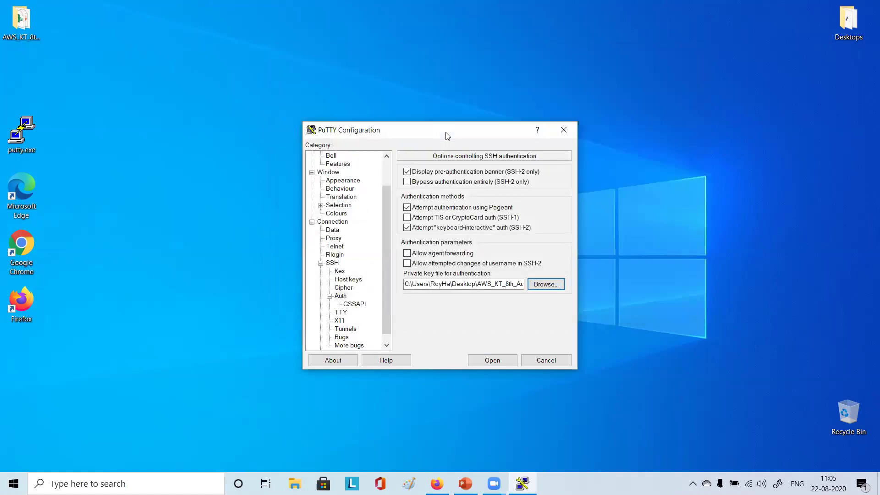
Return to the basic session options and save the new key setting to session cld43
scroll(370, 265, "up", 2)
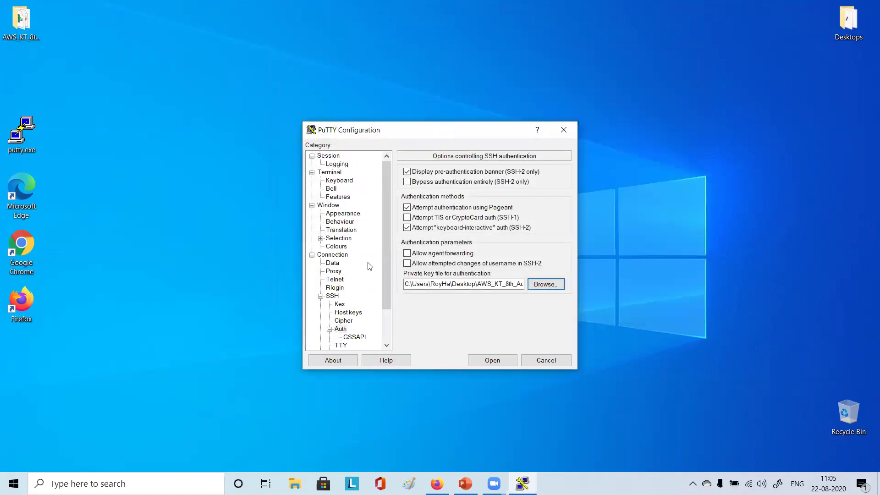
left_click(328, 157)
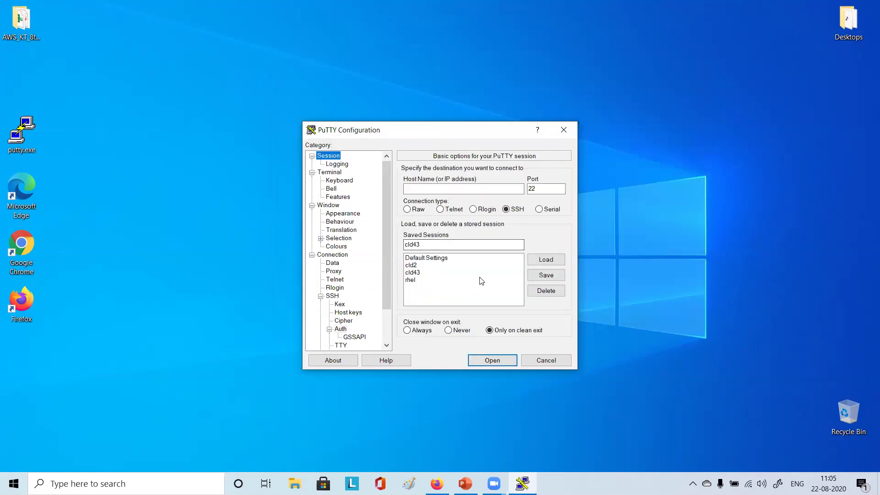
left_click(546, 276)
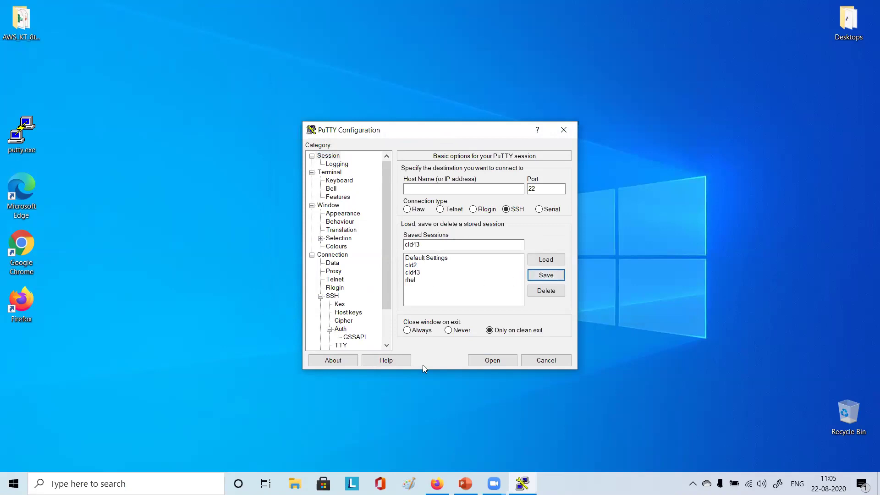
Copy the rhel instance's IPv4 public IP 3.21.113.159 from the EC2 console, paste it as PuTTY's host name and save the session
left_click(436, 483)
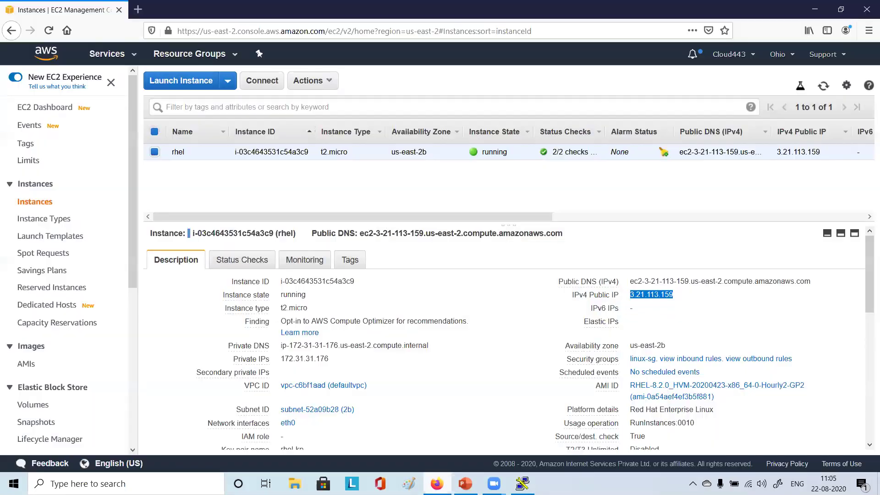
left_click(682, 296)
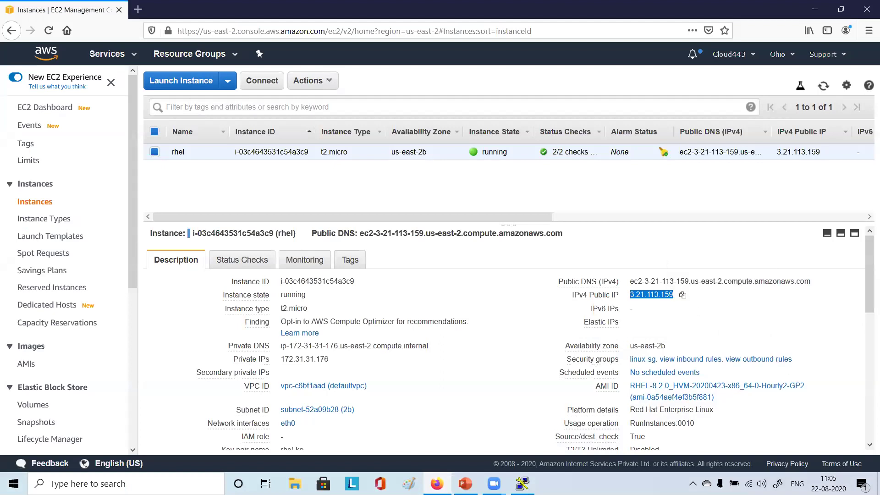
left_click(522, 484)
left_click(419, 188)
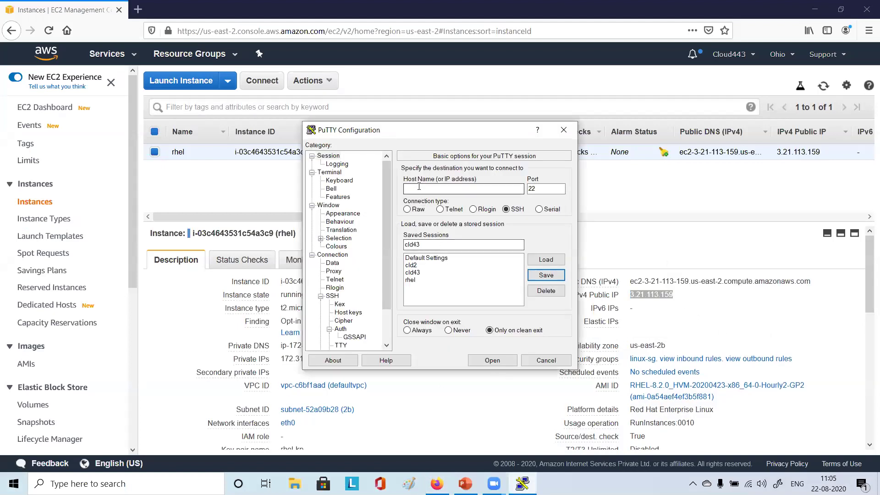
key("ctrl+v")
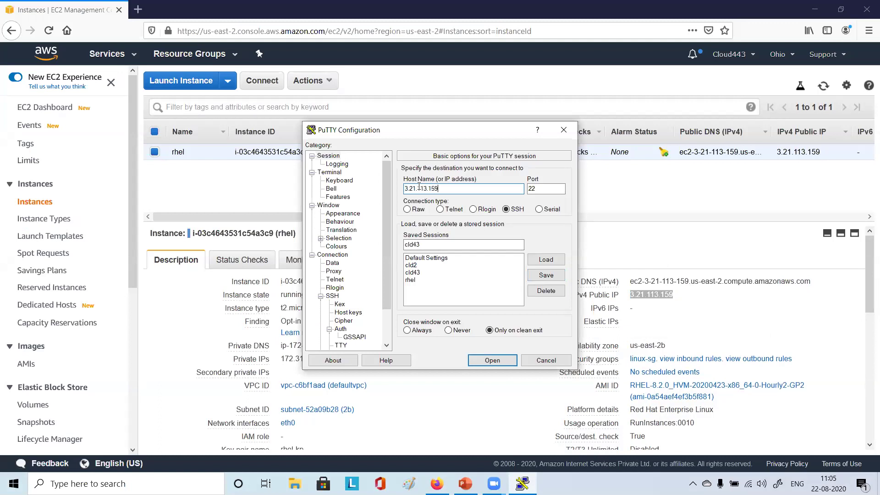
left_click(549, 278)
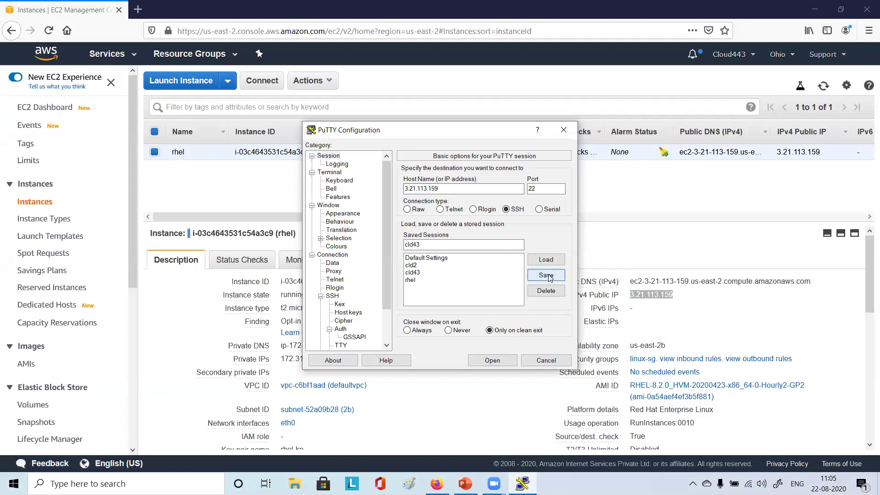
Open the SSH connection to the rhel instance and maximize the terminal to check the login username
left_click(485, 361)
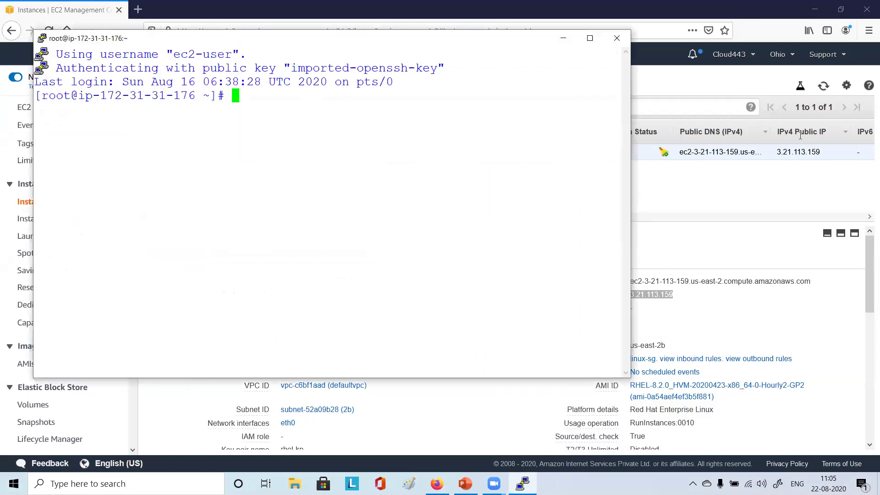
left_click(814, 9)
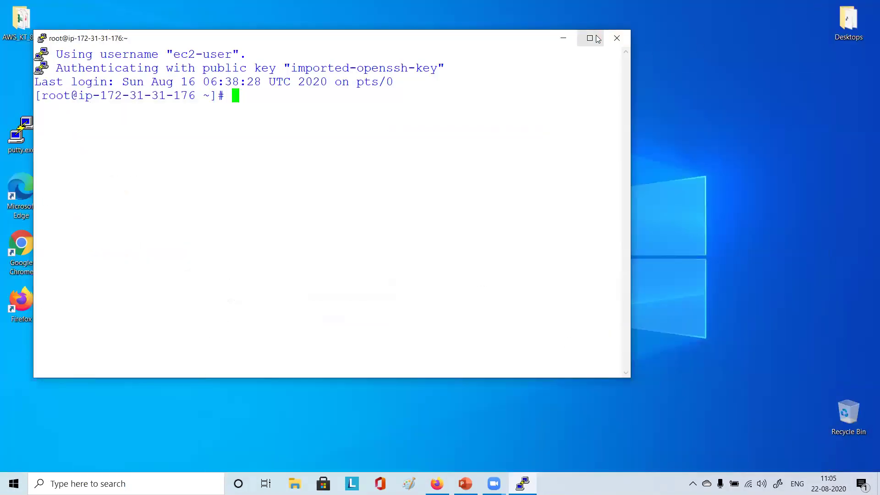
left_click(590, 38)
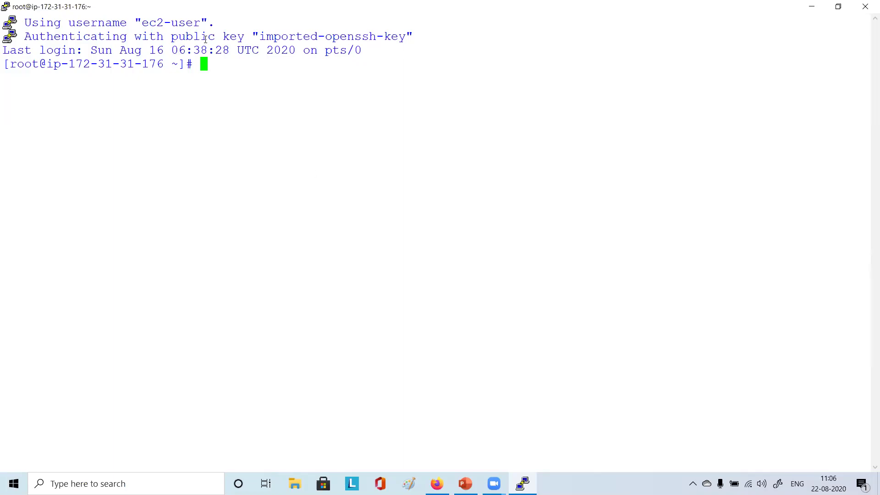
left_click_drag(142, 24, 199, 23)
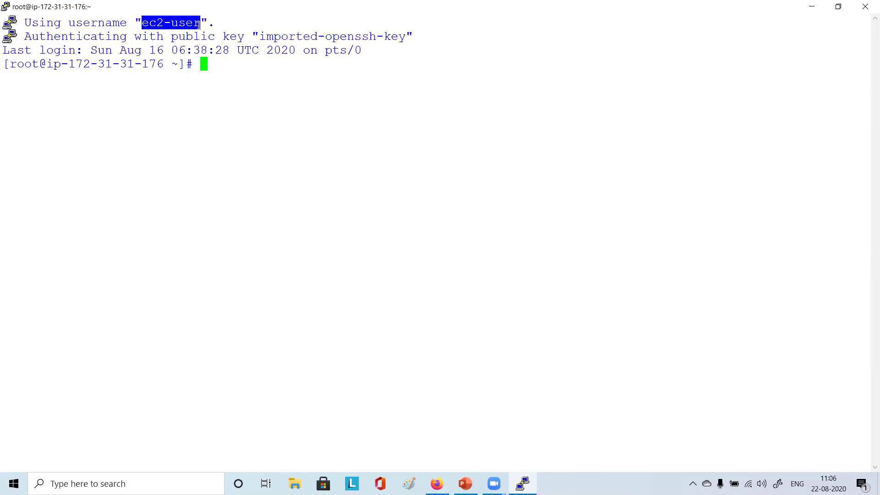
left_click(188, 230)
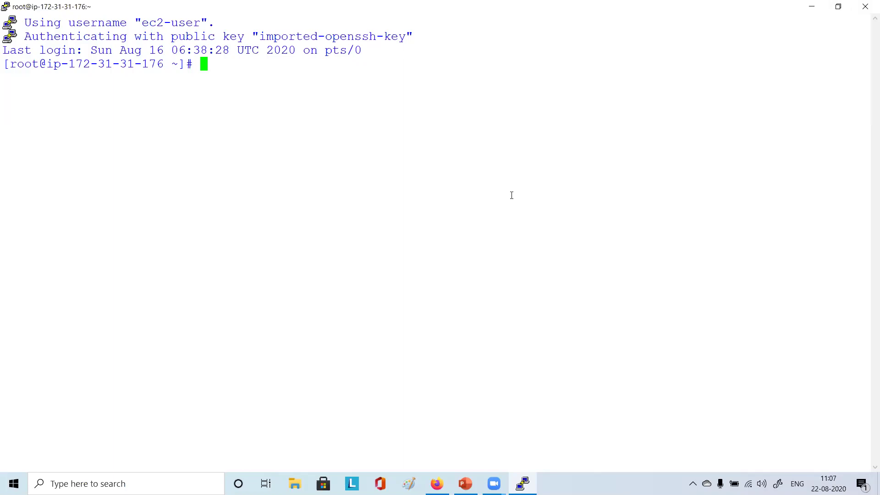
Switch back to the EC2 console in Firefox and open the rhel instance's linux-sg security group to see its inbound rules
left_click(812, 4)
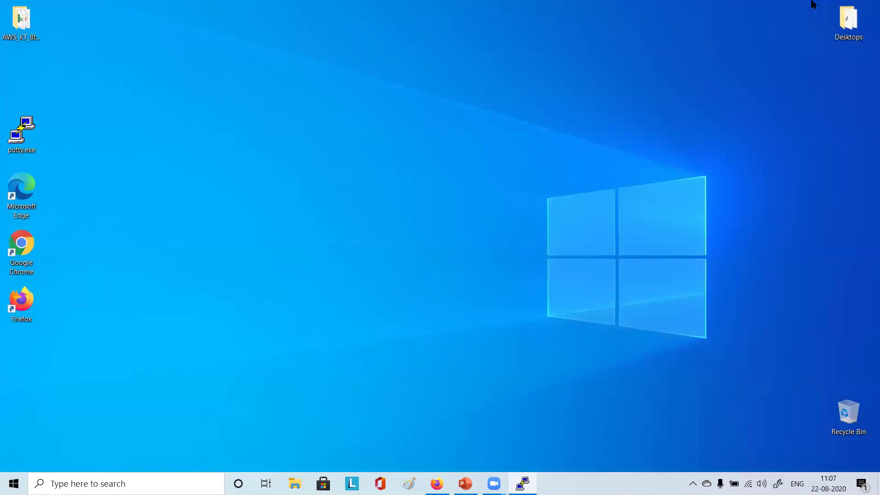
left_click(437, 483)
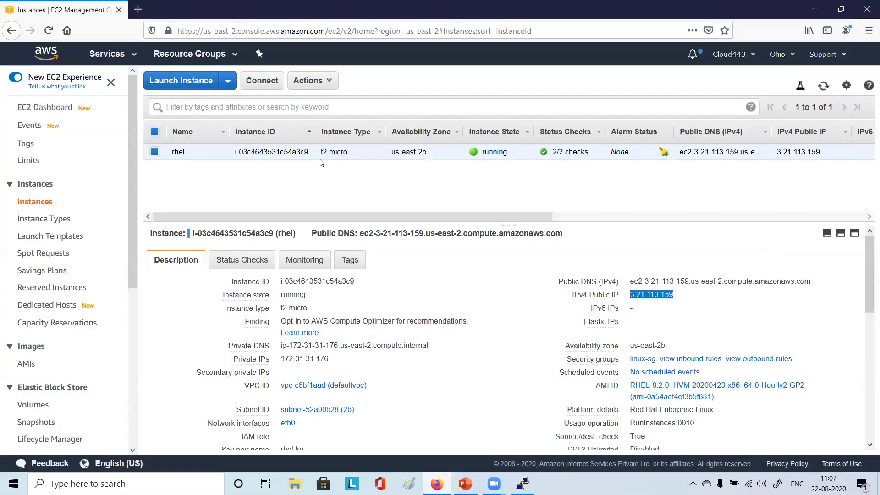
scroll(525, 281, "down", 1)
scroll(526, 281, "down", 3)
scroll(561, 293, "up", 1)
mouse_move(603, 306)
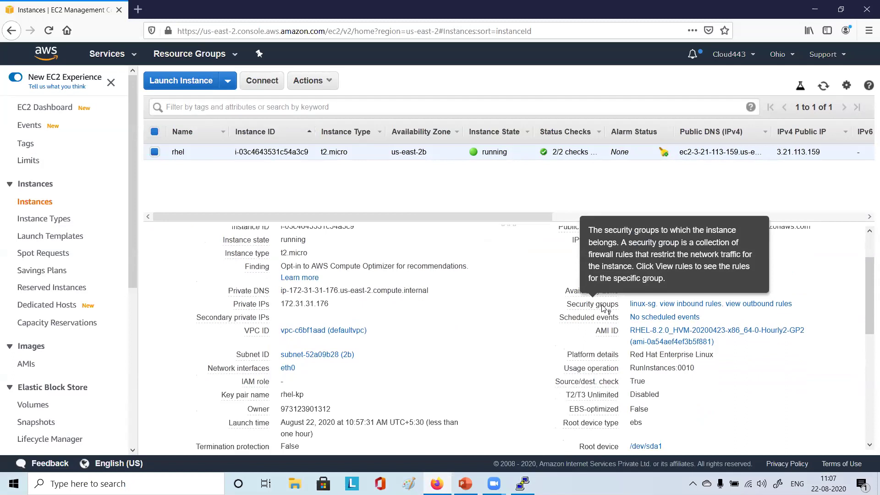
left_click(43, 204)
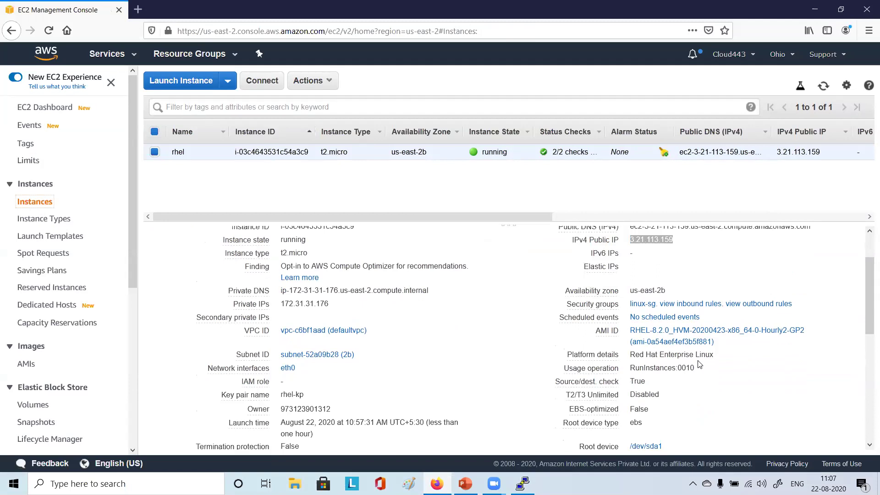
scroll(707, 297, "up", 2)
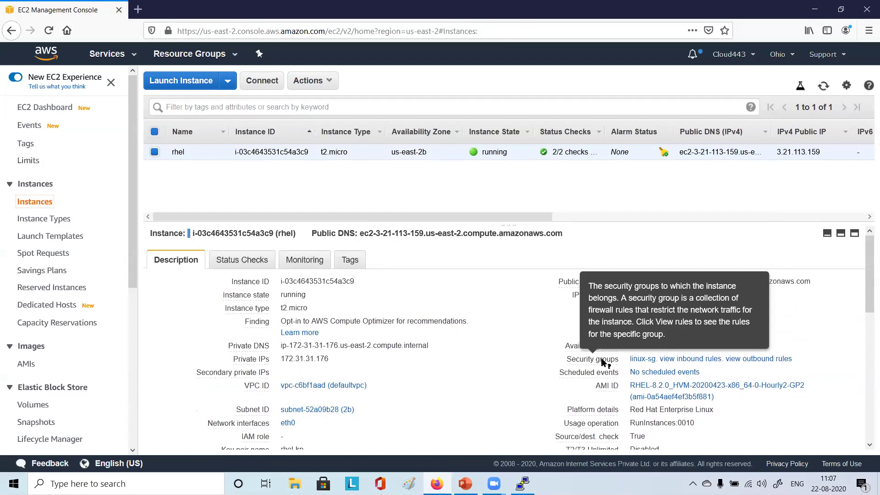
left_click(637, 359)
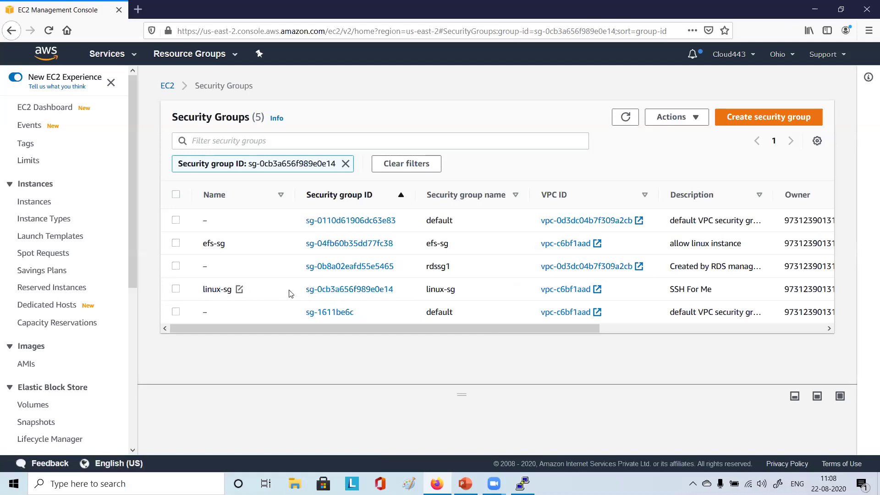
left_click(349, 290)
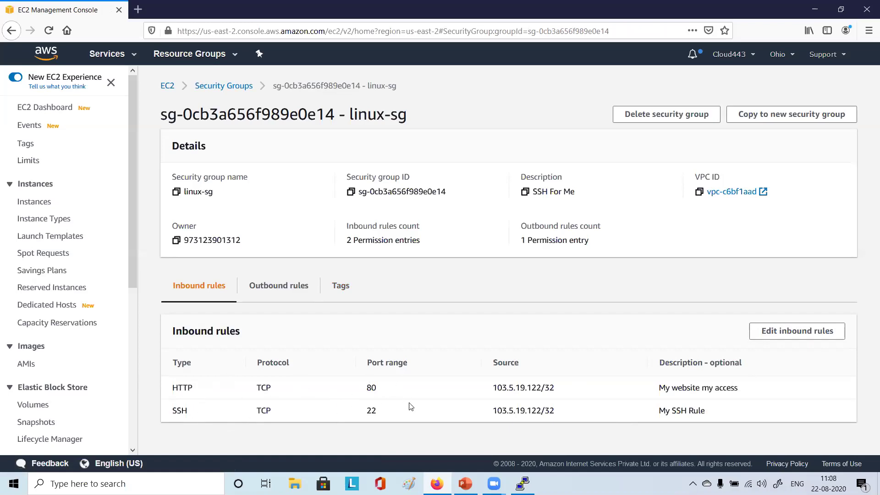
Open the linux-sg inbound rules for editing and set the source of the SSH and HTTP rules to My IP
left_click(792, 335)
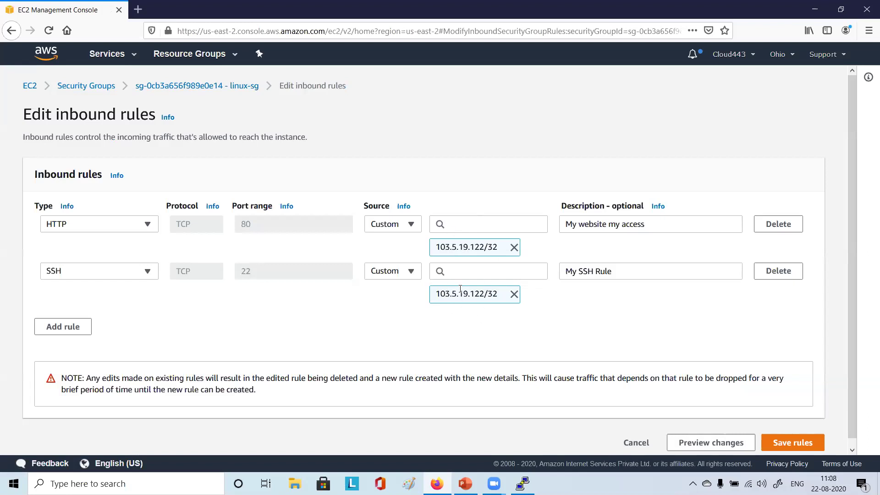
left_click(411, 271)
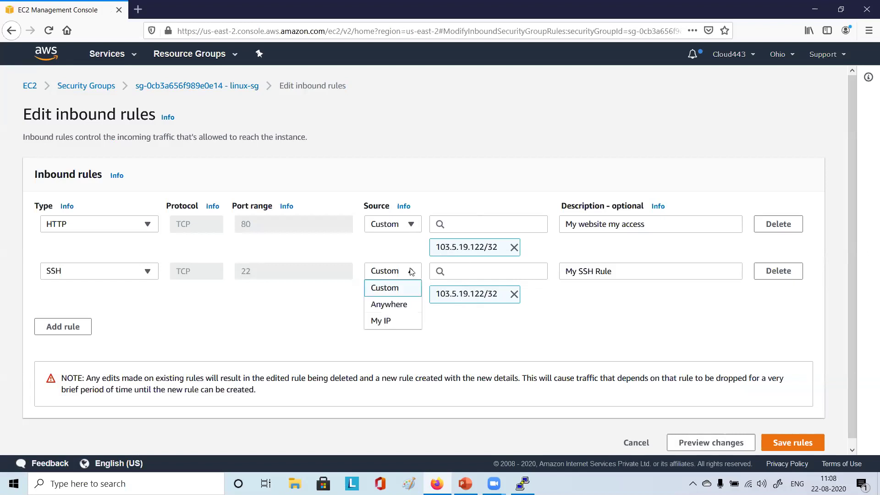
left_click(390, 323)
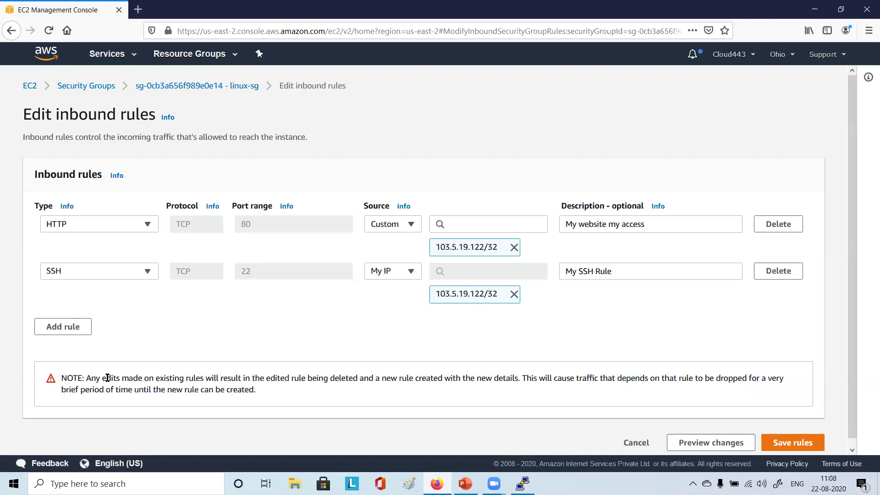
scroll(134, 372, "down", 1)
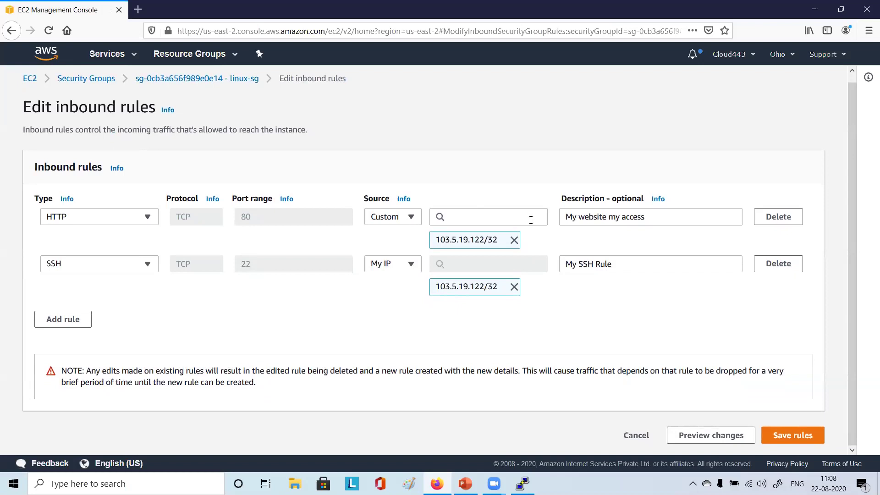
left_click(411, 219)
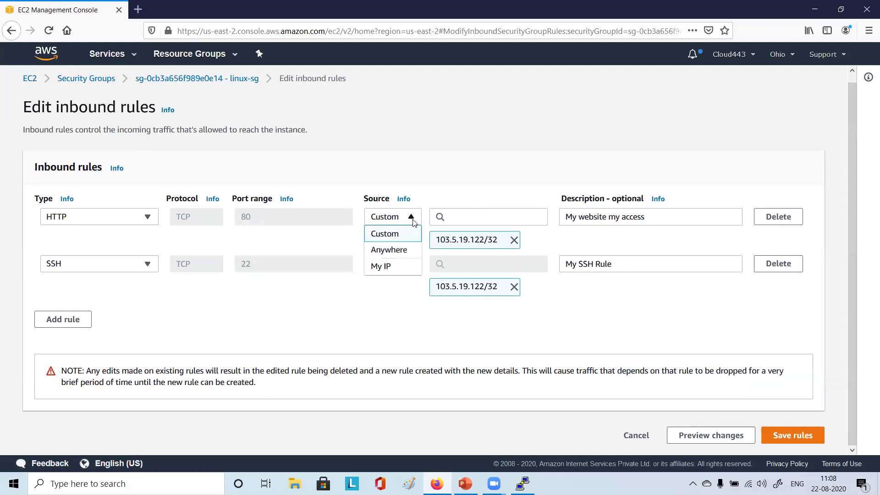
left_click(387, 269)
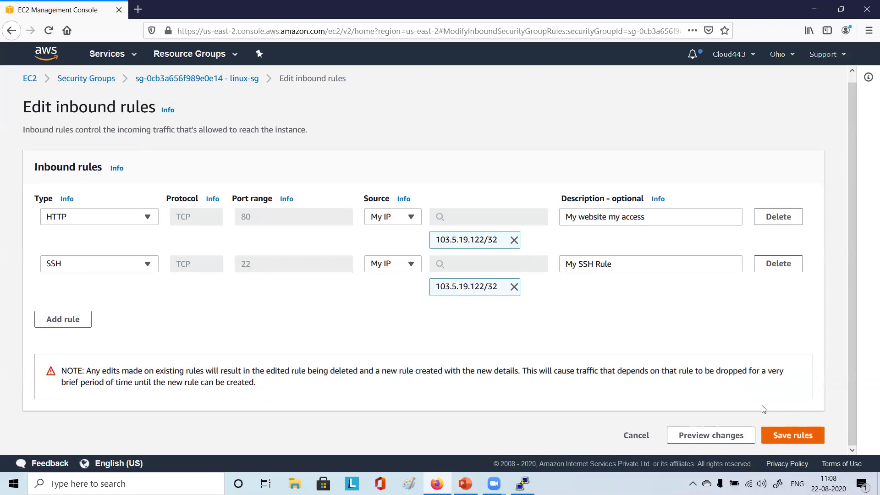
Reselect My IP as the source of both inbound rules and save the rules
left_click(410, 221)
left_click(393, 267)
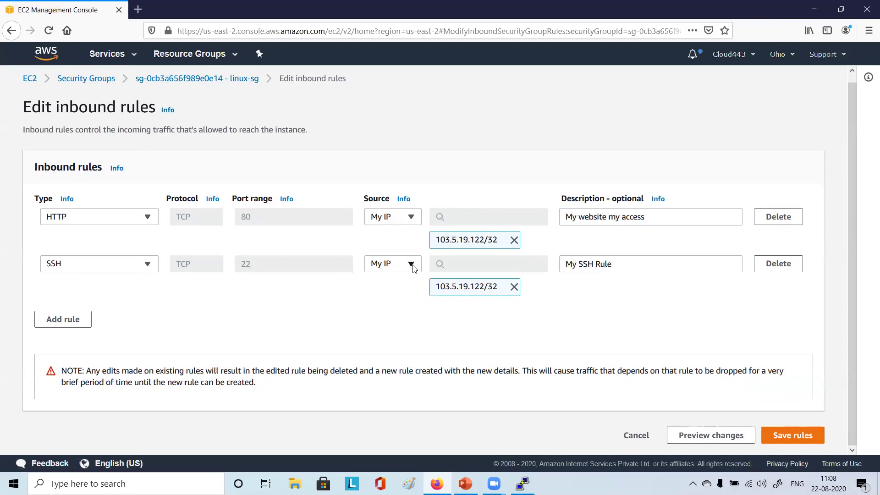
left_click(414, 268)
left_click(402, 315)
left_click(784, 435)
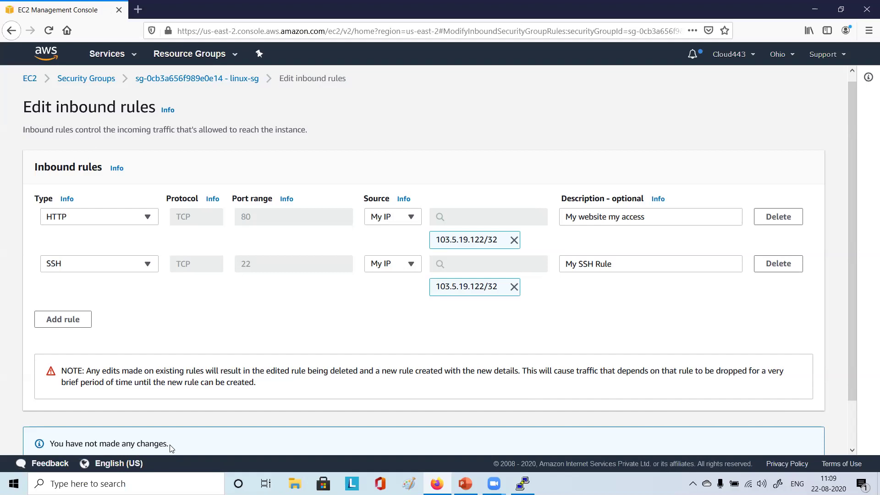
left_click_drag(53, 441, 180, 433)
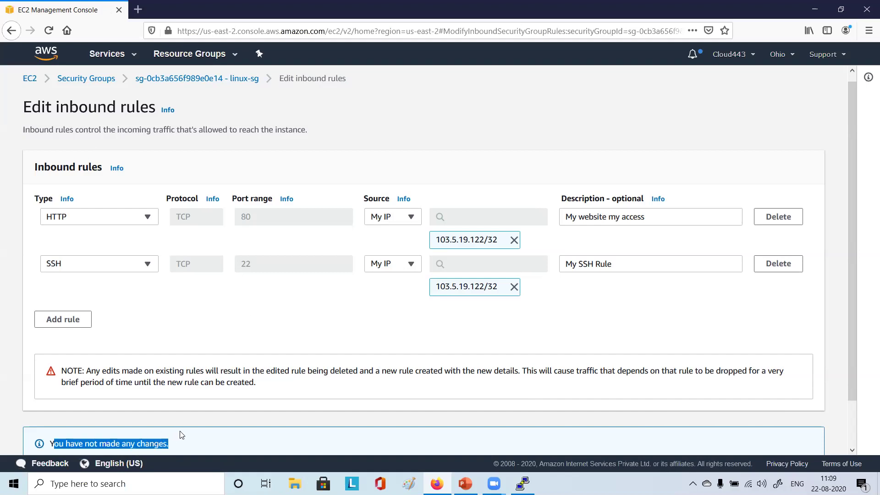
left_click(182, 435)
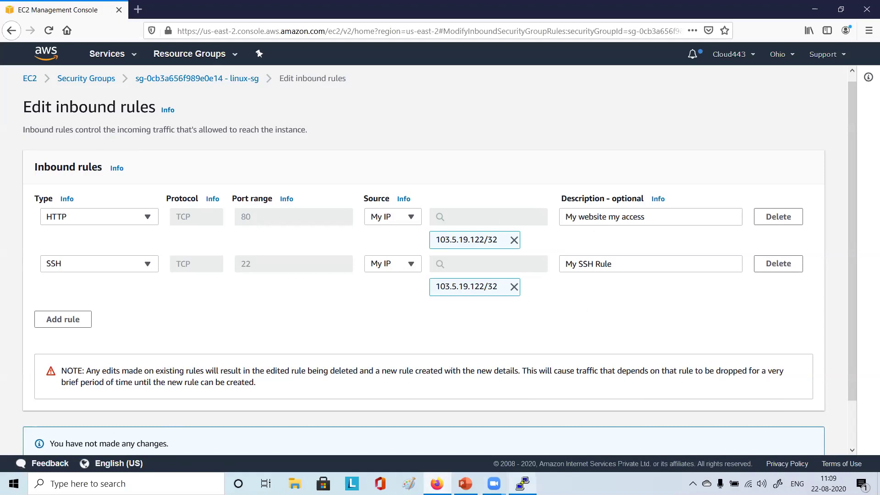
Go through the source choice of the HTTP and SSH rules once more, keeping My IP for each
mouse_move(522, 483)
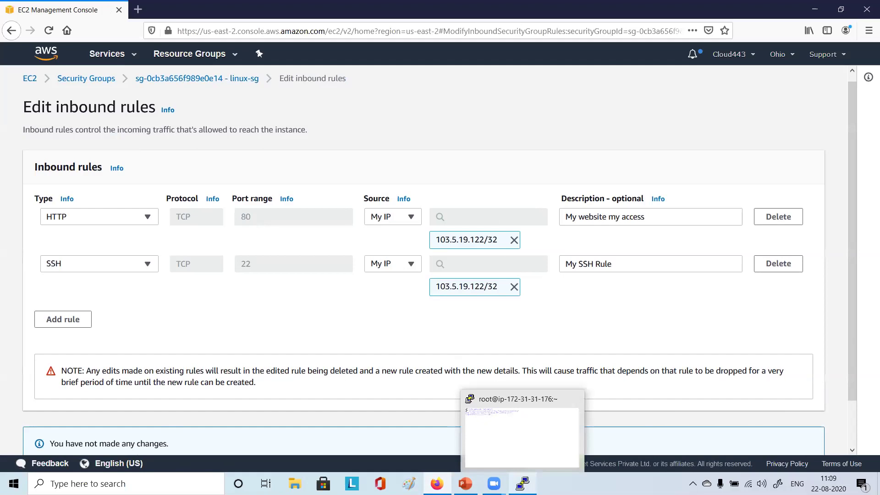
left_click(411, 216)
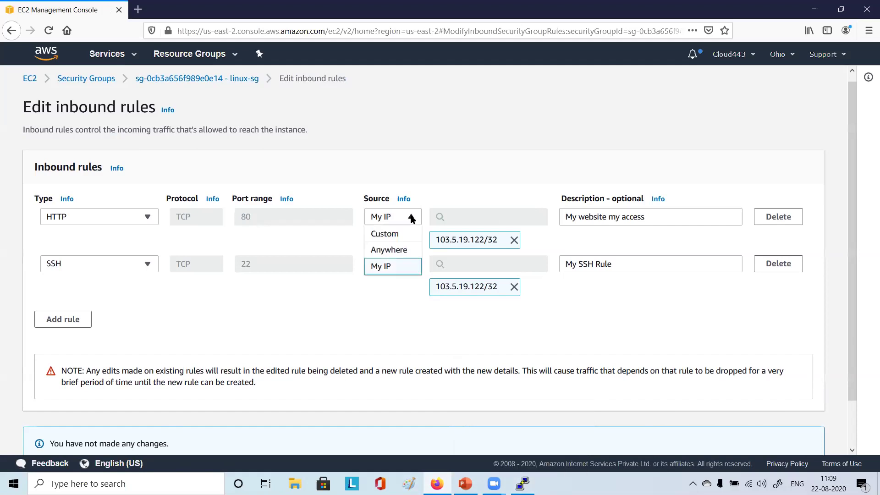
left_click(411, 266)
left_click(410, 264)
left_click(388, 316)
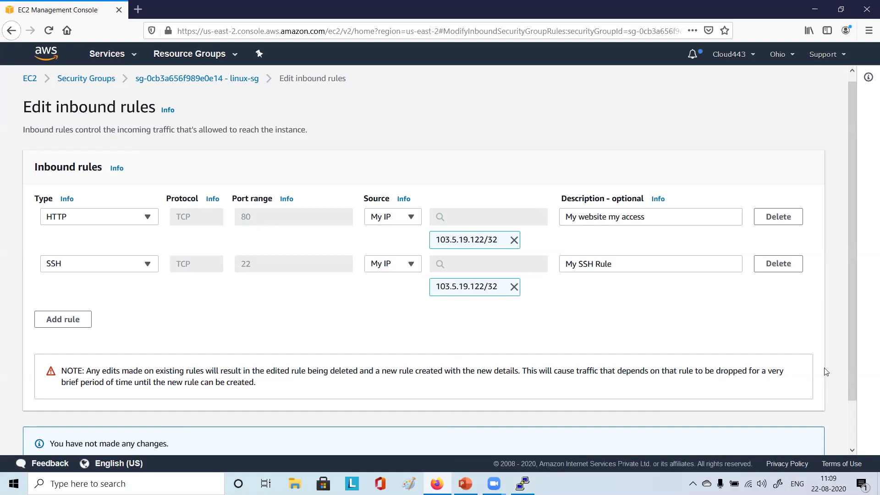
scroll(769, 380, "down", 2)
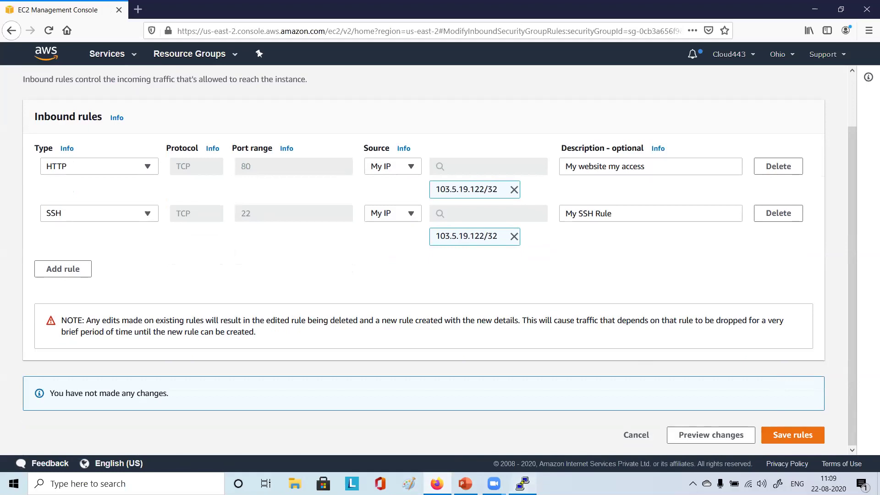
Leave the rule editing for the running instances list and copy the rhel instance's public DNS name
left_click(522, 483)
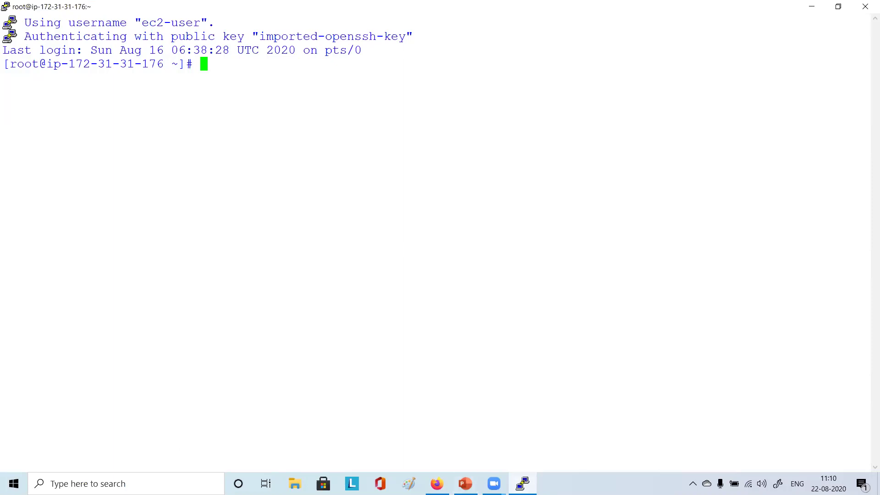
left_click(436, 483)
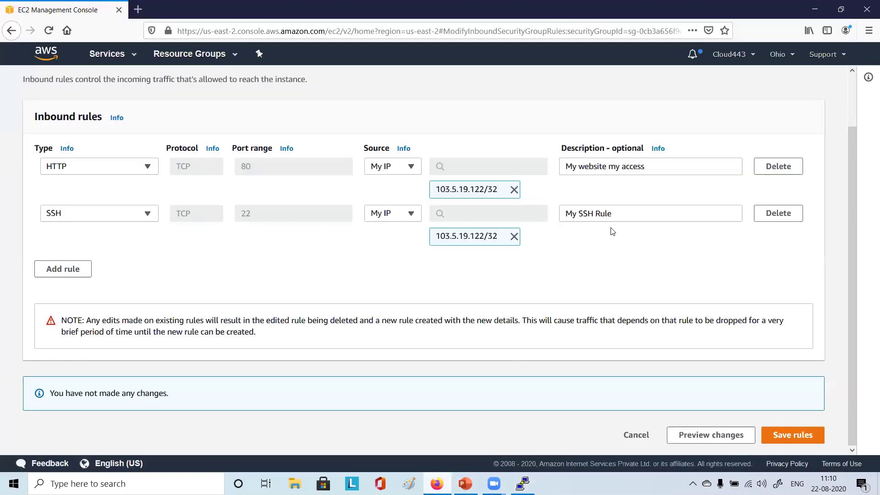
scroll(440, 279, "up", 2)
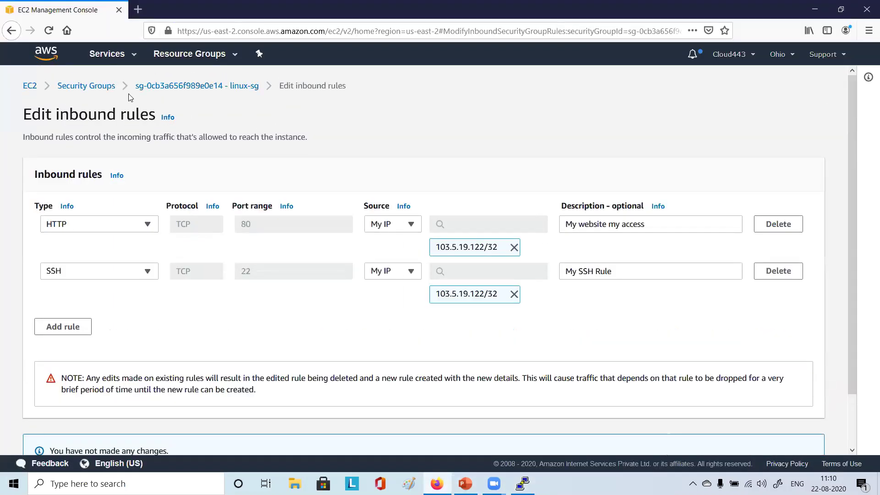
left_click(28, 86)
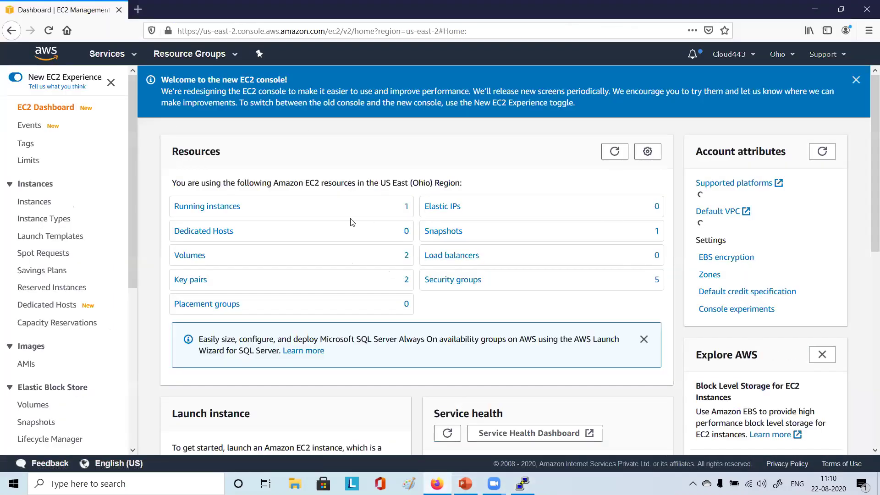
left_click(209, 207)
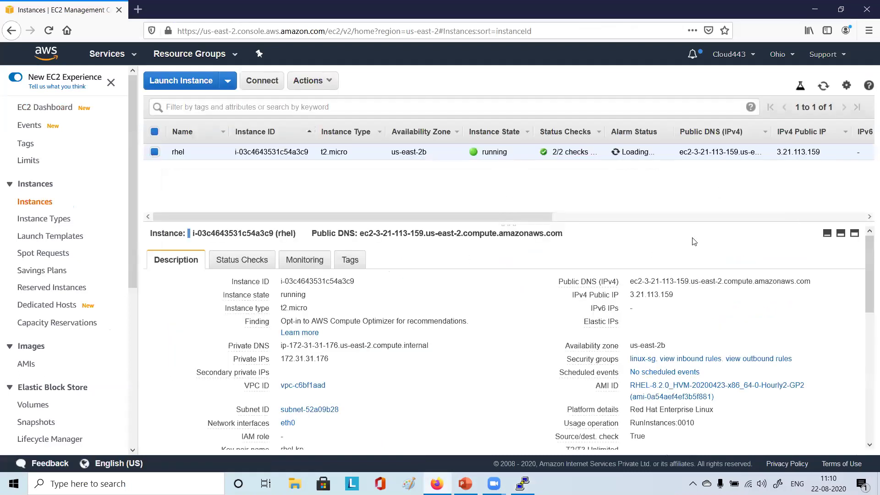
left_click(682, 295)
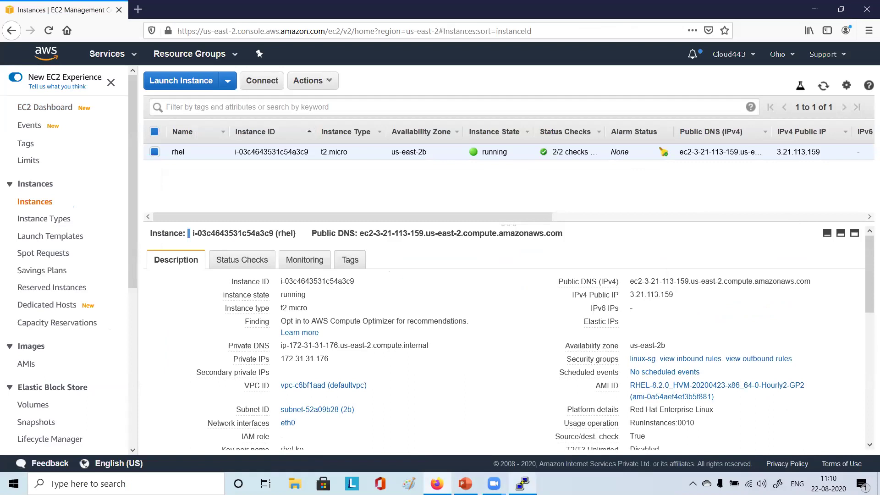
mouse_move(522, 483)
mouse_move(825, 286)
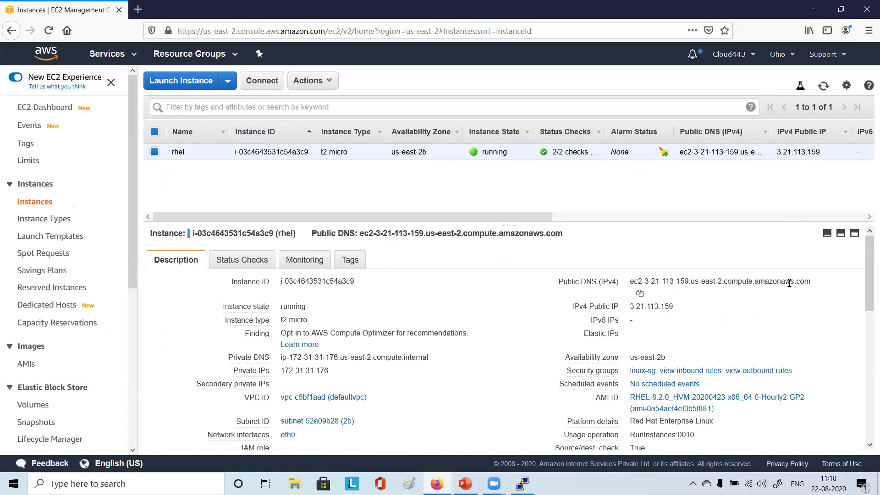
left_click(638, 293)
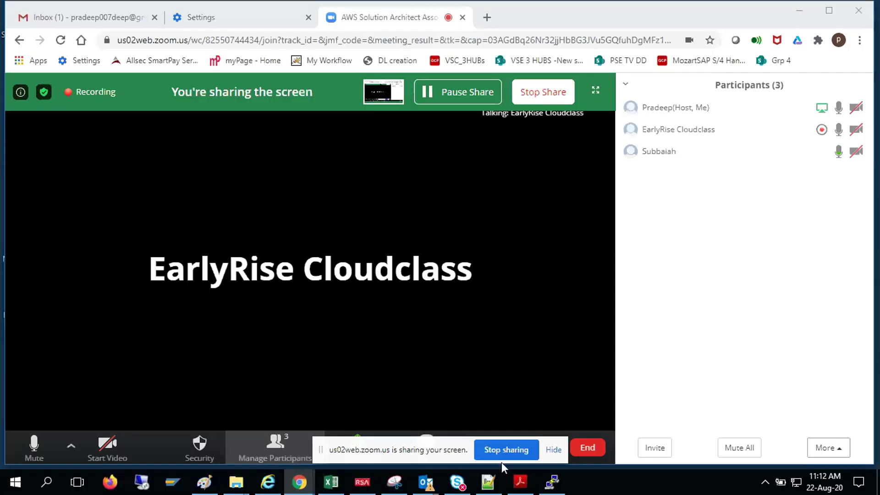
Dismiss the connection error in PuTTY and switch to the RHEL instance's details in the EC2 console in Chrome
left_click(551, 482)
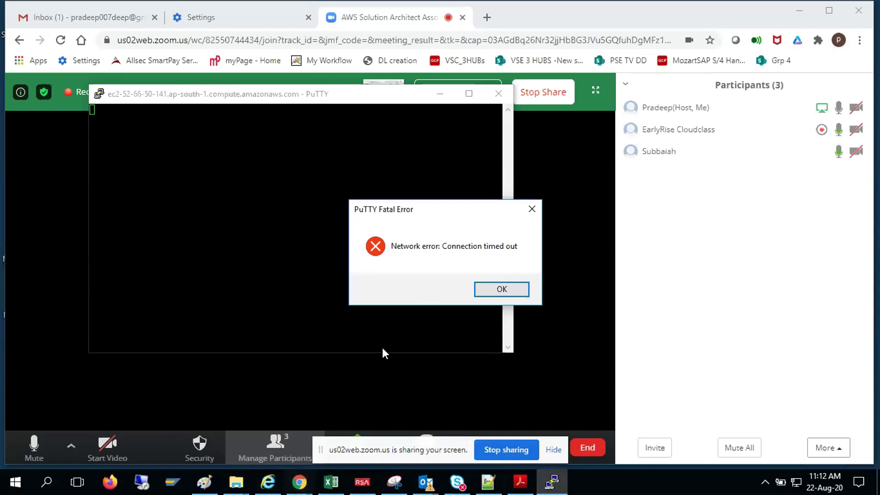
left_click(496, 288)
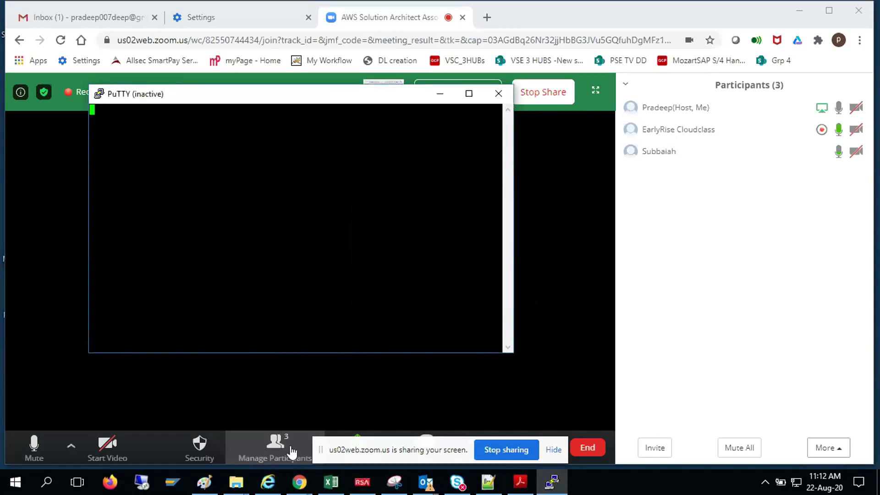
left_click(281, 492)
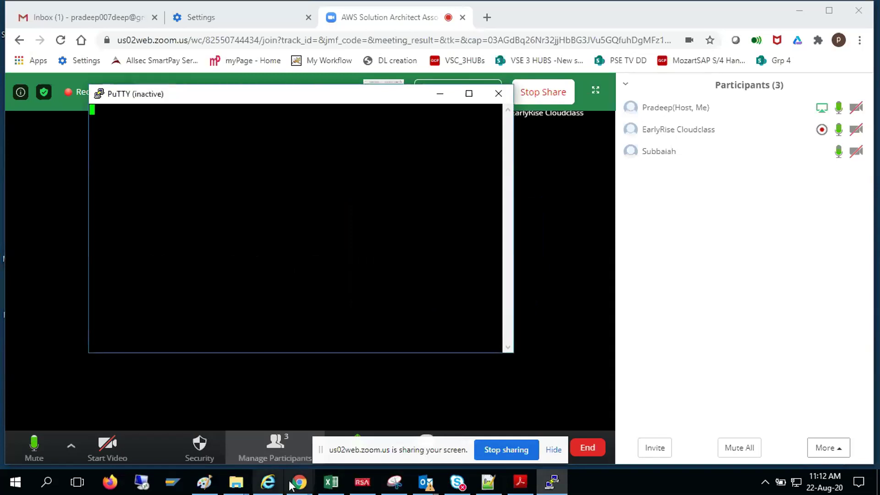
mouse_move(299, 485)
left_click(351, 441)
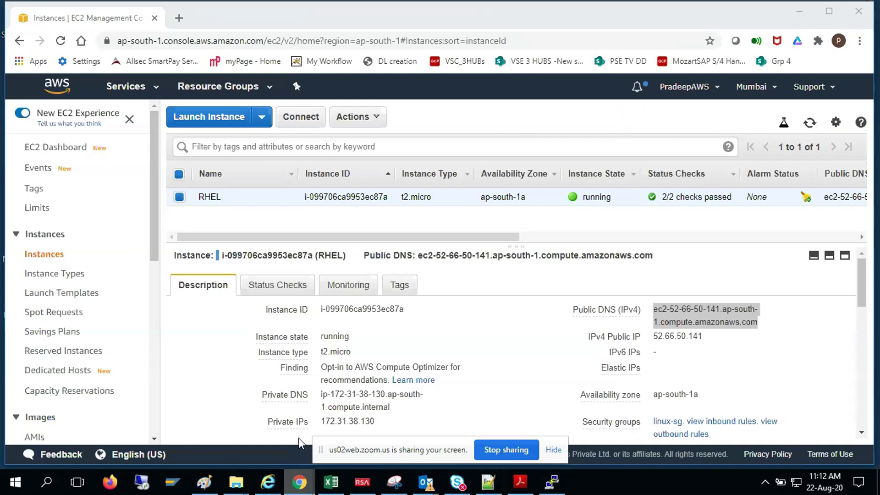
scroll(711, 317, "down", 1)
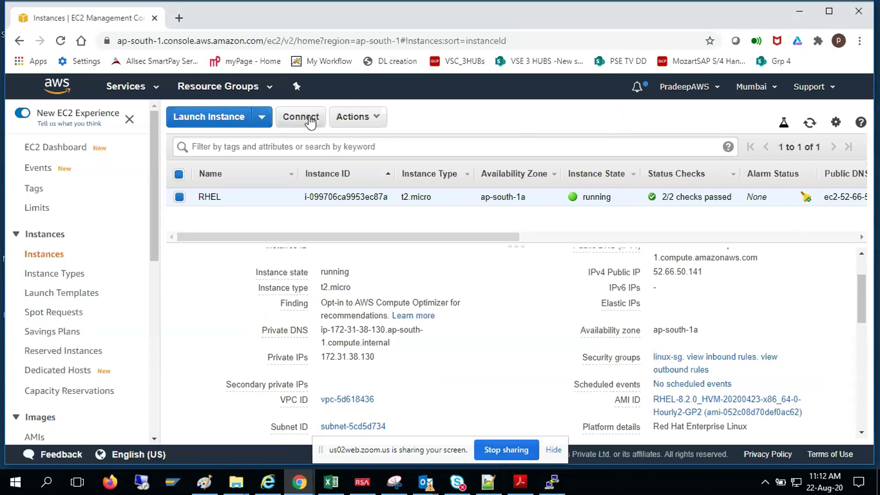
left_click(376, 121)
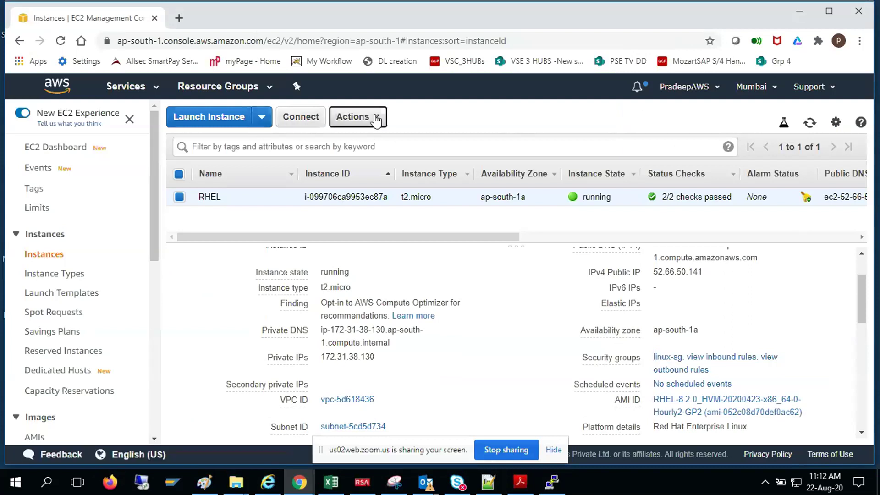
mouse_move(412, 247)
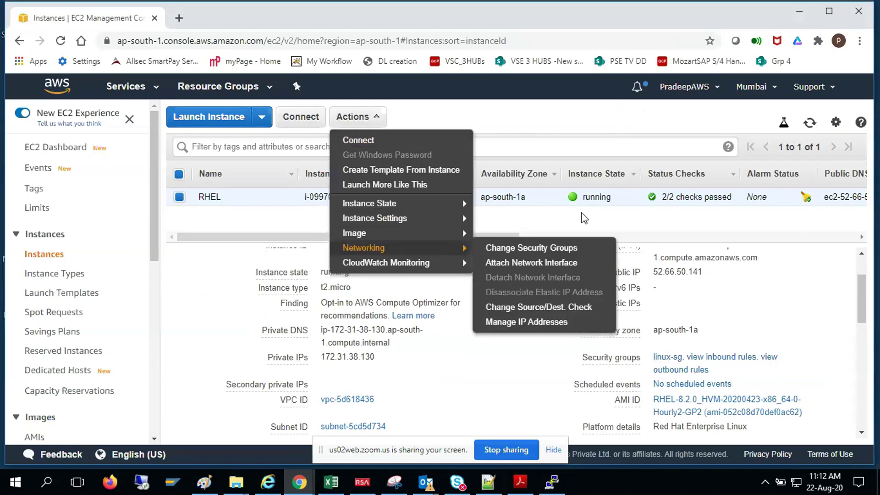
left_click(583, 217)
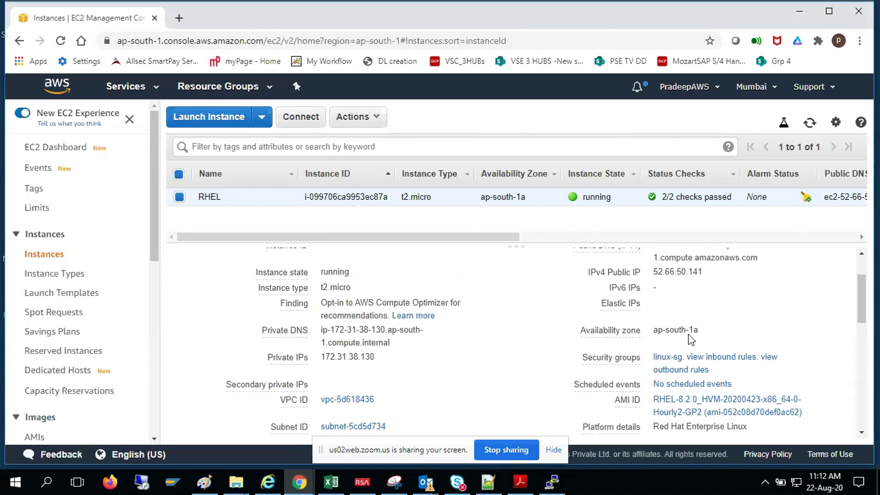
Open the details of the RHEL instance's linux-sg security group and bring its inbound rules into view
left_click(670, 361)
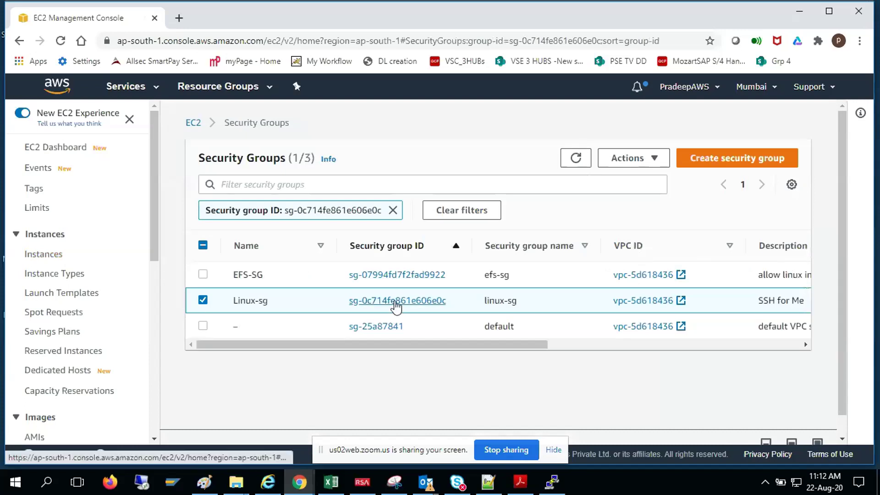
left_click(396, 301)
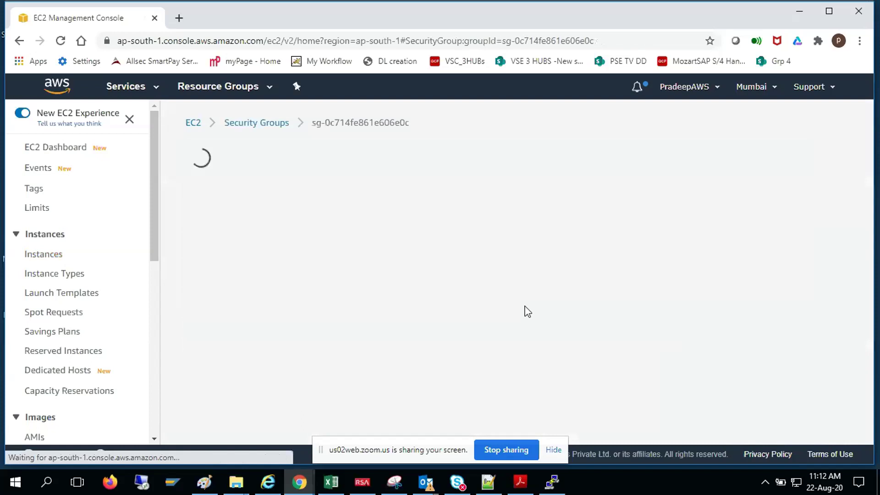
scroll(476, 390, "down", 2)
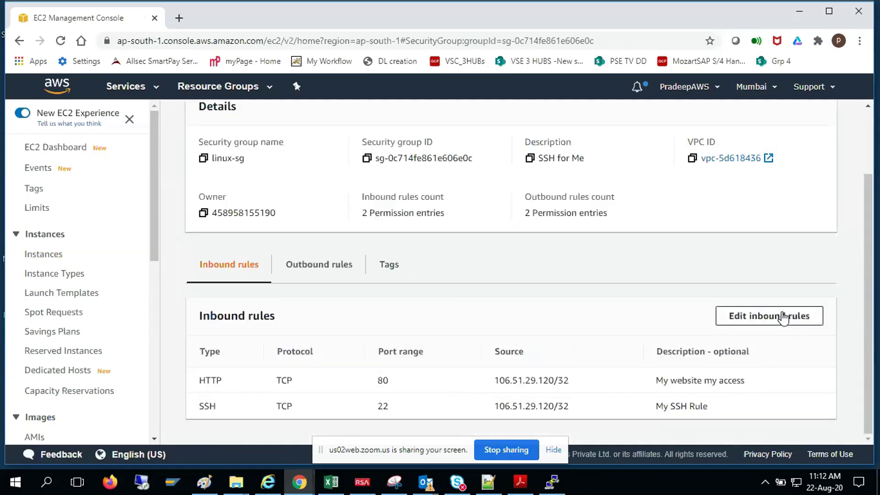
Set the source of linux-sg's HTTP and SSH inbound rules to My IP, save the rules and review the updated list
left_click(782, 317)
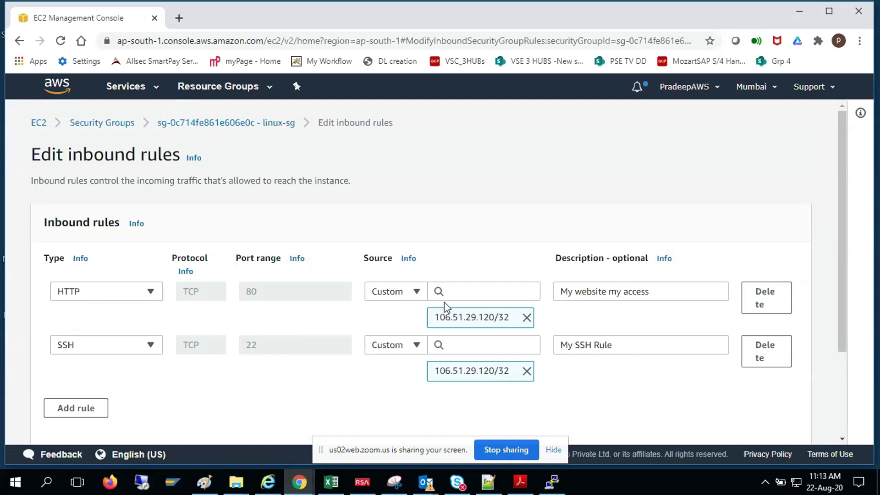
left_click(414, 295)
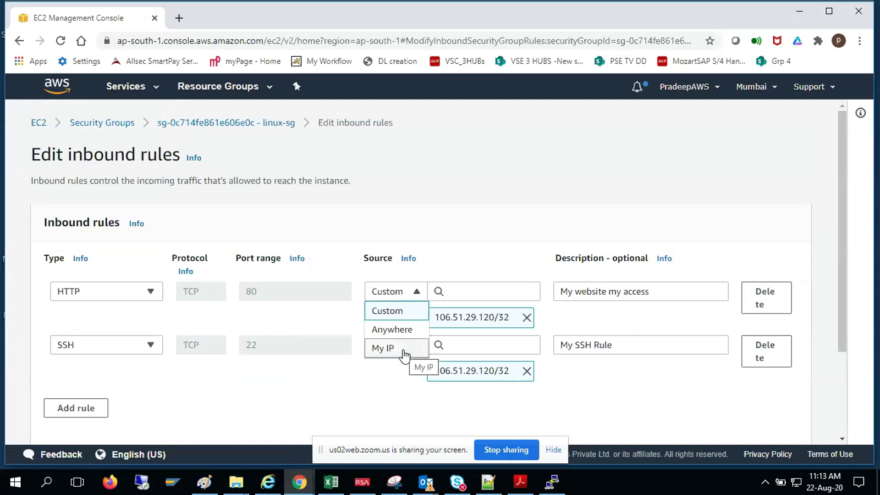
left_click(403, 349)
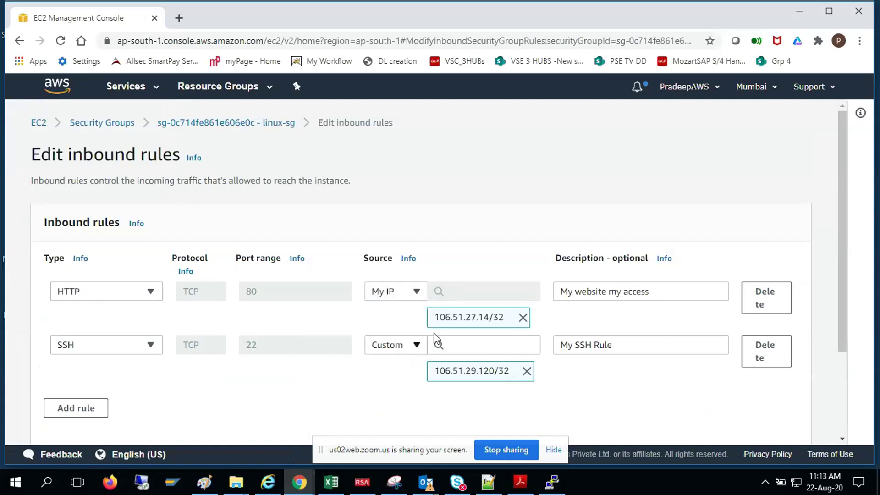
left_click(403, 349)
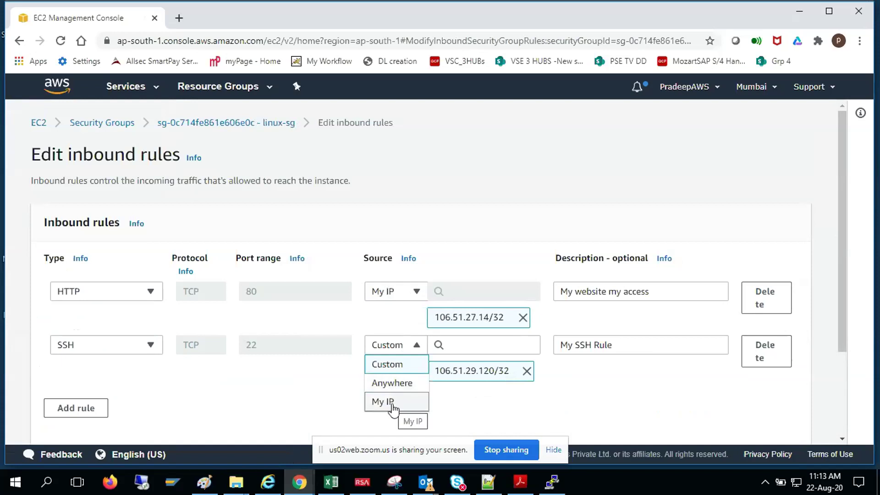
left_click(392, 403)
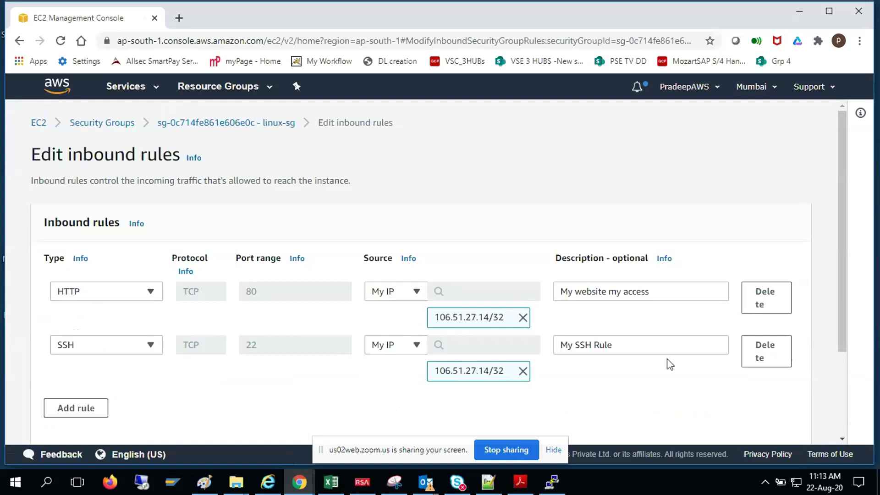
scroll(714, 366, "down", 3)
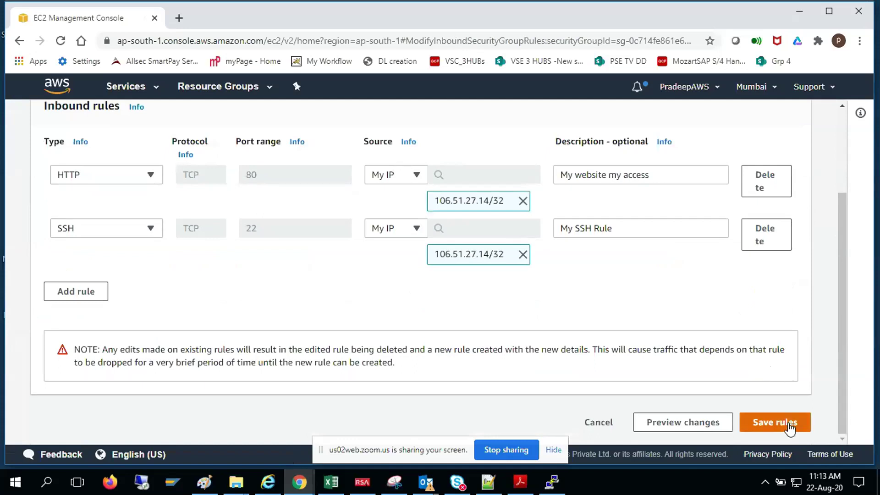
left_click(789, 428)
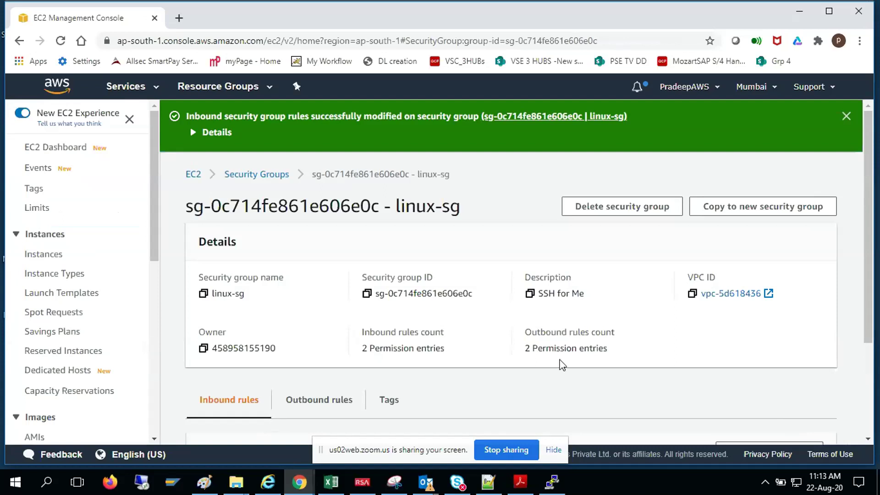
scroll(515, 372, "down", 2)
scroll(516, 372, "down", 2)
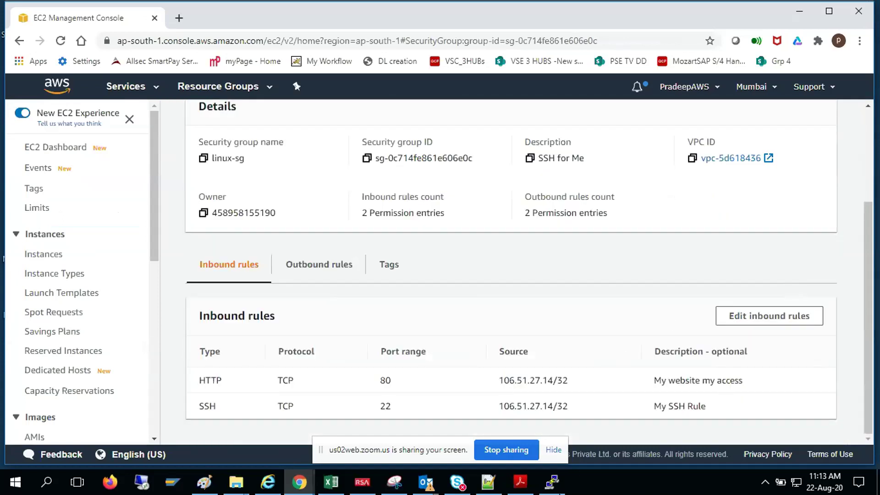
Close the inactive PuTTY session window and start putty.exe again from the desktop
mouse_move(548, 492)
left_click(560, 486)
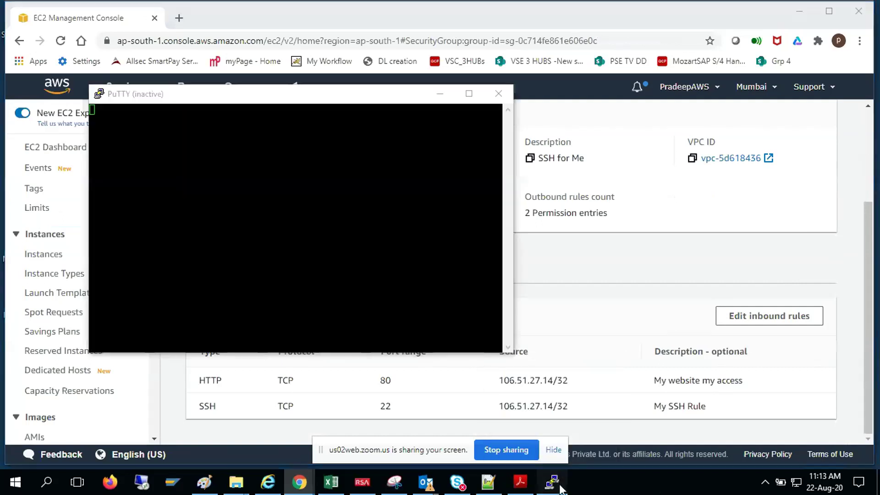
left_click(507, 103)
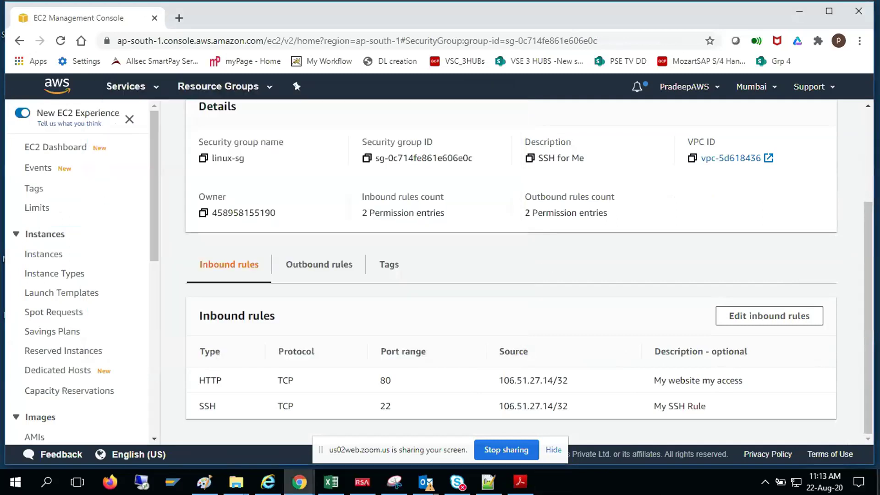
key("super+d")
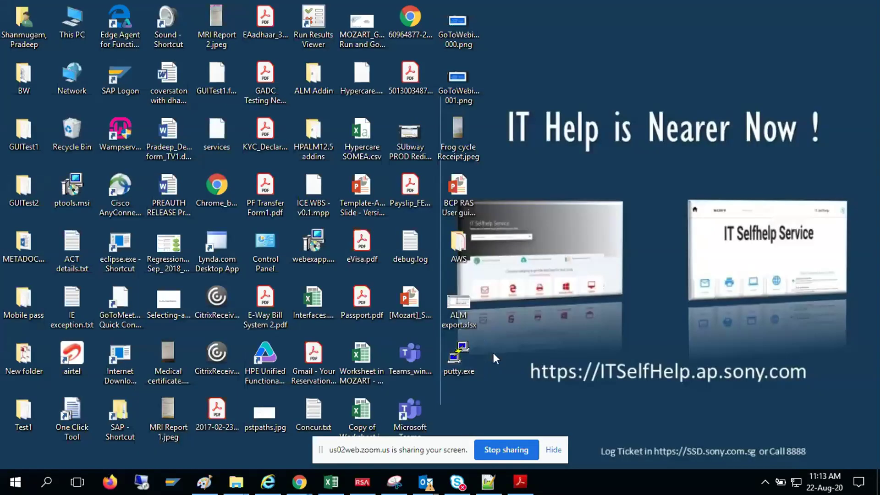
double_click(455, 360)
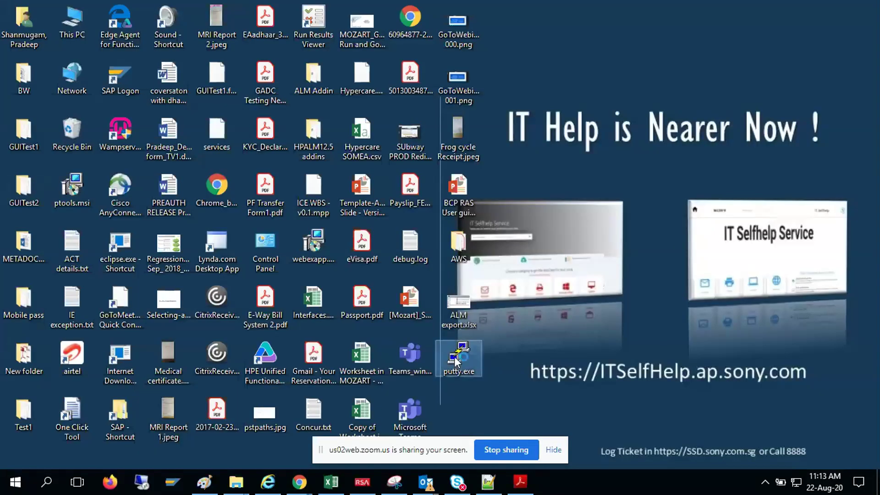
Load the saved RHEL session in the PuTTY configuration
left_click(469, 268)
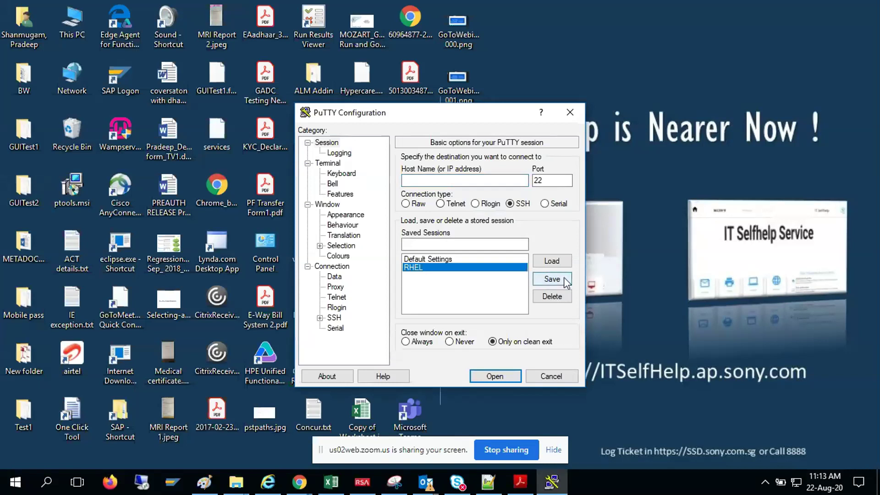
left_click(297, 481)
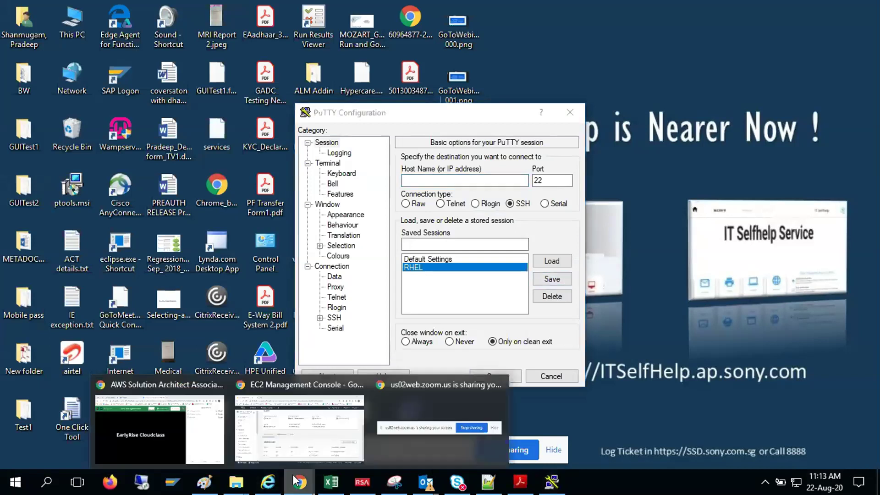
left_click(353, 447)
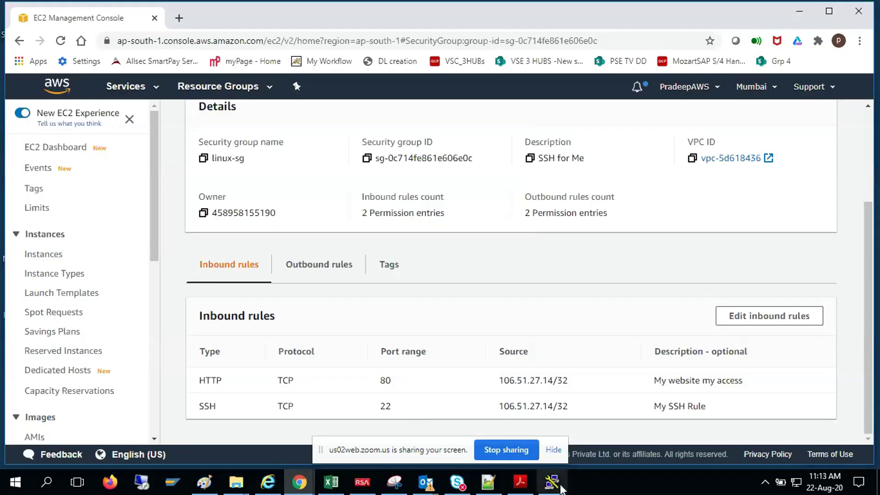
left_click(559, 485)
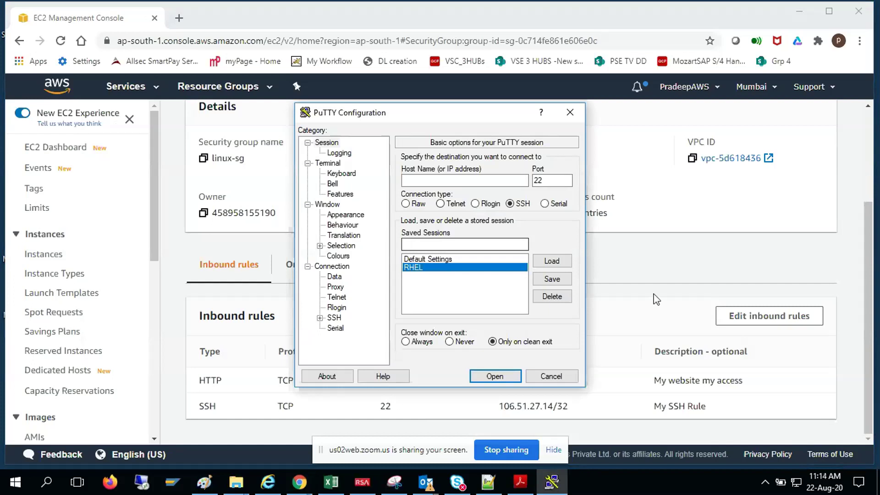
left_click(552, 261)
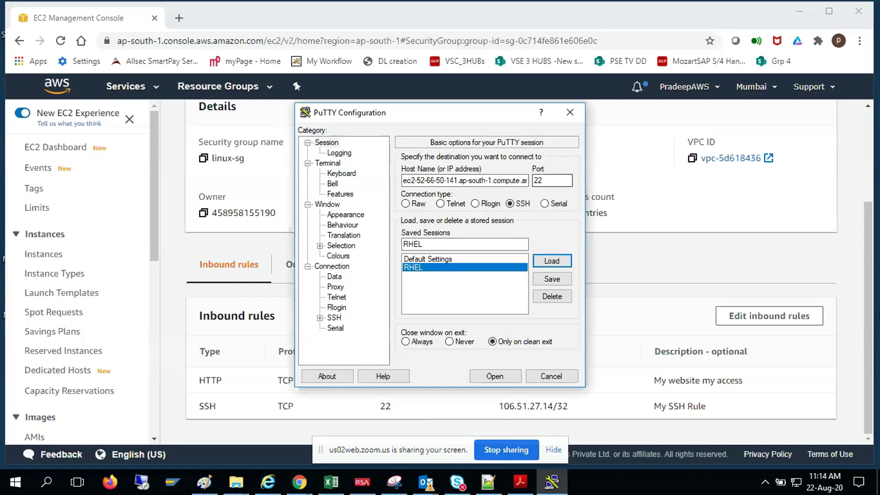
Switch to the EC2 instances list in Chrome and copy the RHEL instance's public DNS name
left_click(57, 268)
left_click(51, 258)
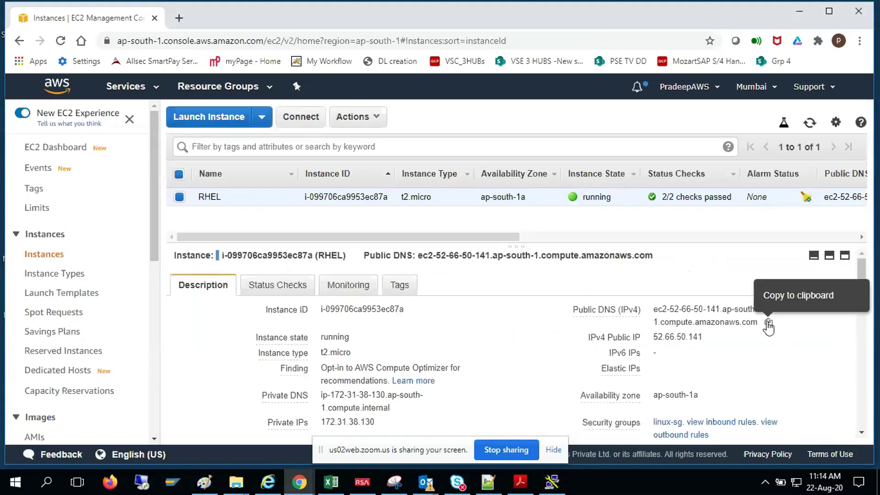
left_click(768, 324)
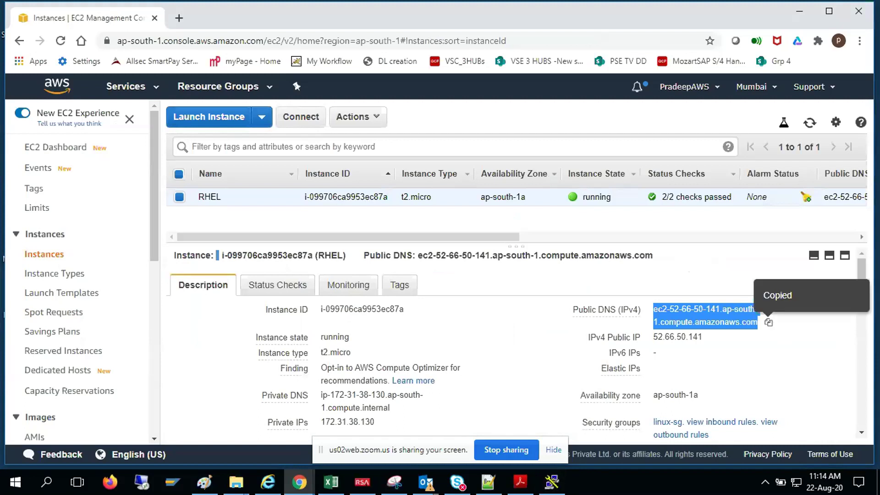
Replace PuTTY's host name with the copied public DNS name and open the SSH connection, accepting and caching the server's host key
left_click(552, 482)
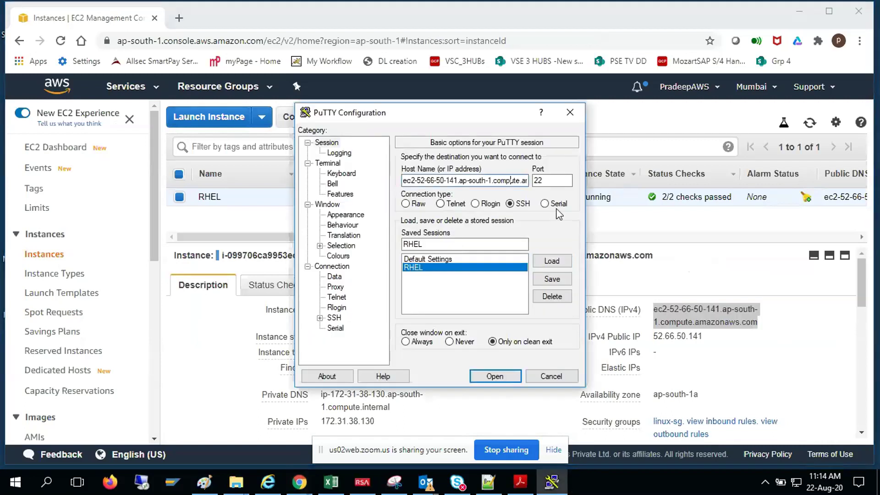
key("ctrl+a")
key("BackSpace")
key("ctrl+v")
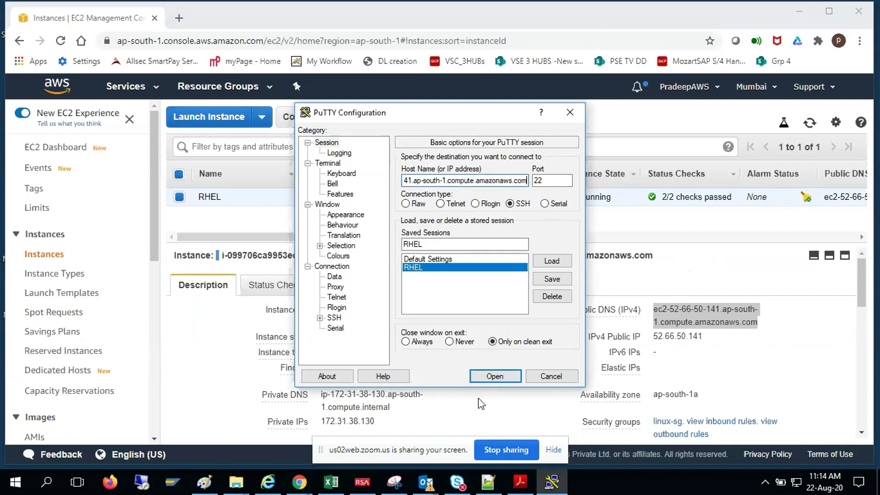
left_click(512, 377)
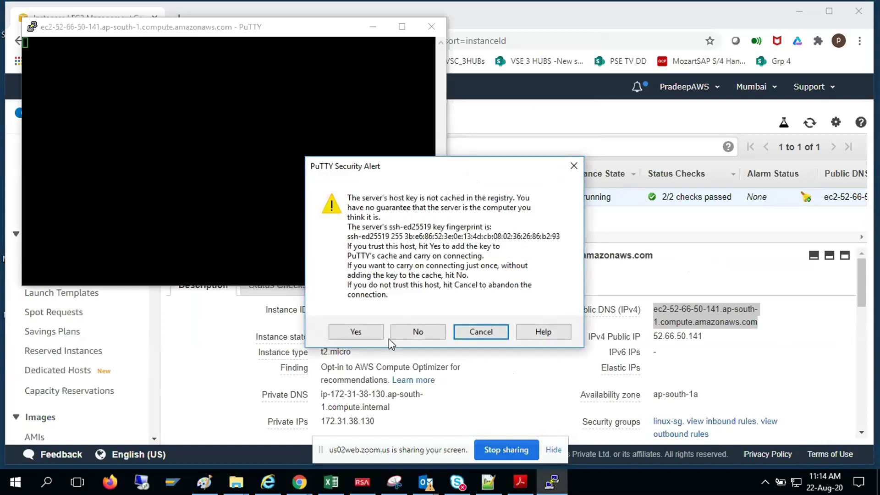
left_click(367, 334)
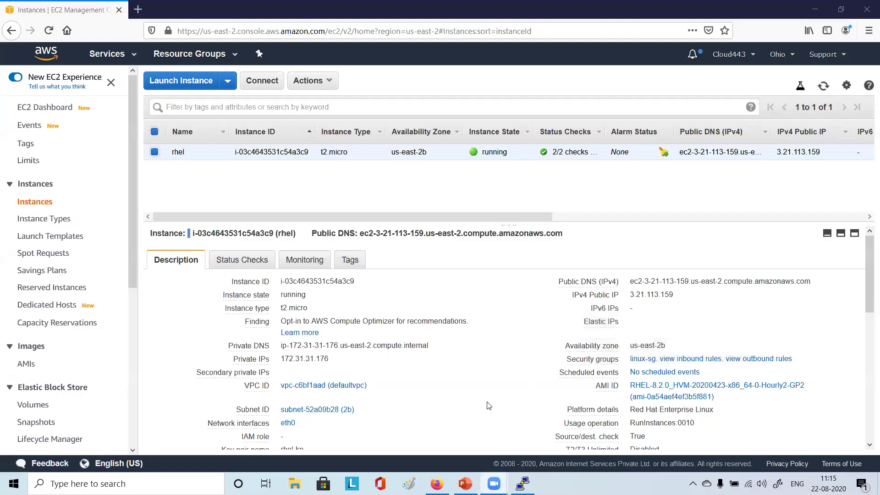
Switch to the Ohio instance's root PuTTY session, clear the terminal and list its disks with fdisk -l
left_click(522, 483)
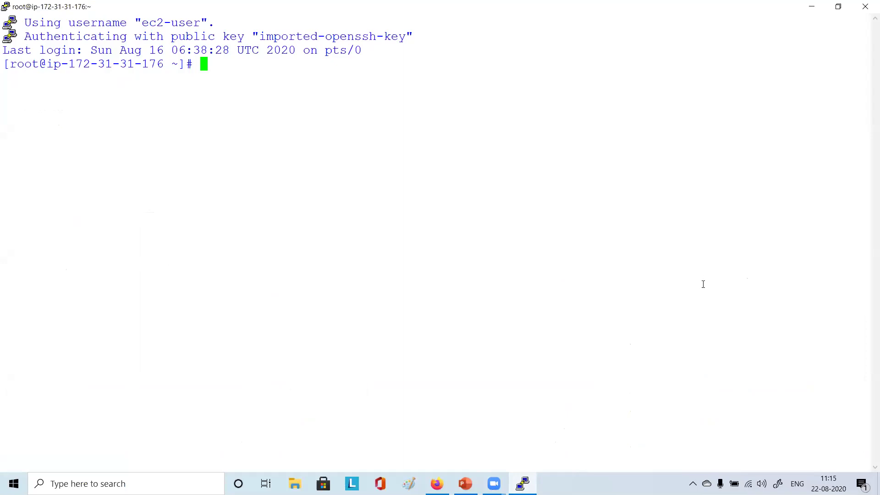
type("clear")
key("Return")
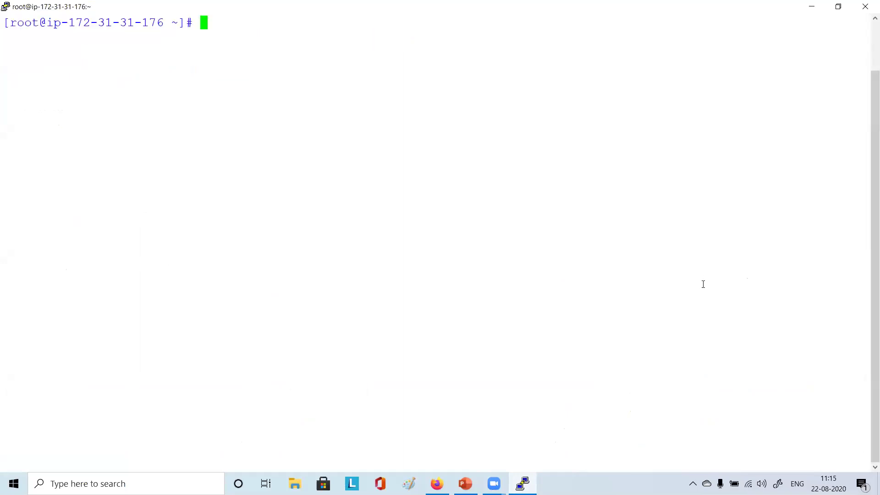
type("fdisk -l")
key("Return")
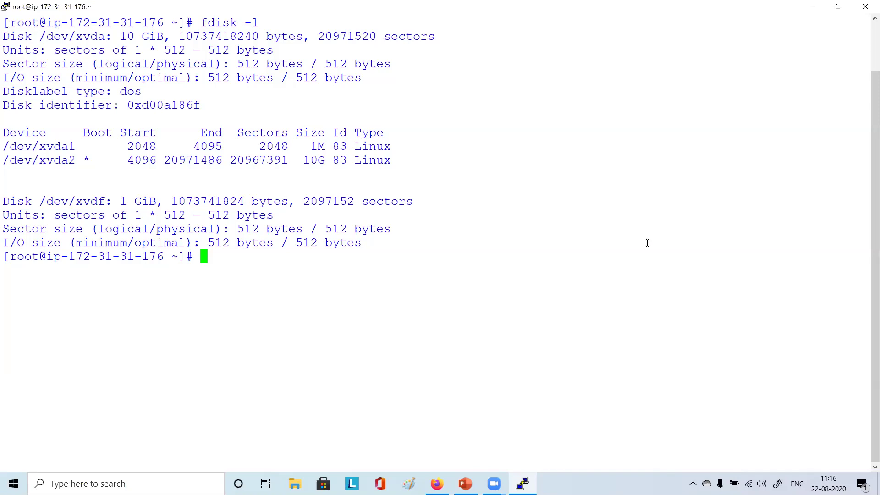
Examine the /dev/xvdf disk entry in the fdisk output, highlighting its device name
left_click_drag(32, 201, 107, 197)
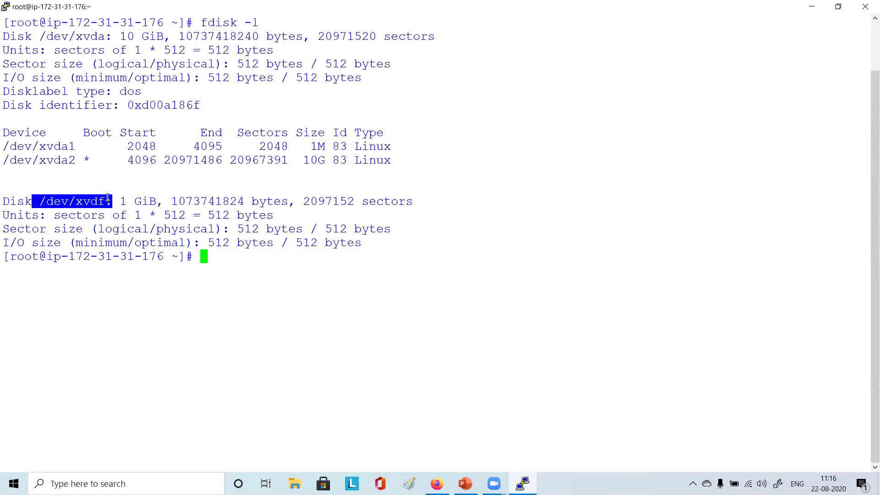
left_click(108, 198)
left_click_drag(33, 201, 108, 200)
left_click(108, 199)
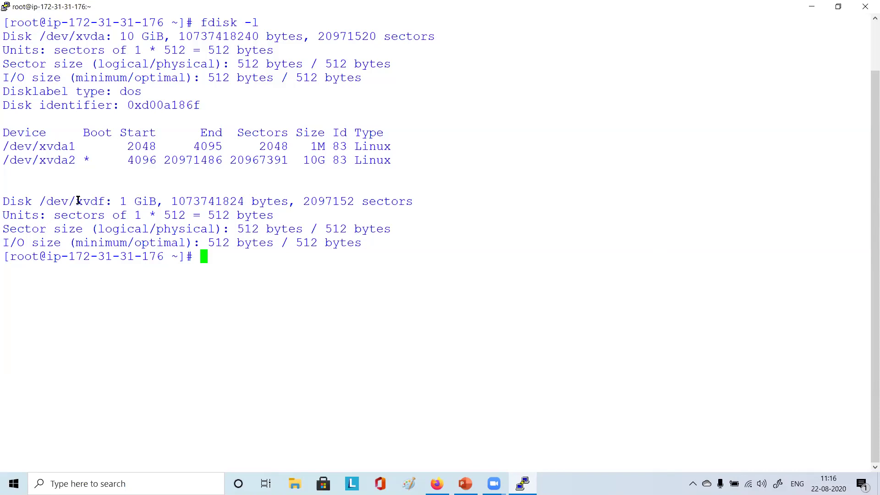
left_click_drag(76, 201, 102, 201)
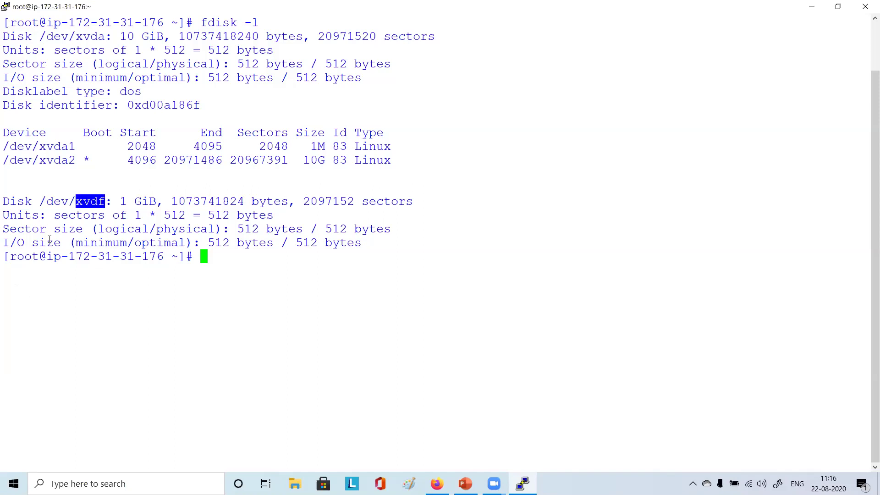
left_click(81, 201)
left_click_drag(76, 202, 111, 202)
left_click(110, 202)
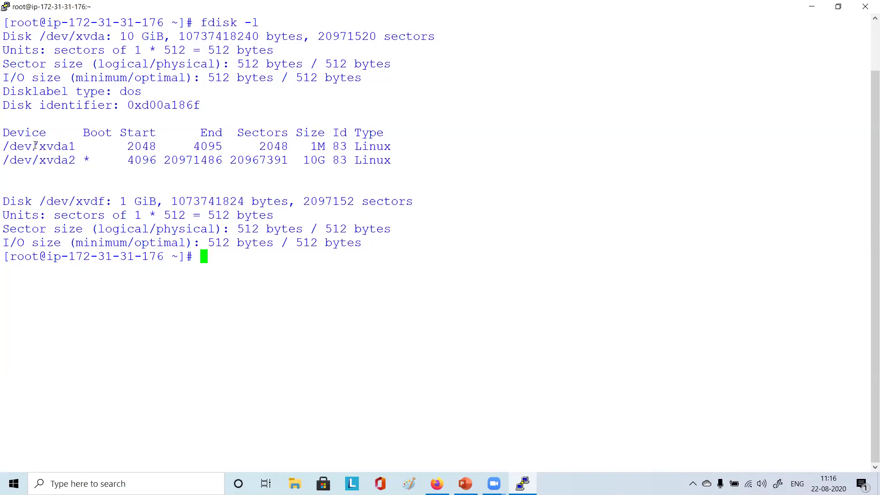
Examine the /dev/xvda disk entry and its /dev/xvda1 partition in the fdisk output, highlighting their names and the disk size
left_click_drag(33, 146, 77, 146)
left_click_drag(24, 149, 84, 152)
left_click(84, 153)
left_click_drag(32, 36, 105, 35)
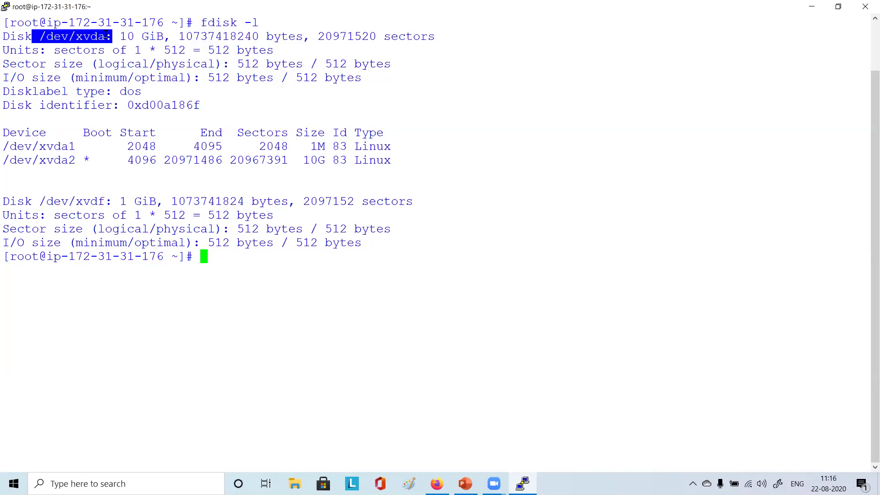
left_click(43, 36)
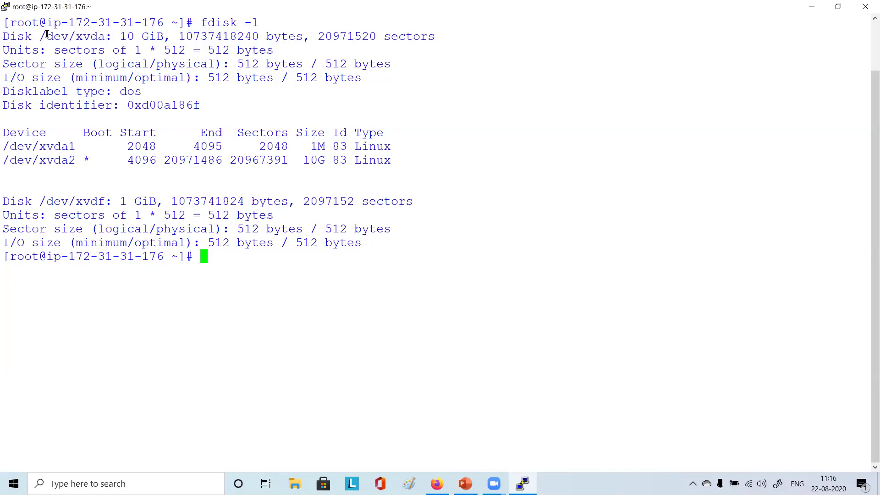
left_click_drag(33, 37, 173, 36)
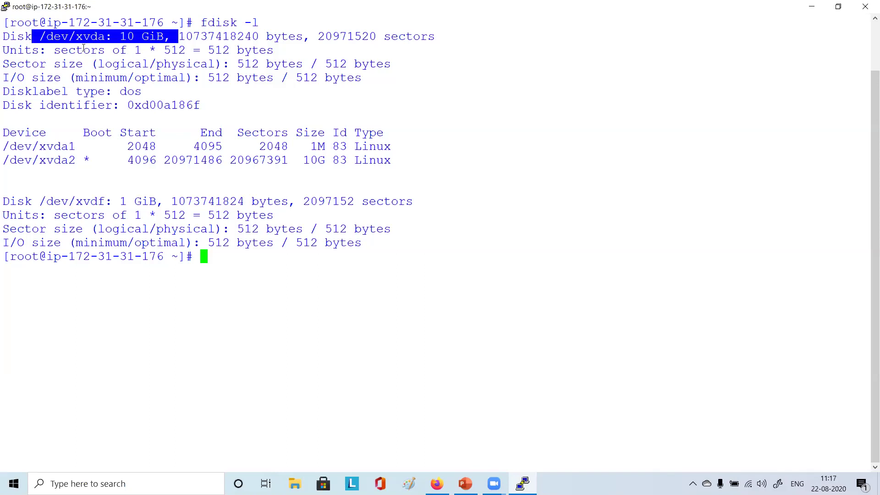
left_click_drag(90, 37, 83, 38)
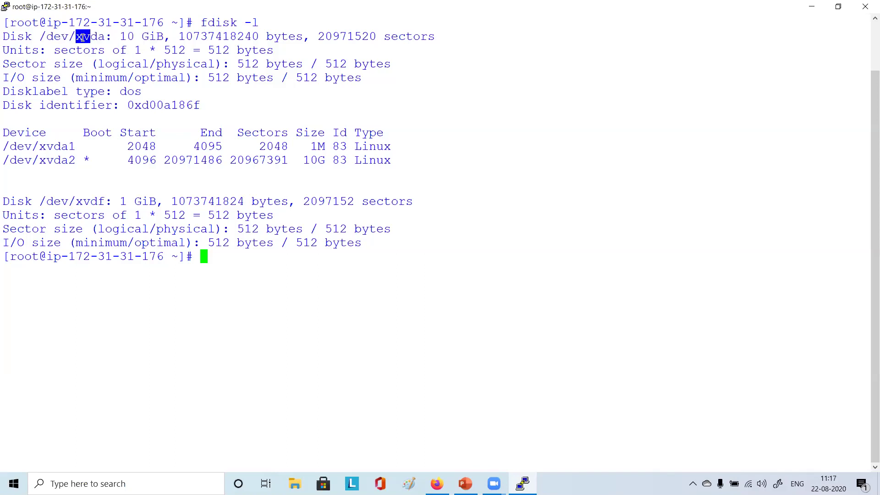
left_click(122, 123)
left_click_drag(8, 145, 70, 144)
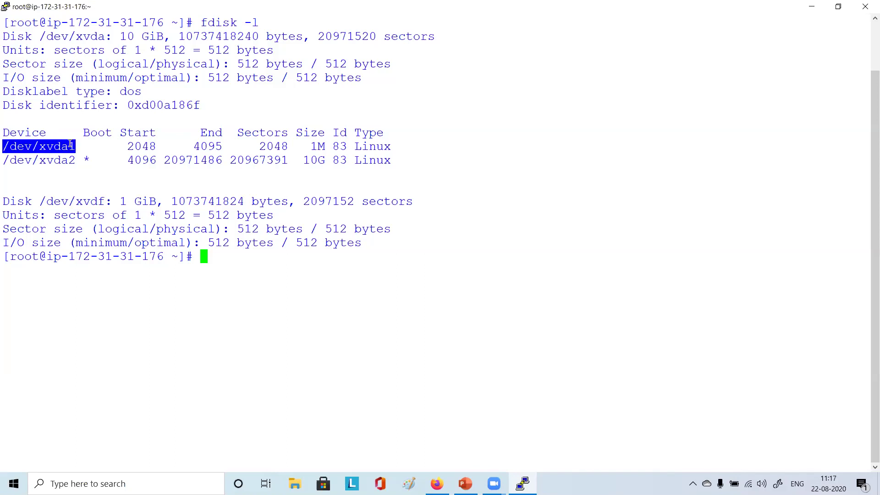
Examine the /dev/xvda1 and /dev/xvda2 partition names against their parent disk /dev/xvda in the fdisk output, highlighting each
left_click(42, 146)
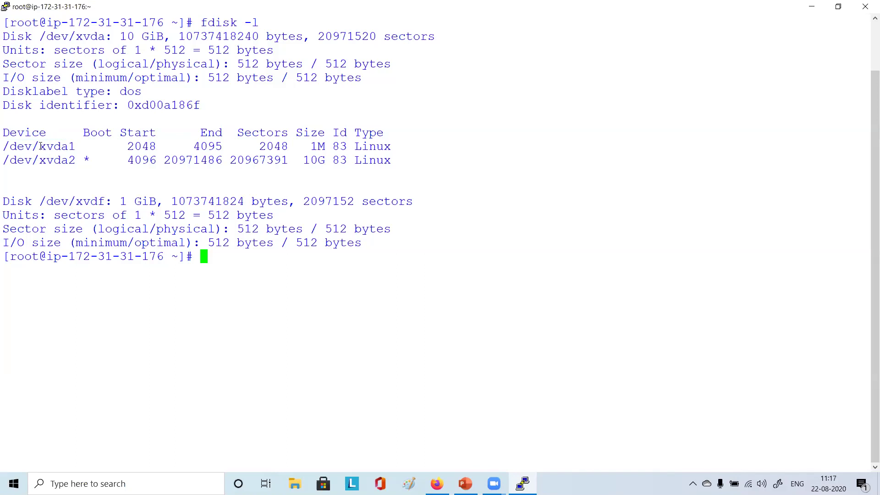
left_click_drag(32, 146, 60, 145)
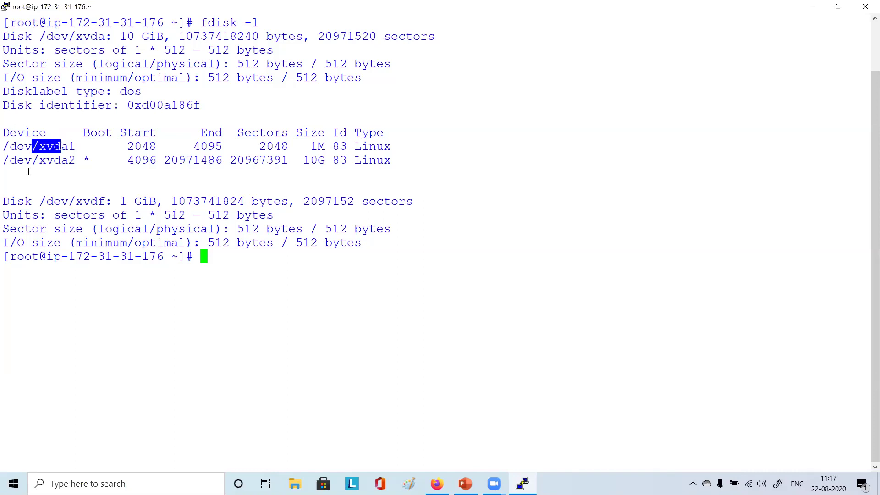
double_click(67, 159)
left_click(56, 161)
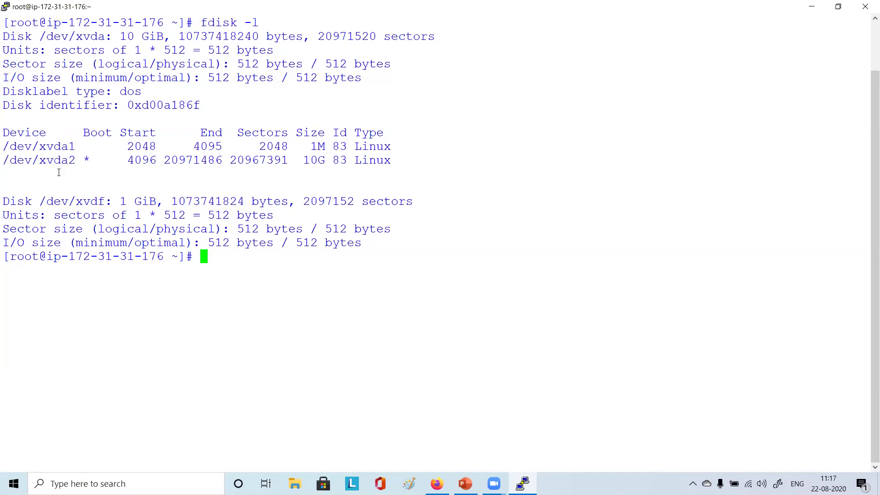
double_click(90, 36)
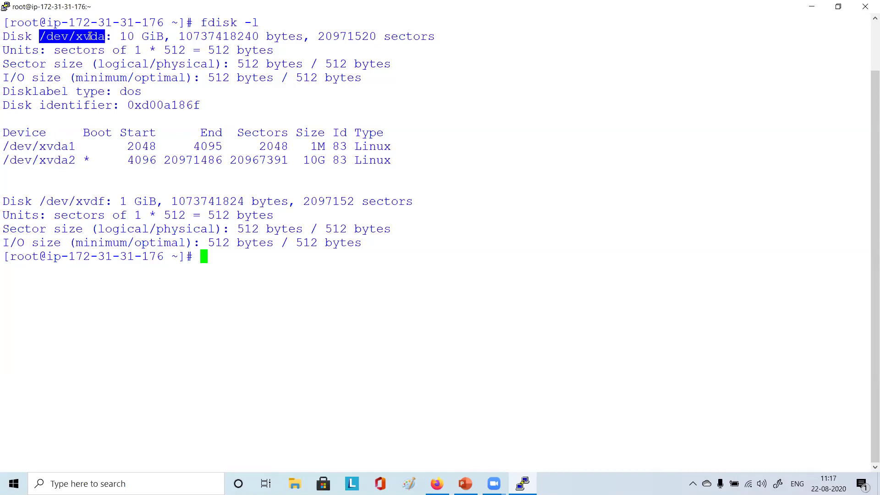
left_click(50, 160)
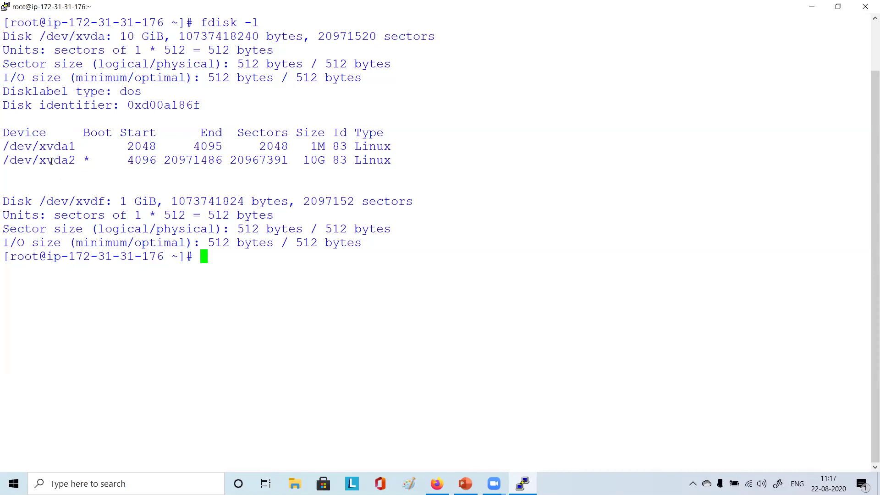
double_click(51, 161)
left_click(67, 160)
List the mounted filesystems with their types and human-readable sizes using df -hT
key("Return")
key("Return")
type("df")
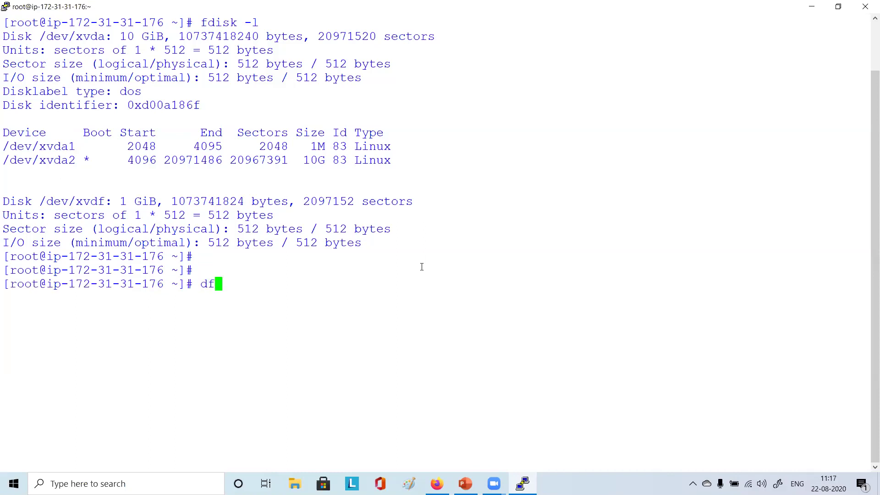
type(" -hT")
key("Return")
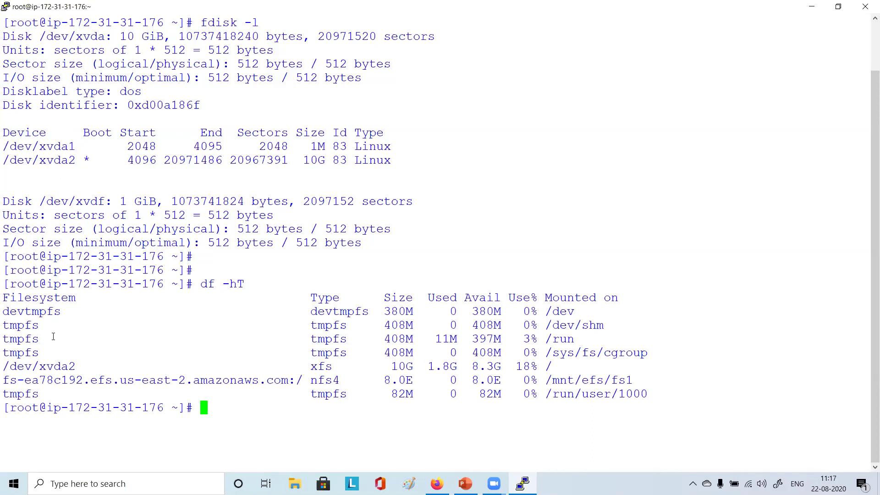
Examine the /dev/xvda2 row and the EFS nfs4 row in the df output, highlighting their sizes and mount points
left_click_drag(5, 366, 409, 367)
left_click(330, 365)
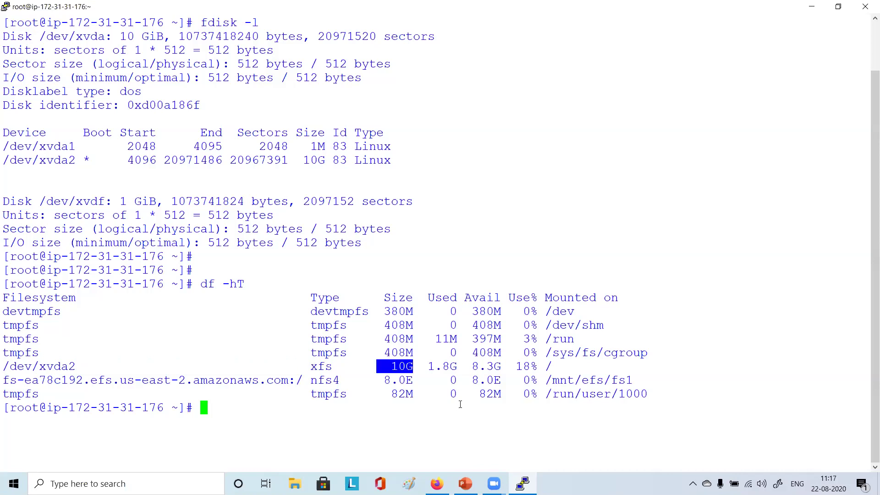
left_click_drag(504, 366, 588, 364)
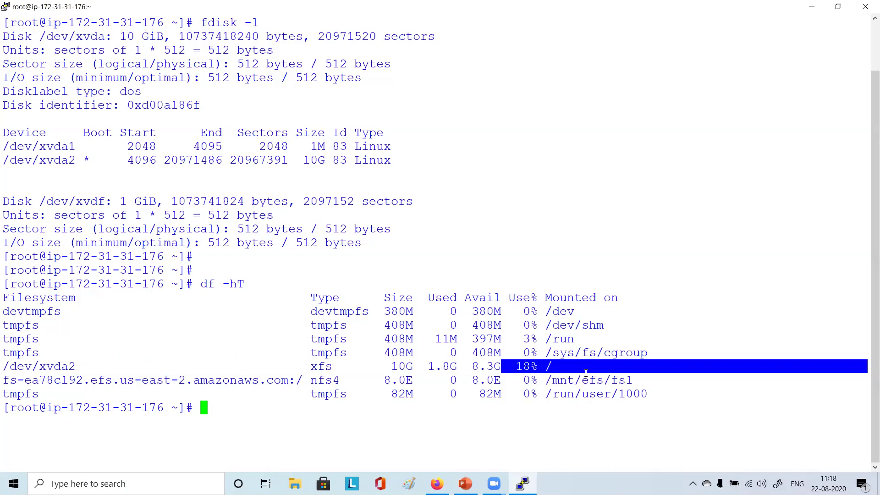
left_click_drag(4, 378, 442, 376)
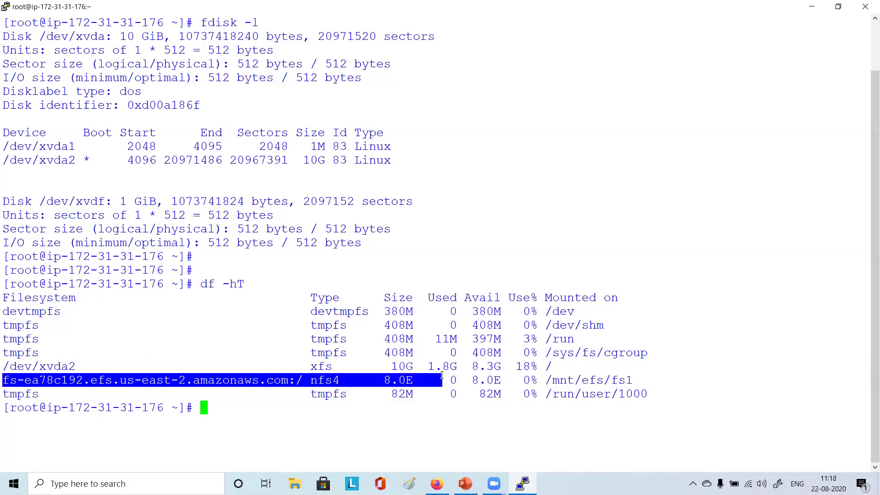
left_click_drag(550, 375, 5, 378)
left_click(651, 378)
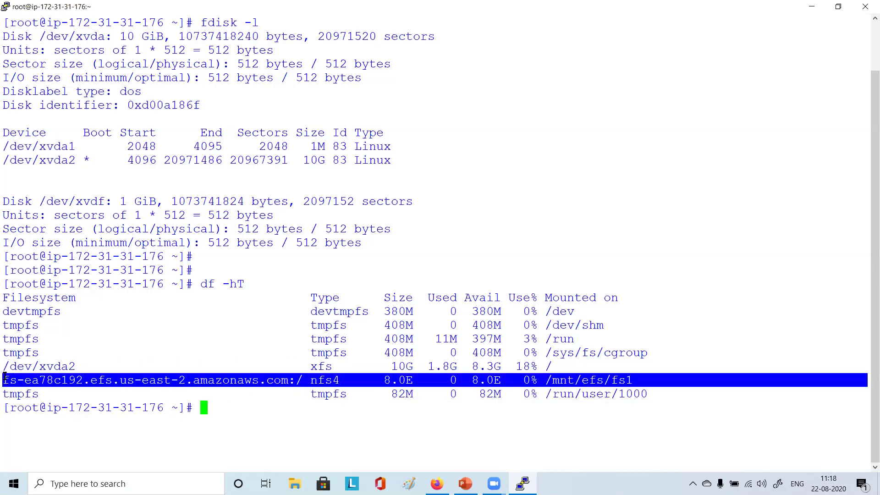
left_click(554, 368)
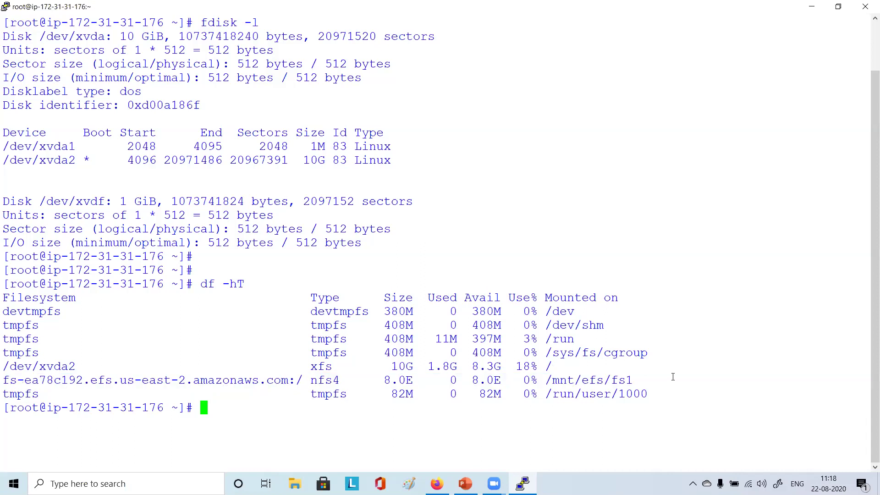
left_click_drag(578, 380, 4, 380)
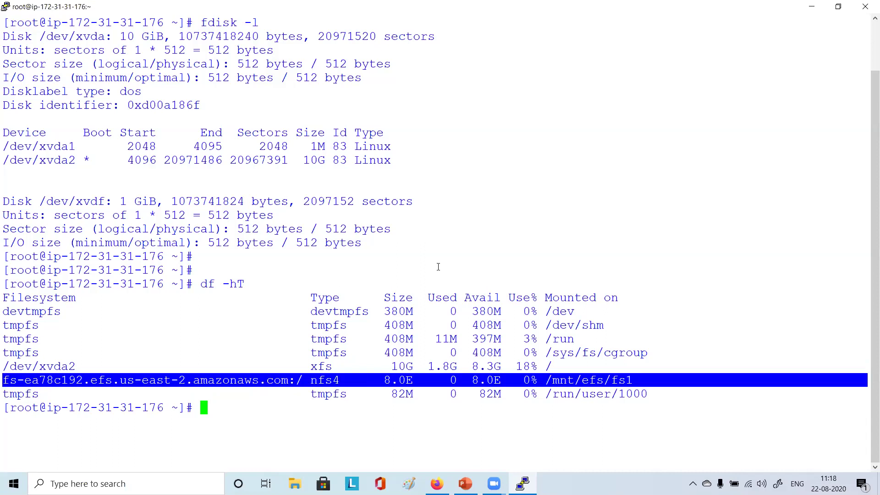
Display the persistent mount configuration with cat /etc/fstab
key("Return")
key("Return")
key("Return")
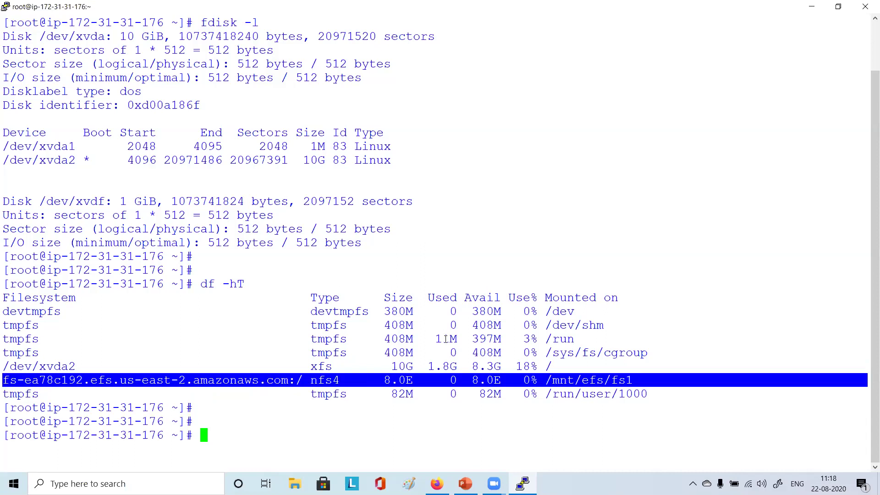
type("cat /etc/")
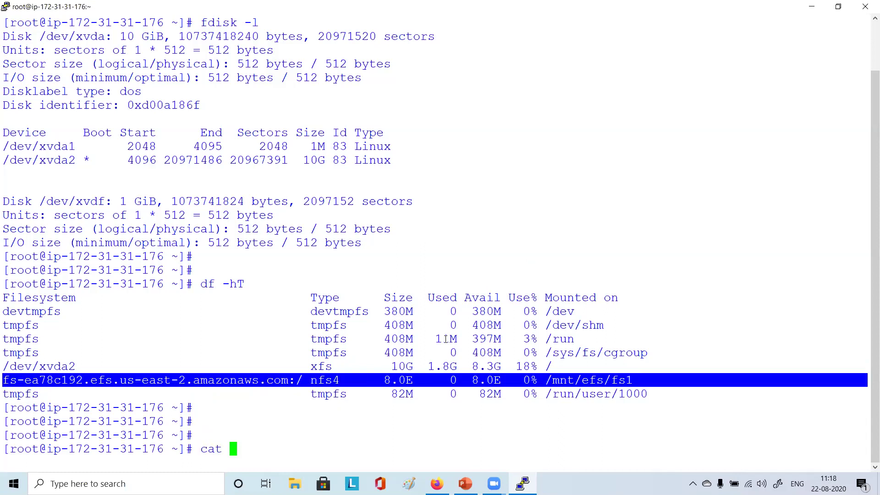
type("fstab")
key("Return")
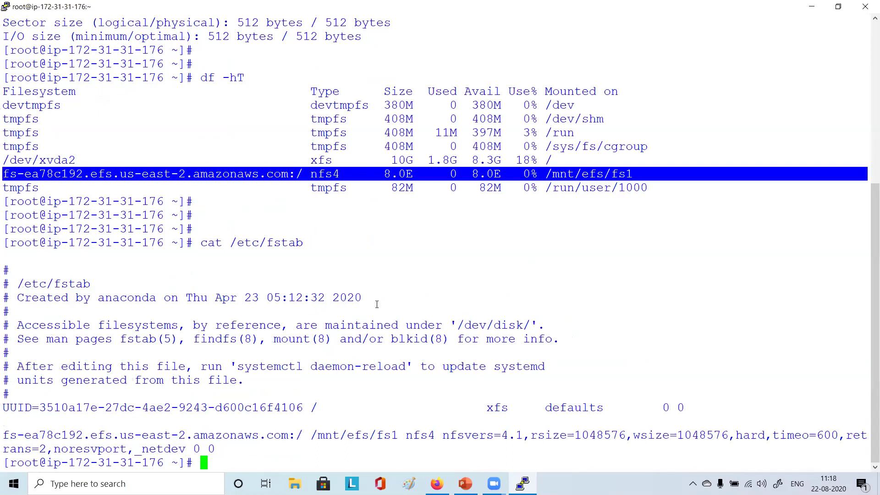
Examine the EFS mount entry at the end of the /etc/fstab output, highlighting the full entry and its file system ID
left_click_drag(198, 247, 316, 244)
left_click(289, 306)
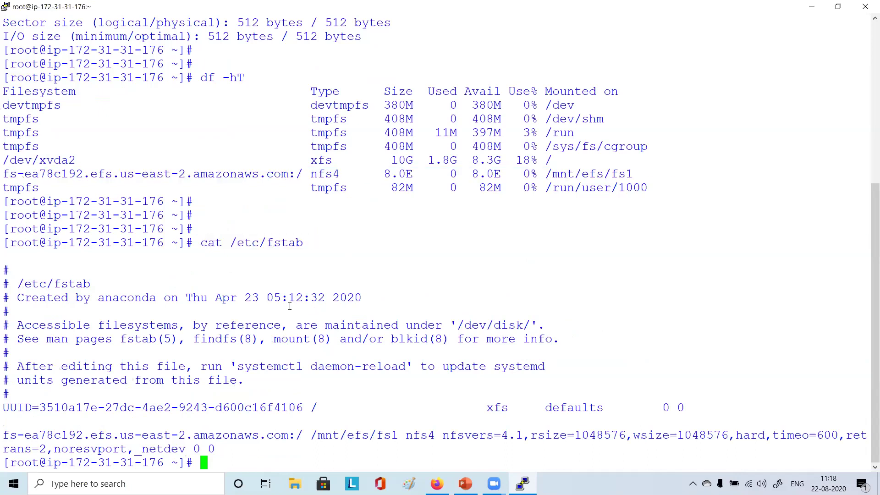
mouse_move(3, 435)
left_mouse_down()
mouse_move(706, 434)
mouse_move(2, 421)
left_mouse_up()
triple_click(359, 433)
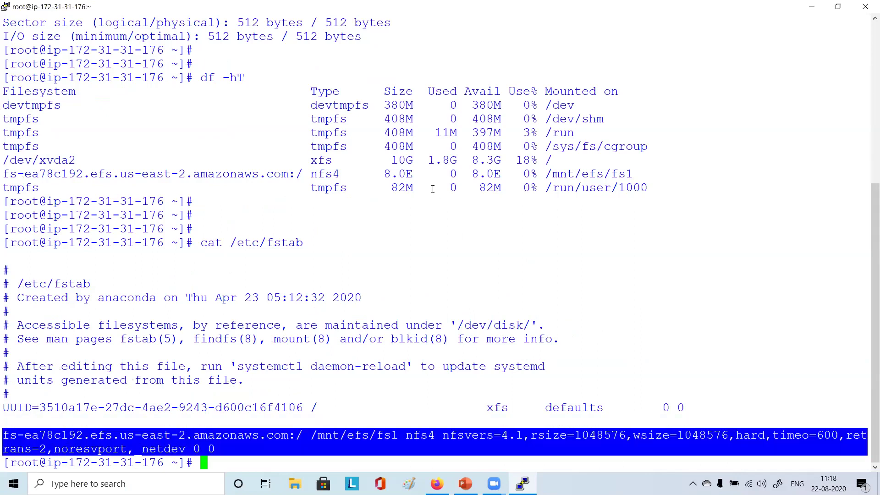
left_click_drag(328, 176, 3, 177)
left_click_drag(5, 433, 113, 435)
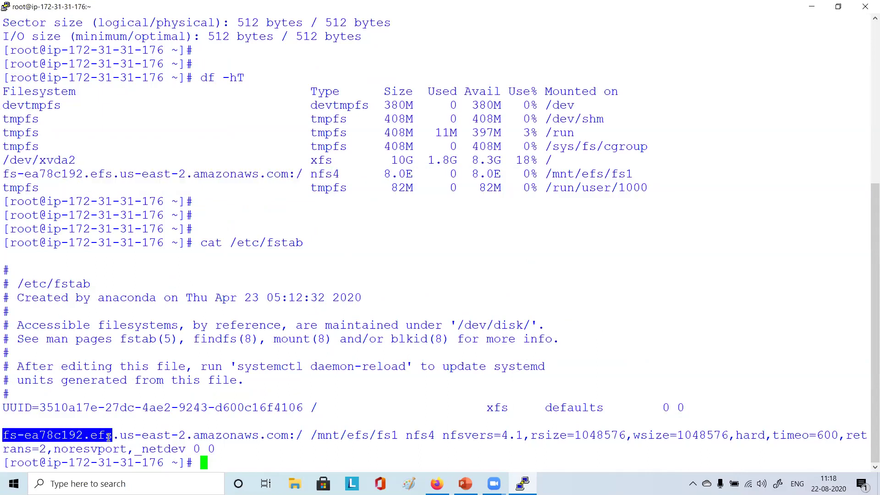
left_click(26, 438)
left_click_drag(27, 438, 90, 436)
Compare the EFS mount row with the /dev/xvda2 row in the df output, highlighting each full row
left_click_drag(5, 178, 630, 174)
double_click(72, 173)
double_click(139, 174)
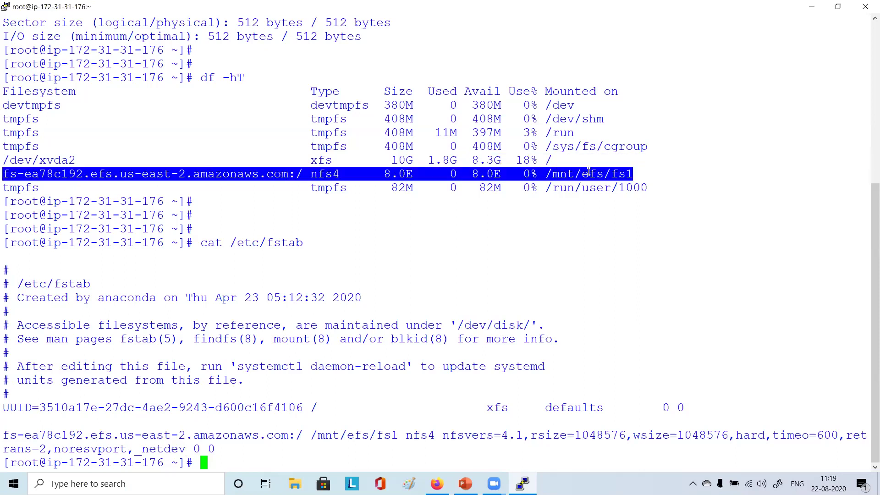
left_click(566, 192)
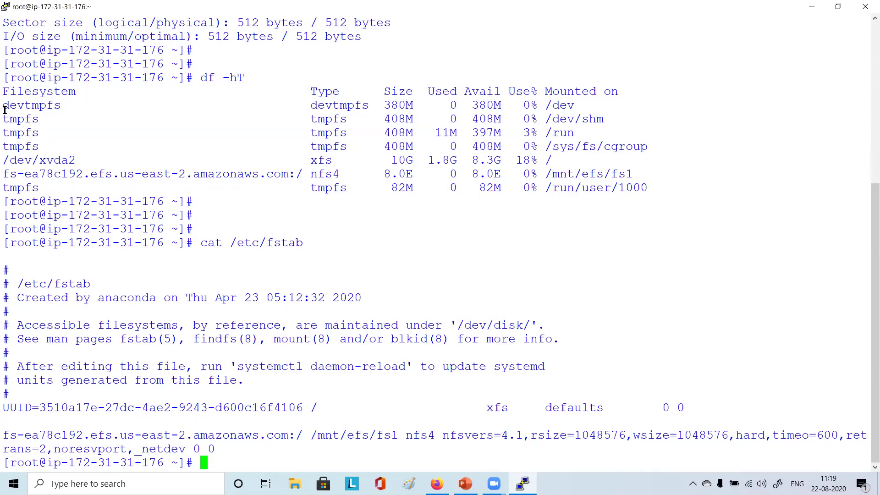
left_click_drag(4, 158, 605, 159)
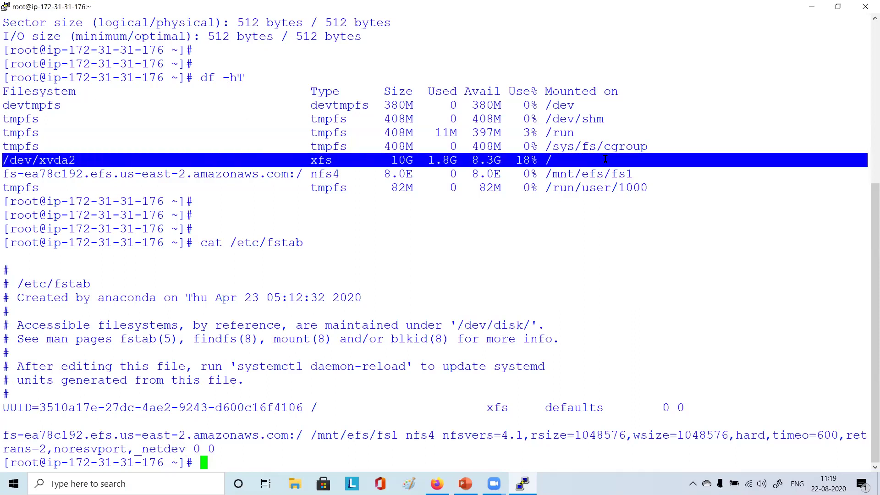
left_click_drag(5, 176, 654, 171)
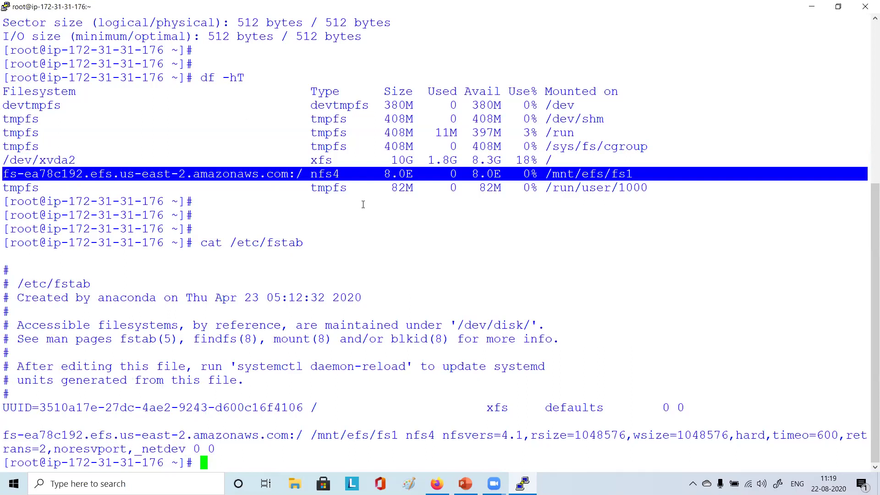
Add a few blank prompt lines and list the disks again with fdisk -l
key("Return")
key("Return")
key("Return")
key("Return")
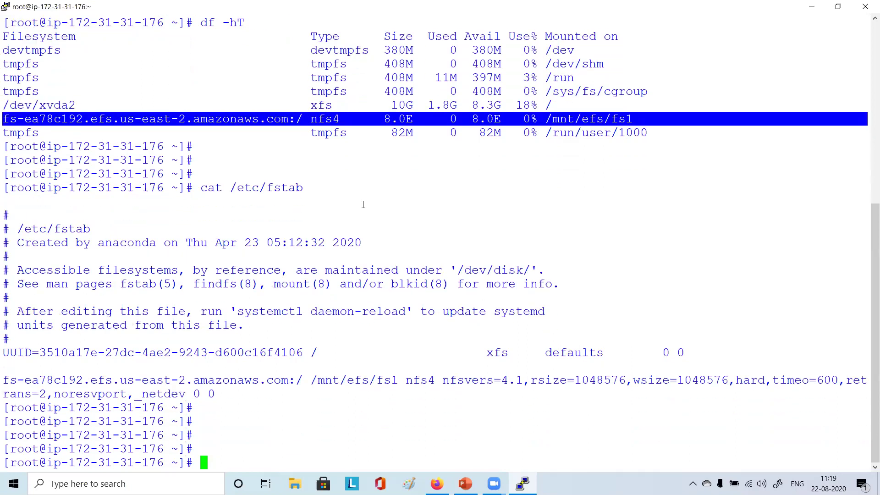
key("Up")
key("Up")
key("BackSpace")
key("BackSpace")
key("BackSpace")
key("BackSpace")
key("BackSpace")
key("BackSpace")
type("fdisk -l")
key("Return")
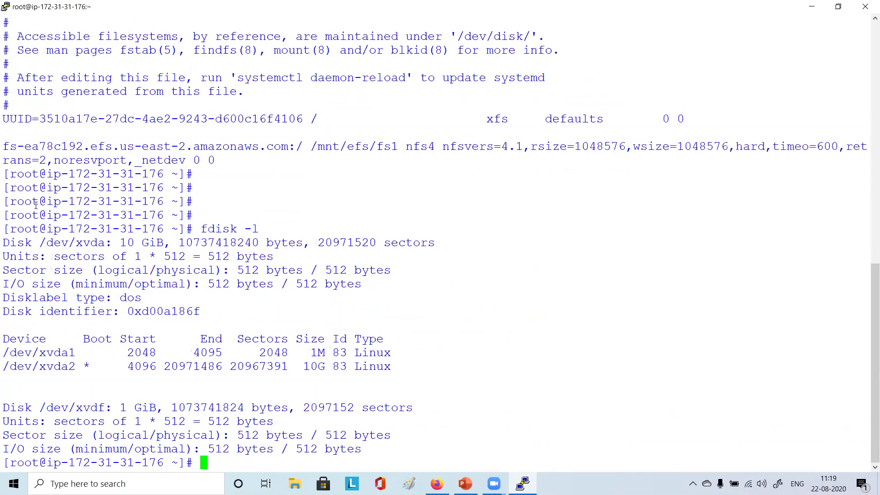
Examine the /dev/xvda disk and its partitions /dev/xvda1 and /dev/xvda2 in the new fdisk output
double_click(88, 245)
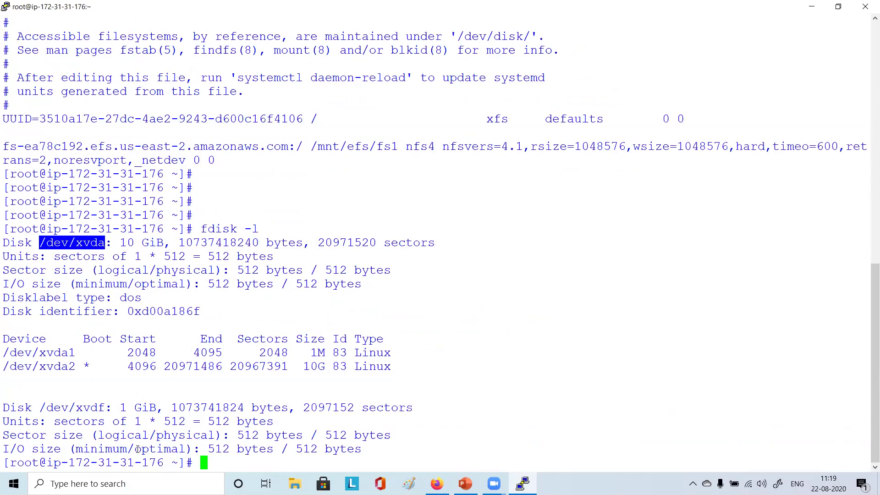
double_click(51, 353)
double_click(54, 365)
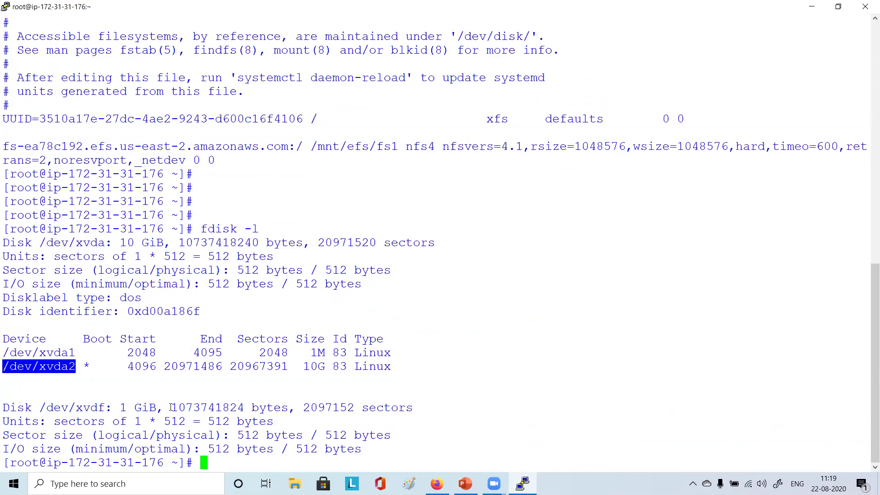
left_click(131, 444)
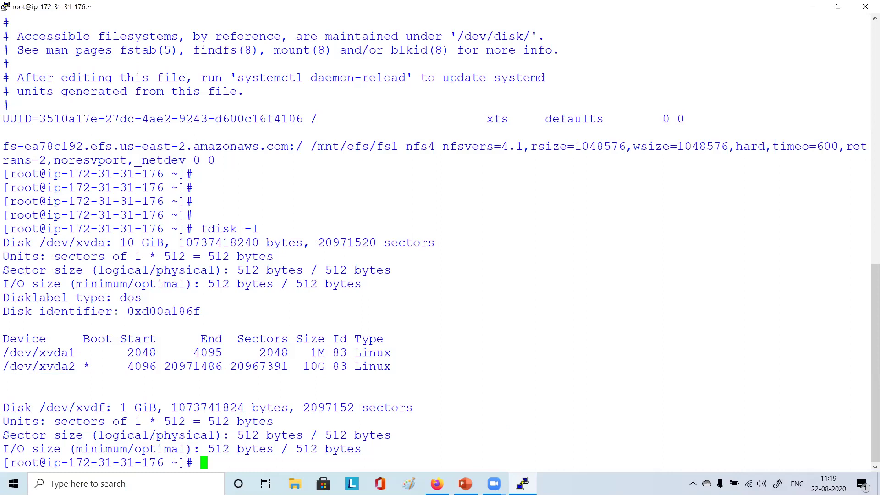
Examine the /dev/xvdf entry in the fdisk output, highlighting its device name and the whole disk line
double_click(64, 405)
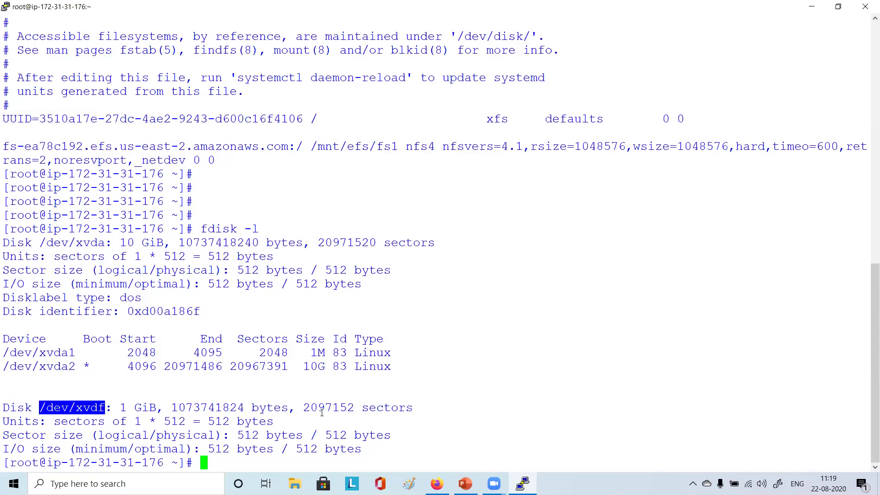
left_click(277, 404)
left_click_drag(39, 407, 104, 409)
key("super+c")
triple_click(136, 408)
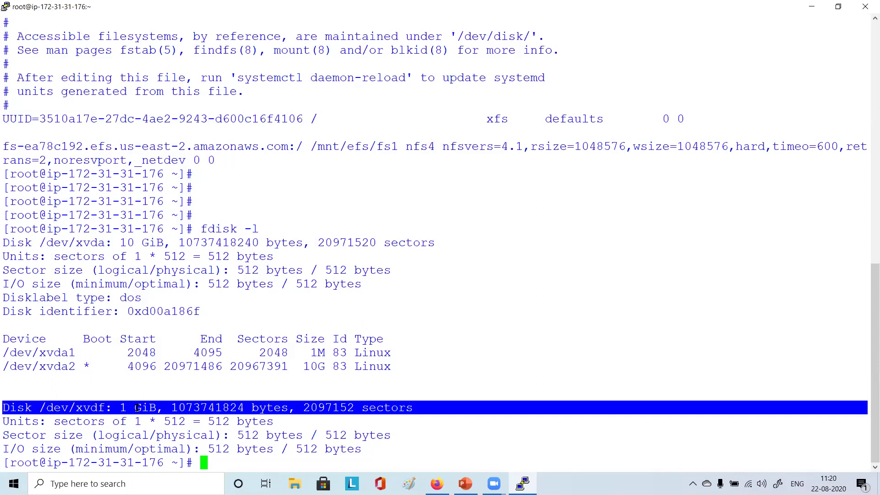
Rerun fdisk -l below a few blank prompt lines
key("Return")
key("Return")
key("Return")
type("f")
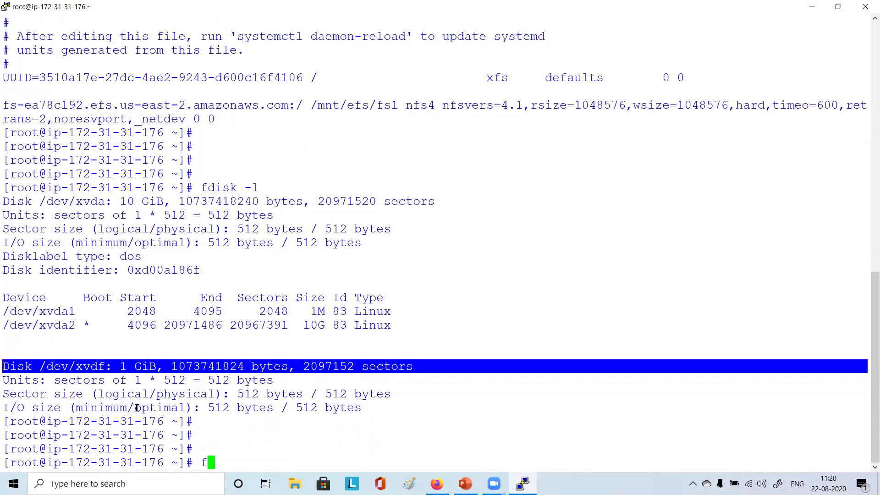
type("disk -l")
key("Return")
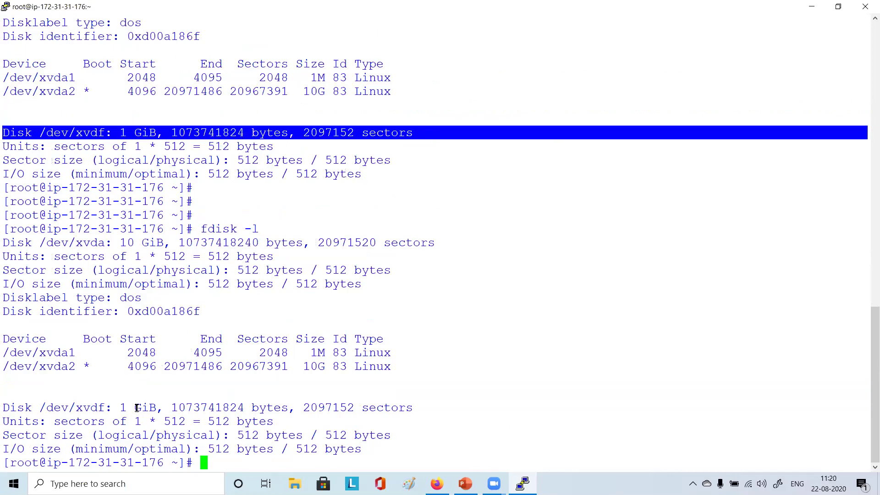
Clear the terminal and list the disks on the empty screen with fdisk -l
type("clear")
key("Return")
key("Up")
key("Up")
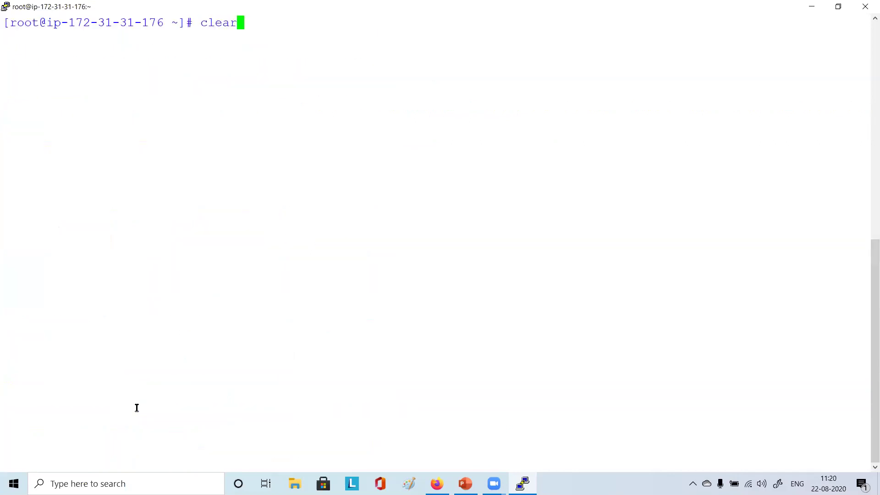
key("Return")
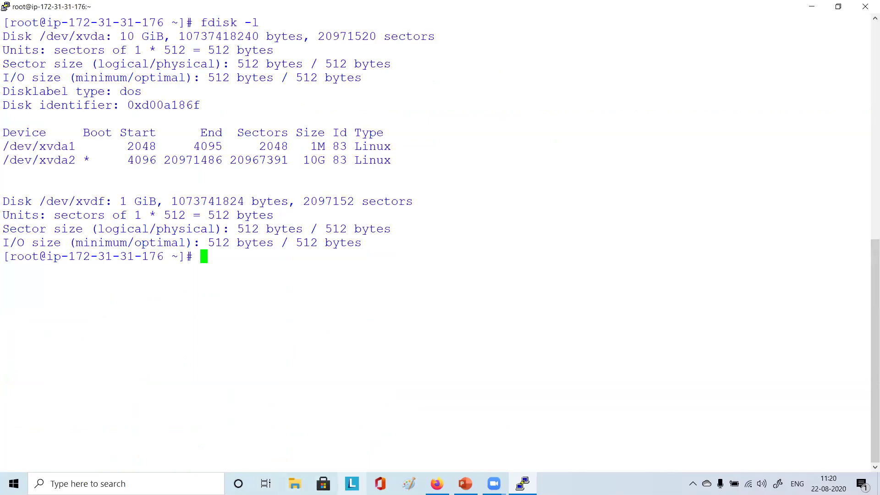
List only the /dev/xvdf disk with fdisk -l /dev/xvdf and examine its output block
key("Return")
key("Up")
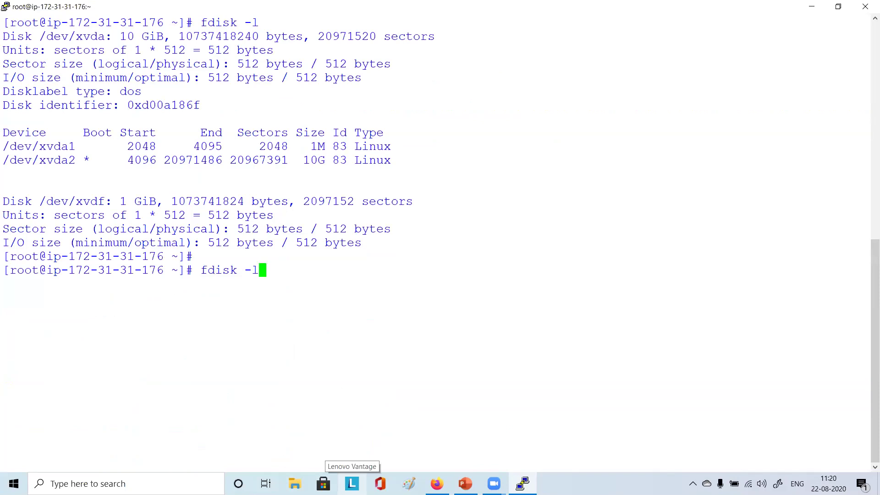
key("BackSpace")
key("BackSpace")
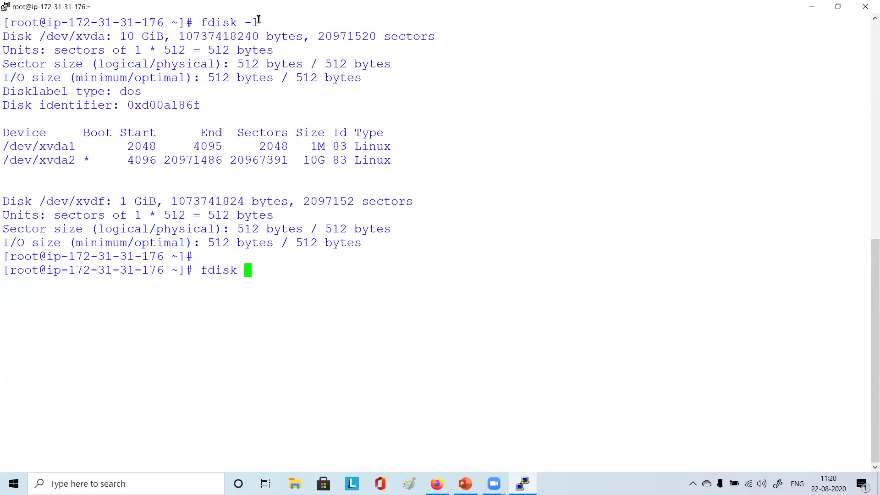
double_click(72, 202)
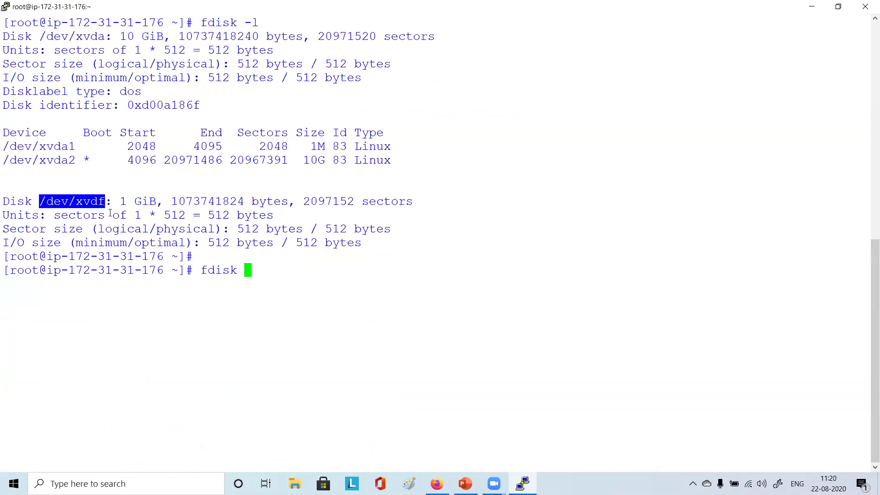
right_click(517, 161)
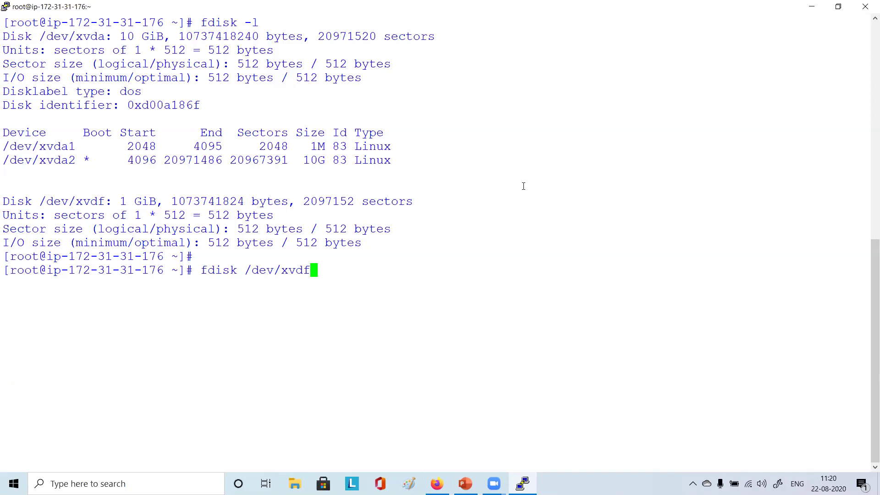
key("Left")
key("Left")
key("Left")
key("Left")
key("Left")
key("Left")
key("Left")
key("Left")
key("Left")
key("Left")
type("-l")
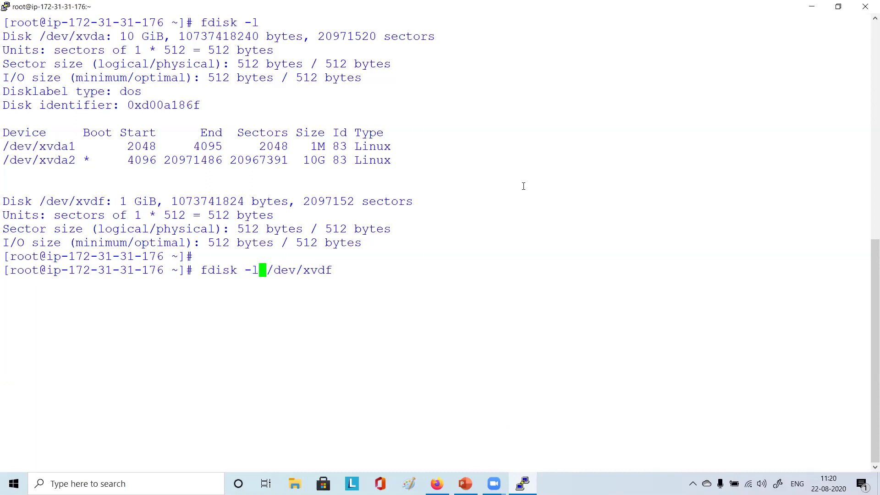
key("Return")
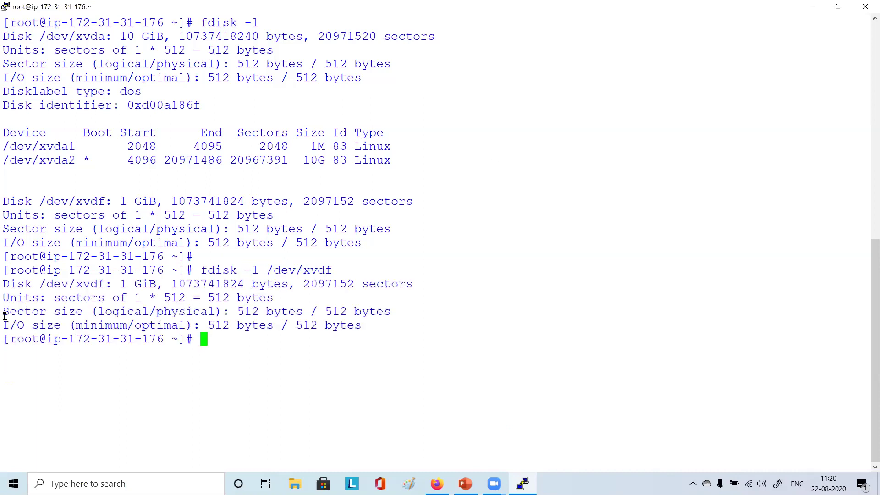
left_click_drag(5, 271, 405, 338)
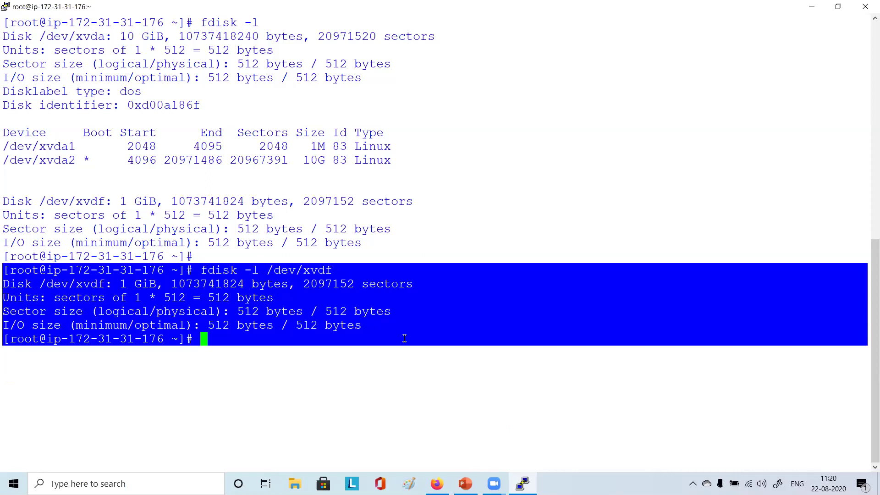
left_click(404, 338)
Clear the terminal and open the /dev/xvdf disk for interactive partitioning with fdisk /dev/xvdf
type("clear")
key("Return")
key("Up")
key("Up")
key("Left")
key("Left")
key("Left")
key("Left")
key("Left")
key("Left")
key("Left")
key("Left")
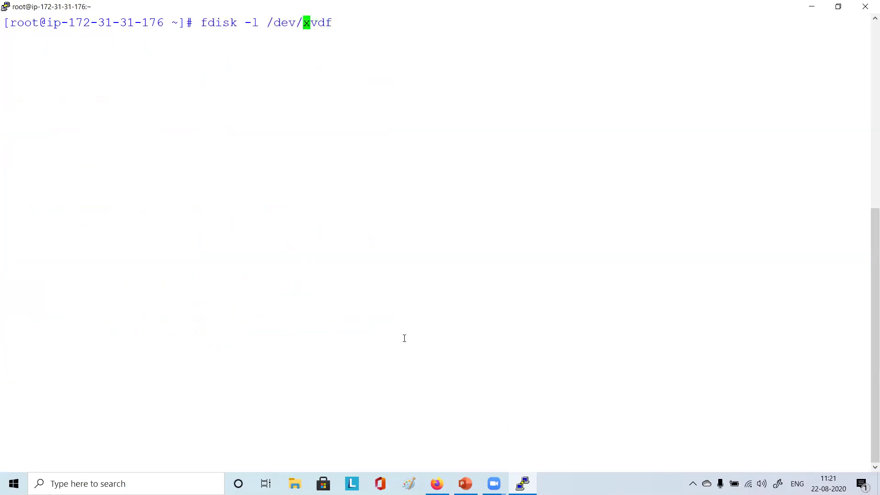
key("BackSpace")
key("BackSpace")
key("BackSpace")
key("BackSpace")
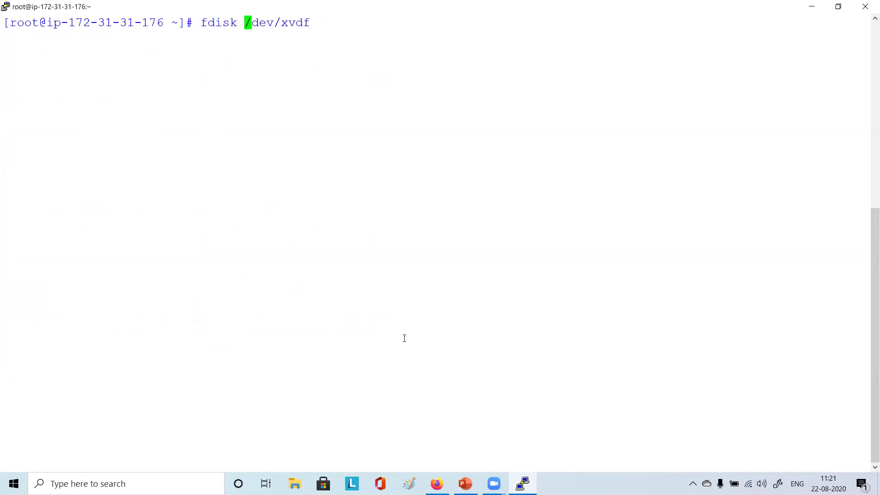
key("Right")
key("Right")
key("Right")
key("Right")
key("Right")
key("Right")
key("Right")
key("Right")
key("Right")
key("Return")
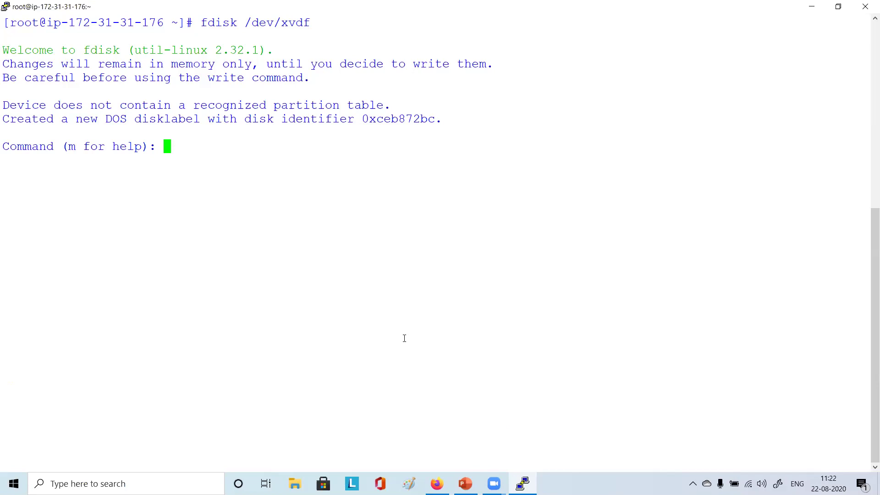
Start a new partition on /dev/xvdf with type primary and the default partition number 1
type("n")
key("Return")
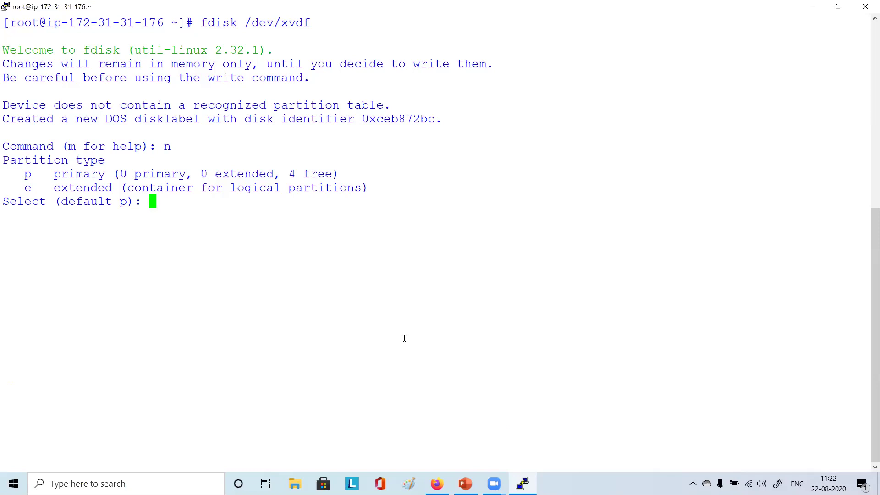
left_click_drag(290, 170, 359, 170)
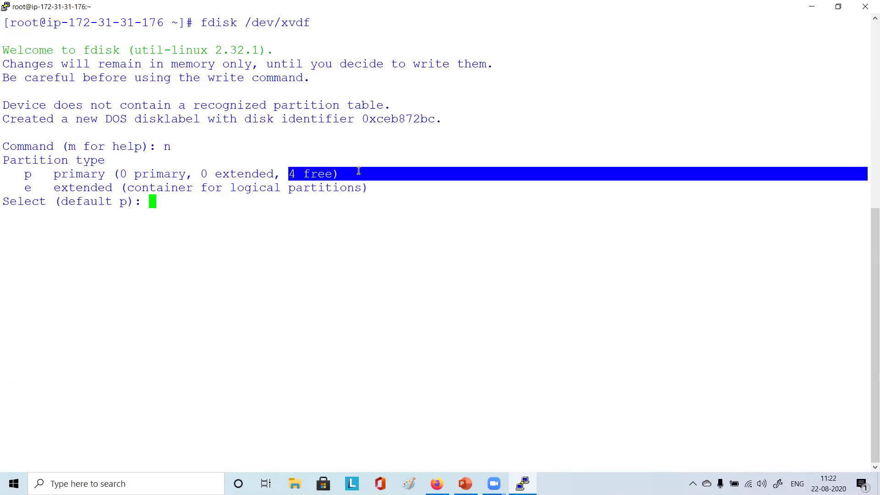
left_click(359, 171)
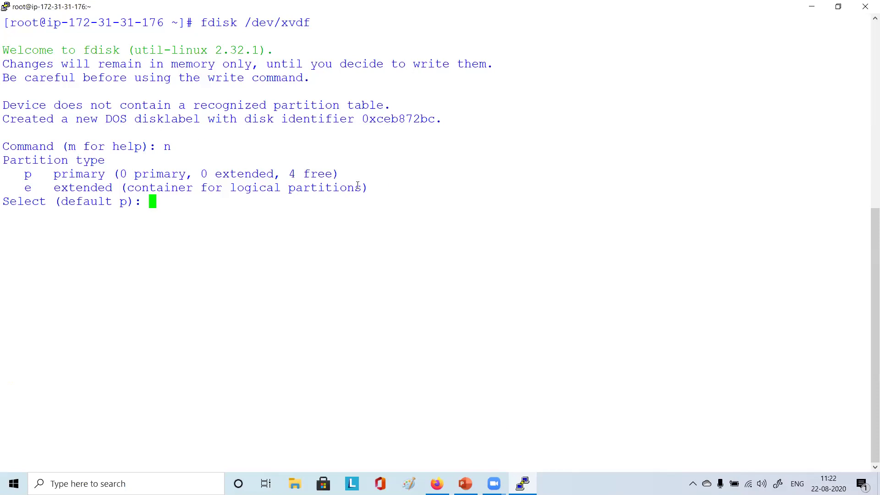
type("p")
key("Return")
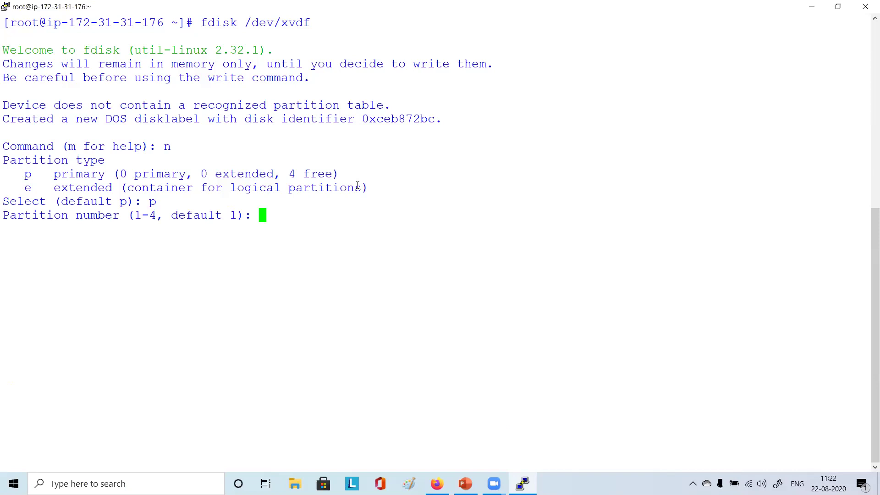
key("Return")
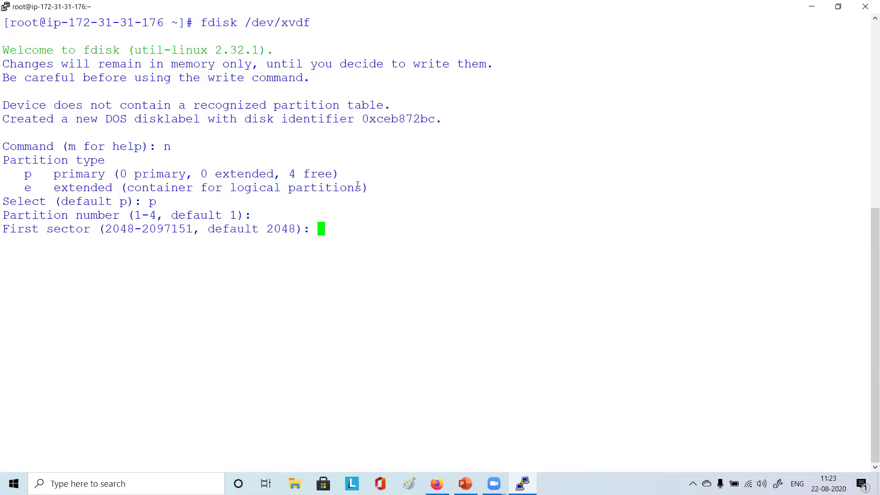
Create the partition using the default first sector 2048 and the default last sector 2097151
left_click_drag(224, 215, 233, 214)
left_click(237, 215)
left_click_drag(245, 22, 311, 22)
left_click(326, 21)
left_click_drag(156, 201, 267, 215)
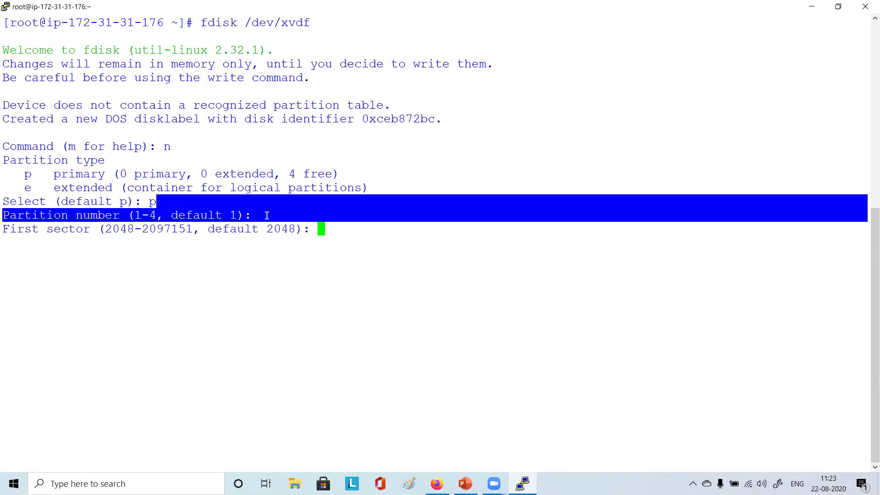
left_click(267, 215)
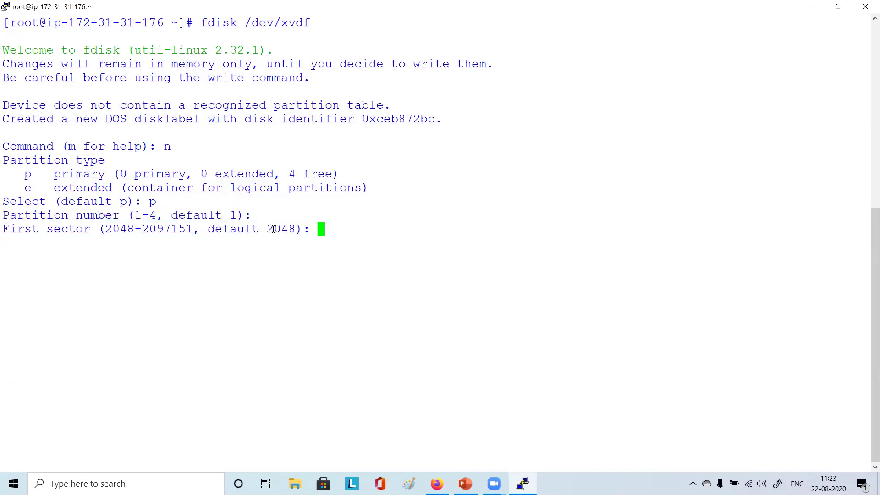
left_click_drag(274, 22, 329, 16)
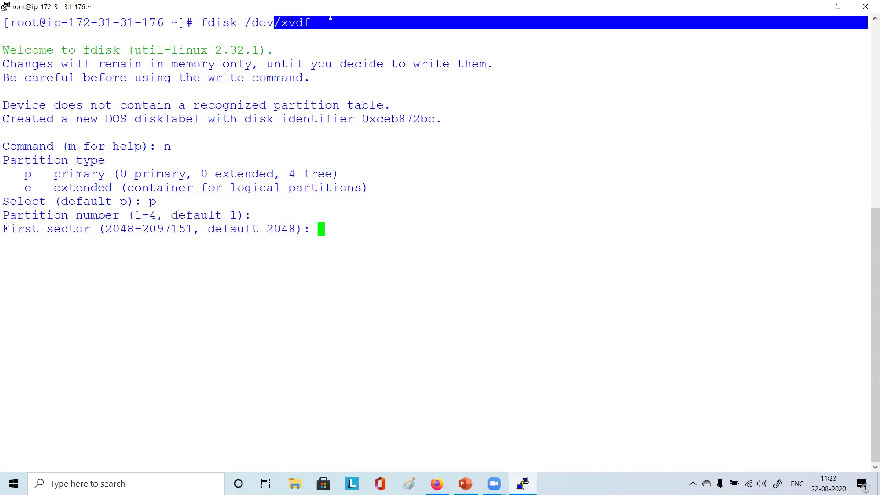
left_click(310, 282)
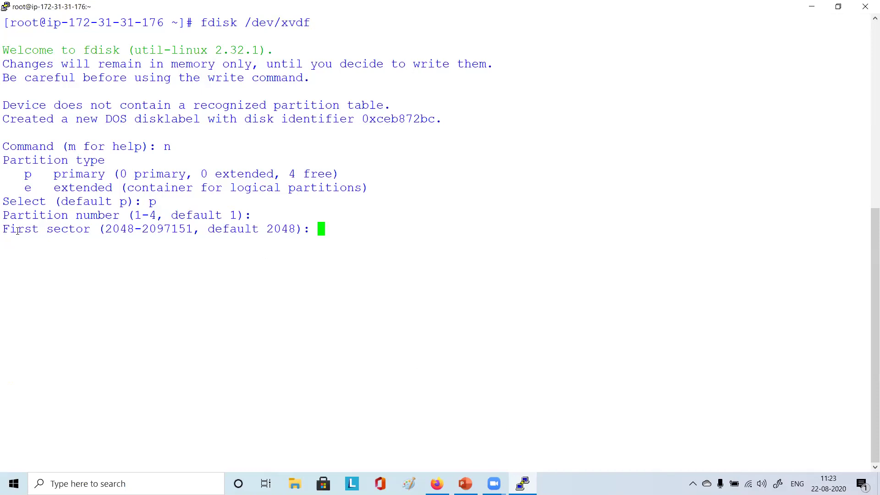
left_click_drag(28, 229, 280, 229)
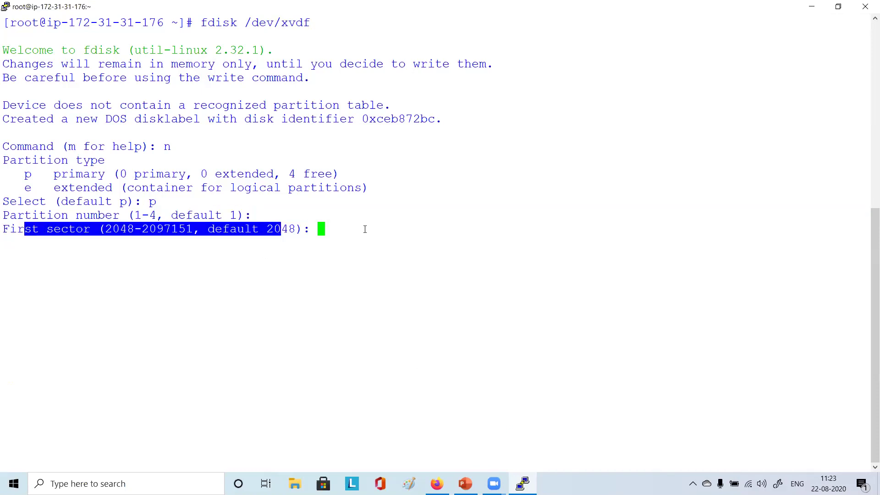
left_click(584, 269)
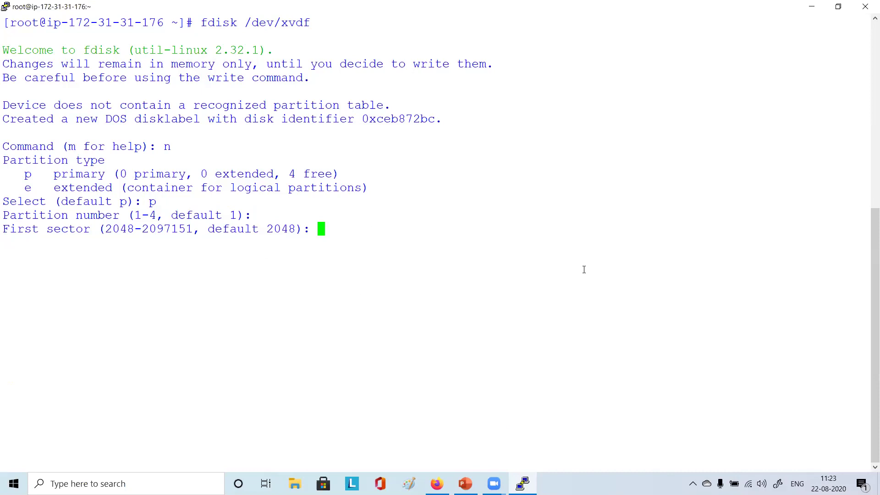
key("Return")
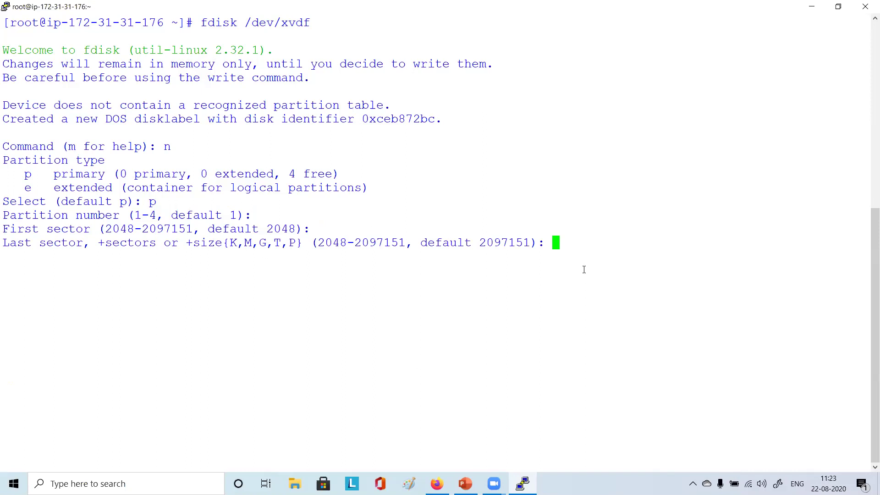
key("Return")
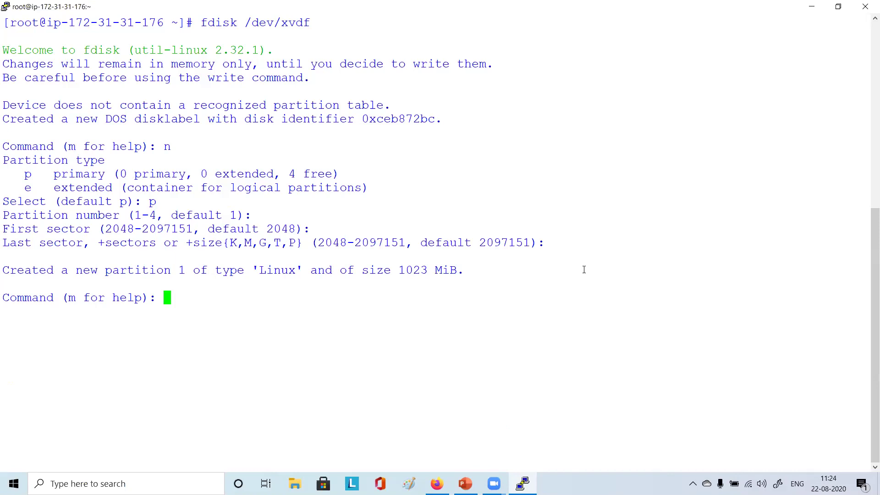
Review the earlier n and p choices in the fdisk session and print the partition table with the p command
type("w")
key("BackSpace")
type("p")
left_click_drag(24, 174, 134, 174)
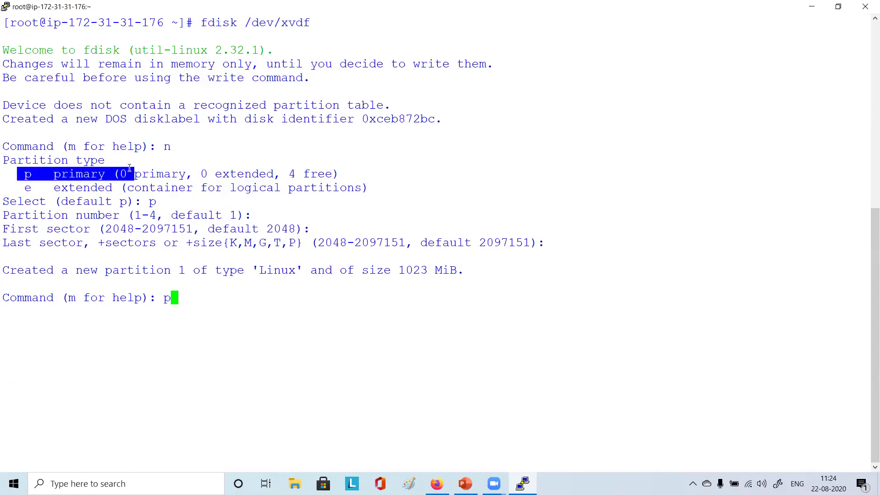
left_click(147, 142)
left_click_drag(147, 142, 188, 148)
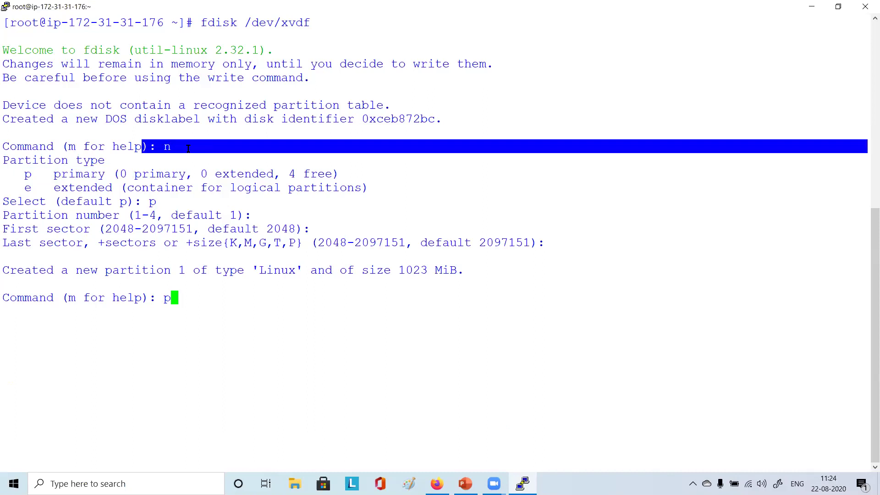
left_click_drag(10, 173, 137, 174)
left_click(163, 166)
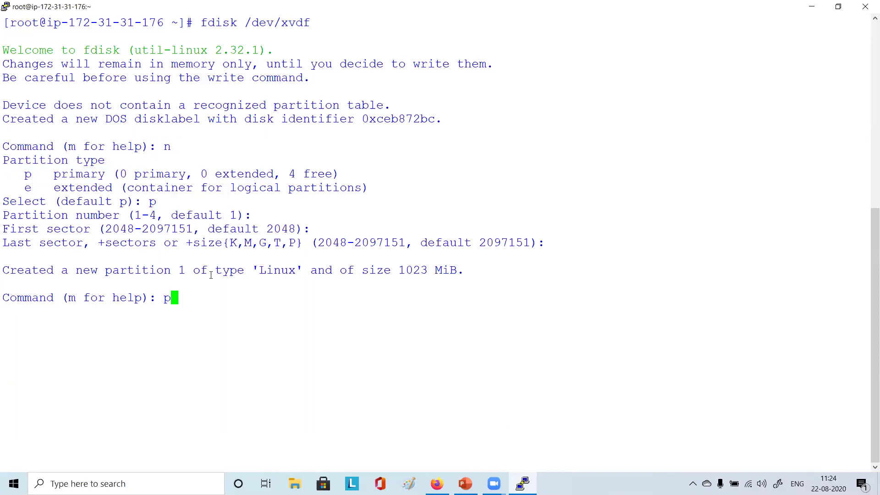
left_click_drag(10, 299, 139, 301)
left_click(218, 300)
key("Return")
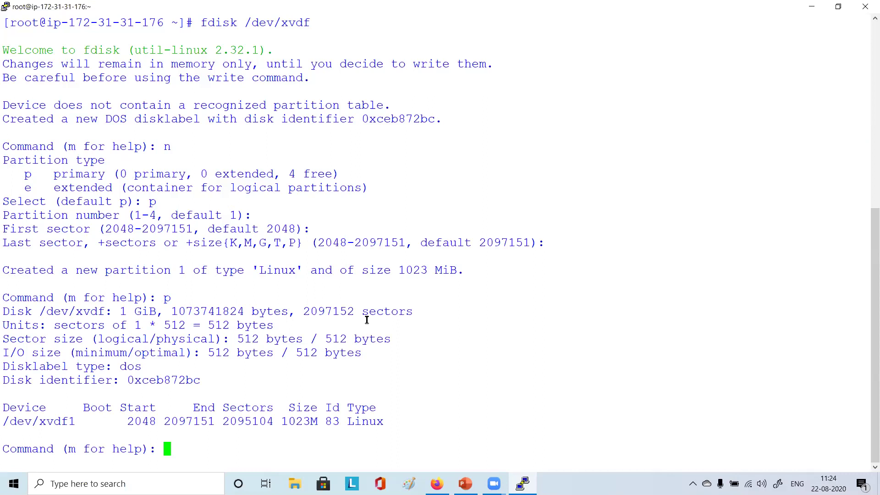
Add blank fdisk prompts and examine the printed table's disk details and the /dev/xvdf1 partition row
key("Return")
key("Return")
key("Return")
key("Return")
key("Return")
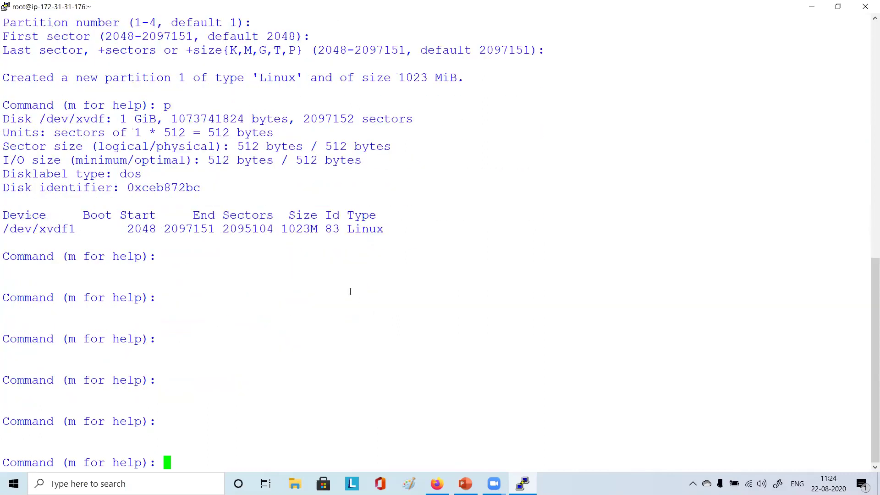
left_click_drag(99, 106, 181, 99)
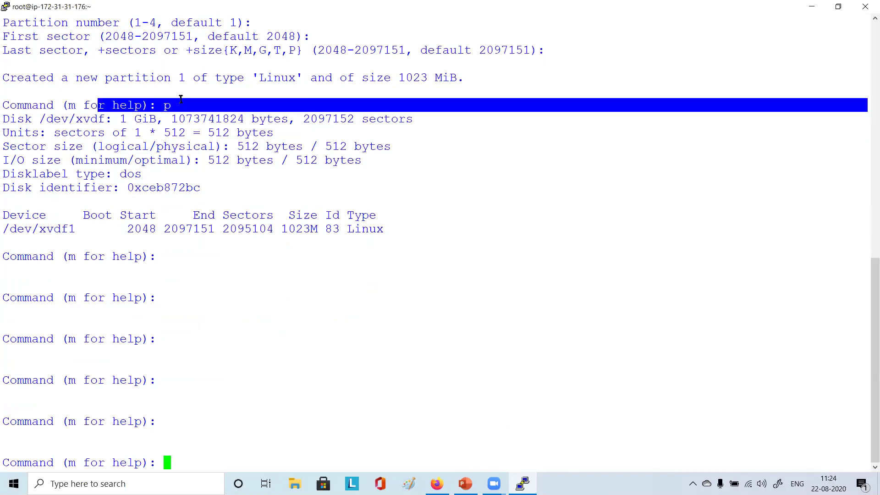
left_click(183, 122)
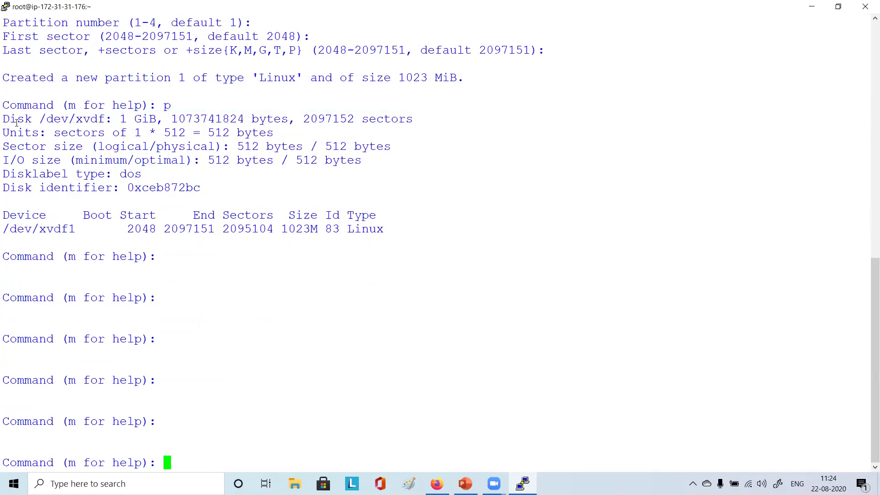
left_click_drag(5, 119, 279, 191)
left_click(43, 229)
left_click_drag(4, 216, 406, 229)
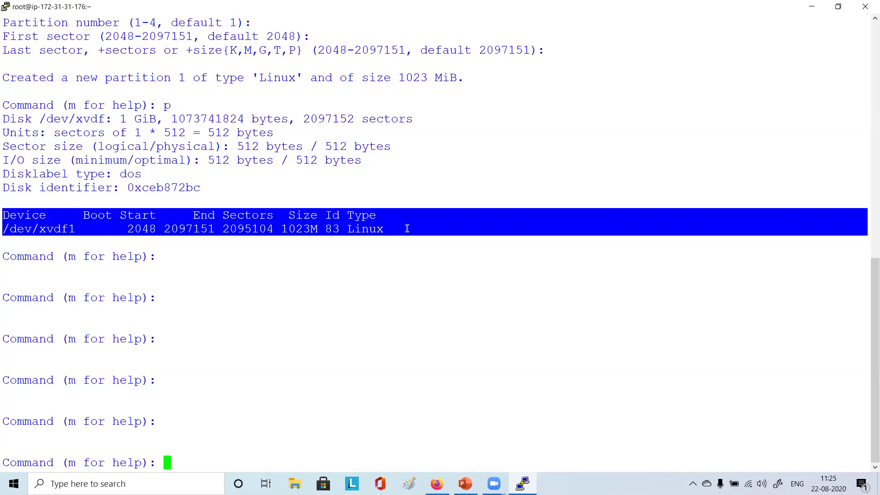
Show the fdisk command help with m and examine the Save & Exit options
type("m")
key("Return")
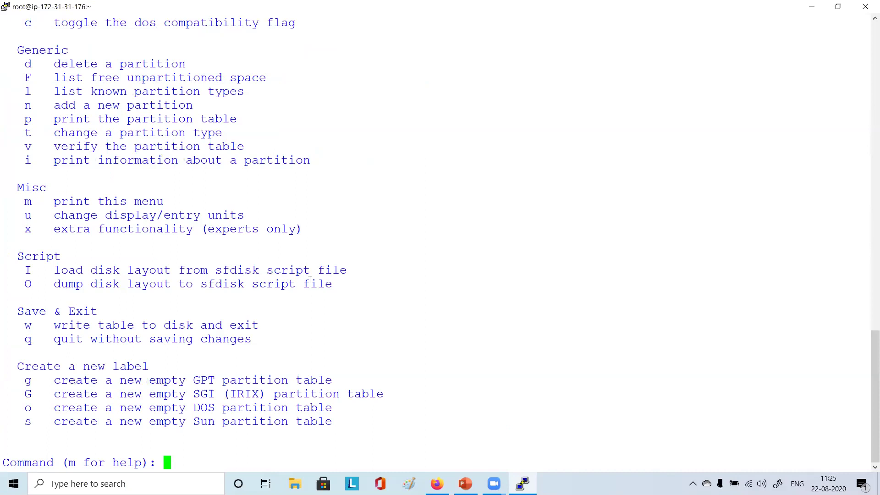
left_click_drag(17, 343, 265, 350)
left_click(265, 350)
Write the new partition table to /dev/xvdf with w, exiting fdisk, and review the closing messages
type("w")
key("Return")
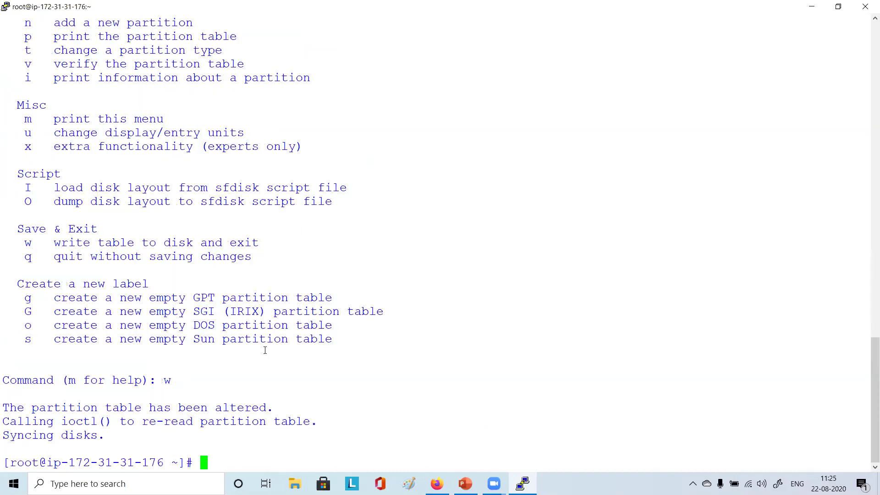
left_click_drag(4, 406, 306, 402)
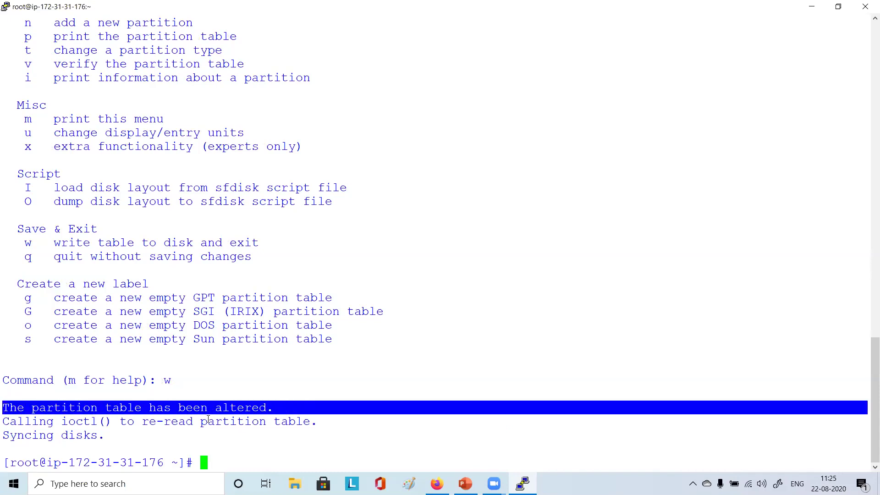
left_click(69, 422)
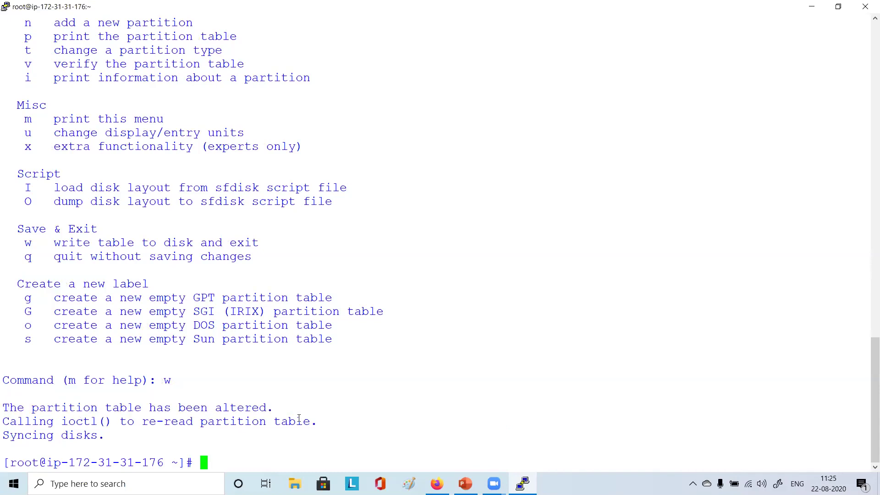
left_click_drag(123, 435, 4, 395)
left_click(405, 339)
key("Up")
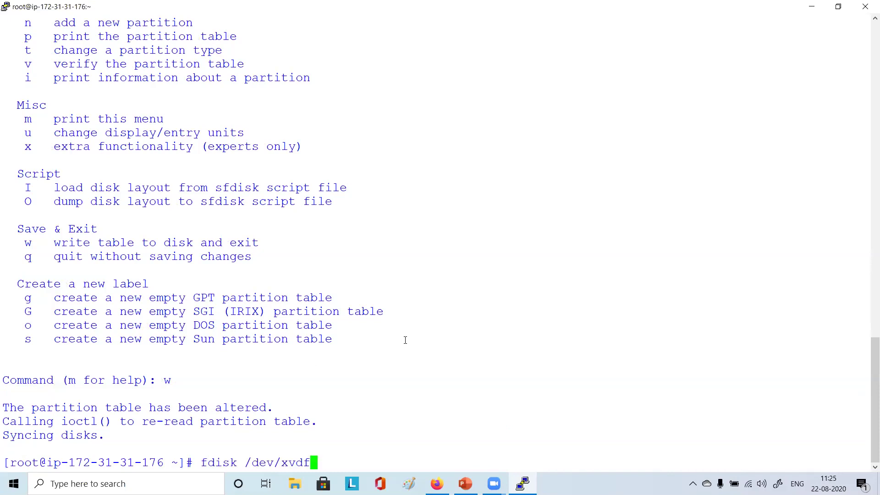
key("Return")
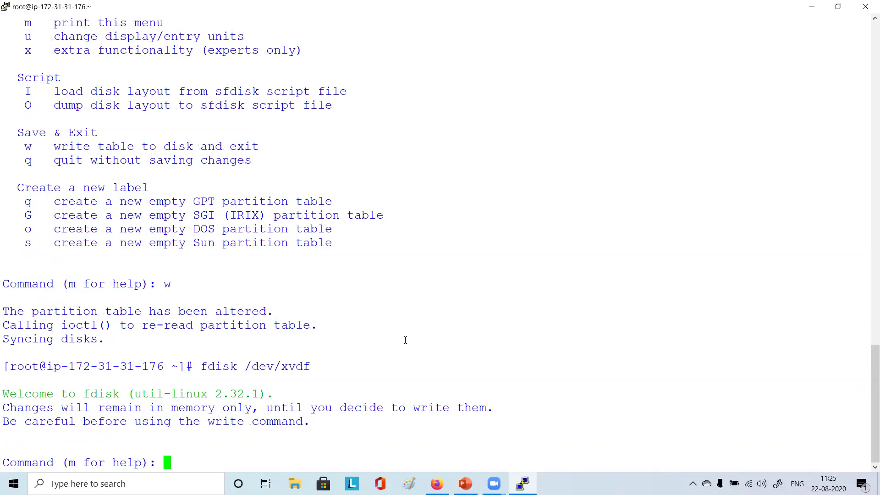
type("q")
key("Return")
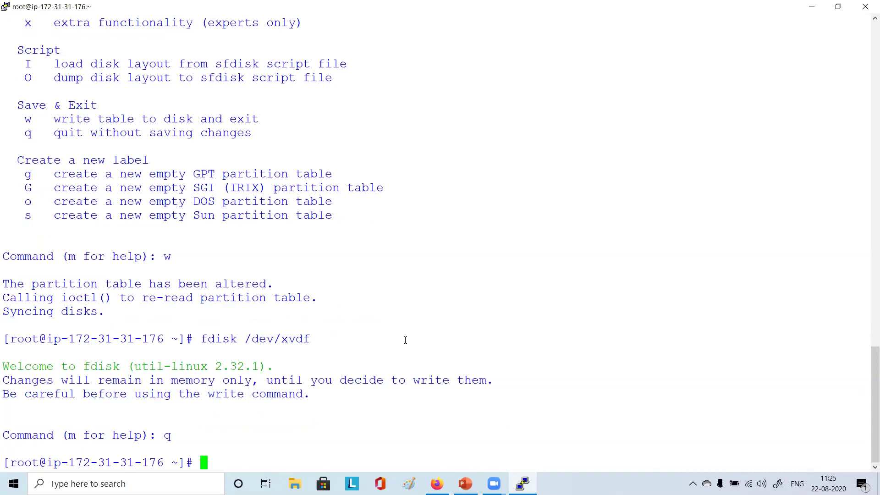
List the partition table of /dev/xvdf with fdisk -l /dev/xvdf
key("Return")
key("Return")
key("Up")
key("Left")
key("Left")
key("Left")
key("Left")
key("Left")
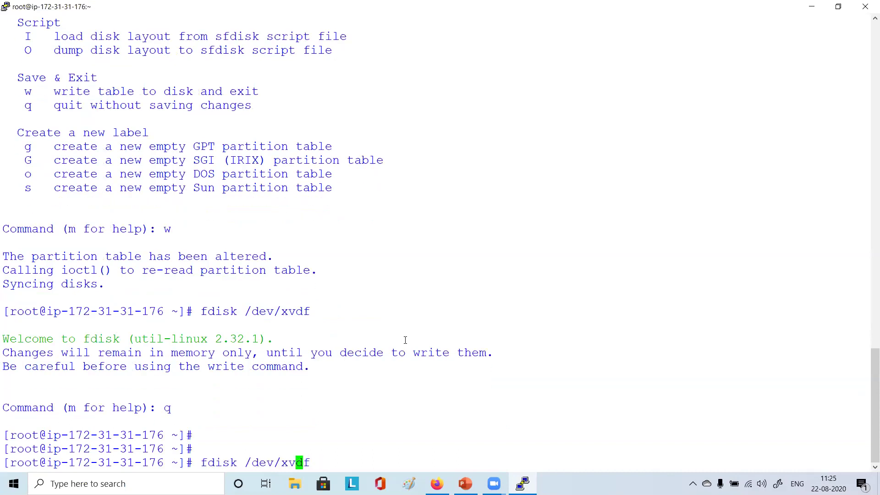
key("Left")
key("Left")
key("Left")
key("Left")
type("-l")
key("Return")
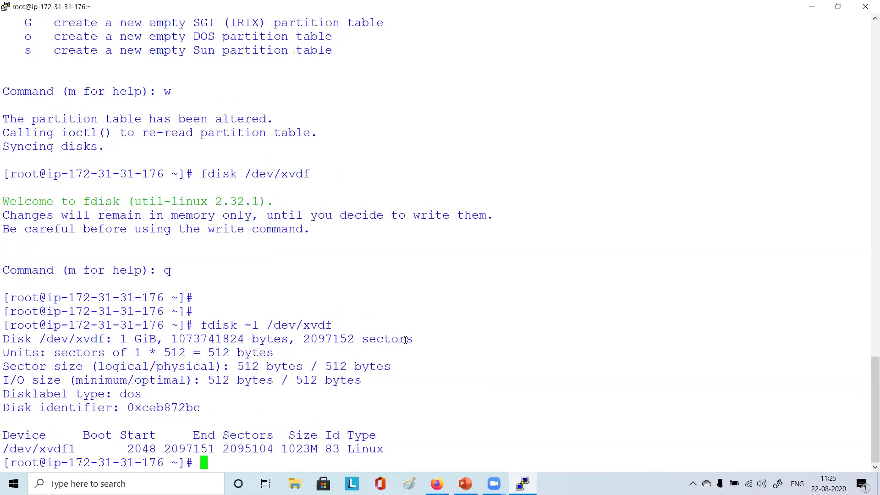
Examine the listed /dev/xvdf disk details and the /dev/xvdf1 partition row
left_click_drag(3, 434, 344, 443)
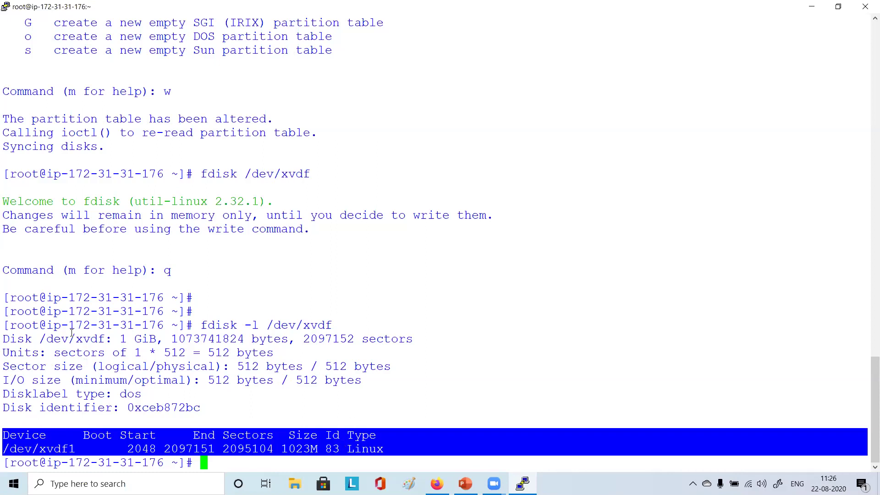
left_click_drag(42, 338, 365, 325)
left_click(171, 355)
left_click(102, 443)
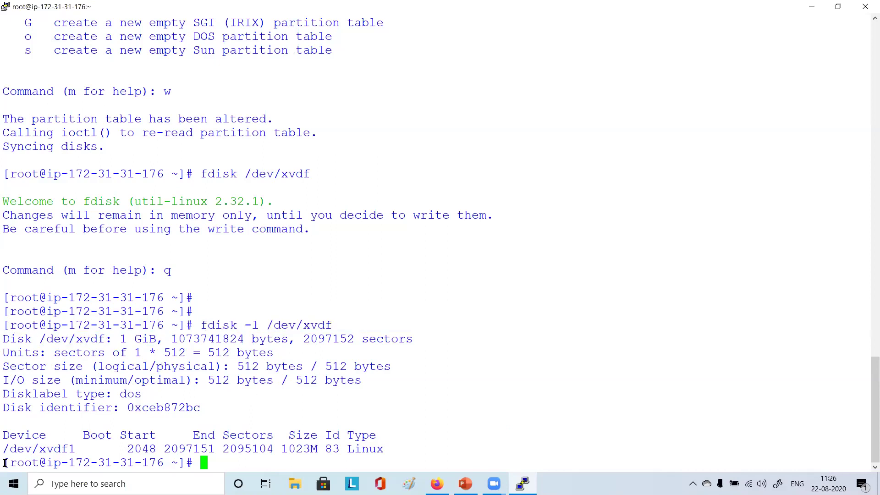
left_click_drag(3, 449, 80, 449)
left_click(83, 449)
left_click(122, 447)
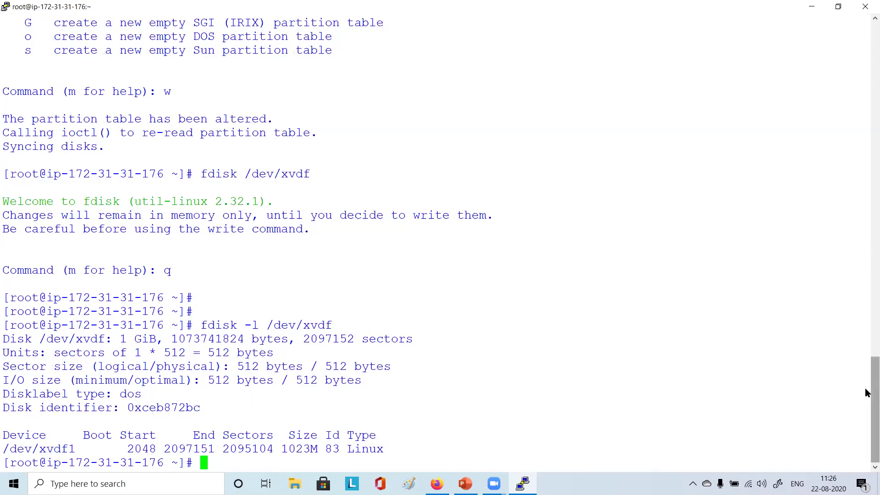
Clear the terminal and list the partitions of all disks with fdisk -l
key("Return")
key("Return")
key("Return")
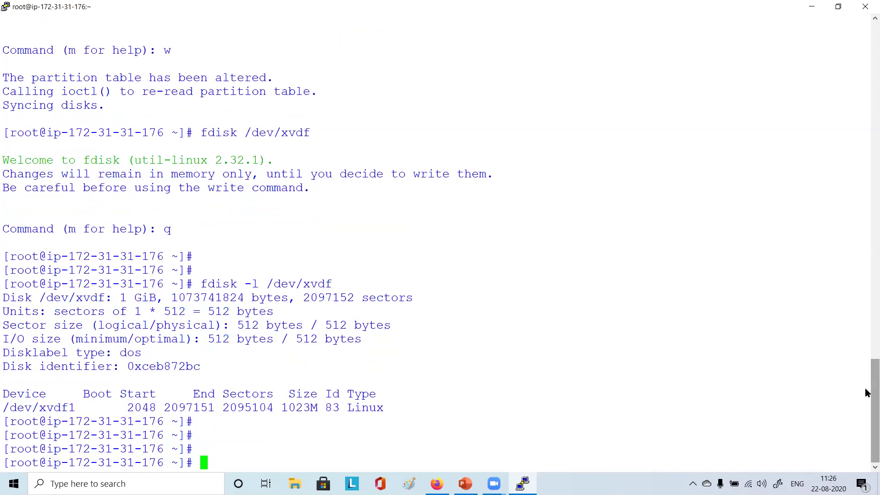
type("clear")
key("Return")
type("fdis")
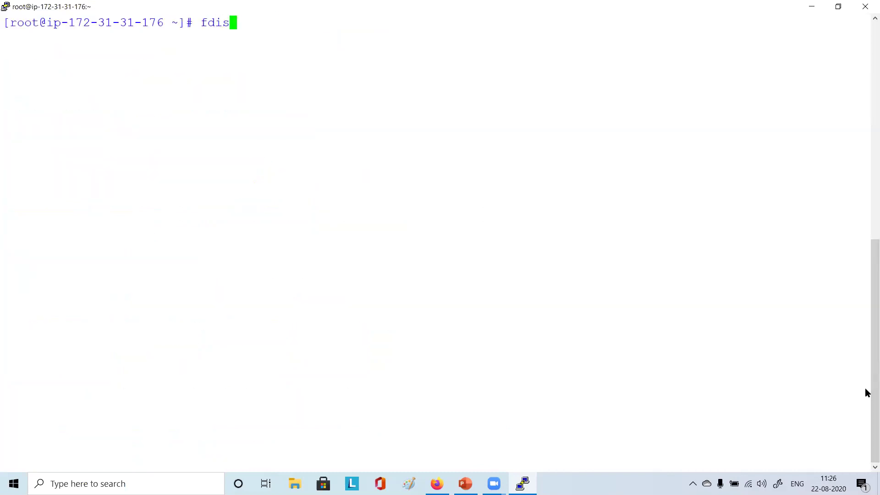
type("k -l")
key("Return")
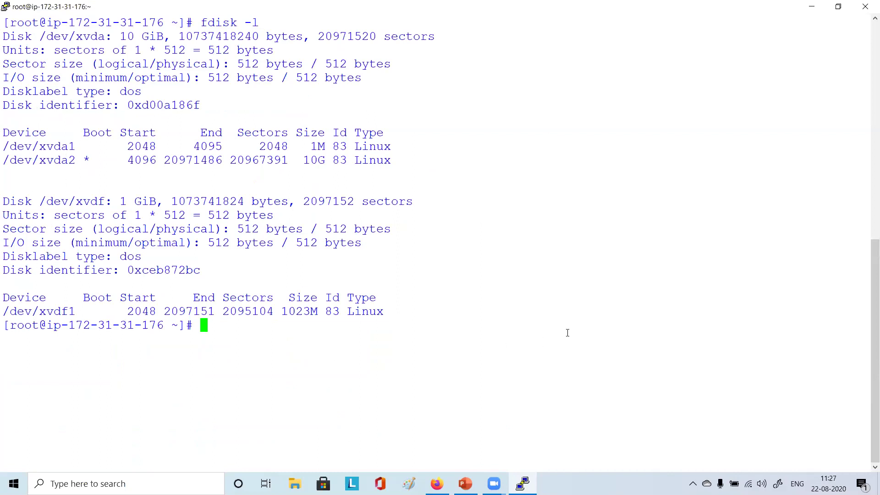
Clear the terminal and rerun fdisk -l /dev/xvdf to list only that disk
type("clear")
key("Return")
key("Up")
key("Up")
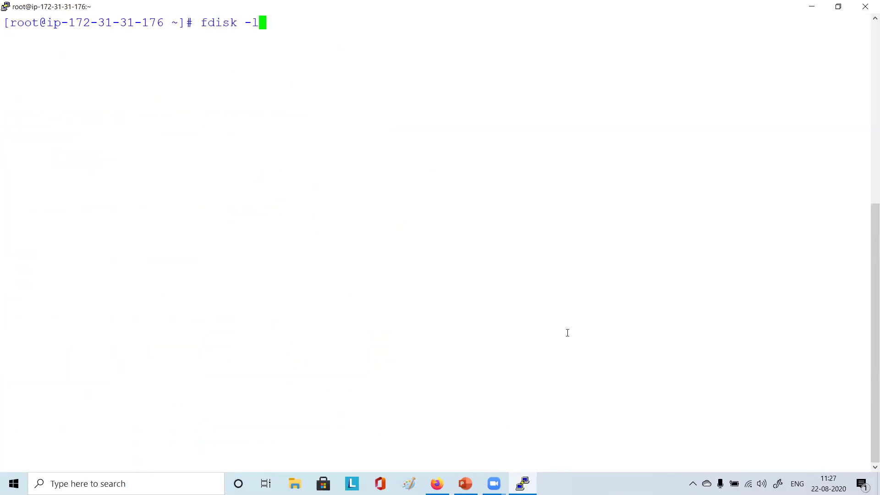
key("Up")
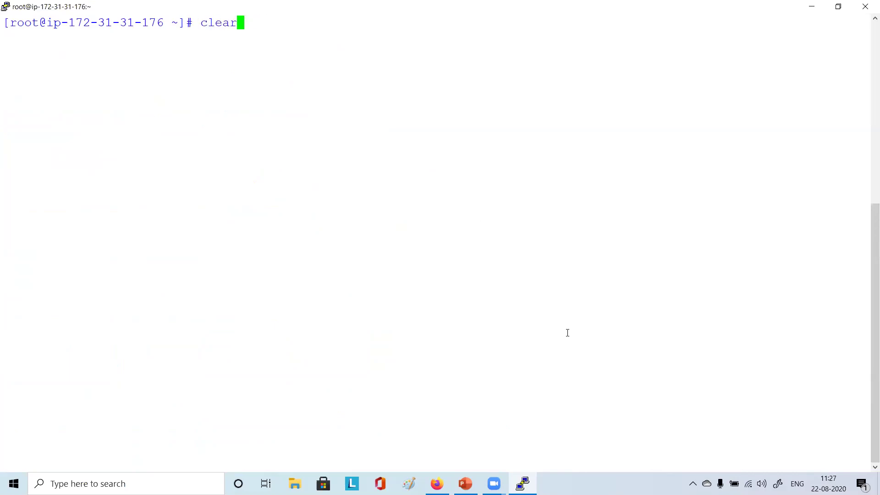
key("Up")
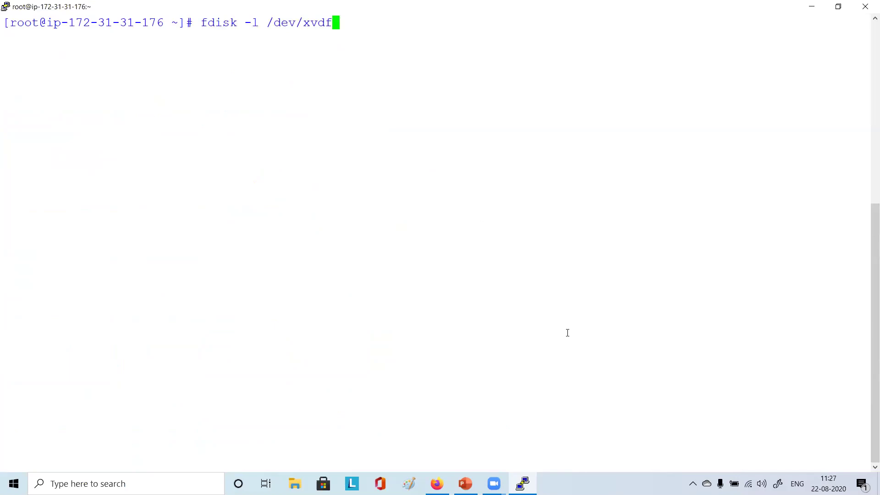
key("Return")
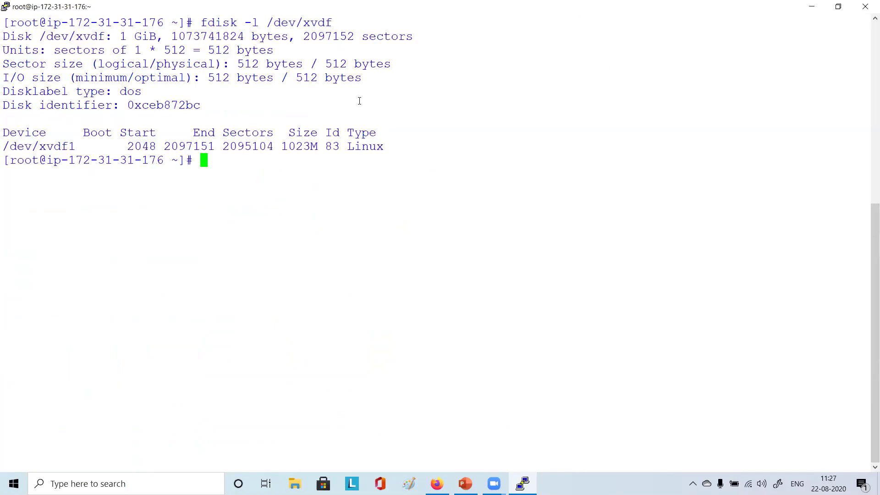
Compare the /dev/xvdf disk name with the /dev/xvdf1 partition name in the listing
double_click(87, 38)
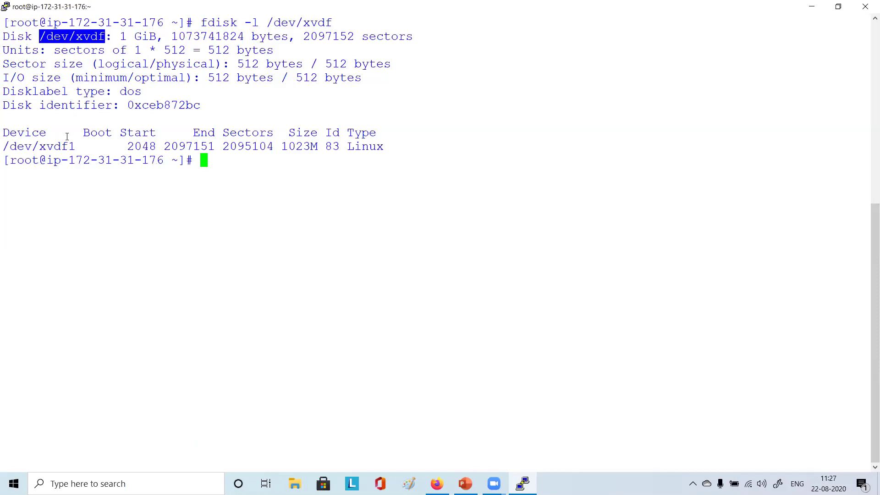
double_click(52, 148)
key("super+c")
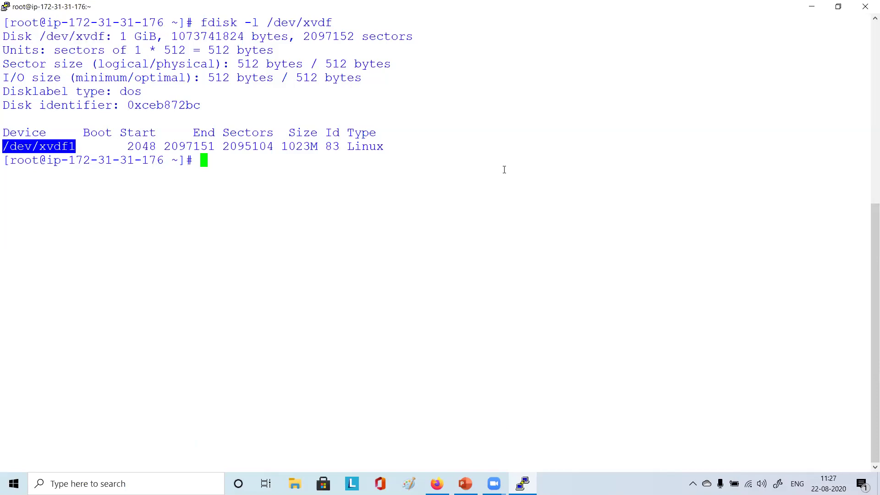
left_click(504, 170)
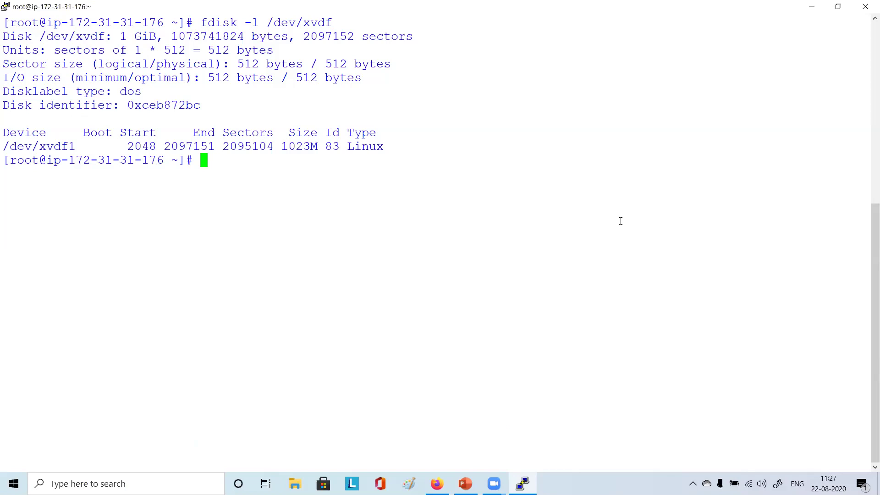
Start an mkfs. command, list its available completions, and examine the xfs, ext3 and ext4 variants
type("mkfs.")
key("Tab")
key("Tab")
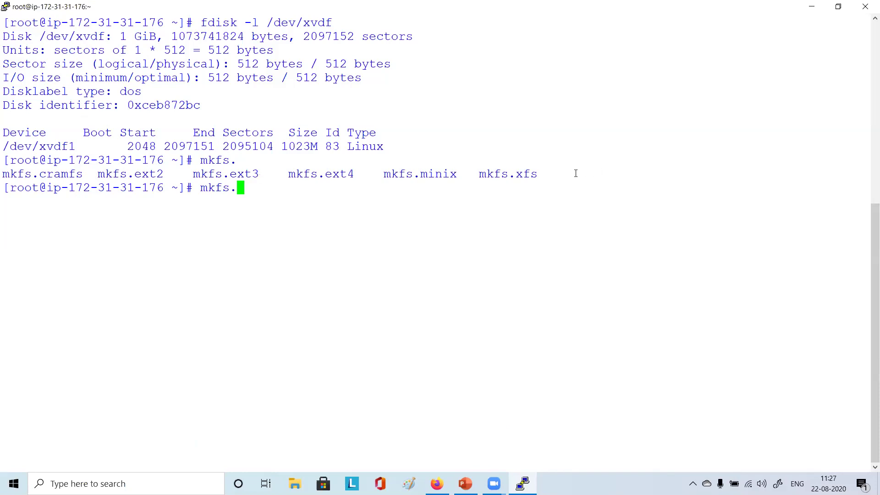
left_click_drag(544, 174, 478, 174)
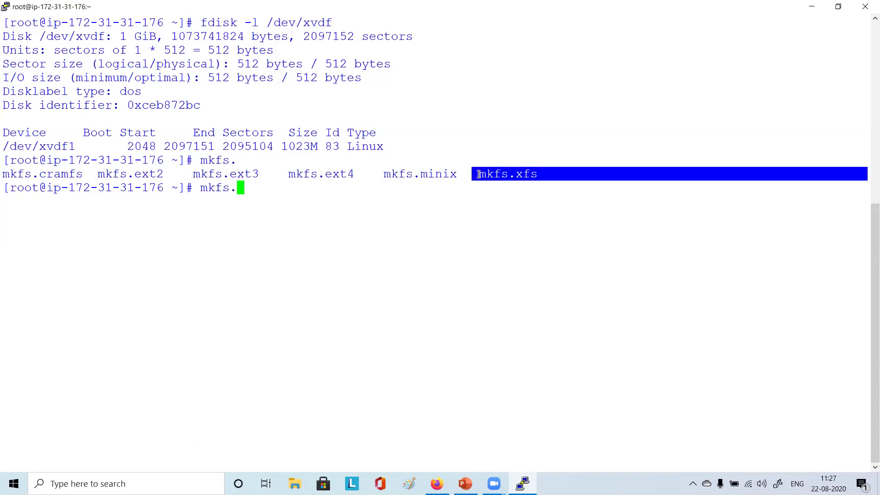
left_click(253, 176)
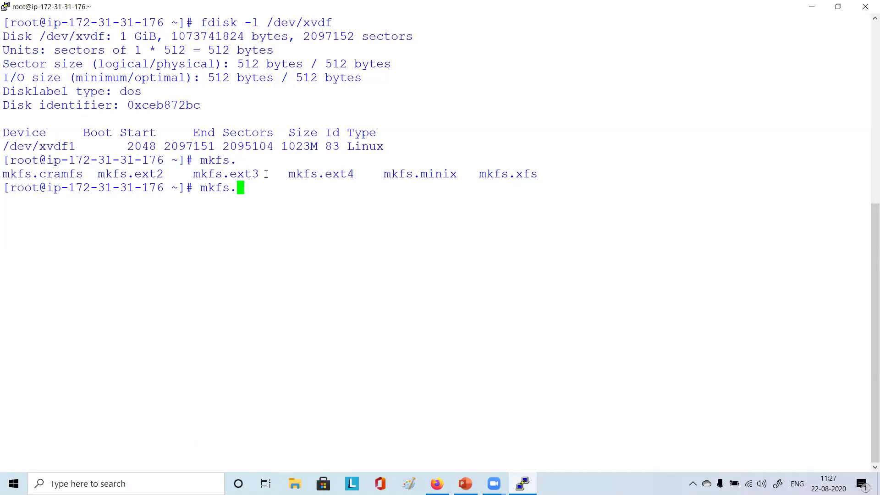
left_click_drag(264, 174, 200, 178)
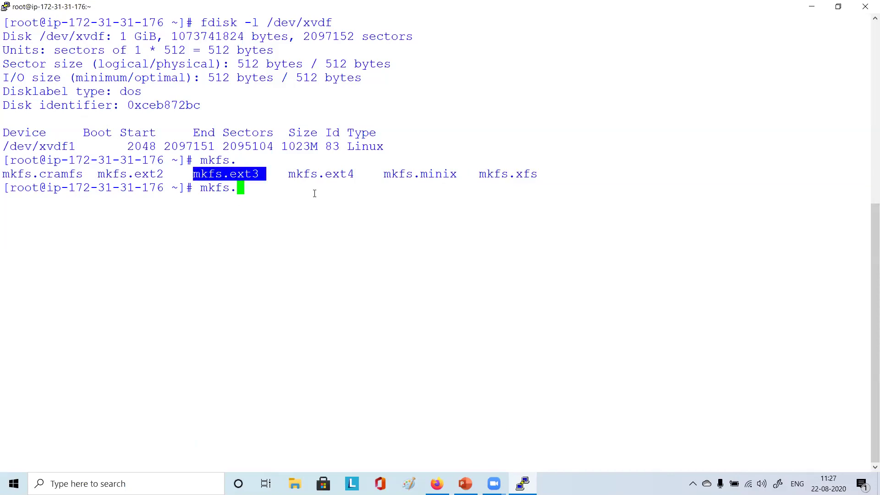
left_click_drag(362, 174, 286, 175)
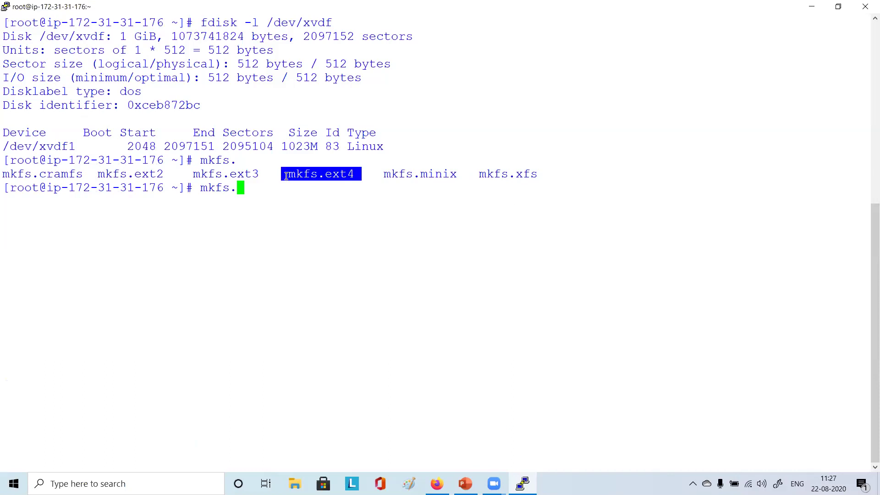
left_click(287, 191)
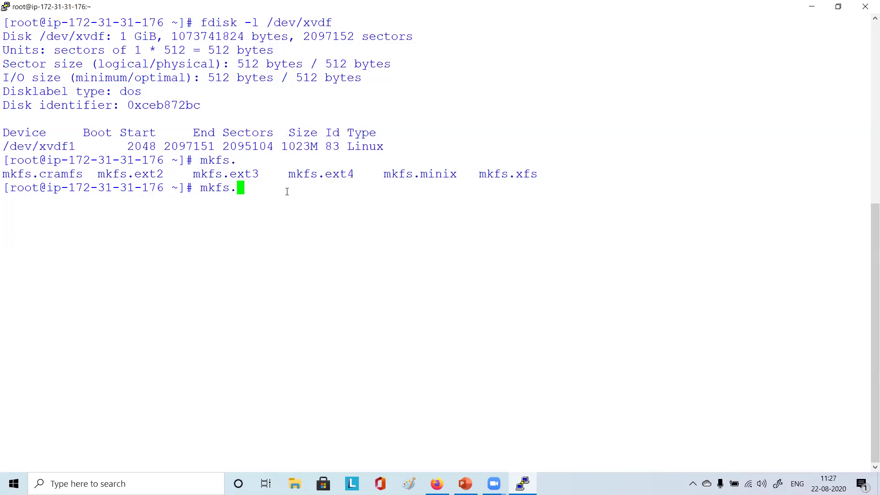
Complete the command line as mkfs.ext4 /dev/xvdf1 without running it, copying the partition name from the listing
type("ext4")
double_click(38, 142)
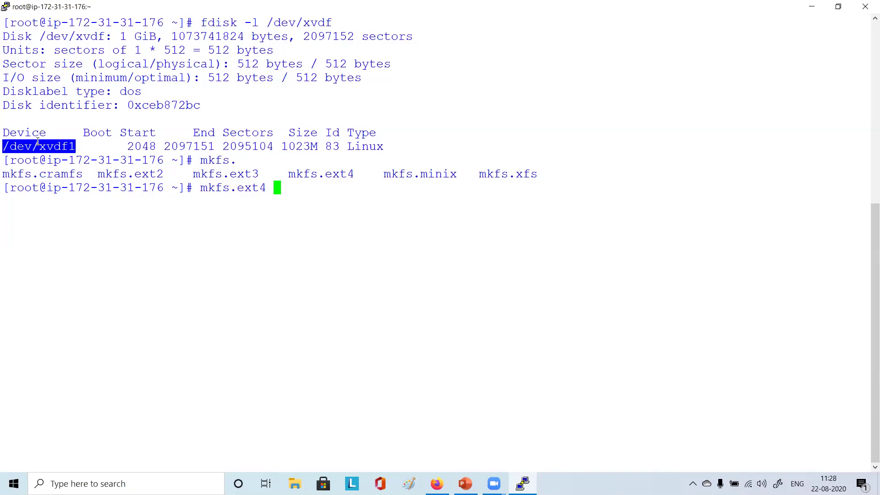
right_click(392, 211)
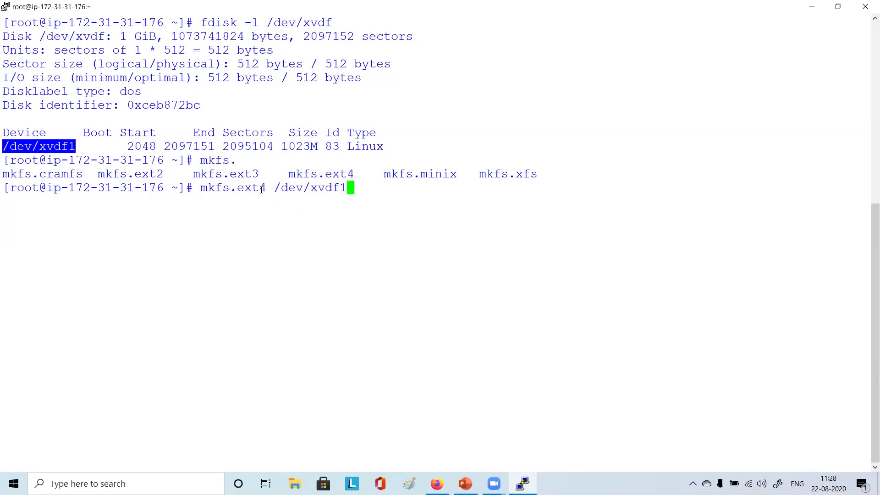
Review the mkfs.ext4 and /dev/xvdf1 parts of the prepared command and the dot after mkfs above it
left_click_drag(274, 188, 202, 190)
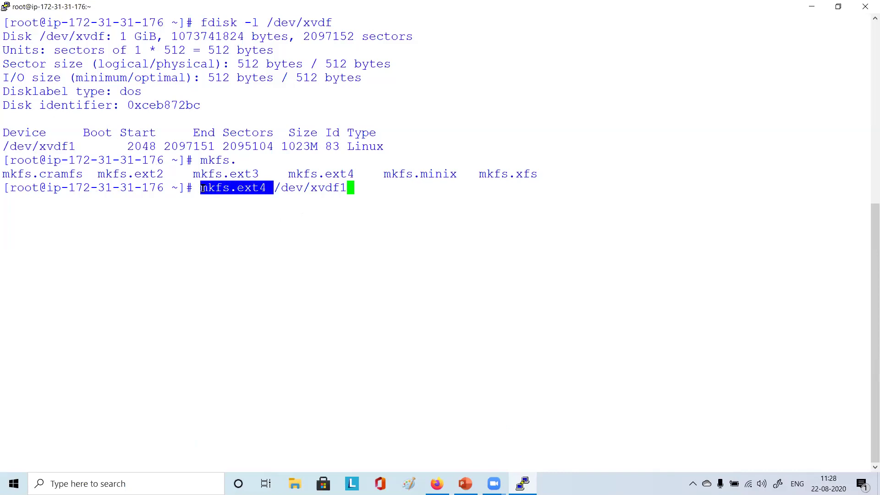
left_click(202, 189)
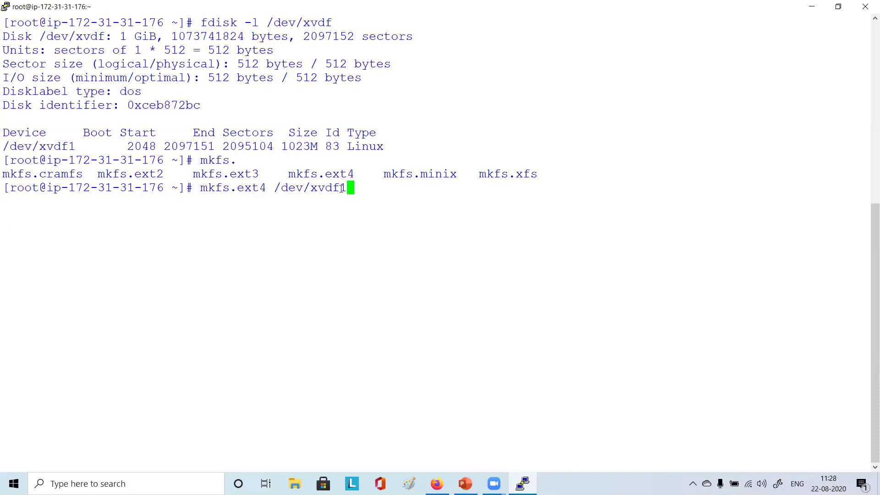
left_click_drag(373, 185, 289, 188)
left_click(250, 167)
left_click_drag(241, 164, 265, 161)
left_click(265, 161)
left_click_drag(235, 159, 254, 162)
left_click(254, 161)
left_click_drag(229, 160, 254, 160)
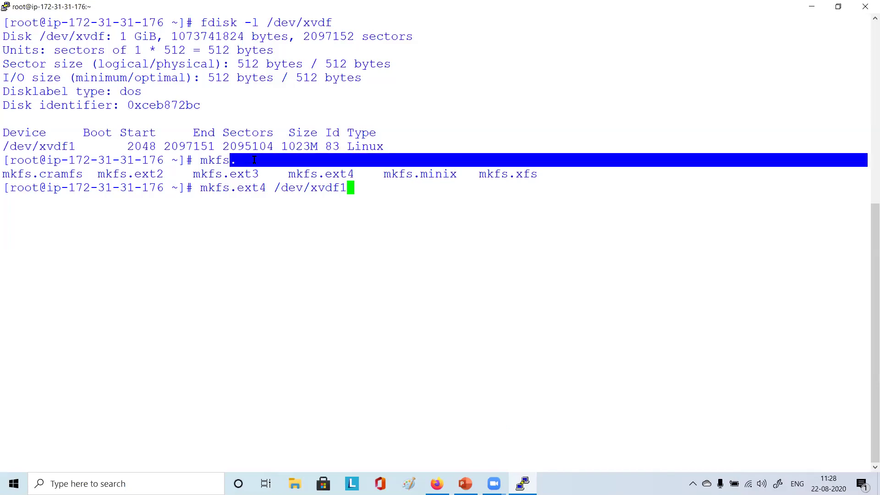
left_click(253, 160)
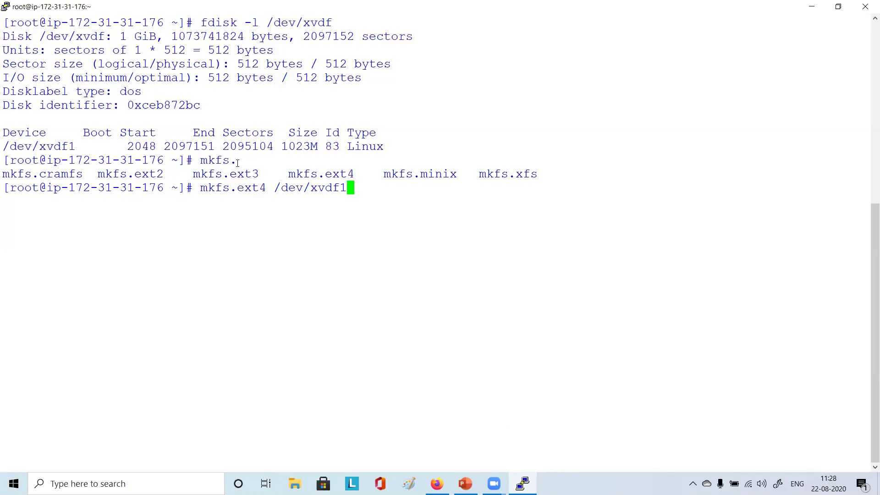
Examine the mkfs. prefix, the listed filesystem variants, and the prepared command's /dev/xvdf1 target
left_click_drag(201, 160, 227, 160)
left_click(227, 160)
double_click(230, 172)
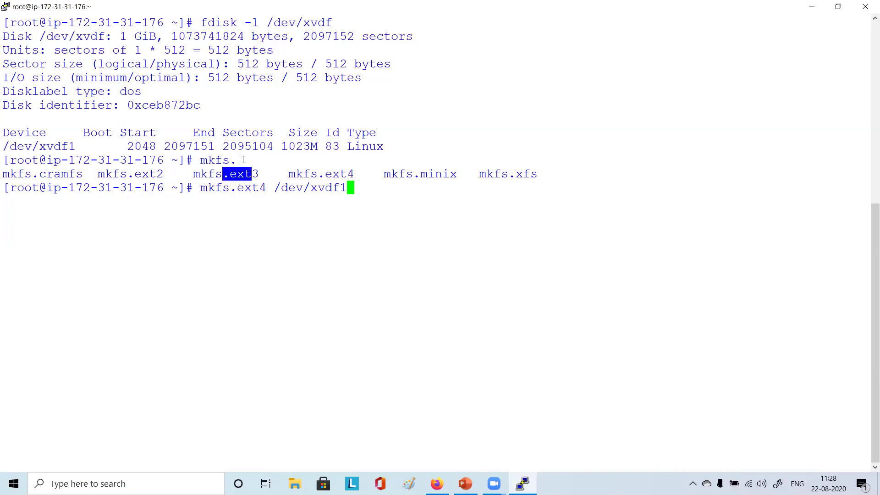
left_click(250, 173)
left_click_drag(232, 160, 258, 159)
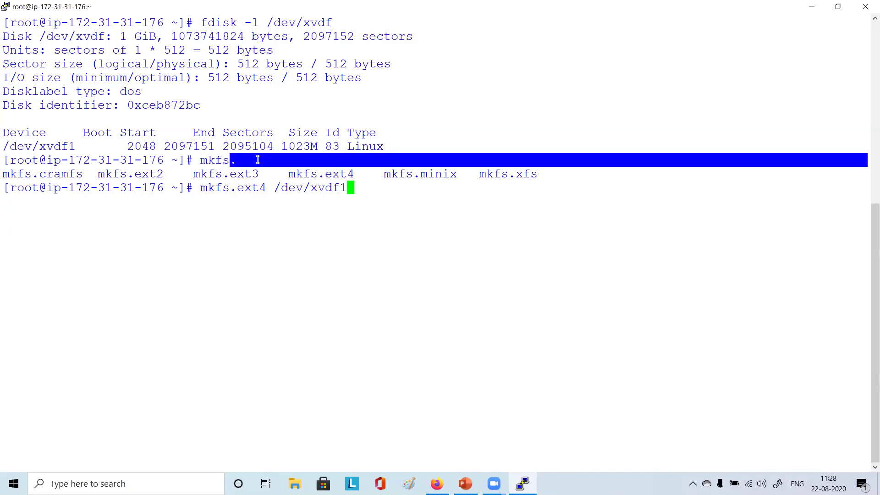
left_click(283, 159)
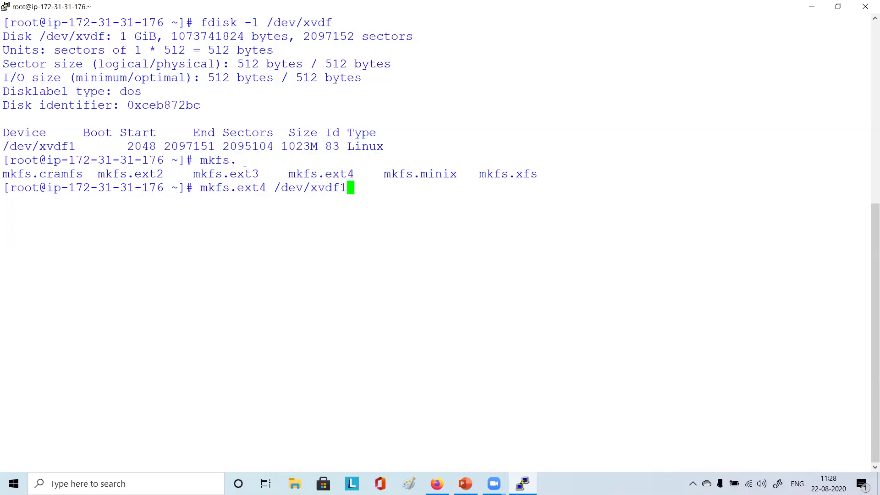
left_click_drag(234, 163, 249, 162)
left_click(262, 160)
left_click_drag(104, 175, 586, 169)
left_click(586, 169)
left_click_drag(267, 188, 348, 188)
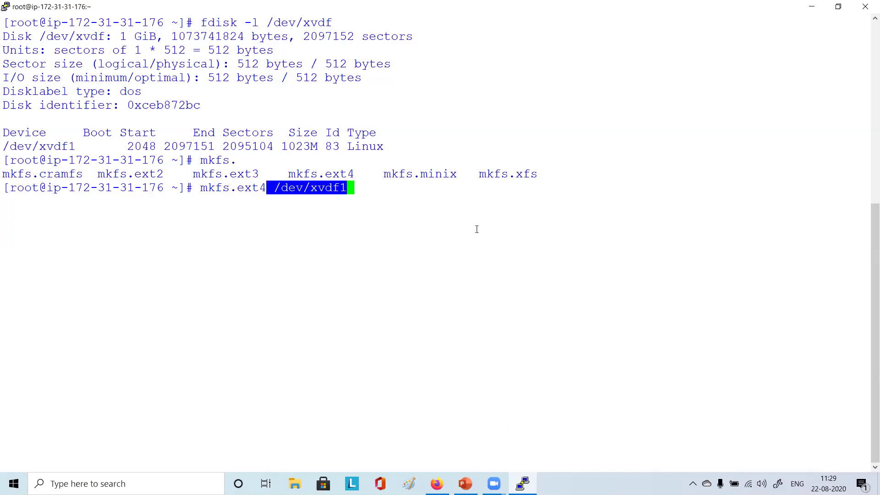
left_click(476, 229)
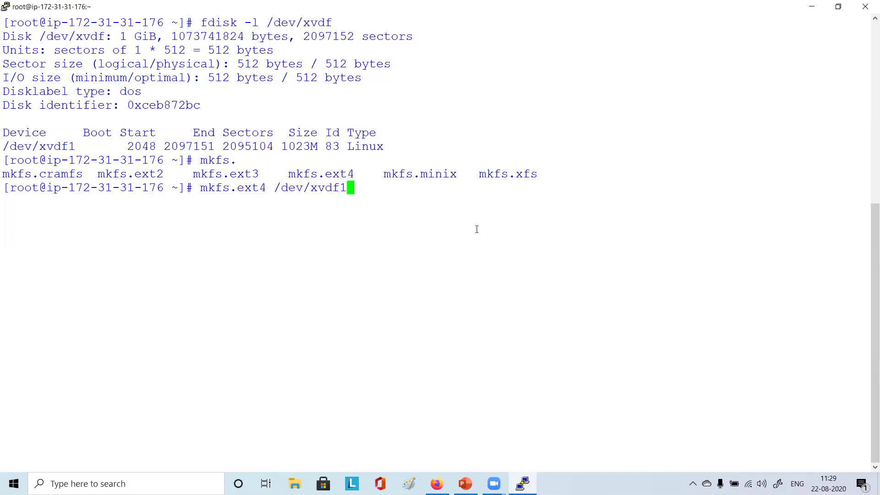
Run the prepared mkfs.ext4 command on /dev/xvdf1 and review the filesystem creation line with its blocks and inodes
key("Return")
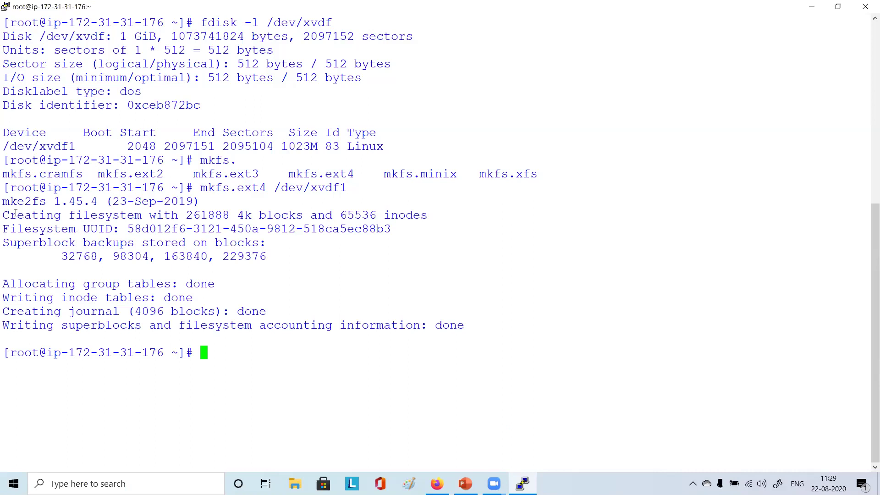
left_click_drag(4, 201, 39, 215)
left_click(41, 215)
left_click_drag(104, 215, 406, 214)
left_click(406, 215)
Examine the superblock backup, group table, inode table, journal and filesystem accounting lines of the mkfs output
left_click_drag(24, 242, 113, 242)
left_click_drag(2, 283, 214, 283)
left_click(46, 311)
left_click_drag(46, 297, 142, 297)
left_click_drag(61, 311, 215, 311)
left_click(91, 324)
left_click_drag(156, 325, 456, 325)
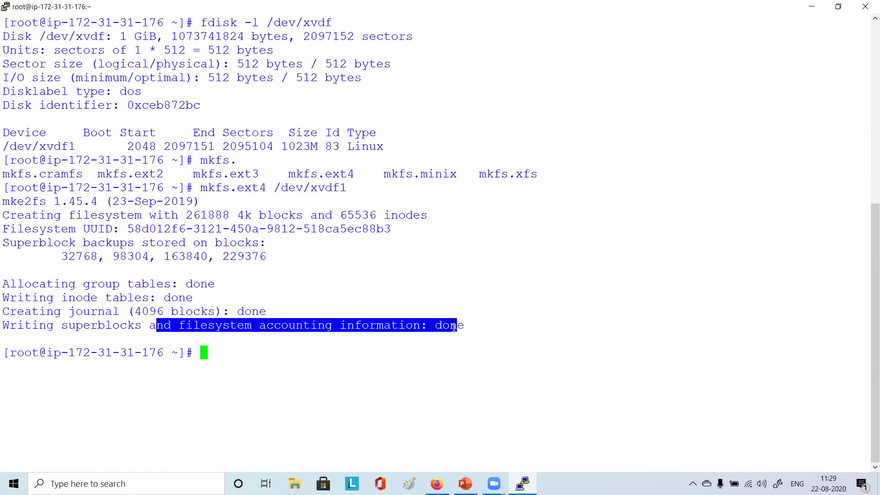
left_click(453, 328)
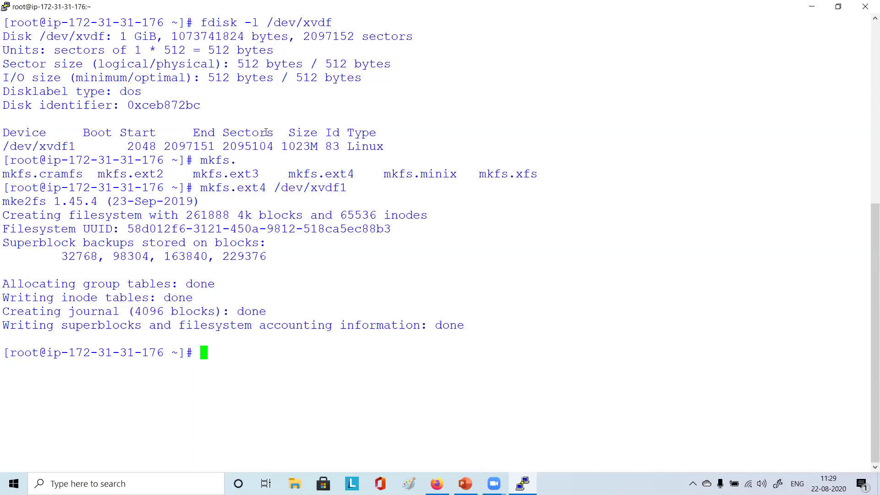
Compare the disk name /dev/xvdf with the partition name /dev/xvdf1 in the fdisk listing
double_click(62, 38)
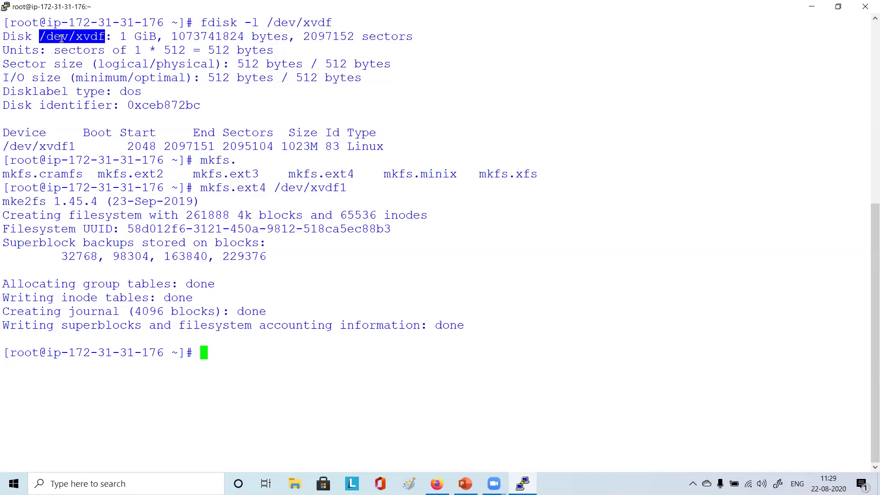
double_click(42, 146)
left_click(155, 323)
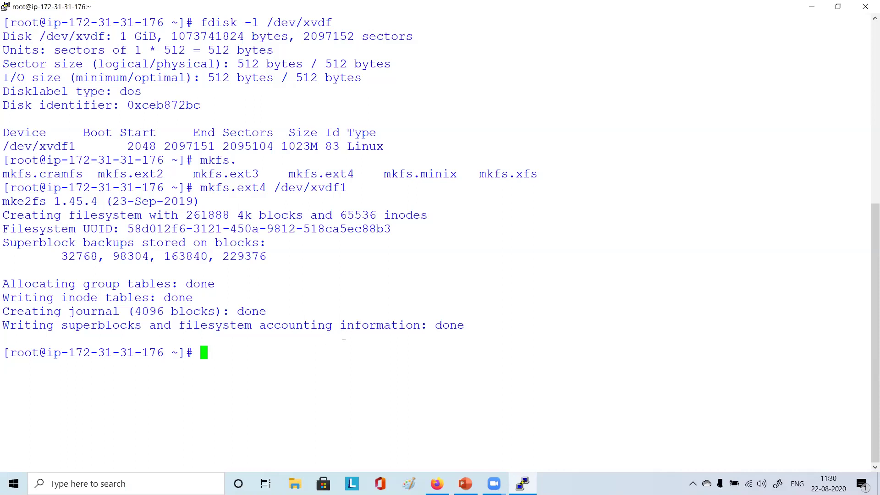
type("mount")
key("BackSpace")
key("BackSpace")
key("BackSpace")
key("BackSpace")
key("BackSpace")
key("BackSpace")
Create the mount point directory /rhel1g and review its long-format listing with ls -ld
type("mkdir /rhel")
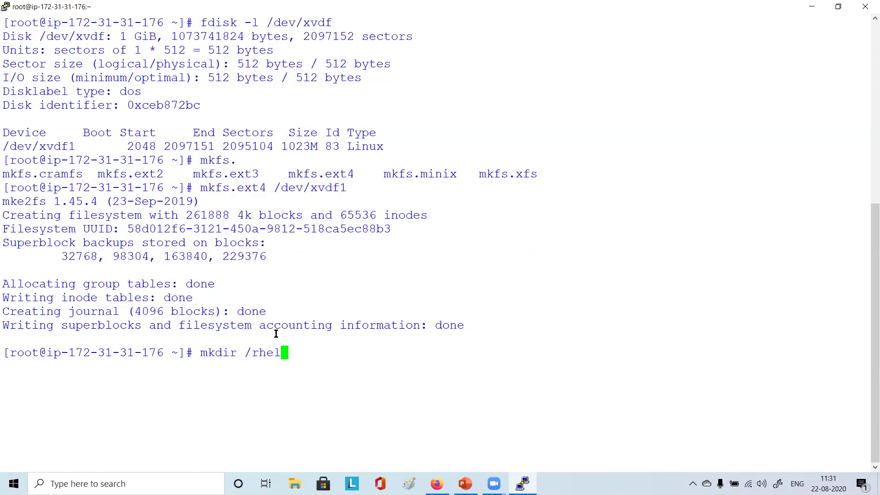
type("1g")
key("Return")
type("ls -ld /rhel1g")
key("Return")
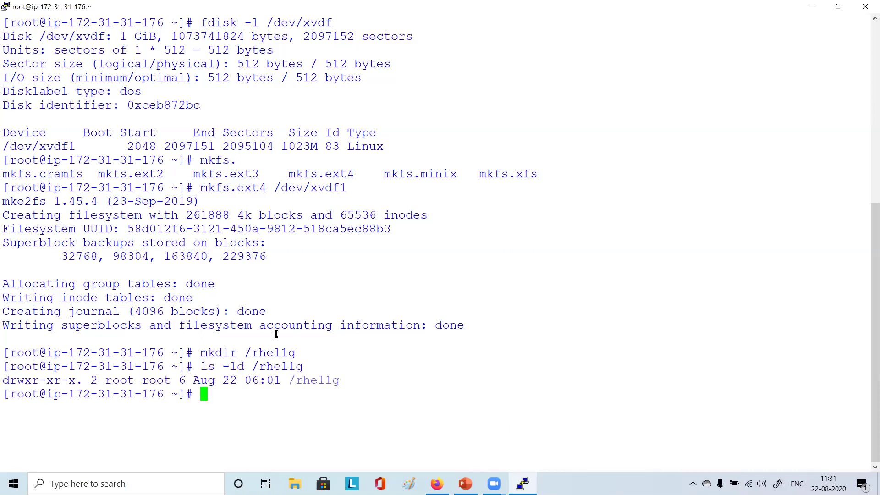
left_click_drag(2, 379, 330, 376)
left_click(330, 376)
Start a mount command for /dev/xvdf1, copying the disk name from the fdisk line and adding the partition number
type("mount")
double_click(291, 22)
right_click(458, 172)
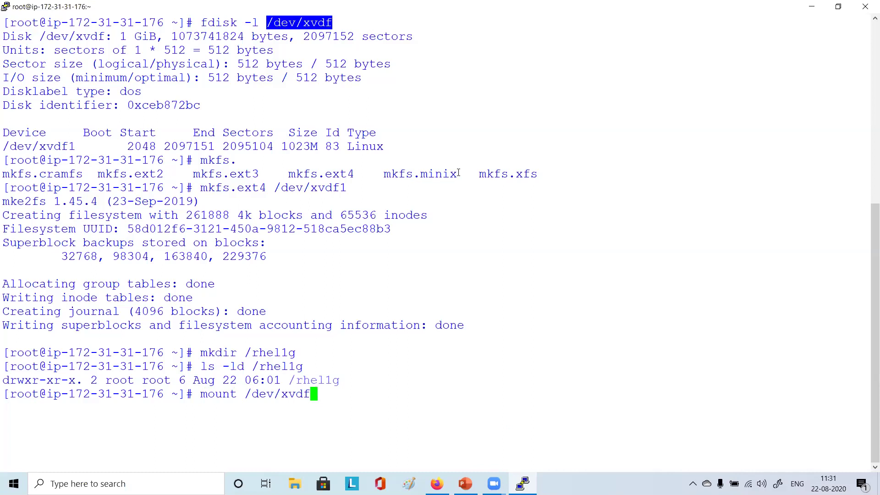
type("1")
double_click(321, 390)
left_click(360, 393)
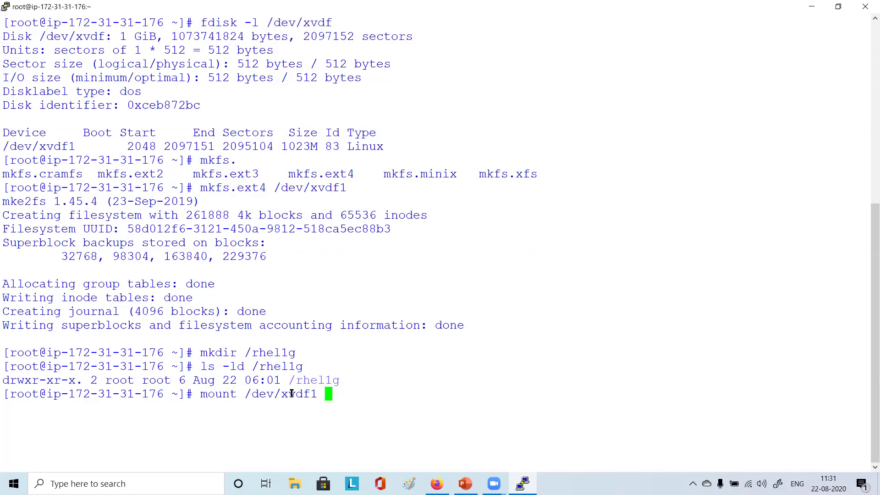
left_click_drag(245, 393, 314, 393)
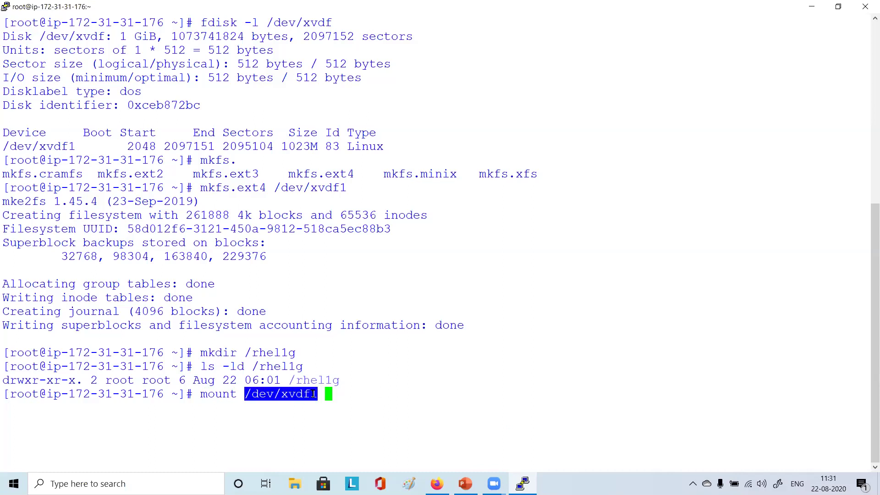
left_click(396, 388)
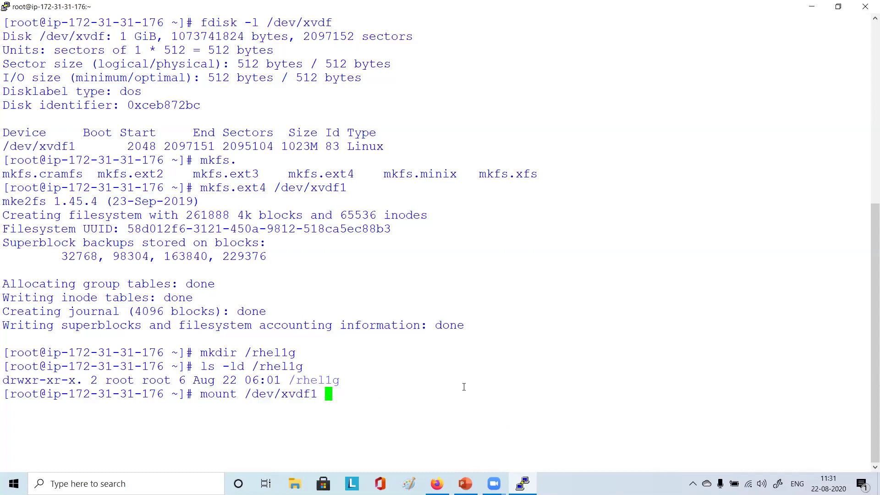
Shorten the device path to /dev/xvd and list its completions, then list those for /dev/xvdf
key("BackSpace")
key("BackSpace")
key("BackSpace")
key("Tab")
key("Tab")
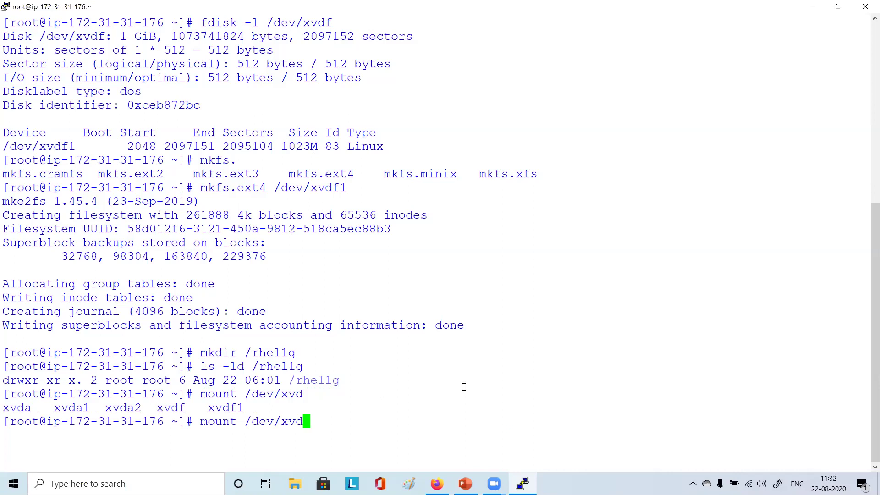
type("f")
key("Tab")
key("Tab")
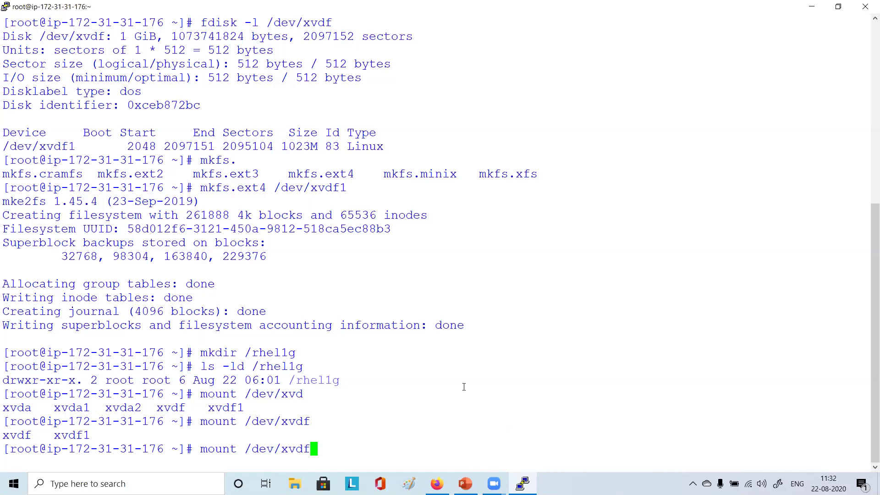
Mount /dev/xvdf1 on /rhel1g, copying the mount point from the mkdir line
type("1")
double_click(271, 353)
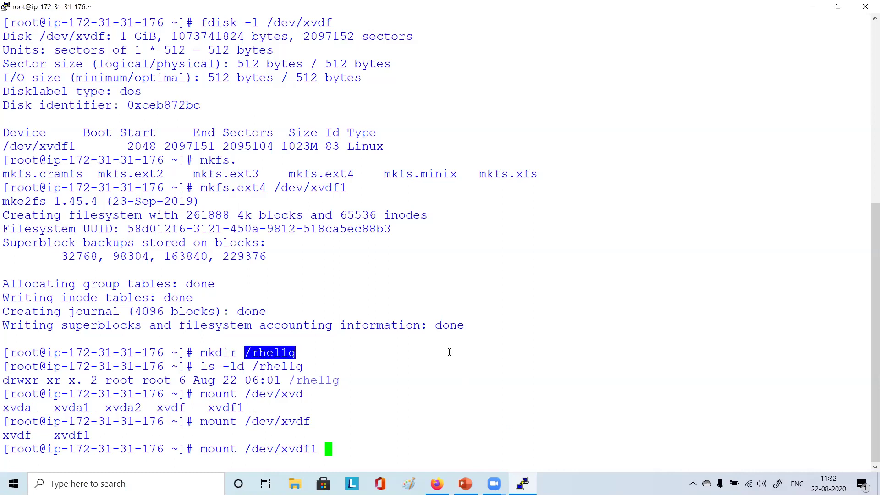
right_click(446, 366)
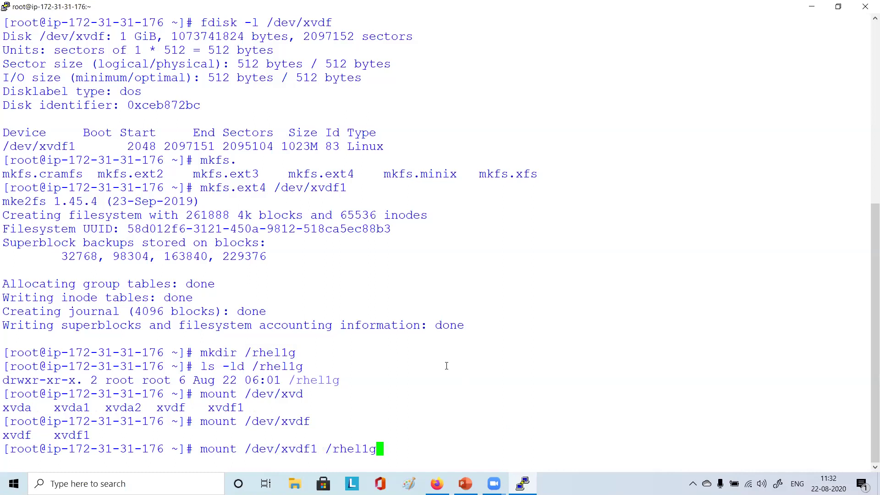
key("Return")
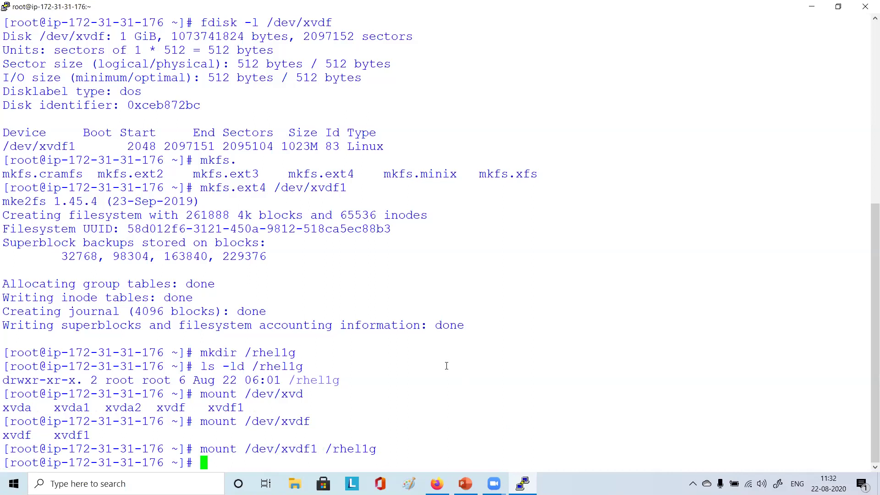
Add four empty prompt lines and review the device and mount point in the executed mount command
key("Return")
key("Return")
key("Return")
key("Return")
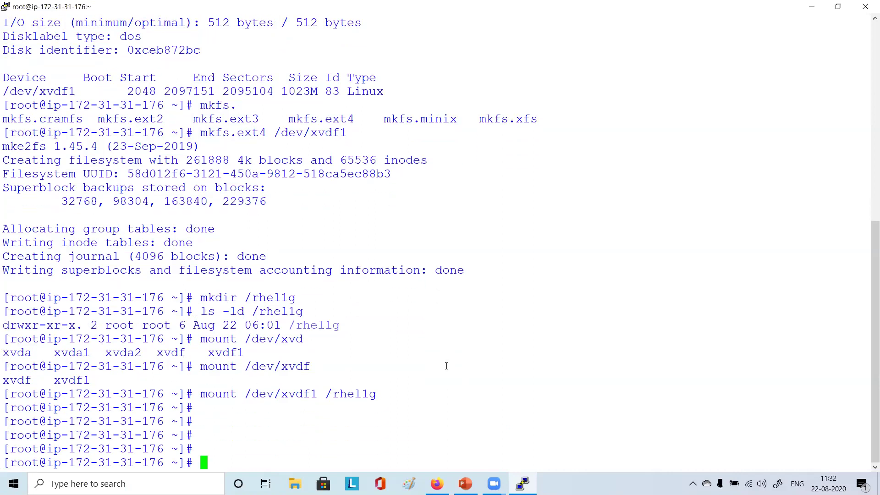
double_click(284, 394)
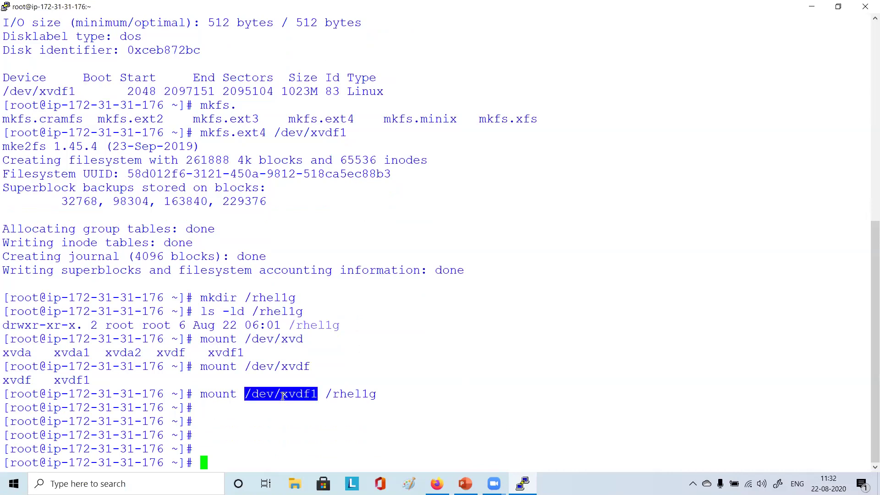
double_click(371, 395)
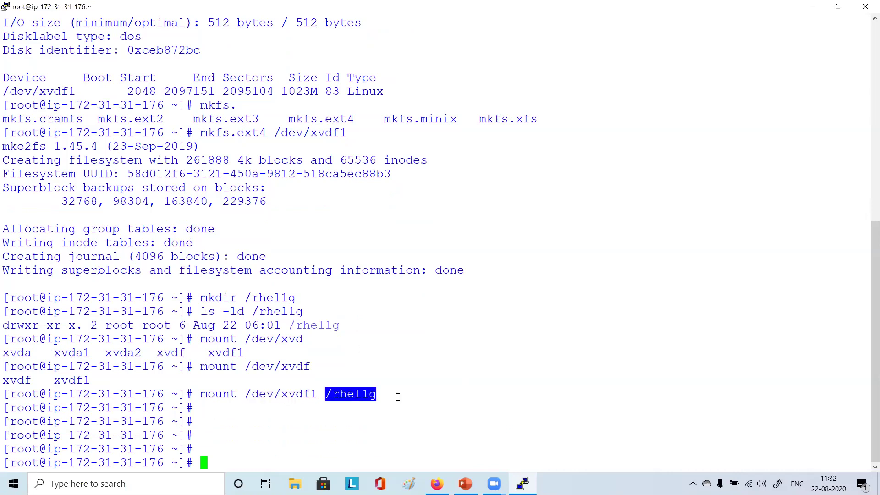
left_click(513, 390)
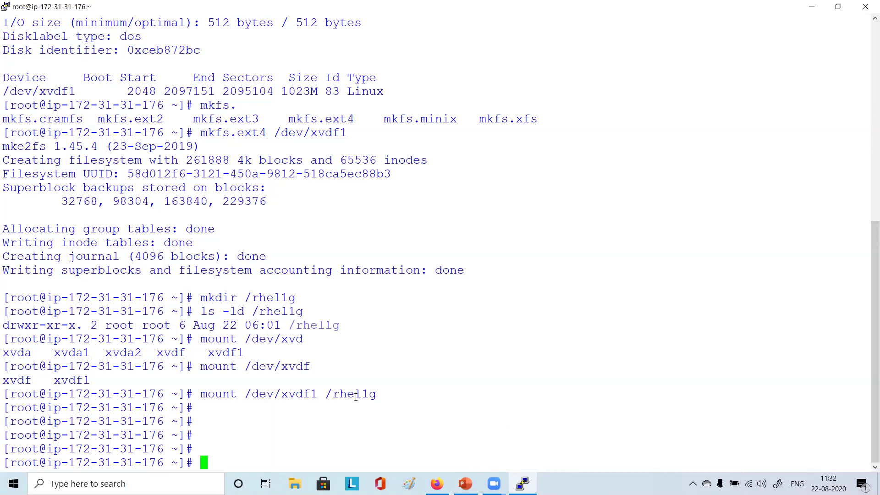
Change into the /rhel1g directory, copying its path from the mount command
double_click(355, 395)
key("super+c")
left_click(497, 377)
type("cd")
double_click(351, 395)
right_click(509, 375)
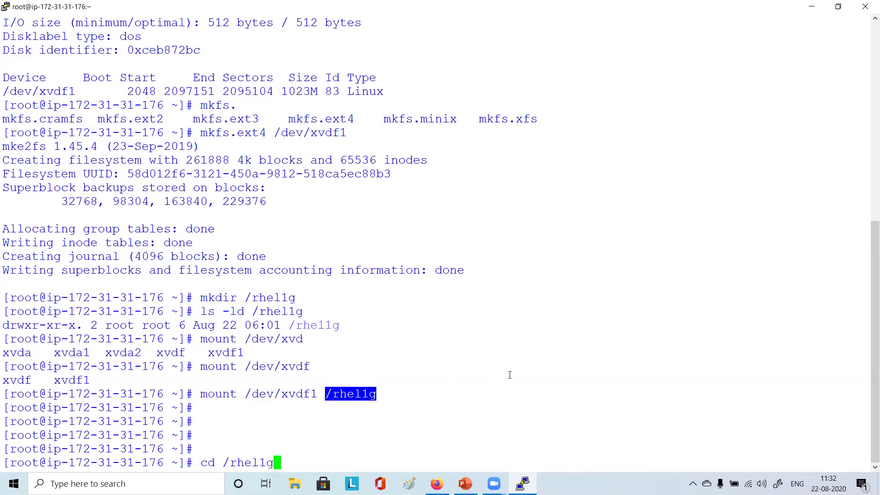
key("Return")
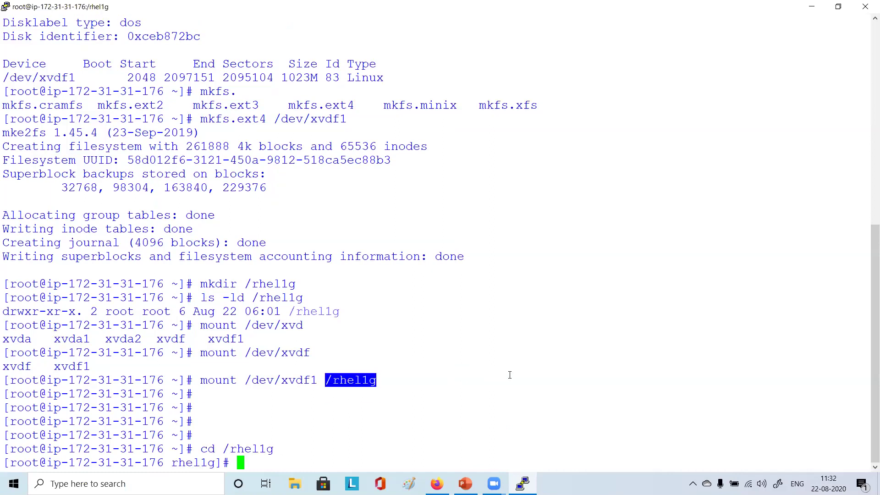
Print the current working directory with pwd and review the path
type("pwd")
key("Return")
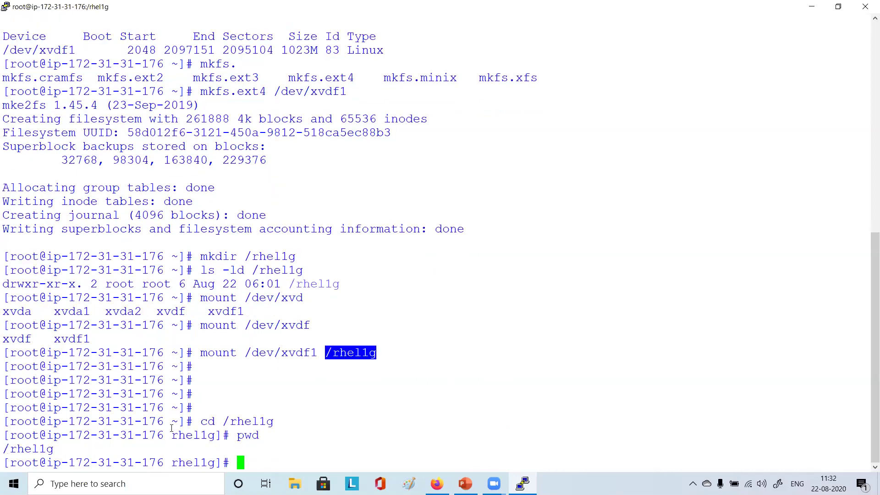
double_click(33, 445)
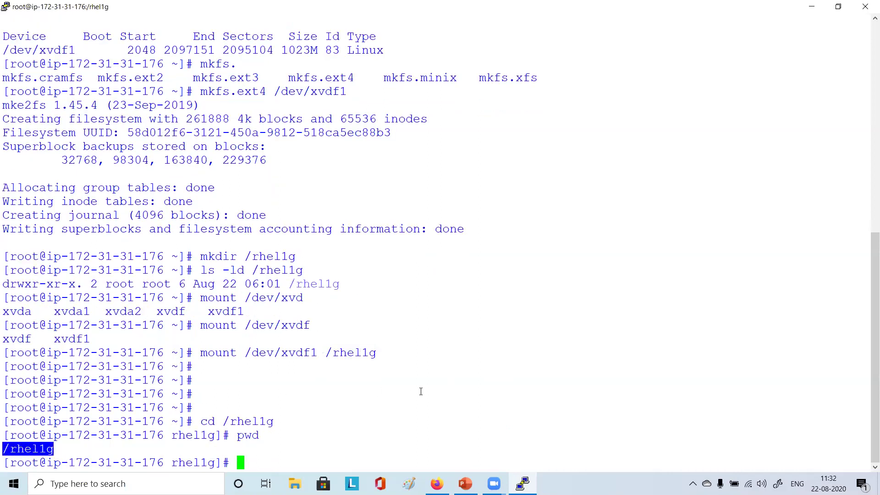
left_click(514, 368)
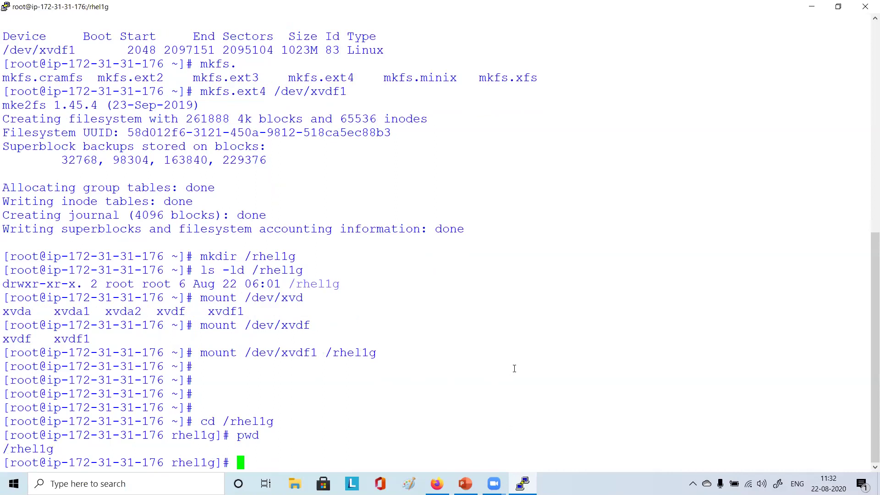
Write the text test1g into a new file test1.txt with echo and display its contents with cat
type("echo test")
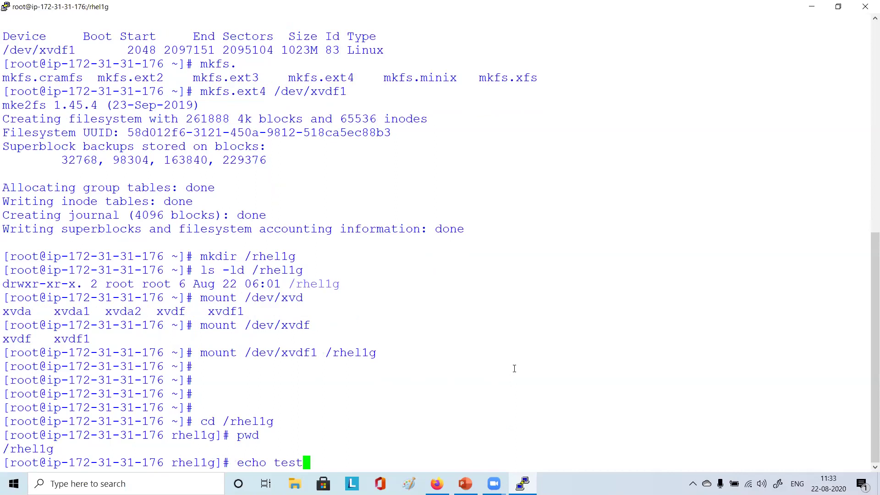
type("1g > test1.")
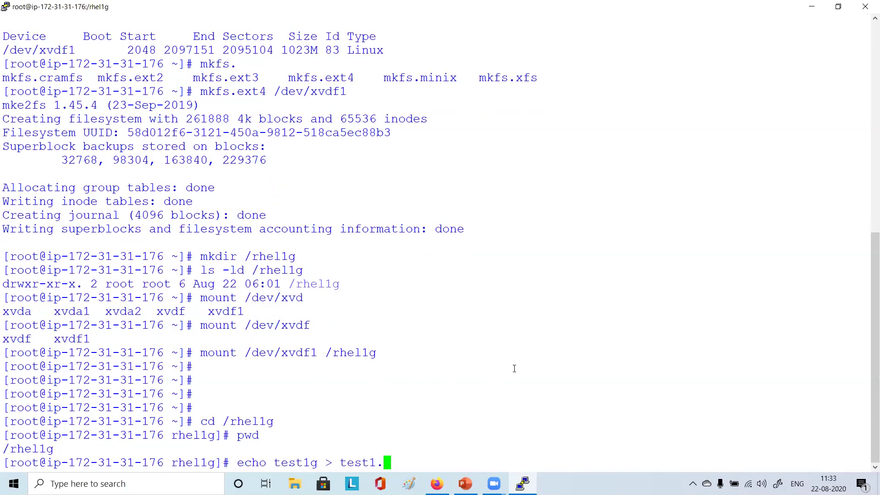
type("txt")
key("Return")
type("cat ")
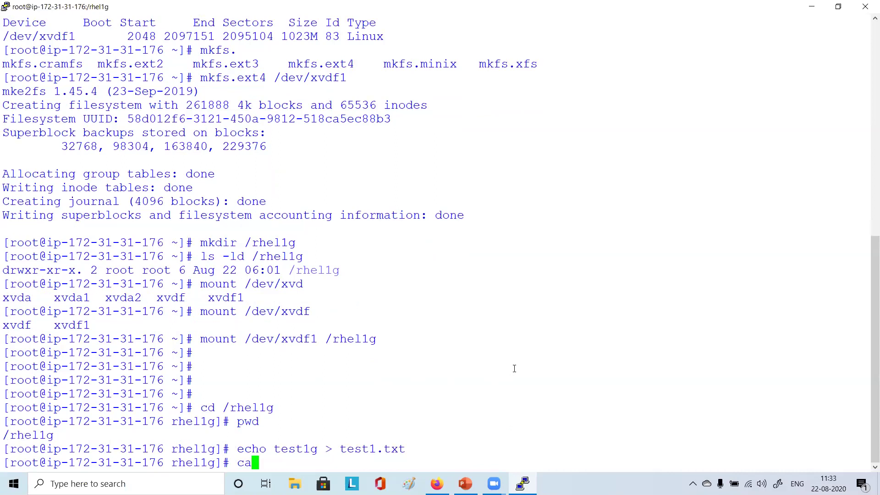
type("test1.txt")
key("Return")
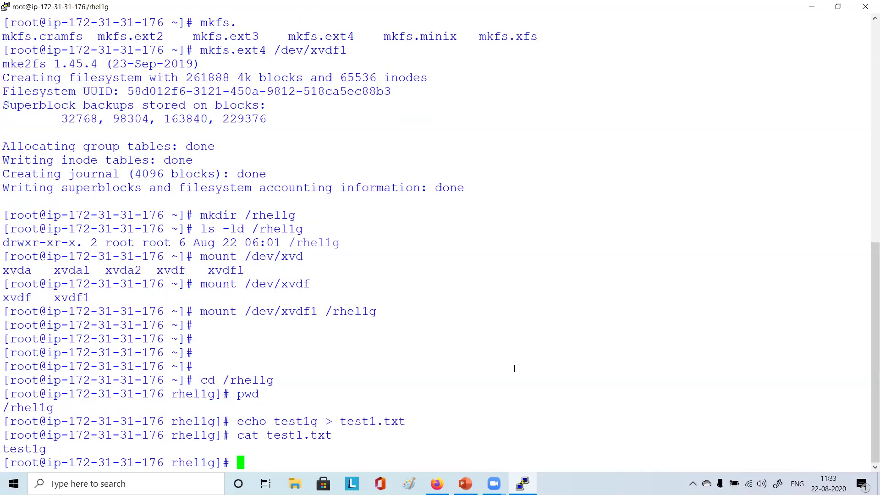
List the current directory in long format with ls -l and examine the lost+found entry
type("ls -l")
key("Return")
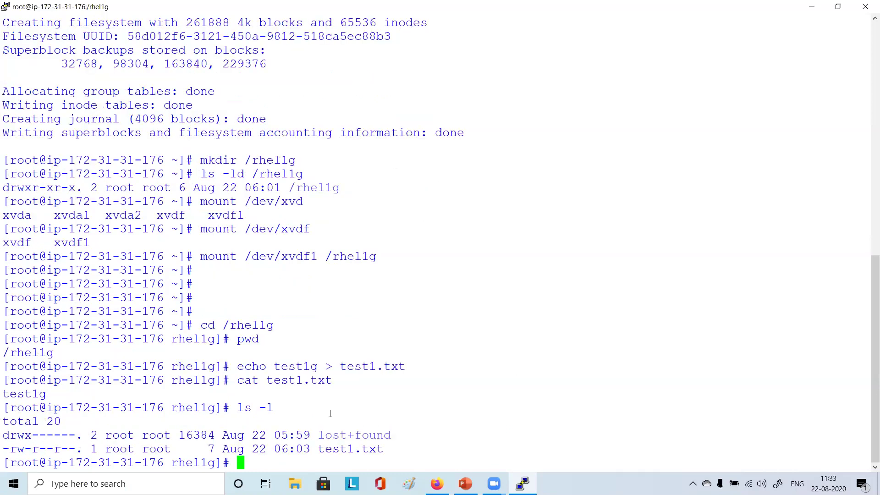
left_click_drag(329, 433, 866, 435)
left_click(349, 432)
left_click_drag(296, 433, 866, 435)
left_click(300, 432)
left_click_drag(317, 434, 2, 420)
left_click(281, 433)
left_click_drag(281, 434, 866, 435)
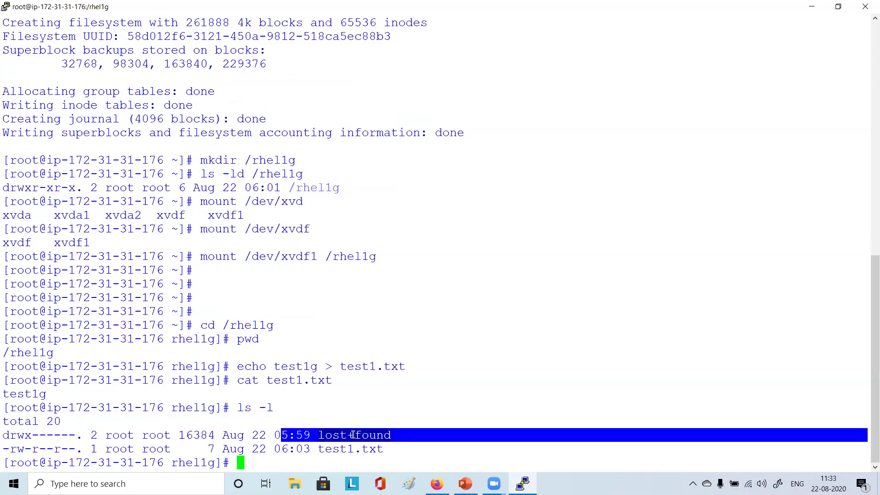
left_click(352, 434)
left_click_drag(303, 433, 866, 434)
left_click(358, 433)
Examine the test1.txt entry in the directory listing
left_click_drag(392, 434, 866, 448)
left_click(323, 455)
left_click(353, 449)
left_click_drag(353, 449, 302, 454)
left_click(295, 456)
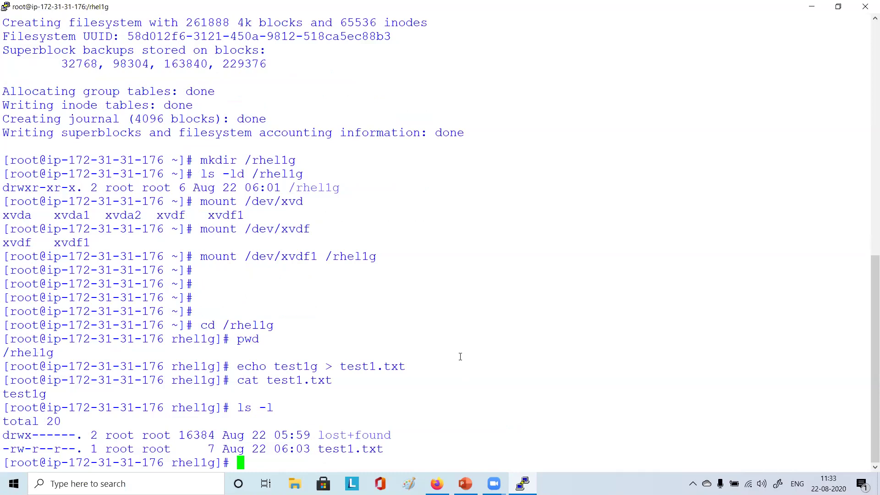
List all mounted filesystems with mount and inspect the entry for /dev/xvdf1 on /rhel1g
type("mount")
key("Return")
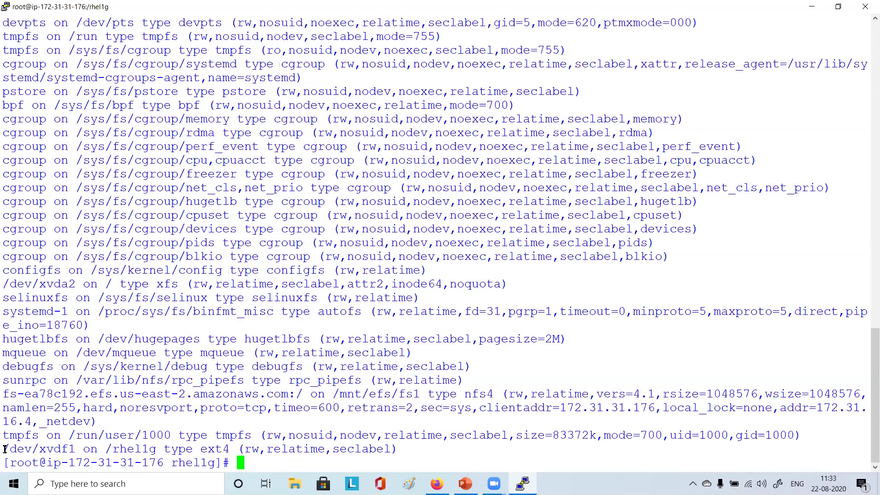
left_click_drag(4, 445, 162, 450)
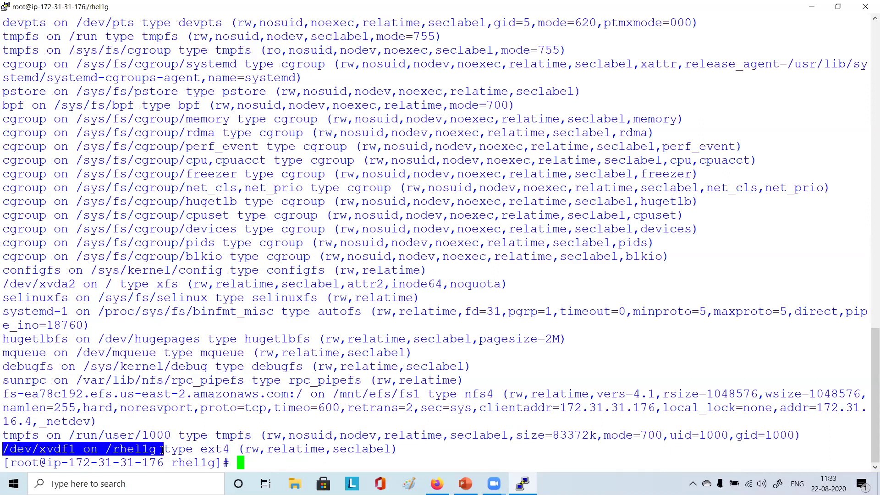
Clear the terminal and list the mounted filesystems with mount, examining the full /dev/xvdf1 entry
type("clear")
key("Return")
type("mount")
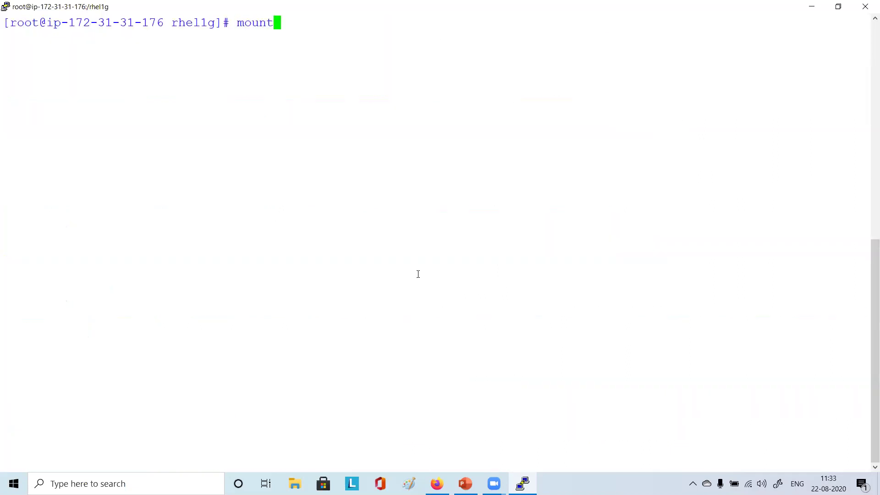
key("Return")
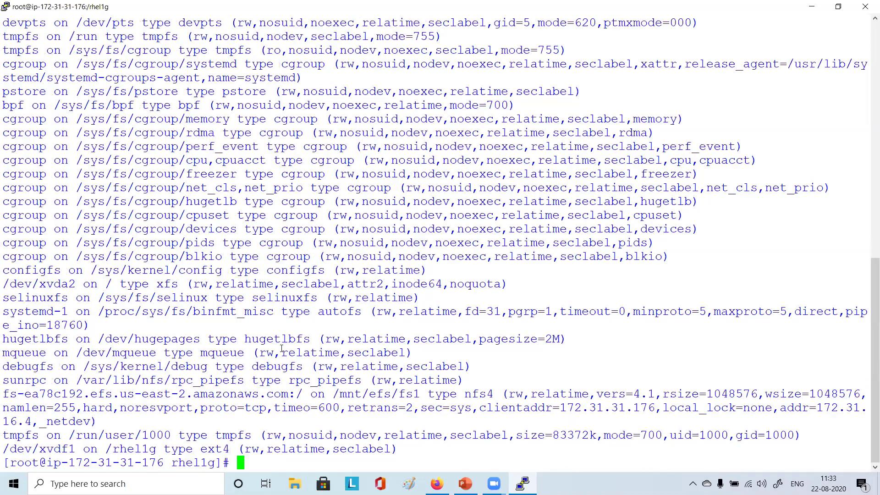
left_click_drag(4, 450, 360, 444)
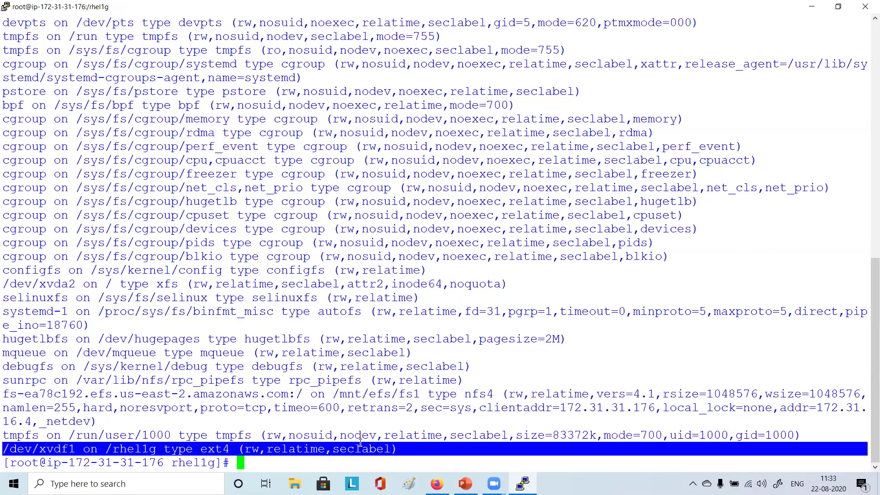
left_click(450, 300)
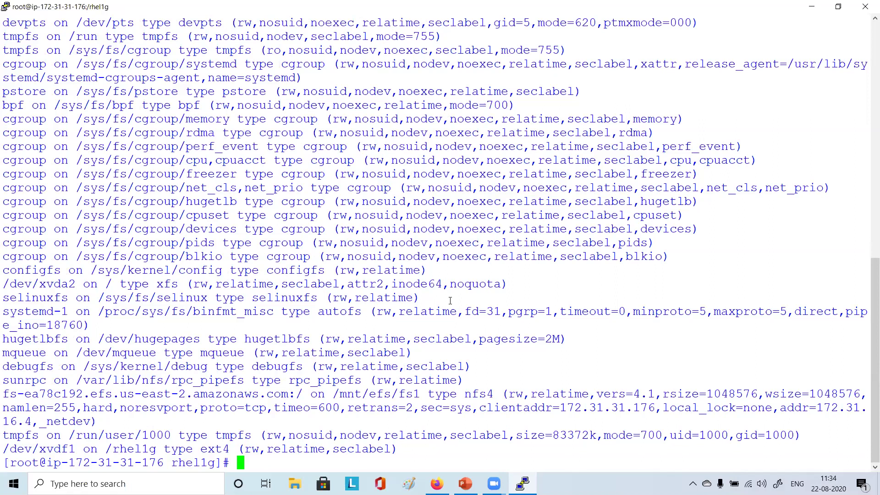
Change to the root user's home directory with cd and print the working directory with pwd
type("cd")
key("Return")
type("p")
key("BackSpace")
type("pwd")
key("Return")
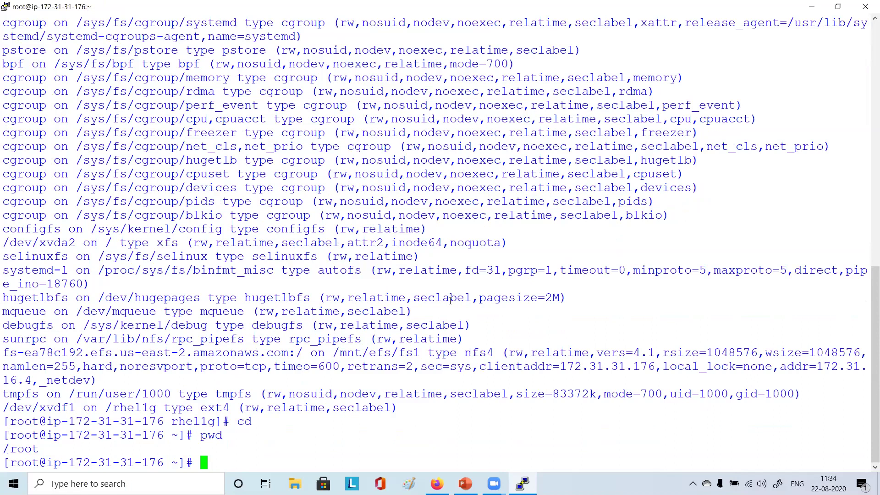
Unmount the /rhel1g/ filesystem with umount
type("umount /rh")
key("Tab")
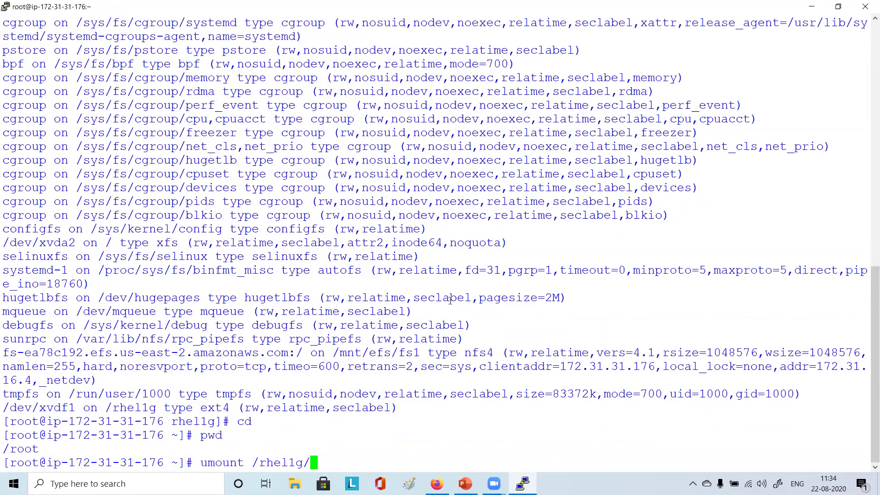
key("Return")
key("Return")
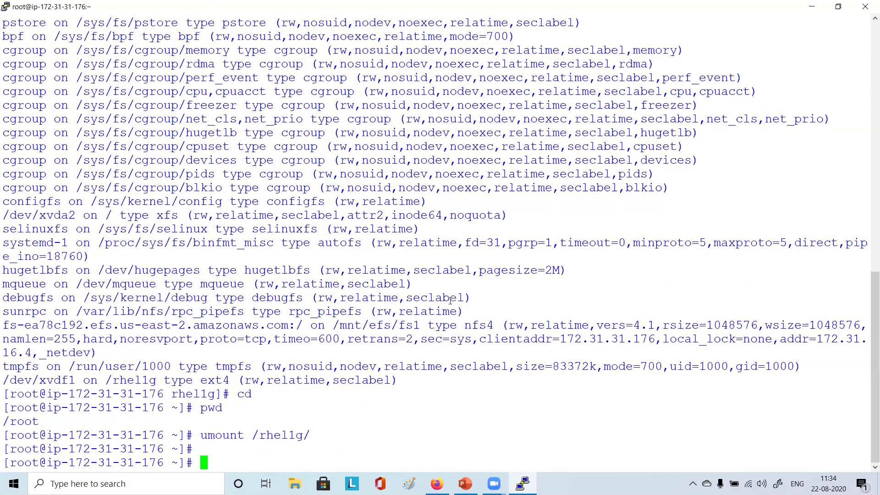
Rerun mount to list the mounted filesystems and check the end of the list for a /rhel1g entry
key("Up")
key("Up")
key("Up")
key("Up")
key("Return")
left_click_drag(4, 436, 236, 462)
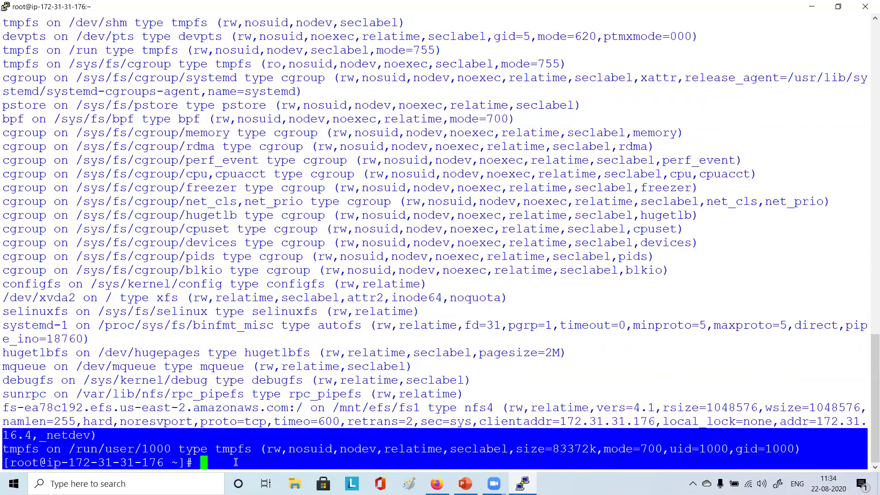
left_click(236, 462)
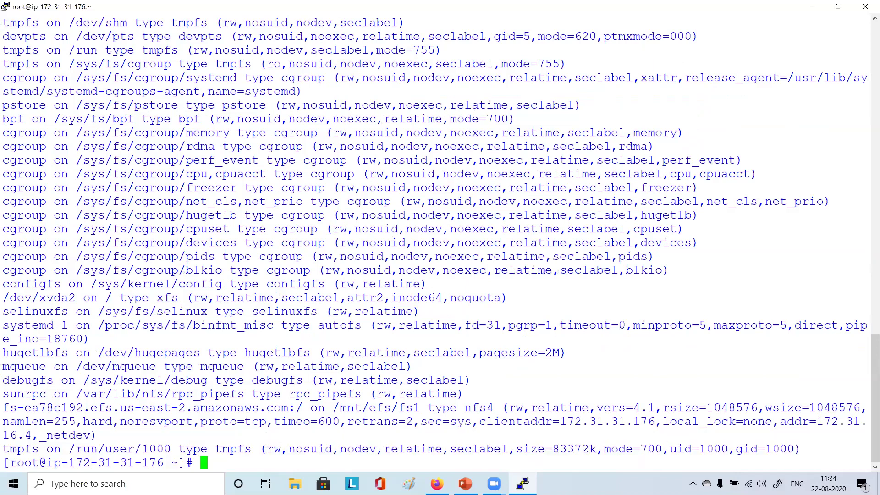
key("Return")
key("Return")
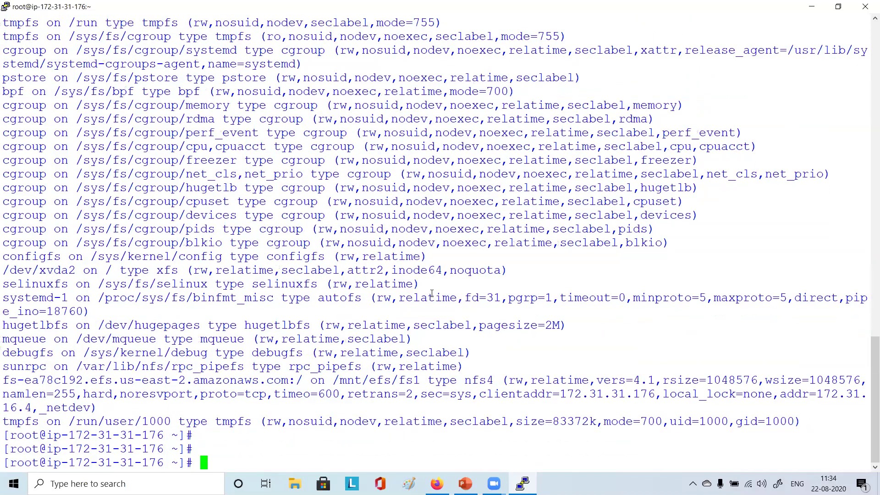
Change into /rhel1g/ and list its contents in long format with ls -l
type("cd /rhel1g/")
key("Return")
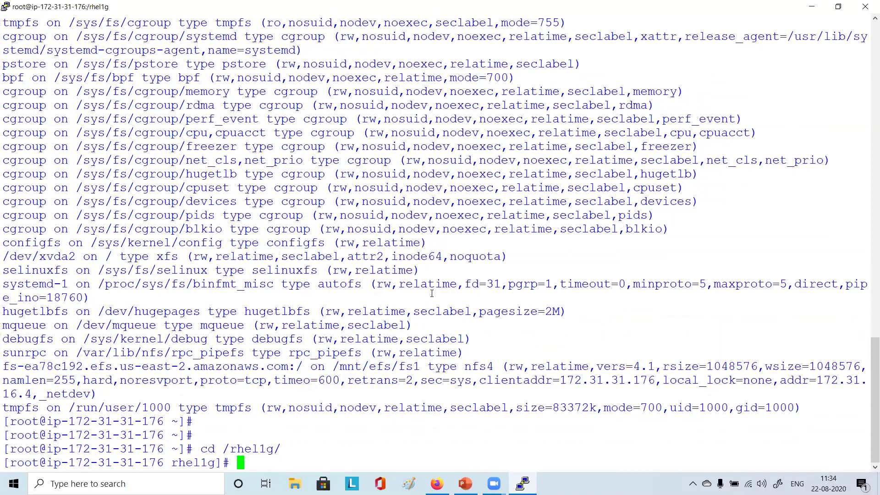
type("ls -l")
key("Return")
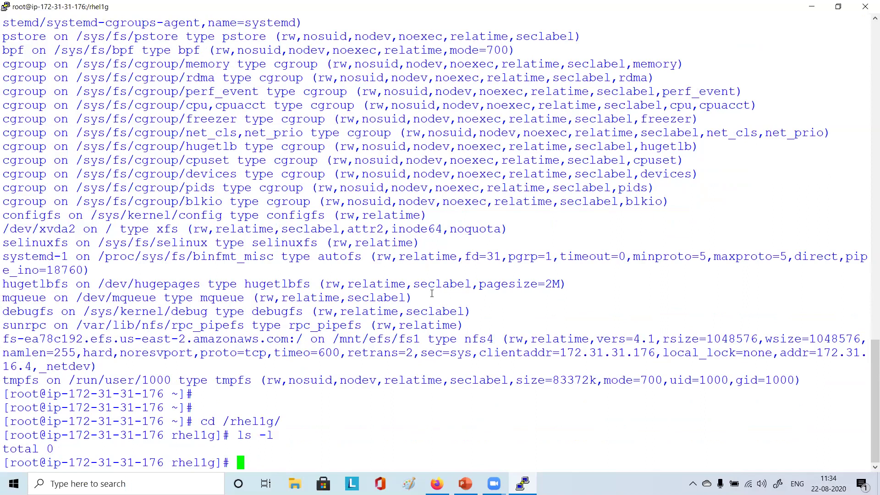
type("mount")
key("BackSpace")
key("BackSpace")
key("BackSpace")
key("BackSpace")
key("BackSpace")
type("pwd")
key("BackSpace")
key("BackSpace")
key("BackSpace")
type("cd")
Mount the partition /dev/xvdf1 on /rhel1g again by reusing the earlier mount command from the shell history
key("Up")
key("Up")
key("Up")
key("Up")
key("Down")
key("Up")
key("Down")
key("Down")
key("Down")
key("Up")
key("Up")
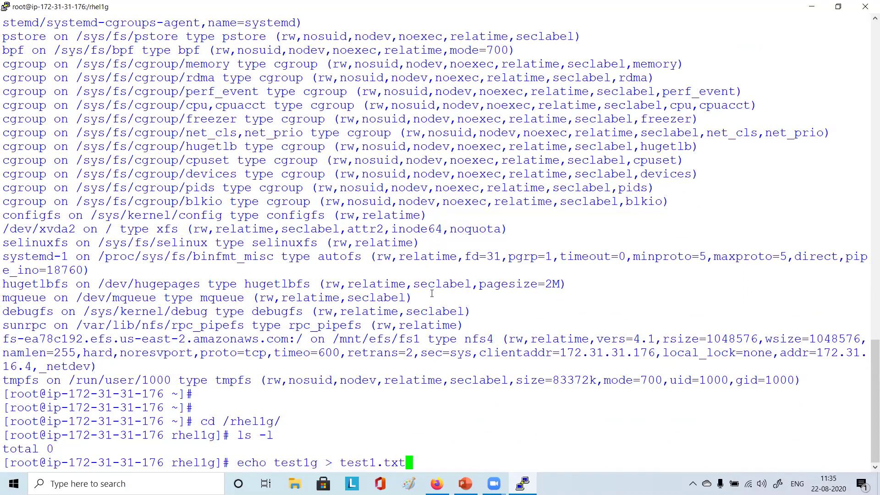
key("Up")
key("Up")
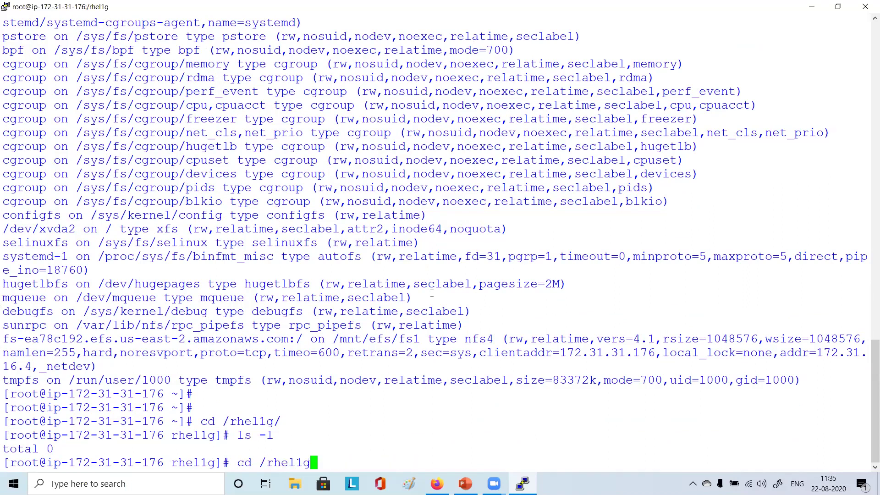
key("Up")
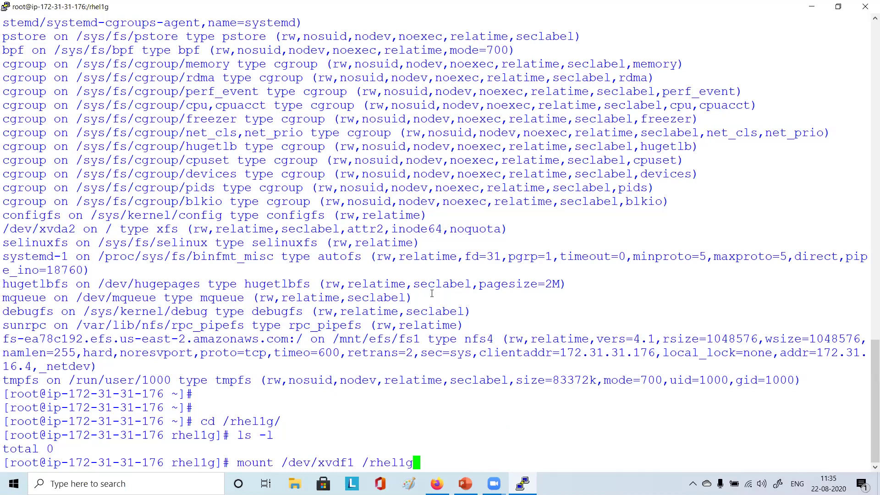
key("Return")
key("Return")
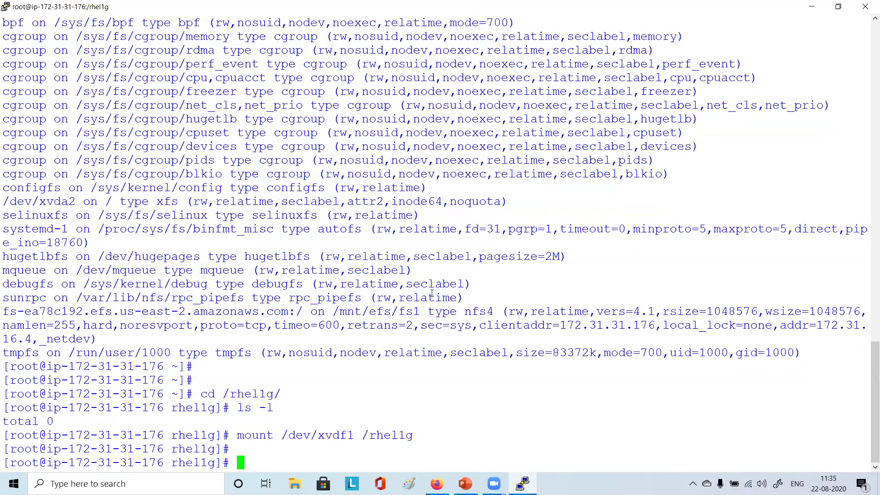
List the current directory's contents in long format with ls -l after the remount
type("c")
key("BackSpace")
key("BackSpace")
type("ls -l")
key("Return")
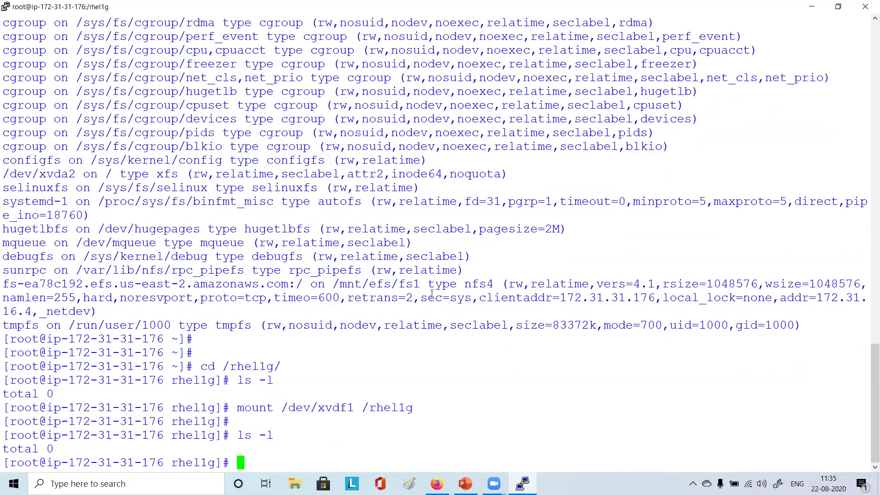
Run mount to list the filesystems after the remount and check the entry for /dev/xvdf1 on /rhel1g
double_click(367, 414)
left_click(365, 405)
type("mount")
key("Return")
left_click_drag(5, 448, 331, 445)
left_click(437, 378)
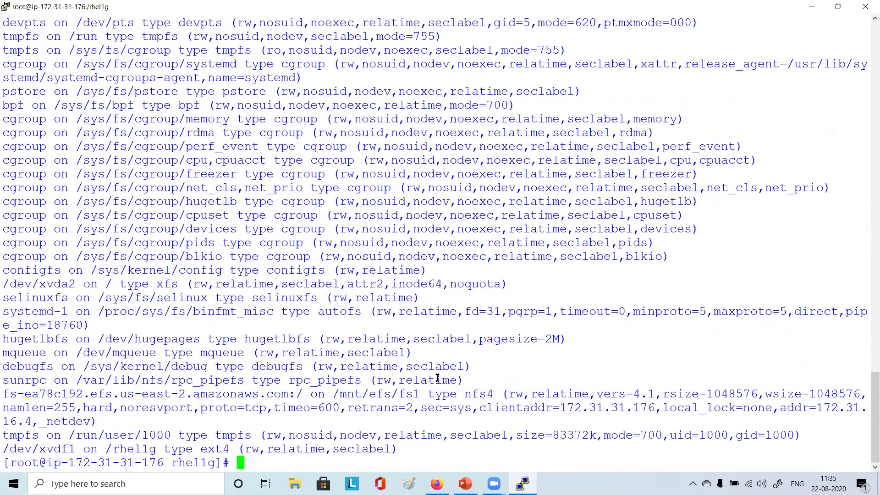
Check the working directory with pwd before and after listing its contents with ls -l
type("pwd")
key("Return")
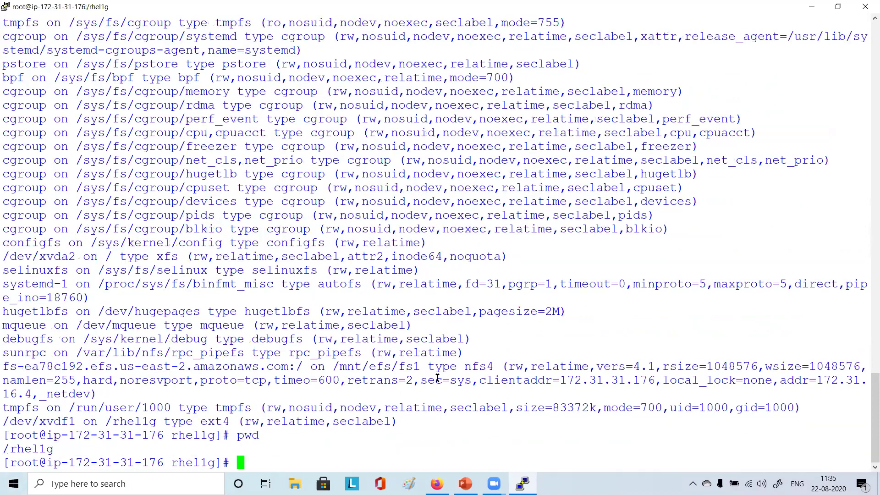
type("ls -l")
key("Return")
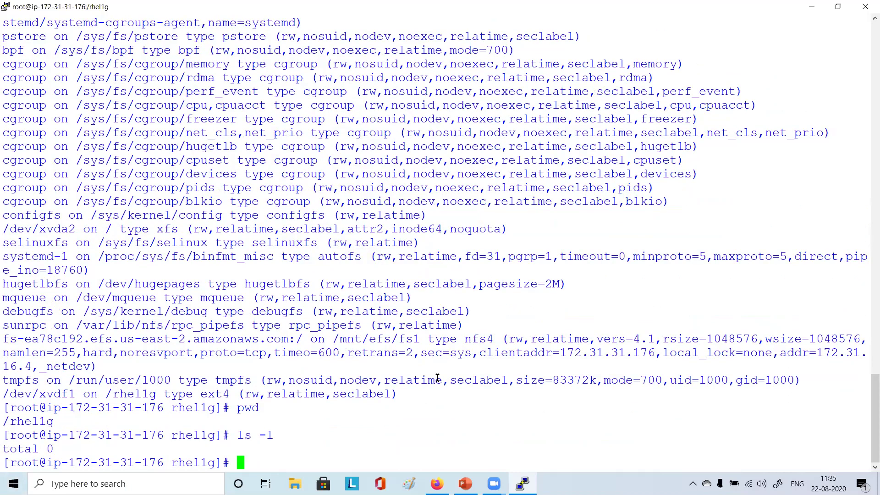
type("pwd")
key("Return")
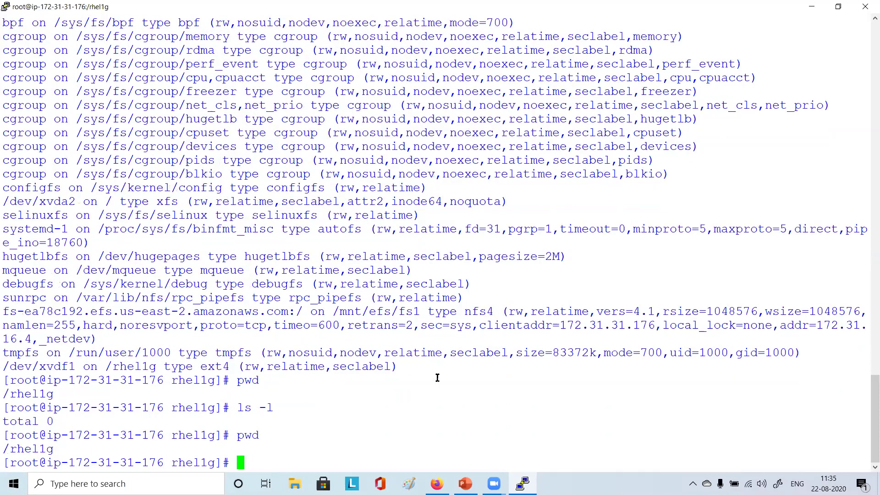
Re-enter /rhel1g by way of the home directory using cd and cd -, and list its contents with ls -l
type("cd")
key("Return")
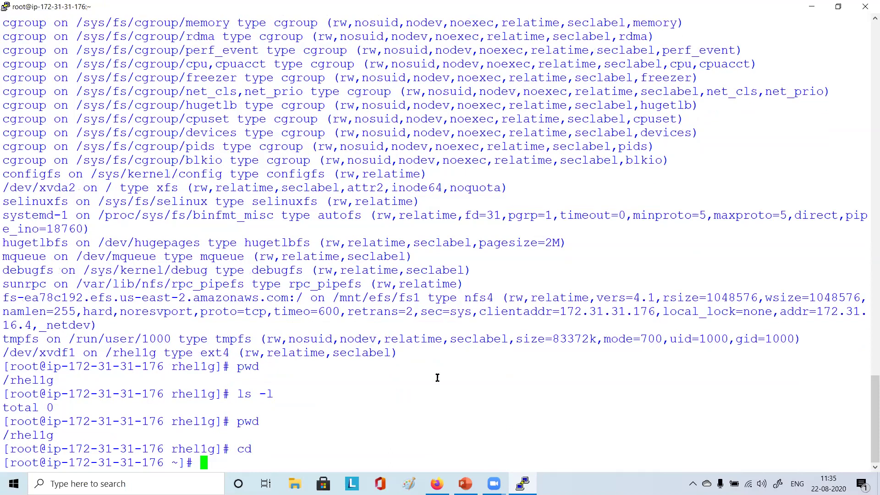
type("cd -")
key("Return")
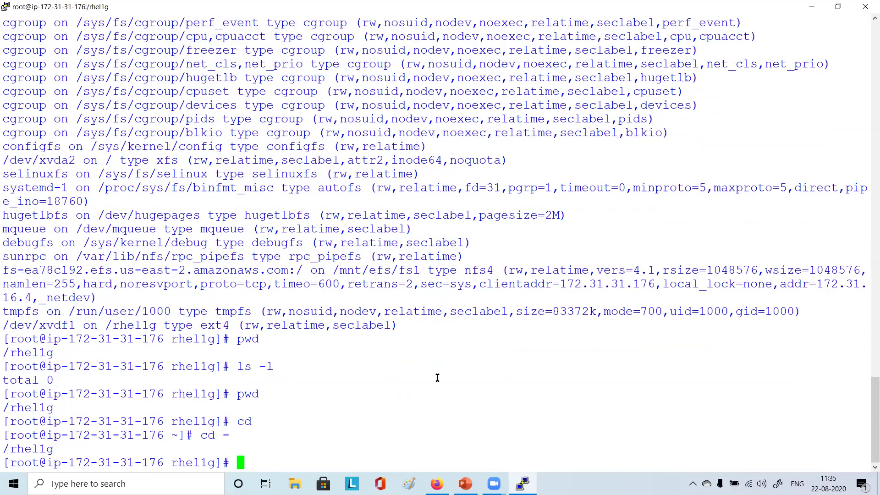
type("ls -l")
key("Return")
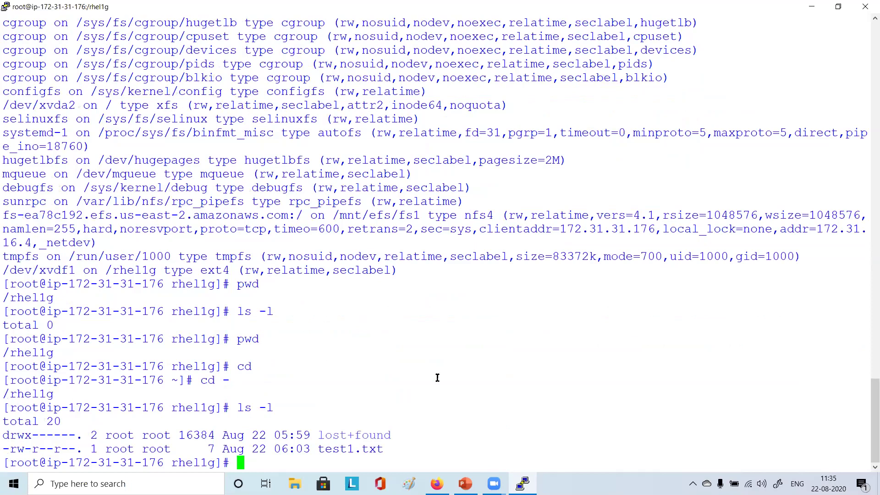